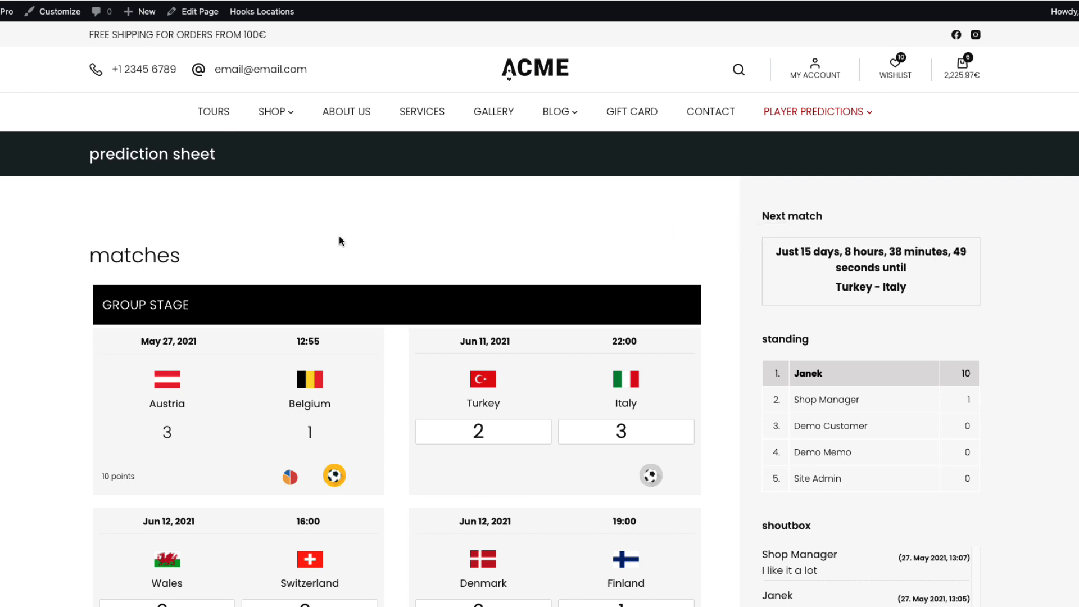
View the Austria–Belgium match statistics, then the pool ranking page
scroll(323, 377, "down", 2)
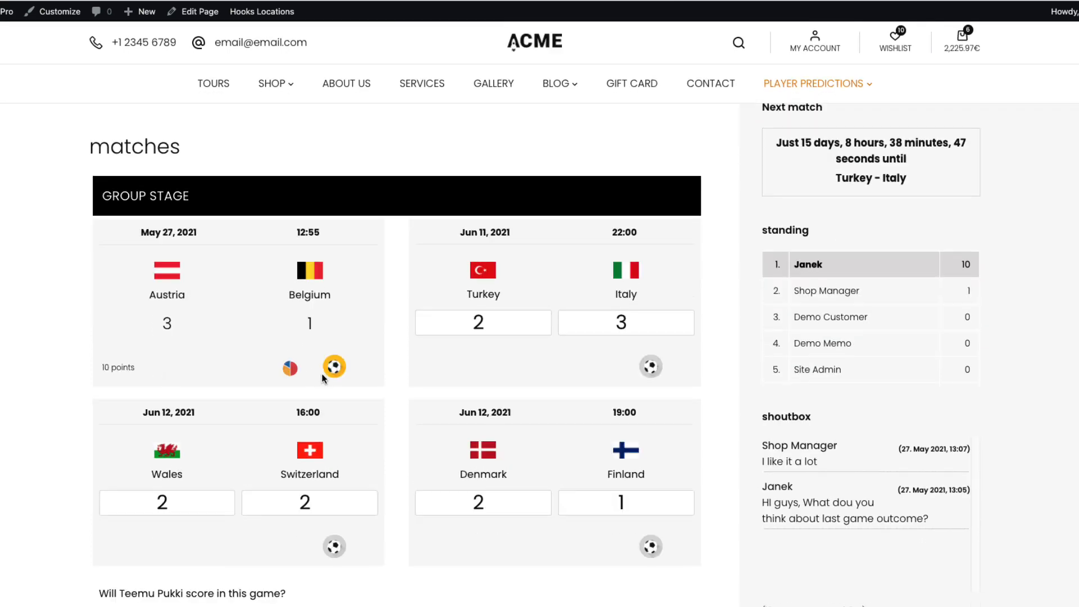
left_click(290, 368)
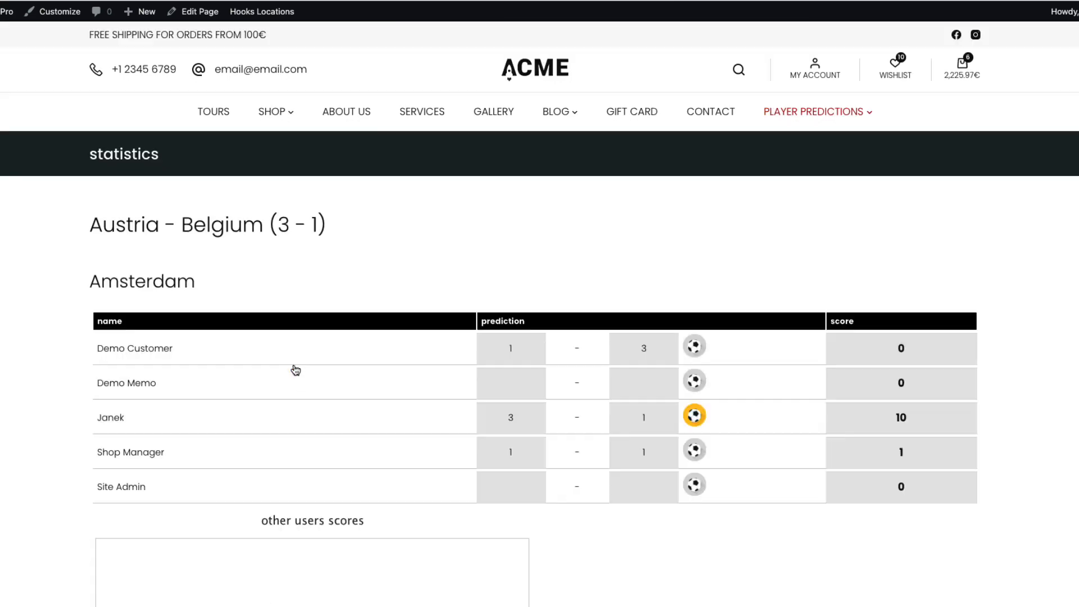
scroll(298, 368, "down", 2)
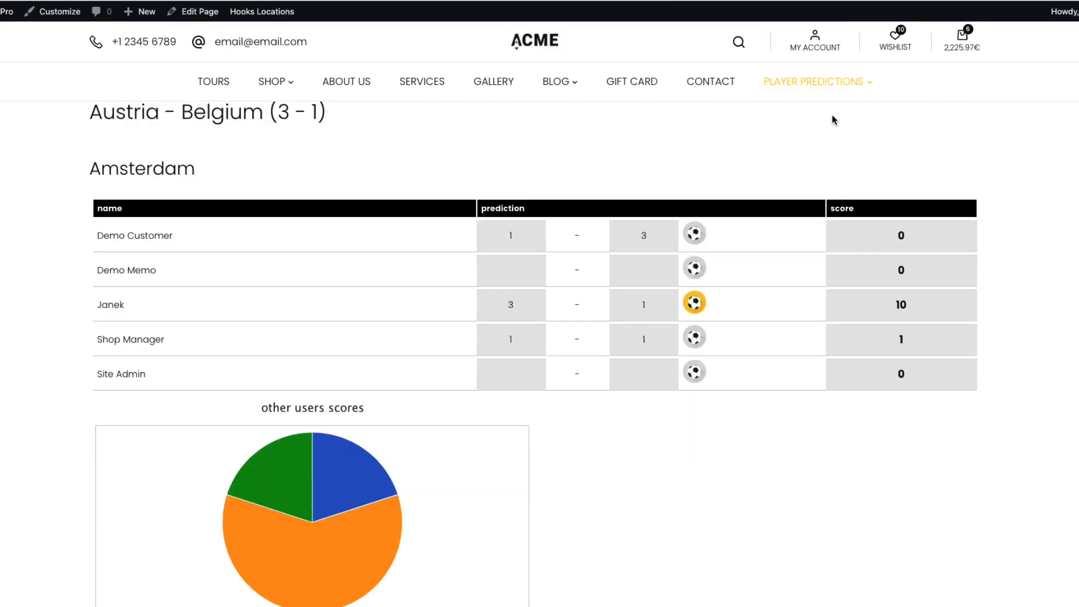
mouse_move(821, 80)
left_click(781, 190)
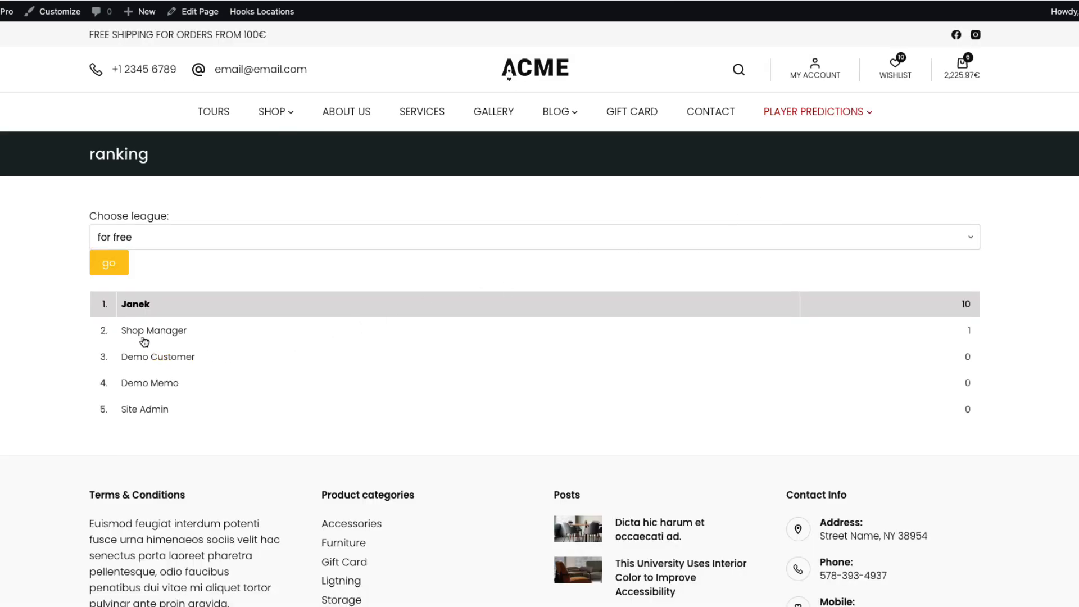
Open a player's predictions page and look over the next-match countdown
left_click(141, 335)
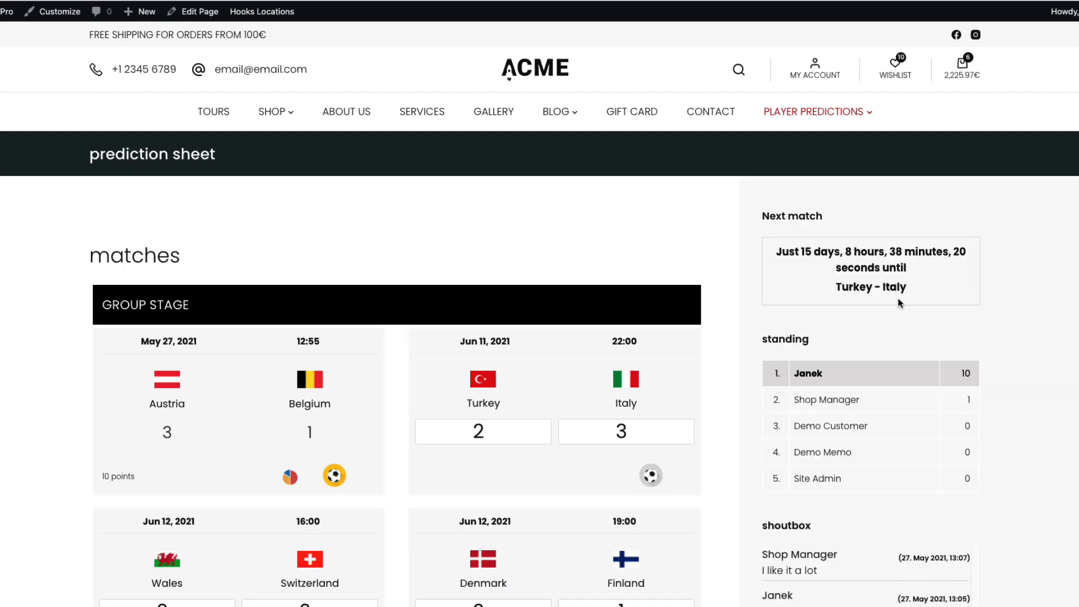
scroll(905, 313, "down", 5)
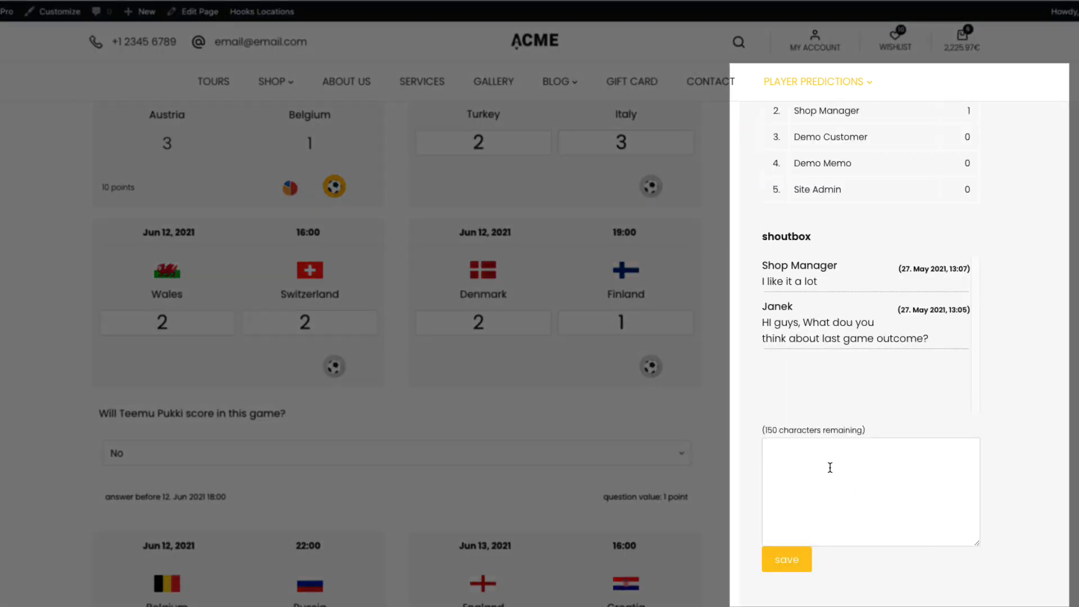
scroll(959, 308, "up", 5)
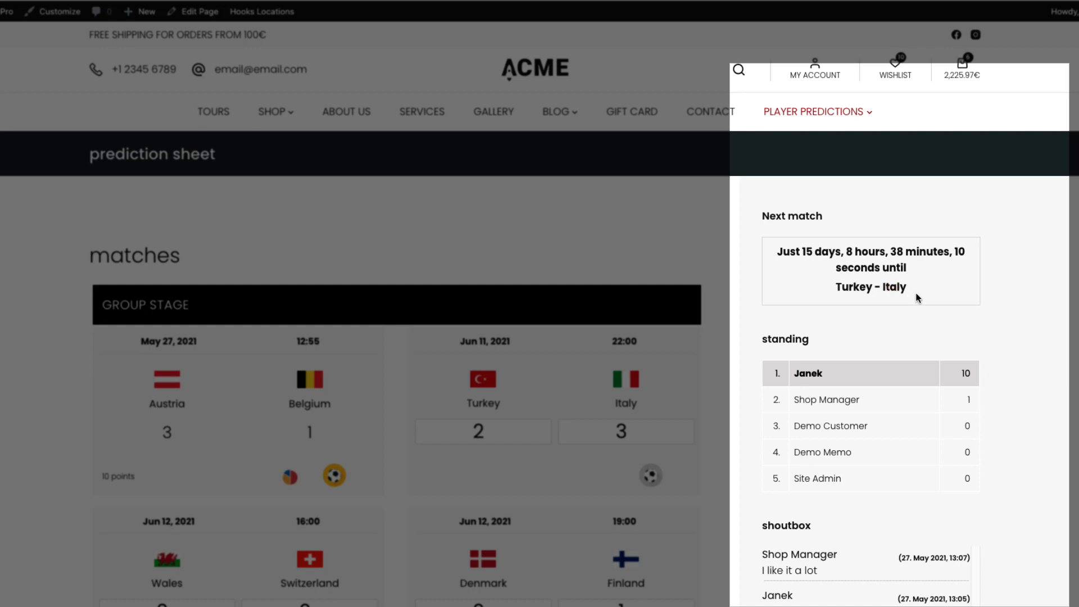
left_click_drag(916, 297, 967, 210)
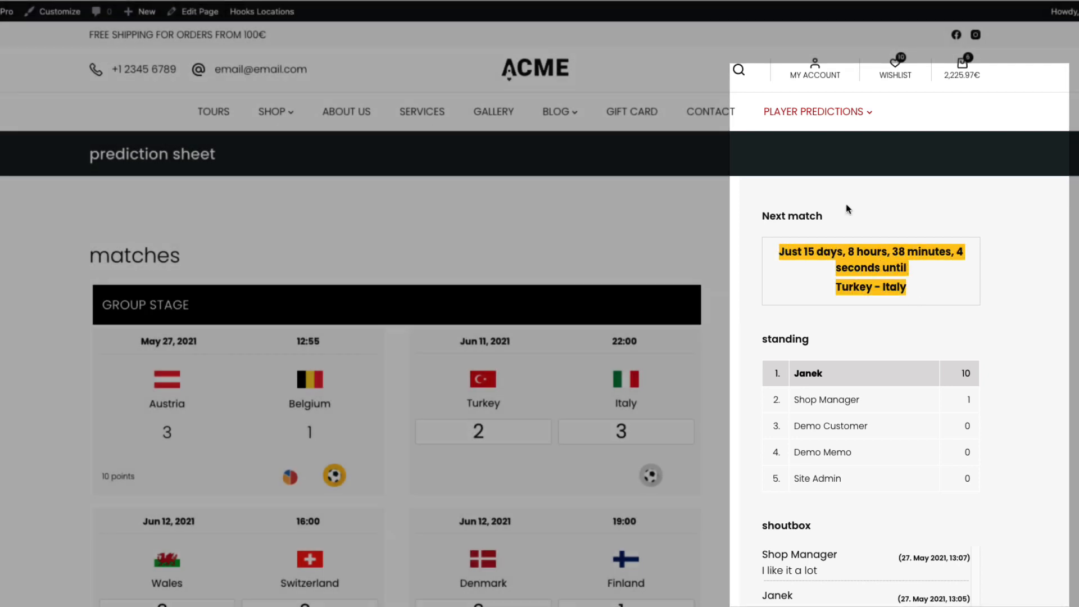
left_click(341, 224)
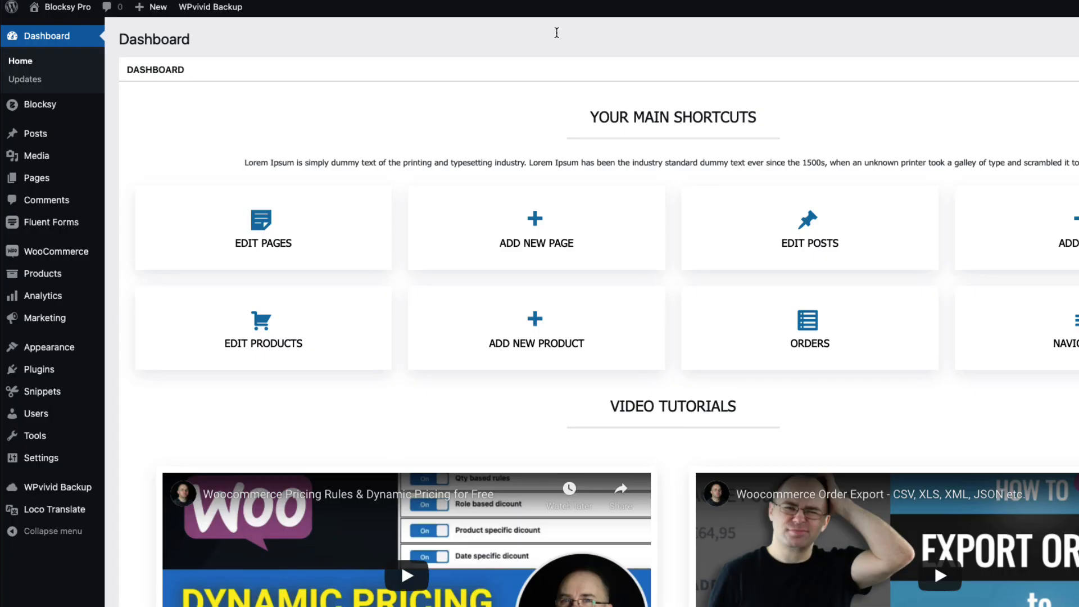
Search Add New Plugins for 'football', then install and activate Football Pool
mouse_move(34, 371)
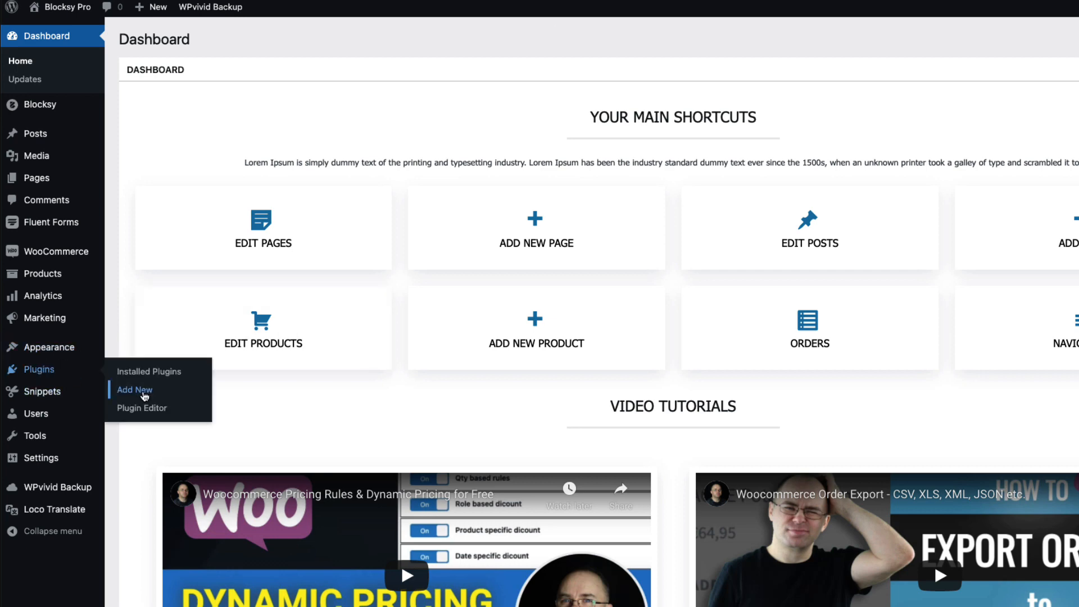
left_click(135, 389)
left_click(1058, 77)
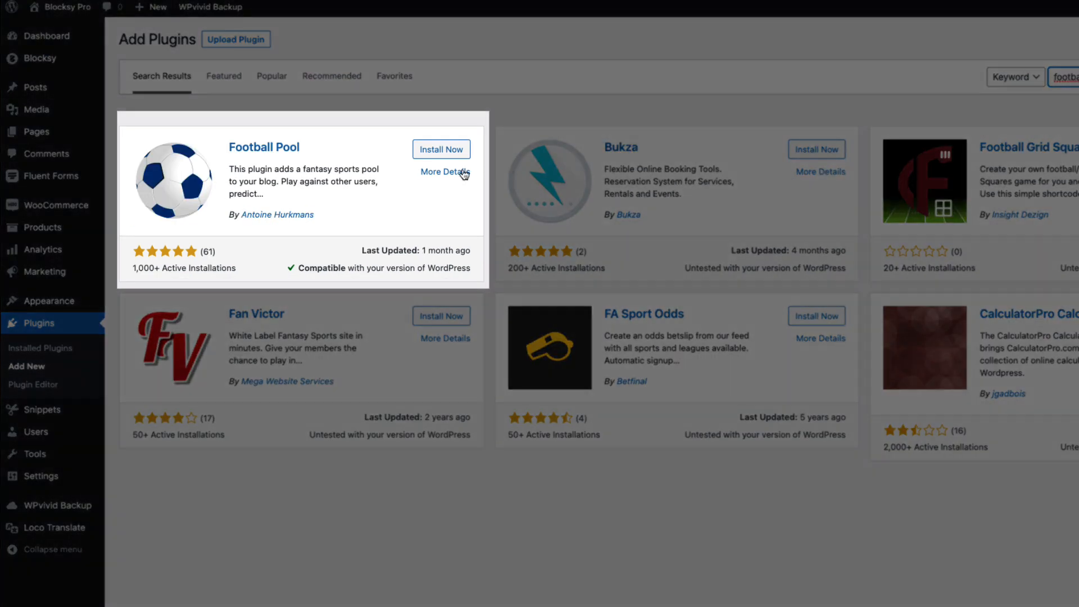
left_click(441, 150)
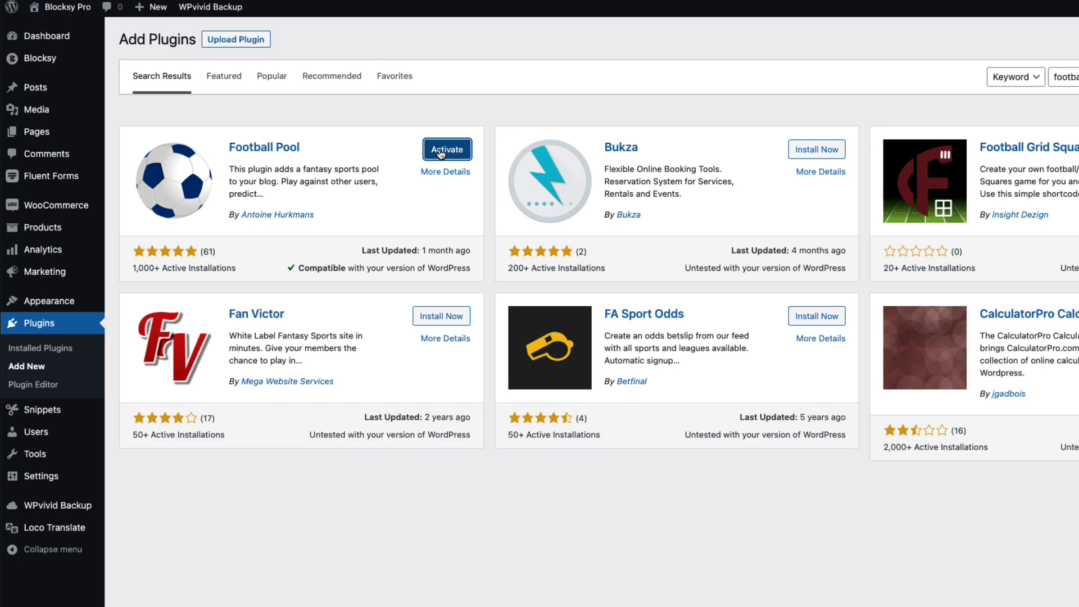
left_click(447, 150)
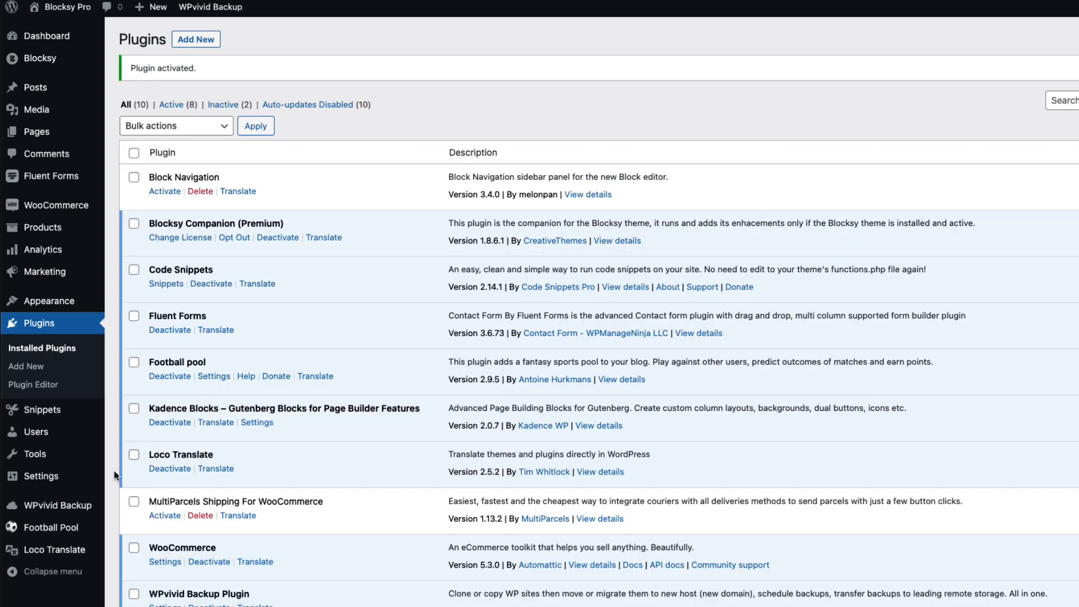
mouse_move(67, 534)
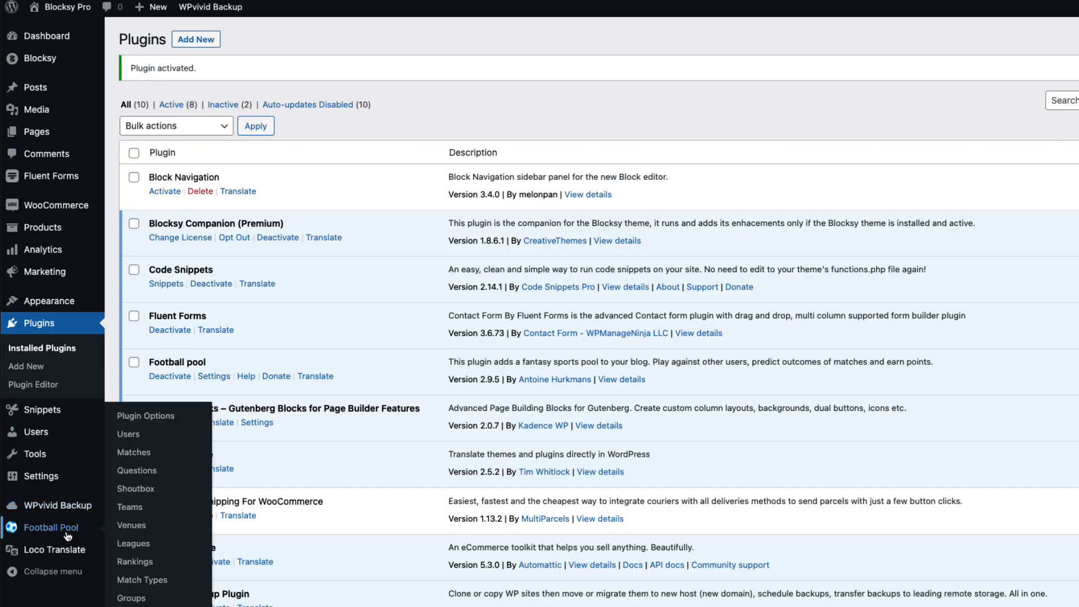
Open the Football Pool Plugin Options page to show its scoring settings
left_click(149, 416)
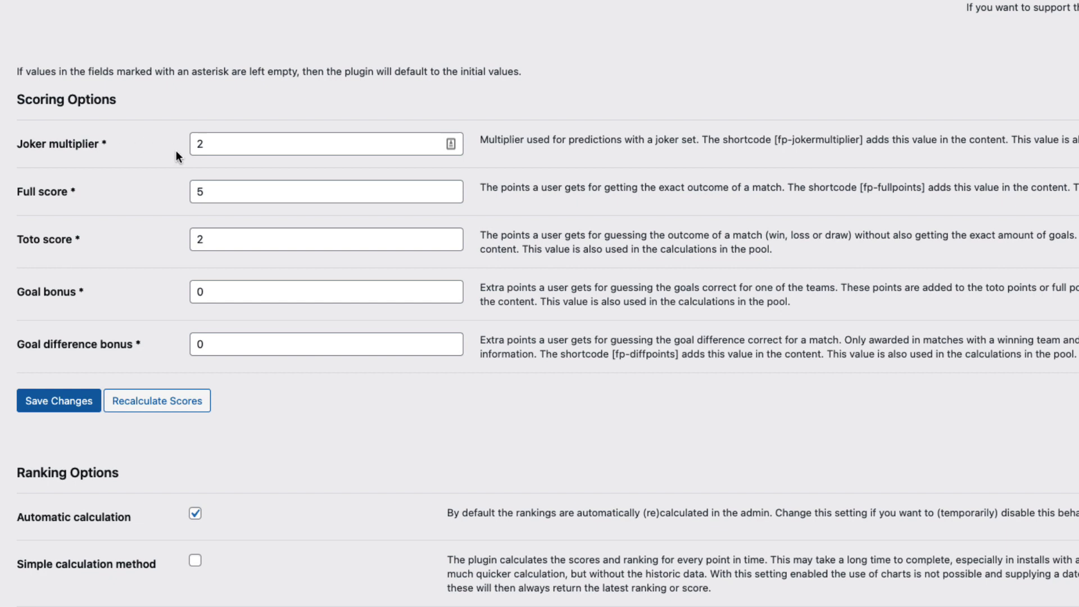
Keep the joker multiplier at 2, set Full score and Toto score to 3, and edit Goal bonus
double_click(206, 145)
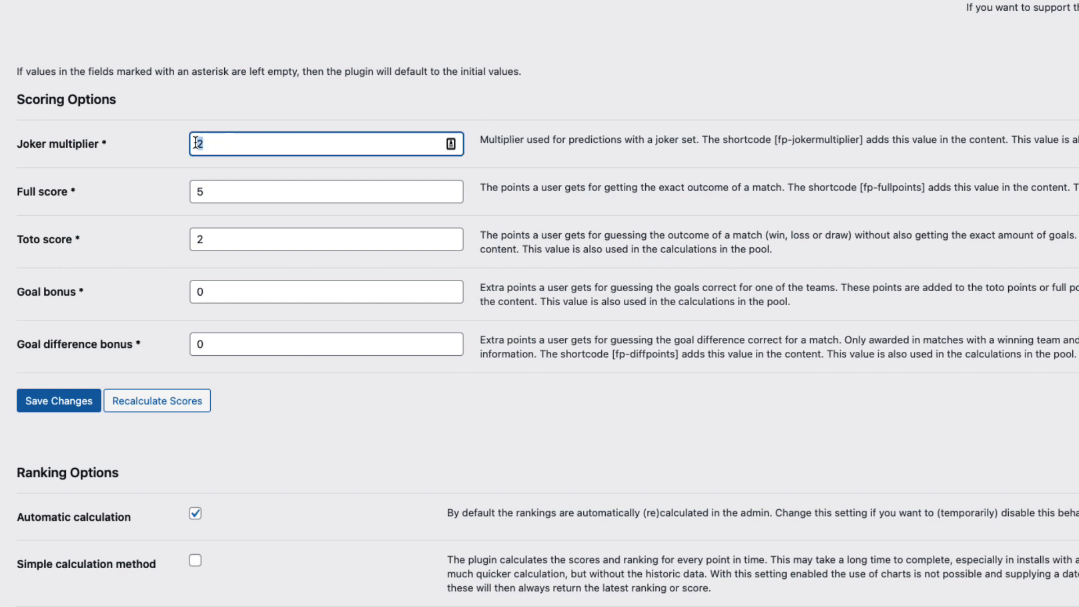
type("3")
left_click_drag(218, 143, 195, 143)
type("2")
left_click_drag(205, 191, 186, 193)
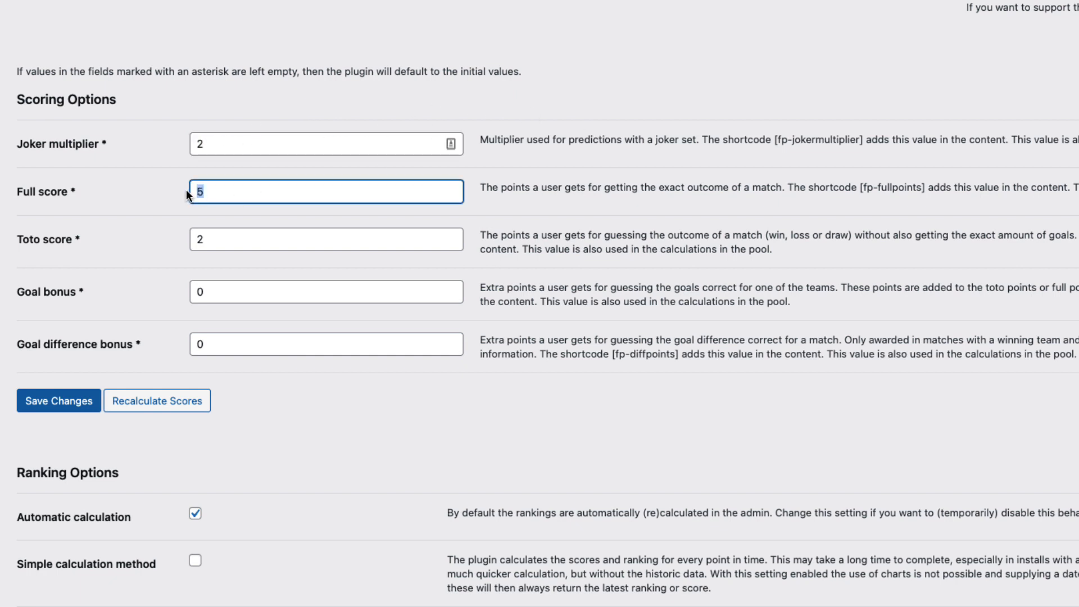
type("3")
left_click_drag(202, 241, 193, 241)
type("3")
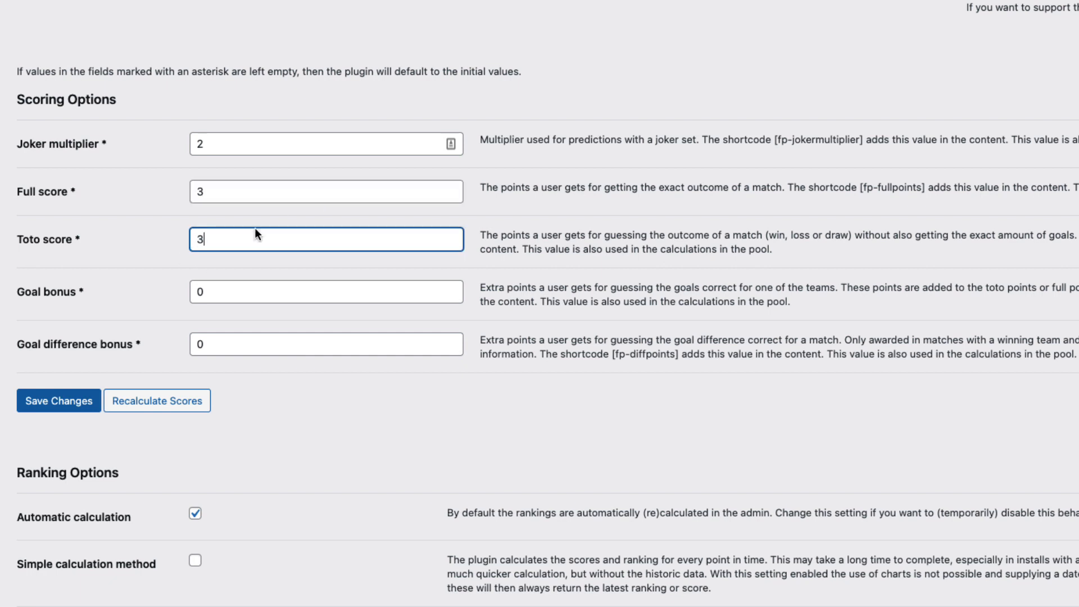
left_click_drag(478, 234, 816, 256)
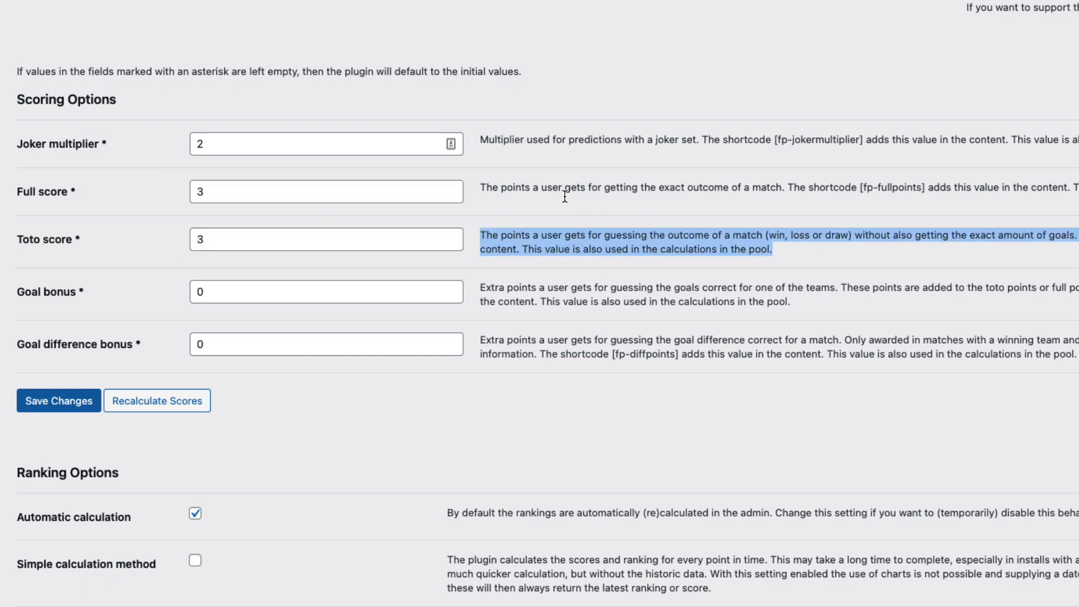
left_click_drag(481, 186, 1078, 189)
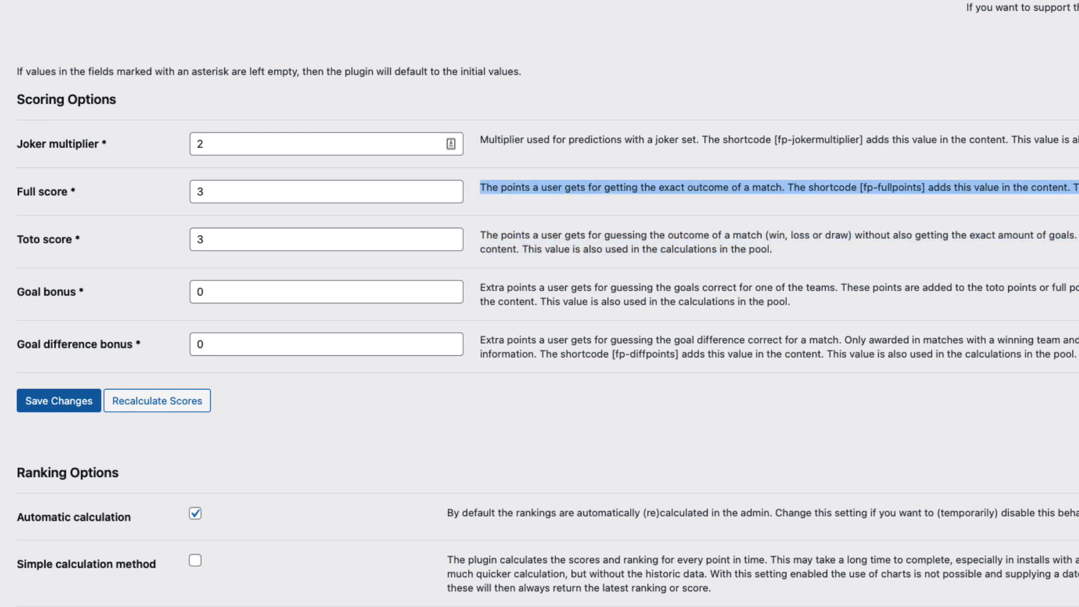
left_click(202, 292)
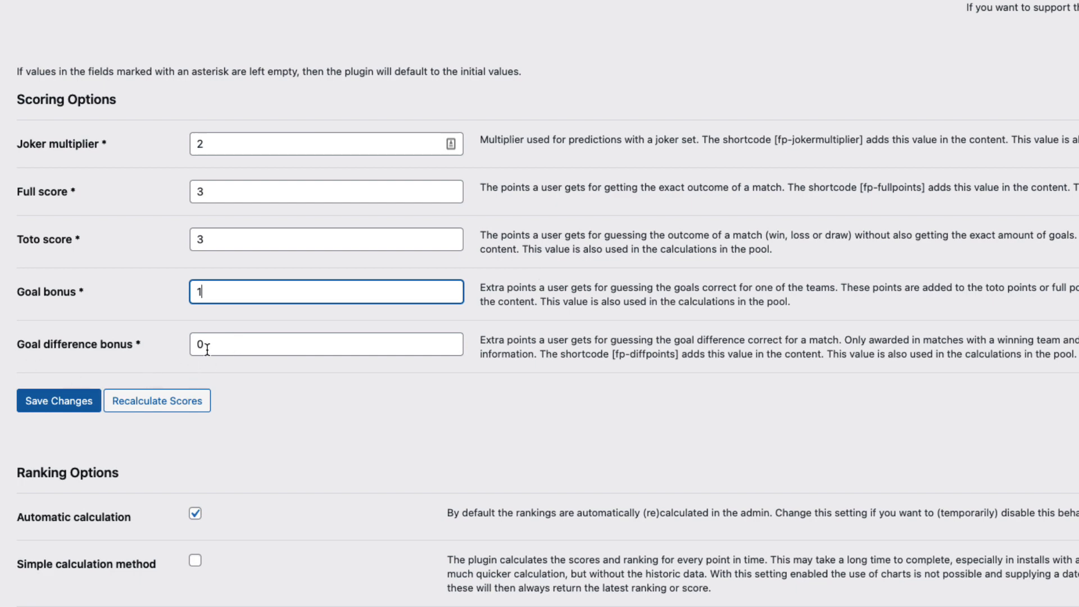
Tick 'Enable jokers?' in Prediction Options and review how the joker multiplies the score
scroll(287, 380, "down", 1)
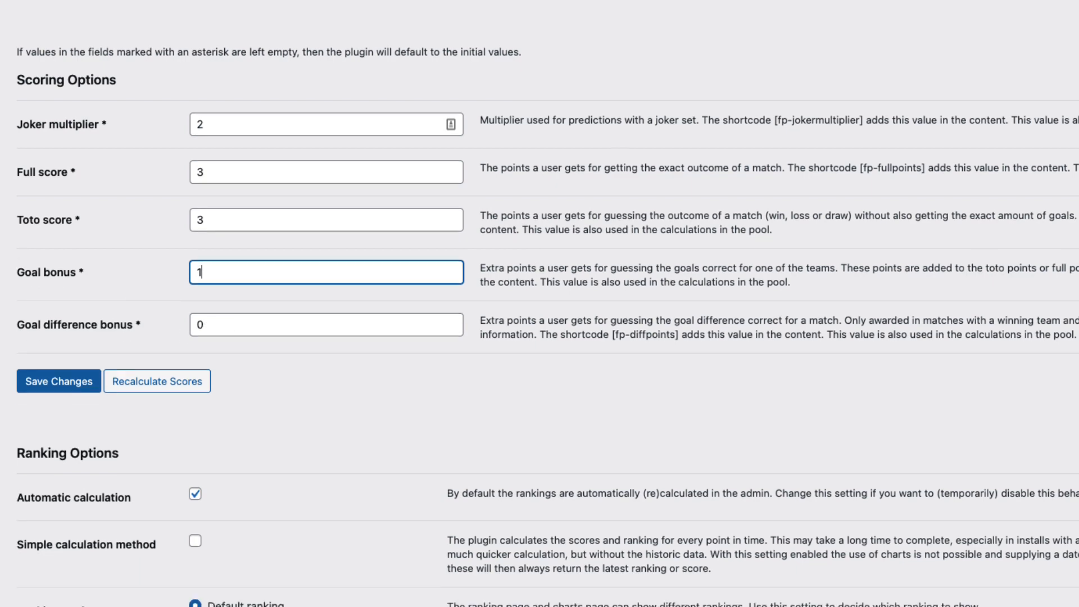
scroll(282, 258, "down", 10)
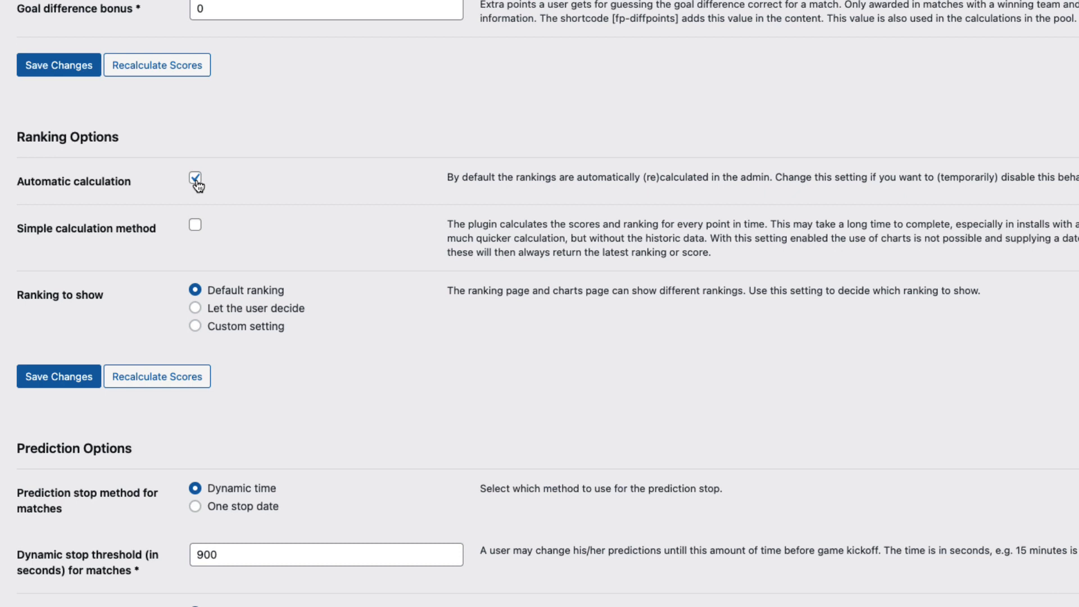
scroll(299, 285, "down", 2)
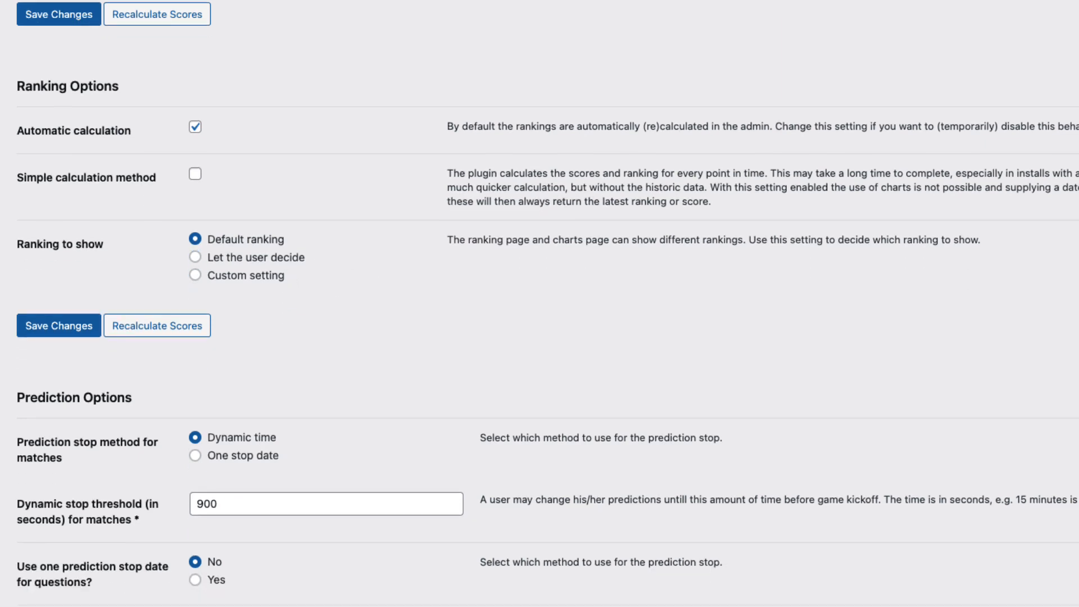
scroll(193, 403, "down", 5)
left_click(194, 401)
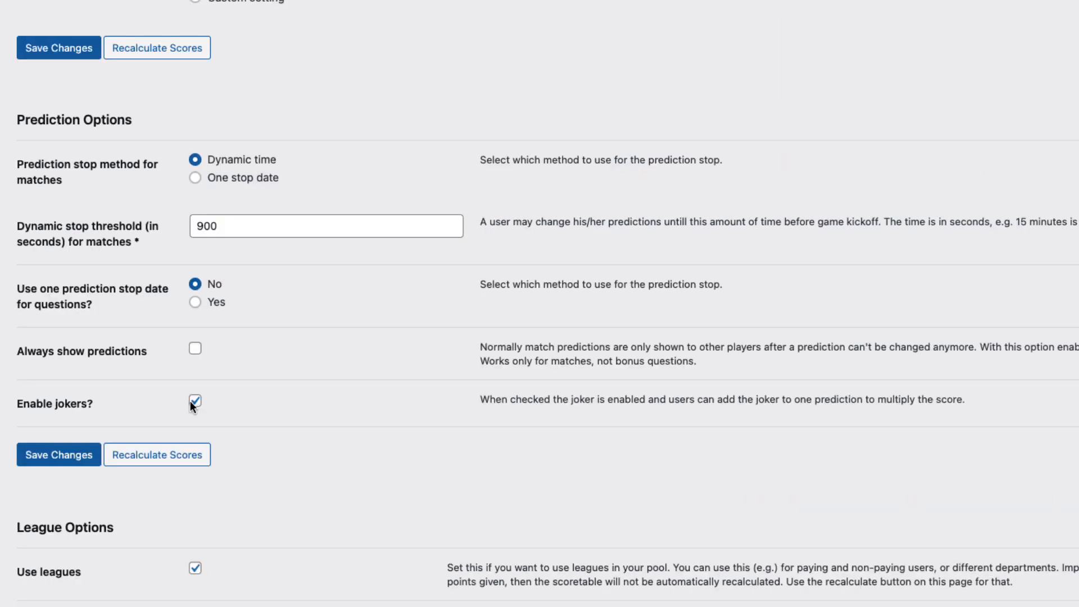
scroll(506, 393, "down", 1)
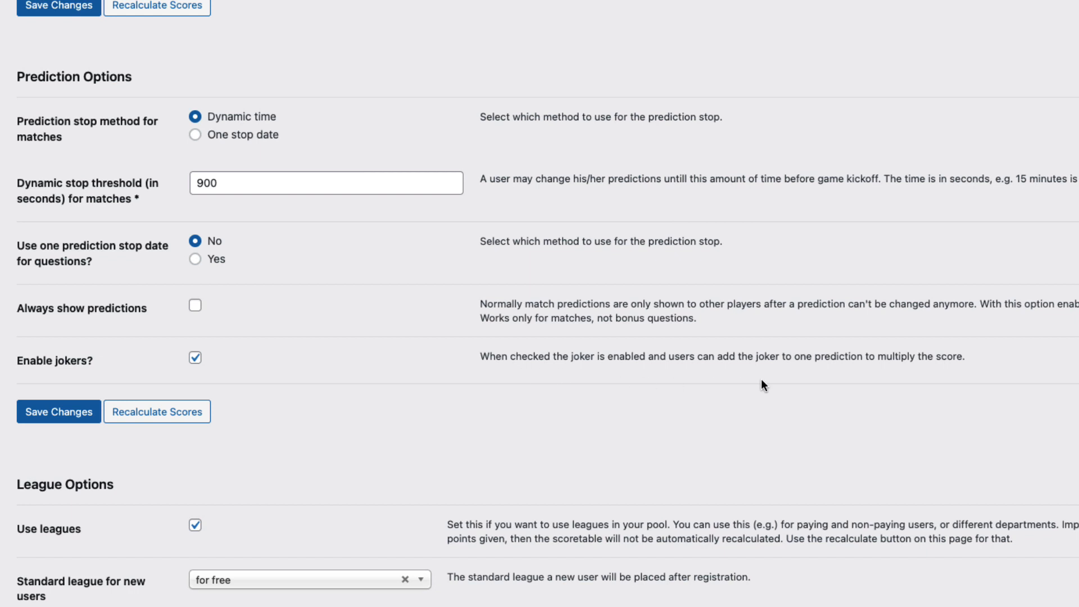
left_click_drag(794, 357, 979, 355)
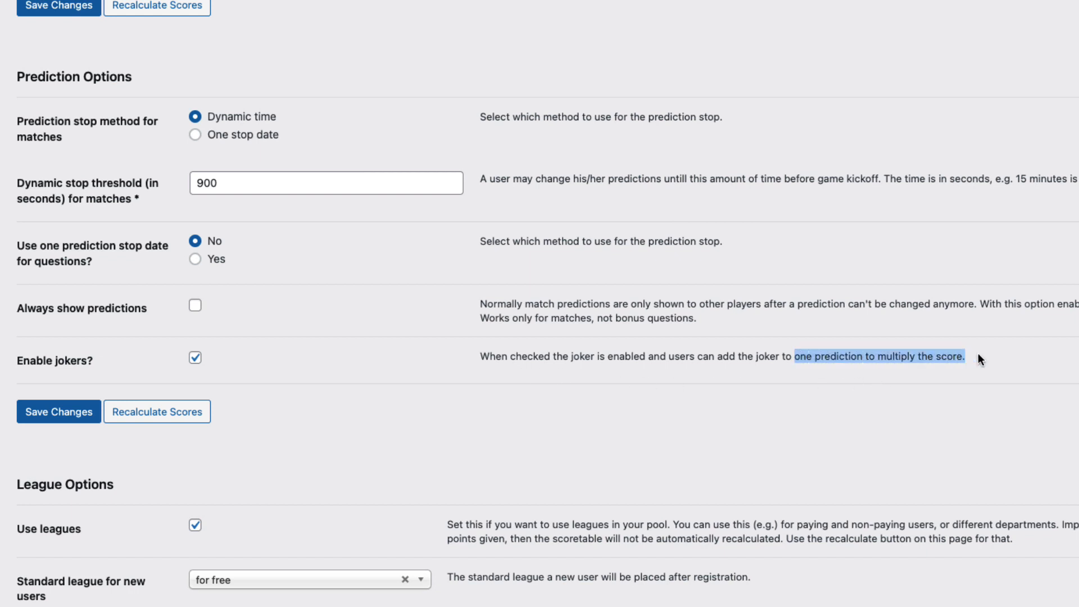
scroll(1034, 354, "down", 5)
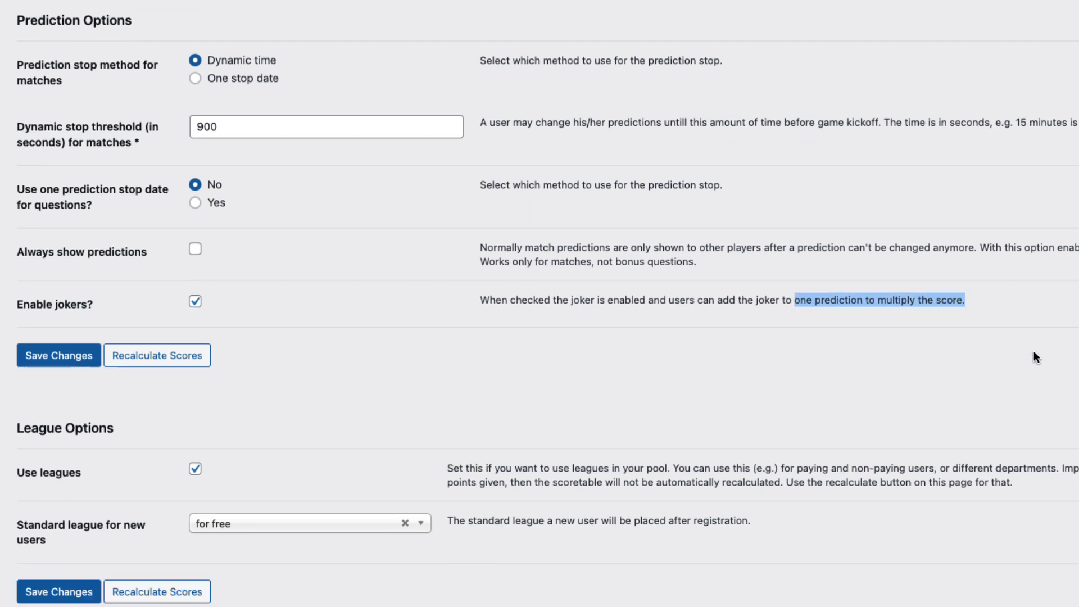
left_click(774, 287)
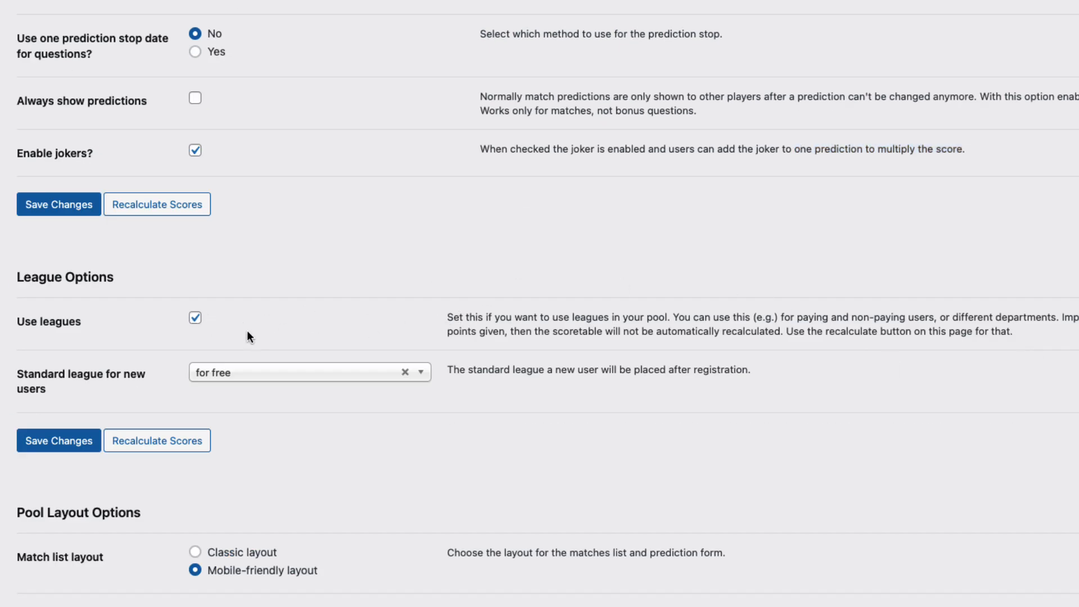
Set match times to a custom setting with a UTC+3 offset
scroll(265, 458, "down", 4)
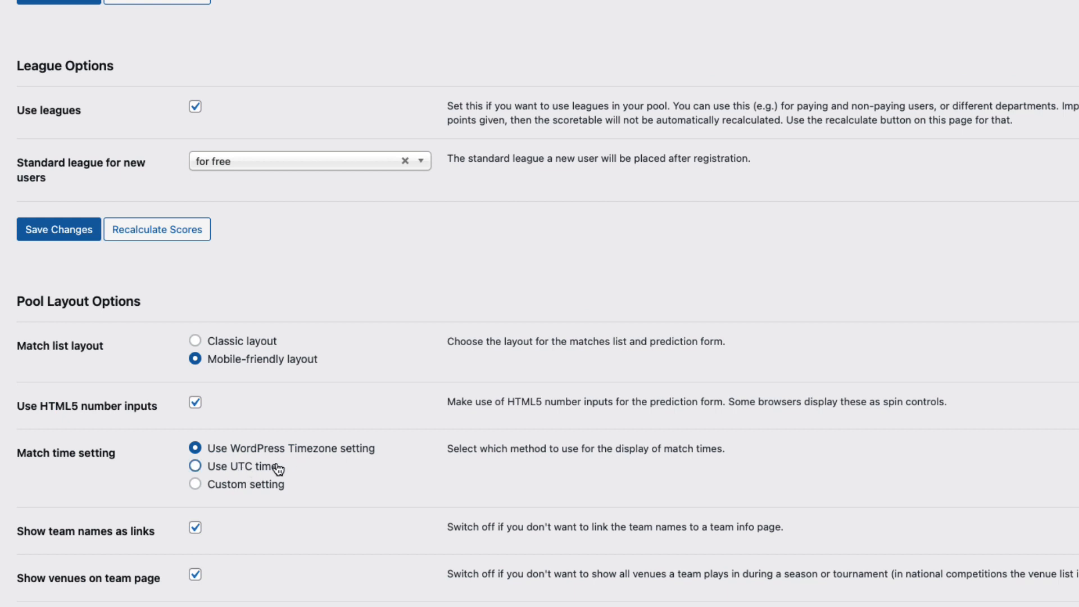
left_click(261, 490)
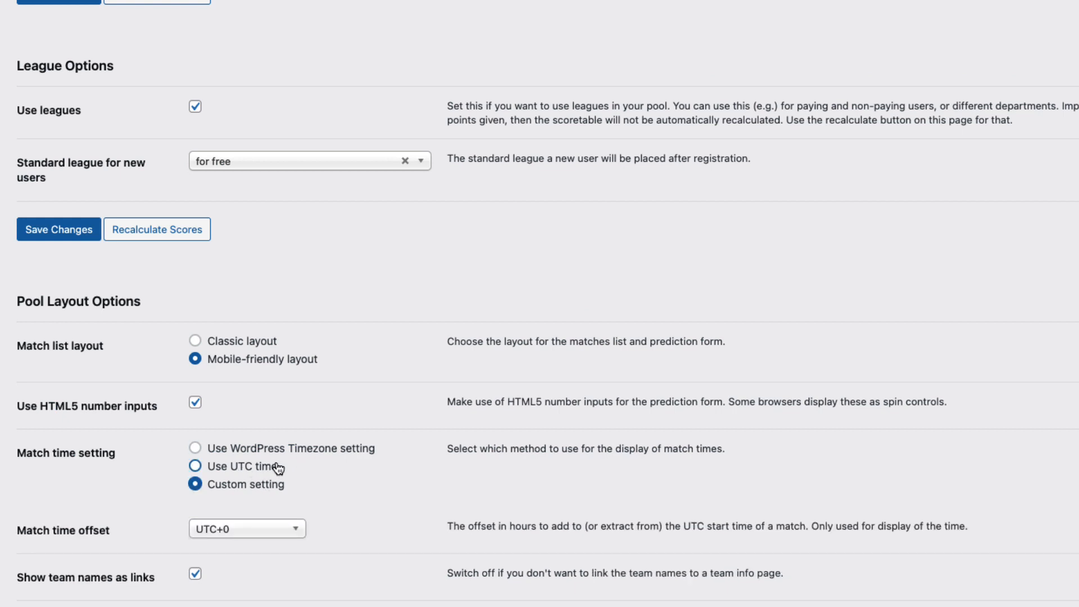
left_click(260, 531)
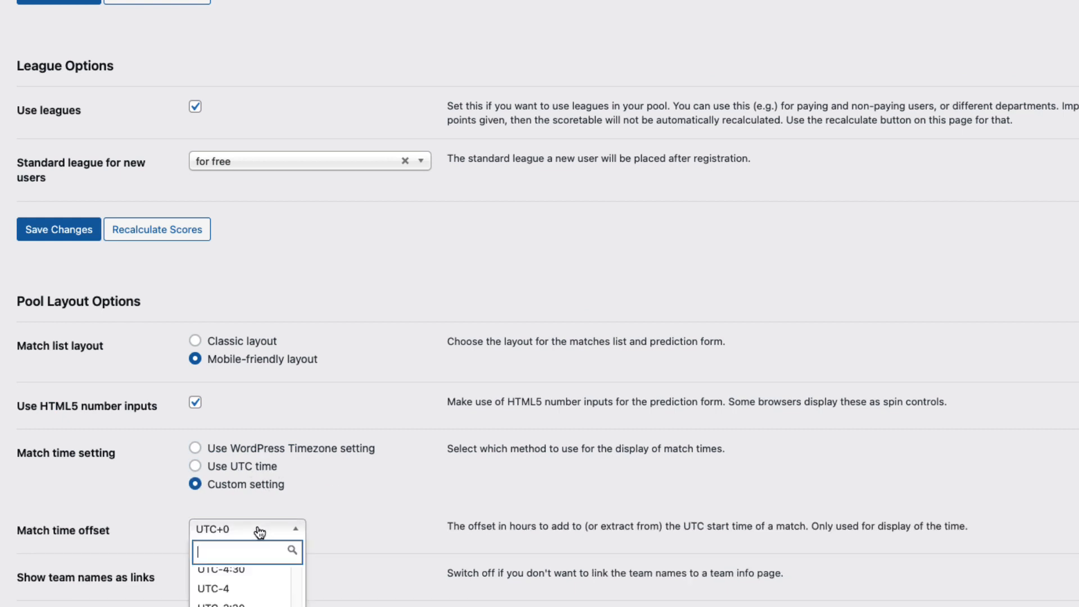
type("+3")
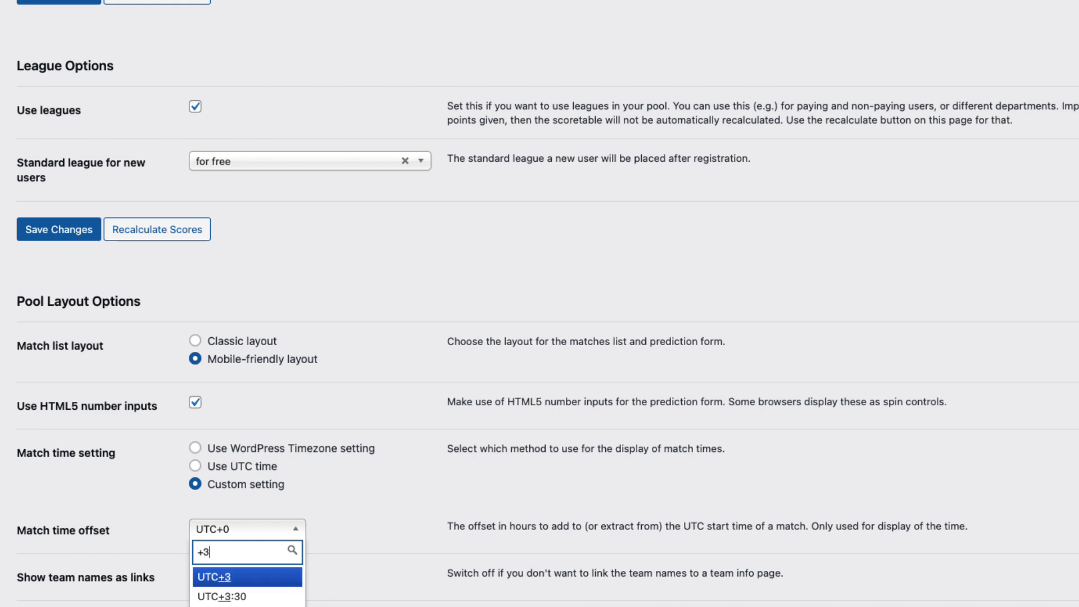
left_click(223, 578)
Show the actual match result on user pages and review the points for win and draw
scroll(400, 512, "down", 10)
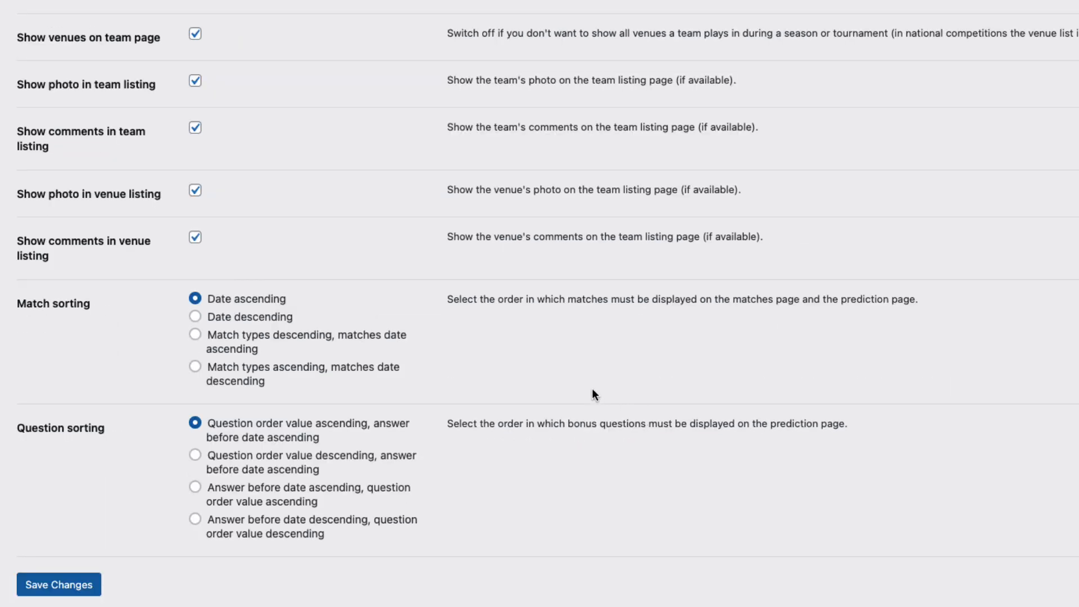
scroll(592, 389, "down", 5)
scroll(595, 394, "down", 3)
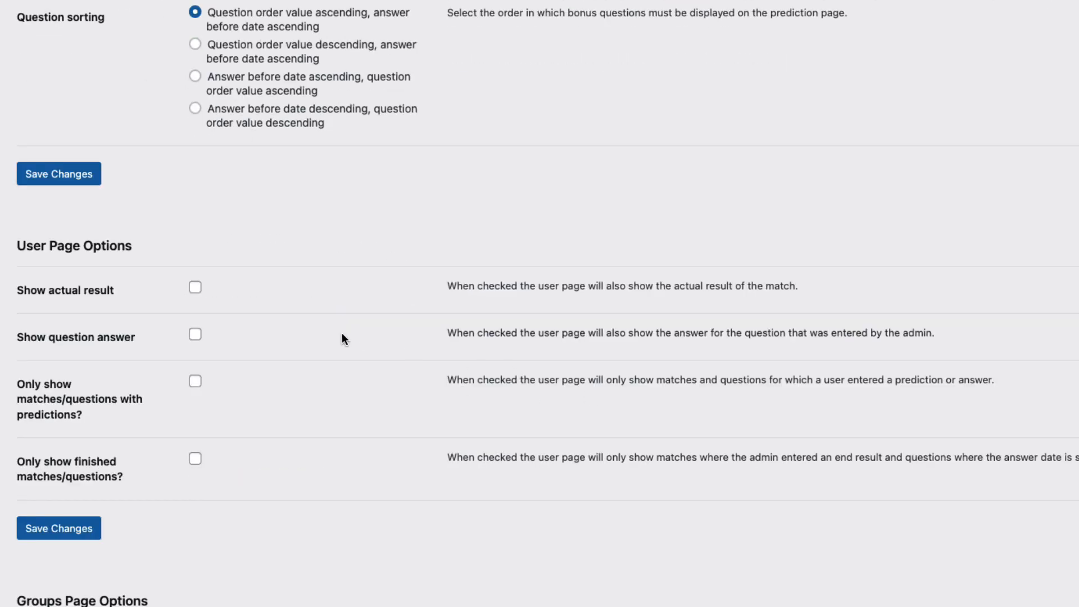
left_click(195, 289)
scroll(287, 478, "down", 5)
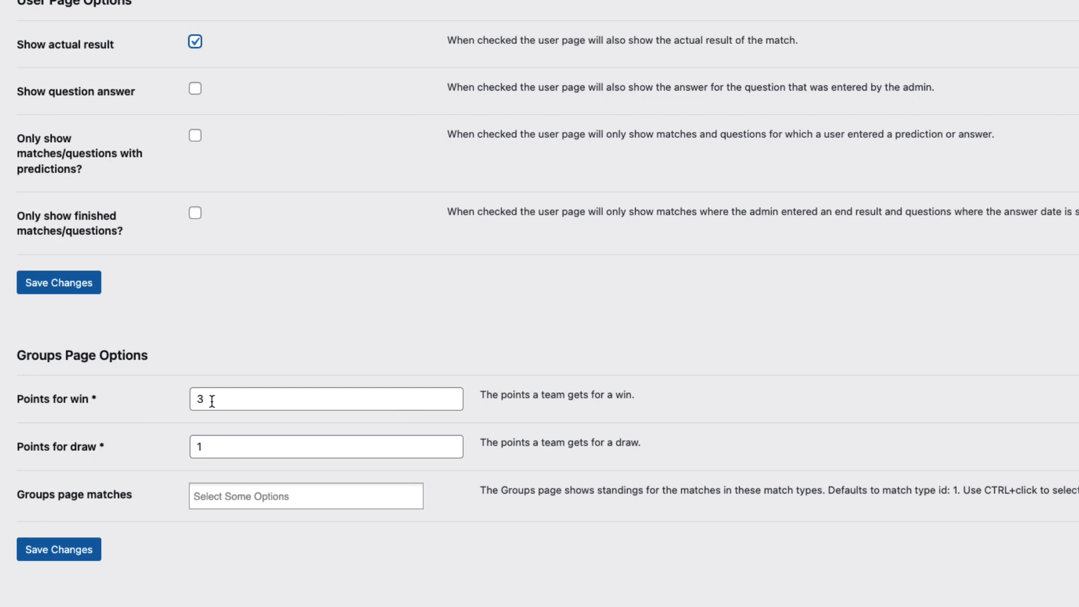
left_click_drag(211, 400, 187, 400)
left_click_drag(209, 448, 185, 448)
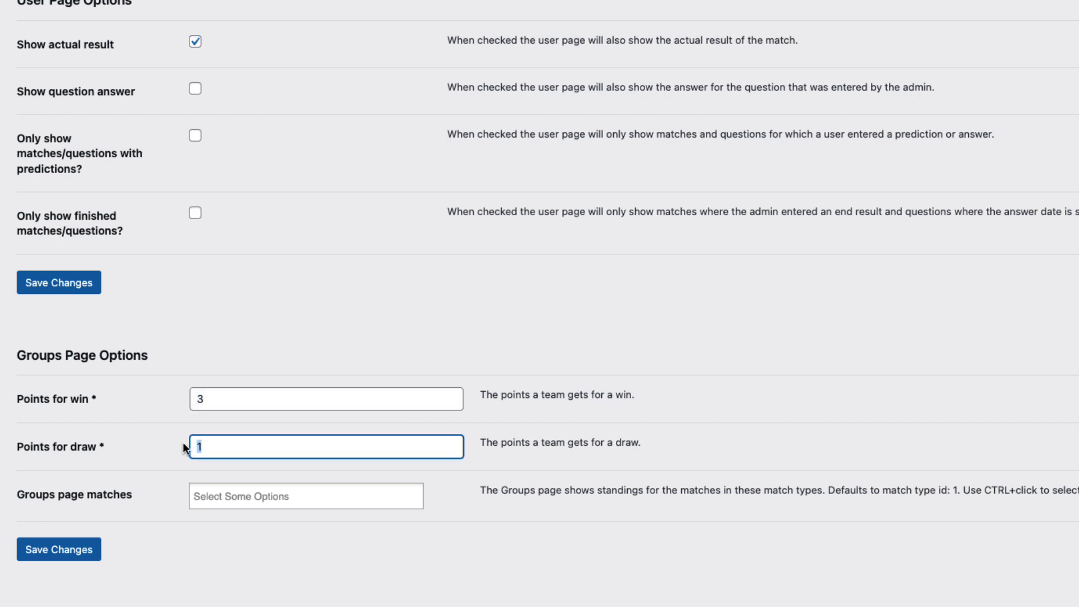
Keep homepage as the after-login page and enable charts and the plugin favicon
scroll(157, 491, "down", 5)
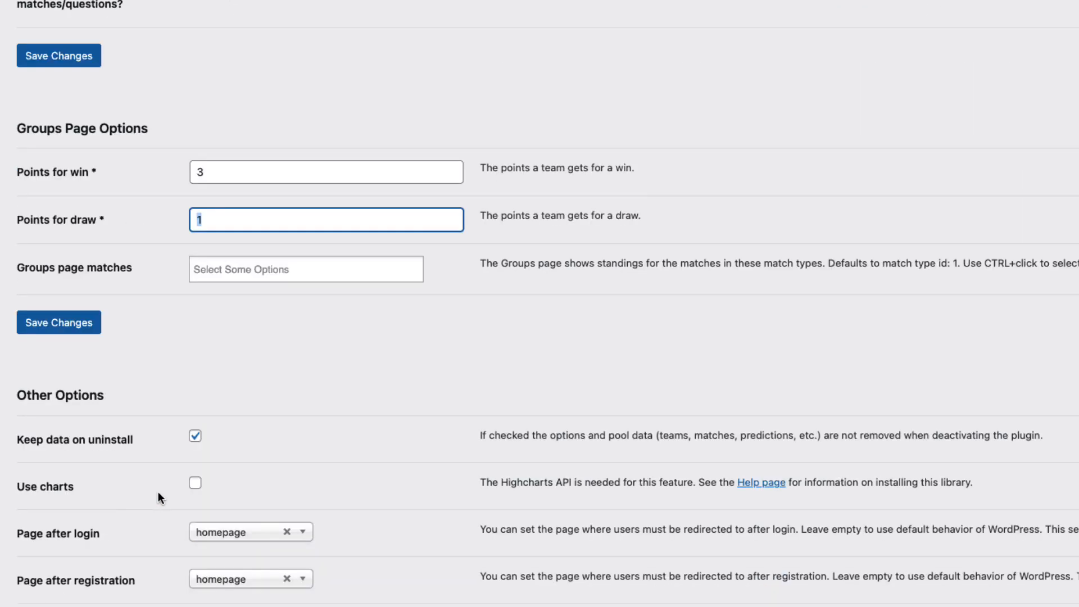
scroll(291, 393, "down", 3)
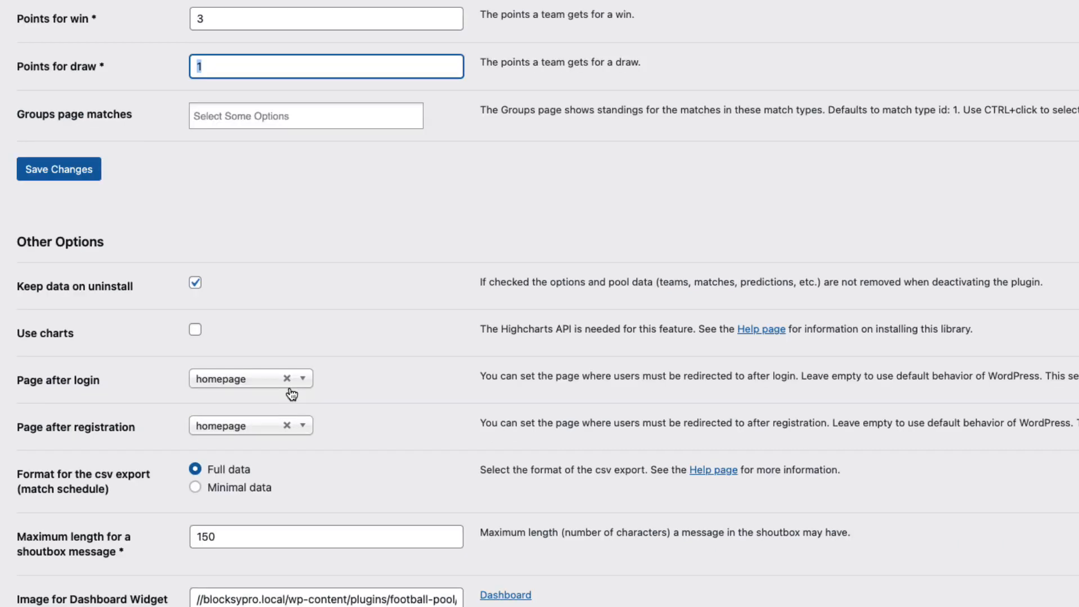
left_click(250, 383)
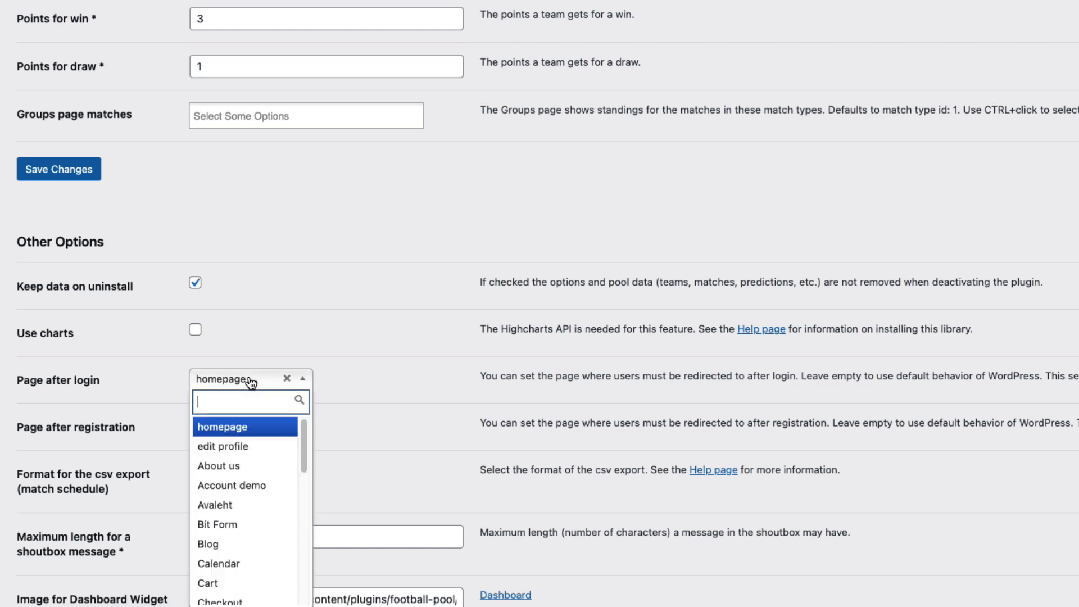
left_click(360, 323)
scroll(359, 329, "down", 1)
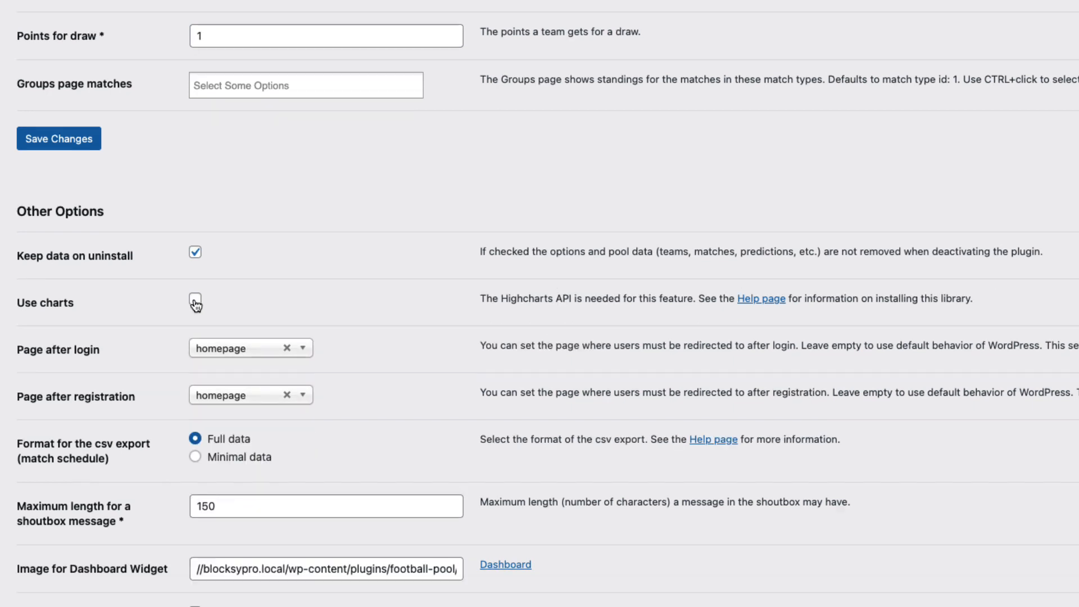
left_click(195, 299)
scroll(397, 251, "down", 3)
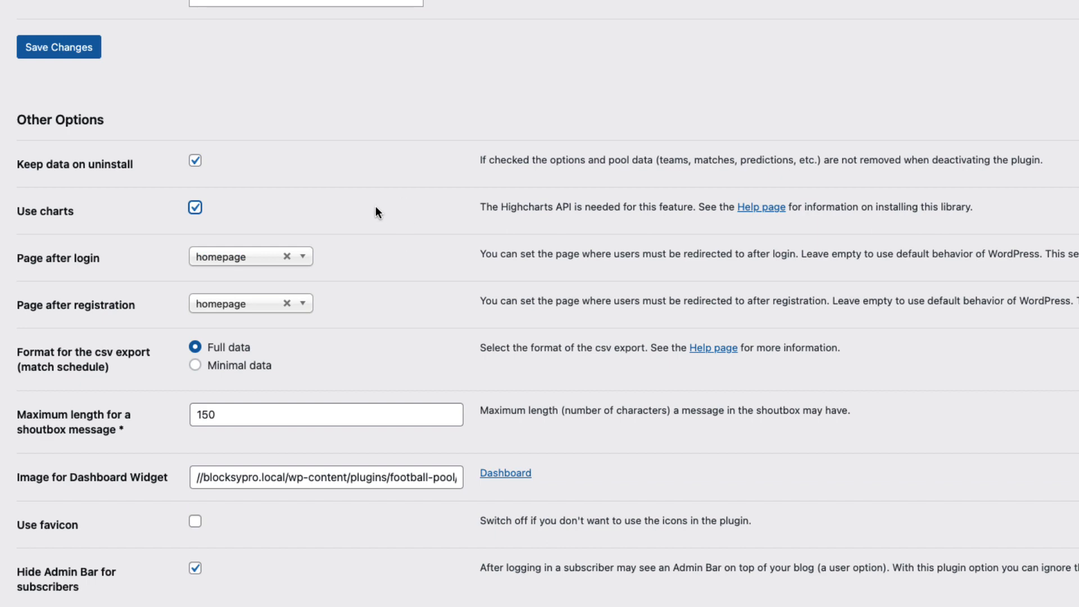
scroll(188, 313, "down", 7)
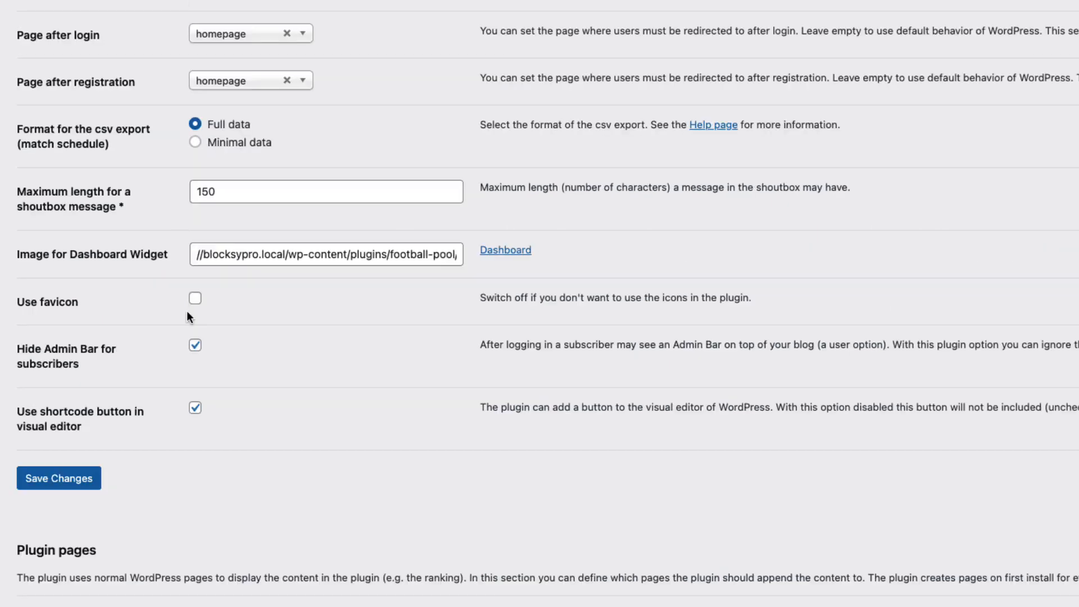
left_click(195, 296)
Check the site's page list, return to the plugin options and save the changes
scroll(388, 486, "down", 1)
scroll(391, 490, "down", 3)
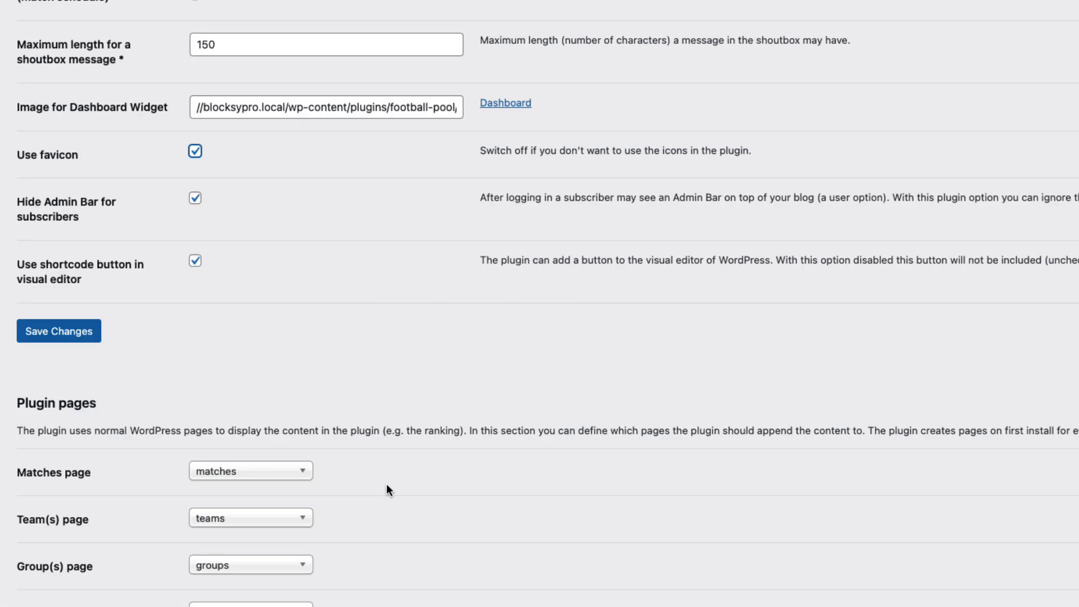
scroll(143, 453, "down", 8)
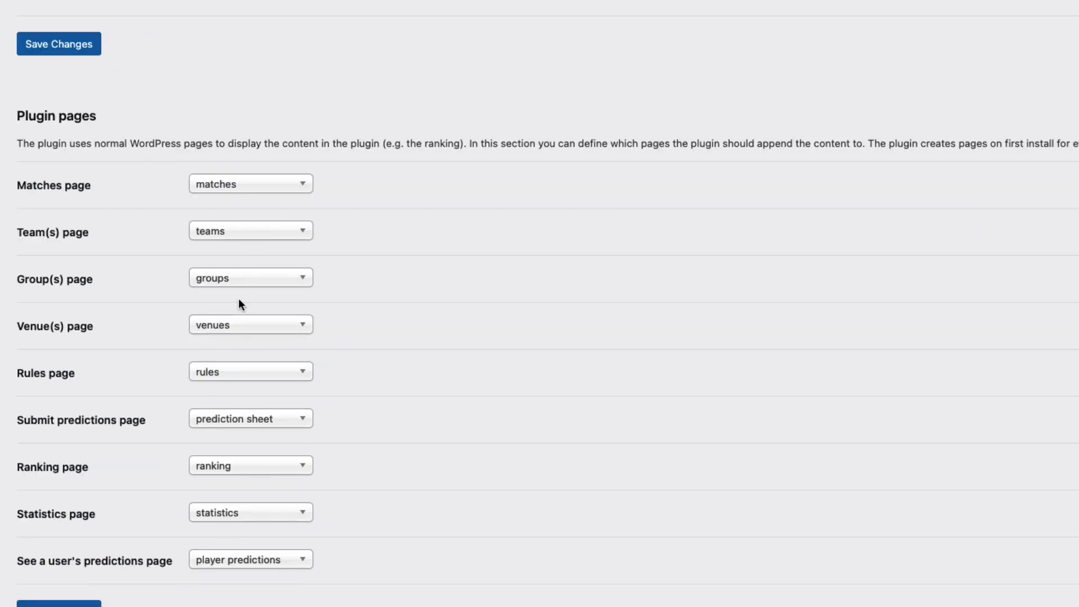
scroll(228, 272, "up", 9)
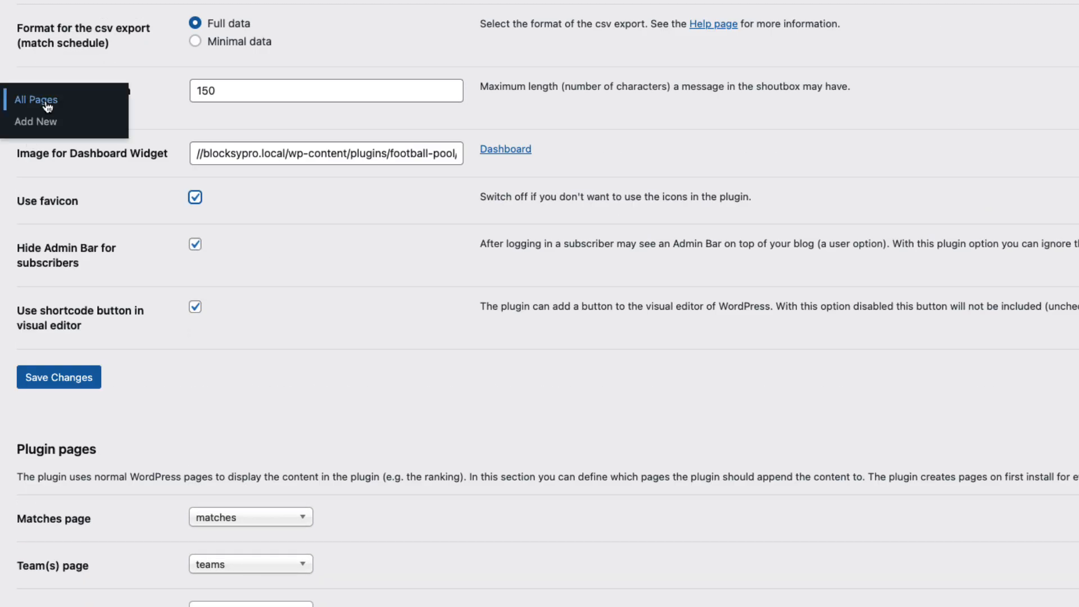
left_click(34, 100)
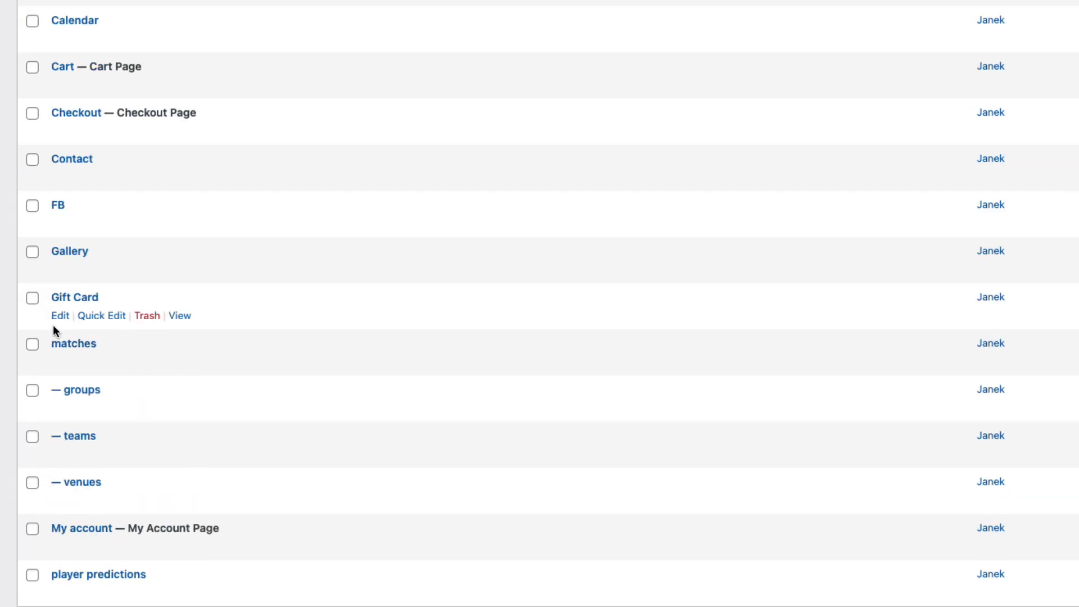
key("super+Left")
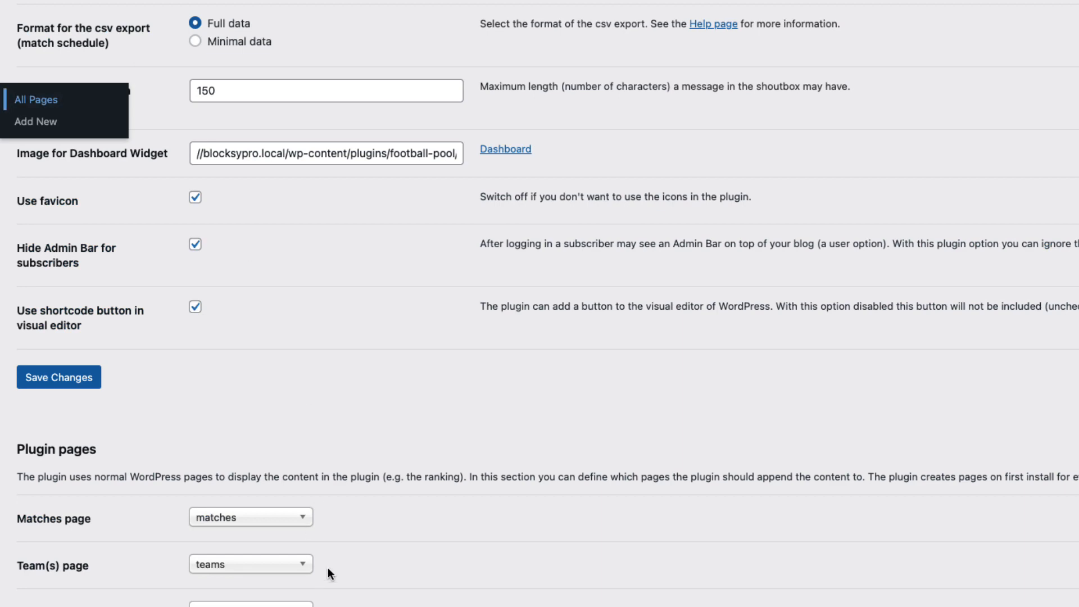
scroll(277, 366, "down", 3)
scroll(410, 501, "down", 3)
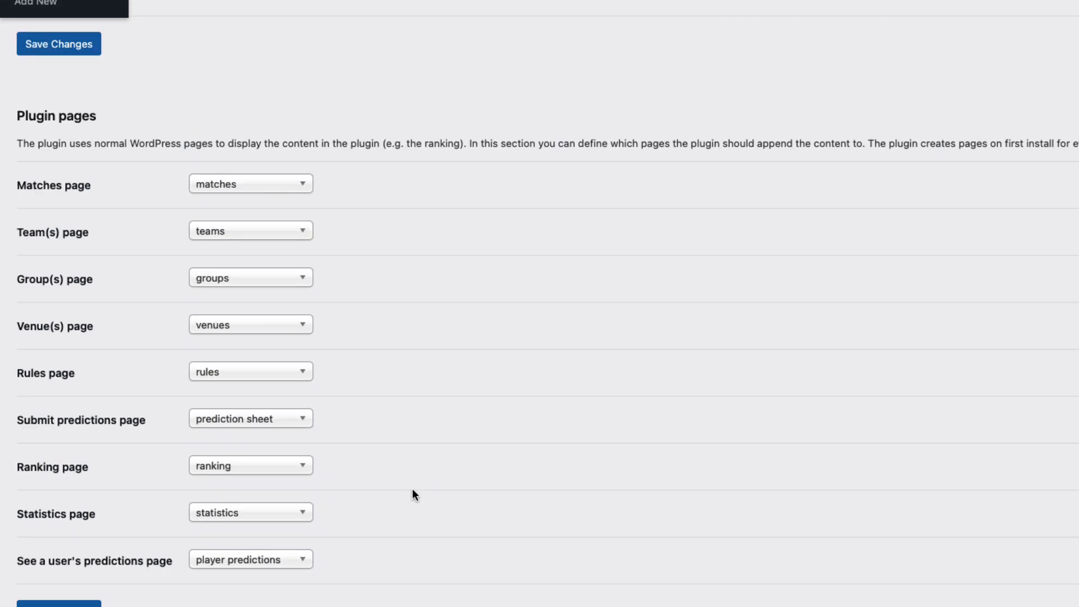
left_click(59, 603)
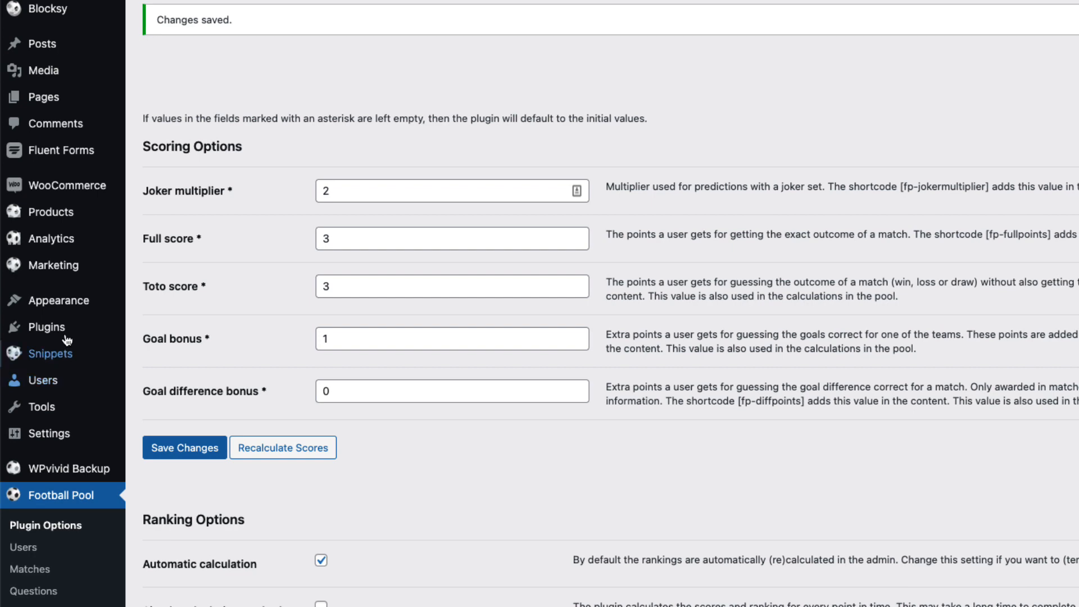
In the menu editor, tick the matches, teams, rules, prediction sheet and ranking pages
mouse_move(63, 306)
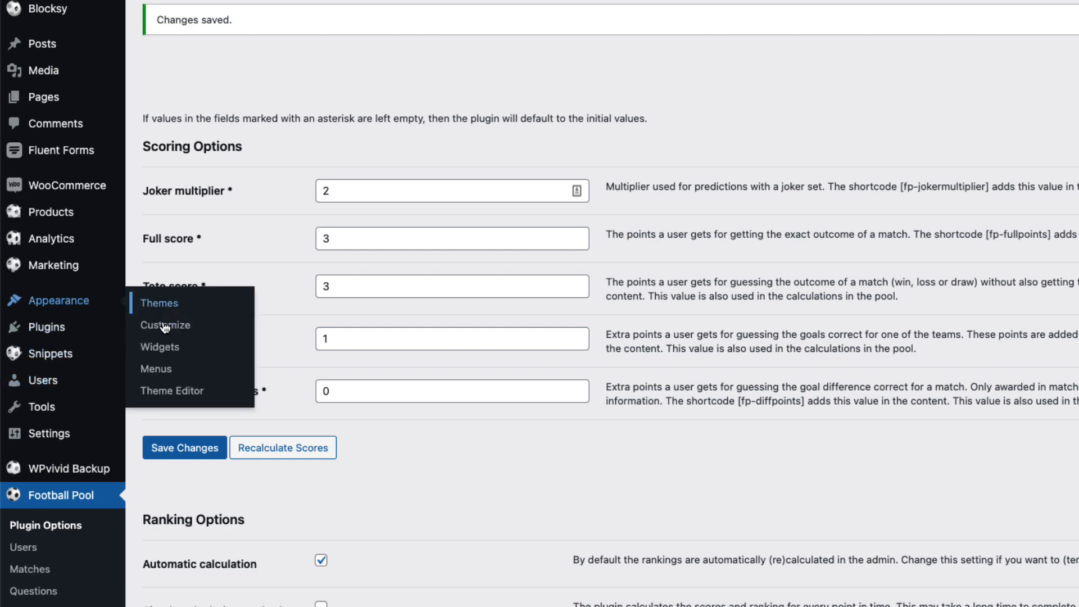
left_click(163, 369)
scroll(446, 380, "down", 5)
scroll(281, 84, "down", 2)
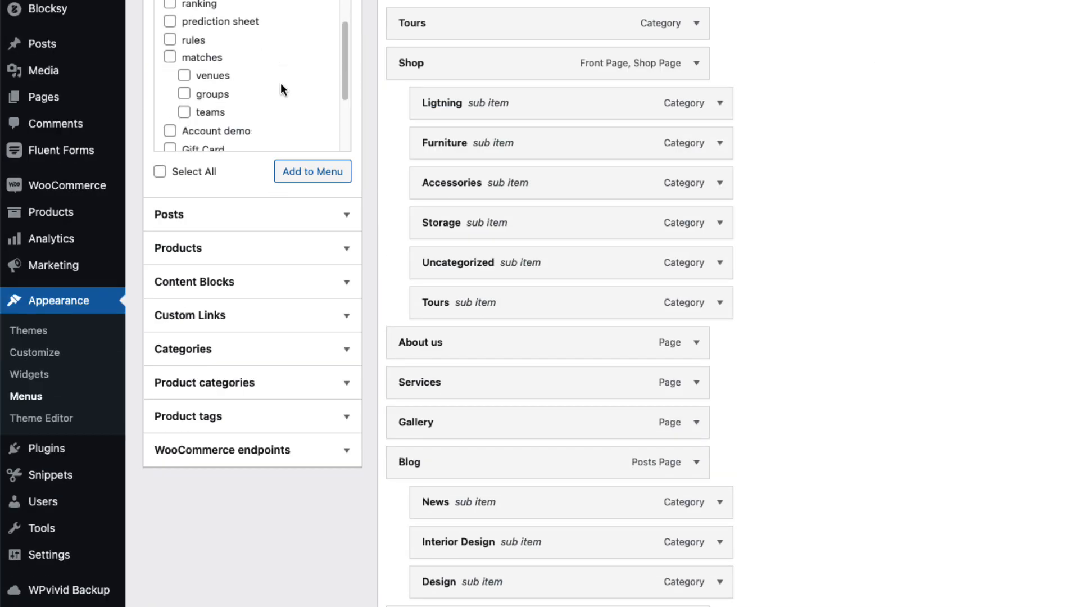
scroll(281, 84, "down", 1)
left_click(170, 22)
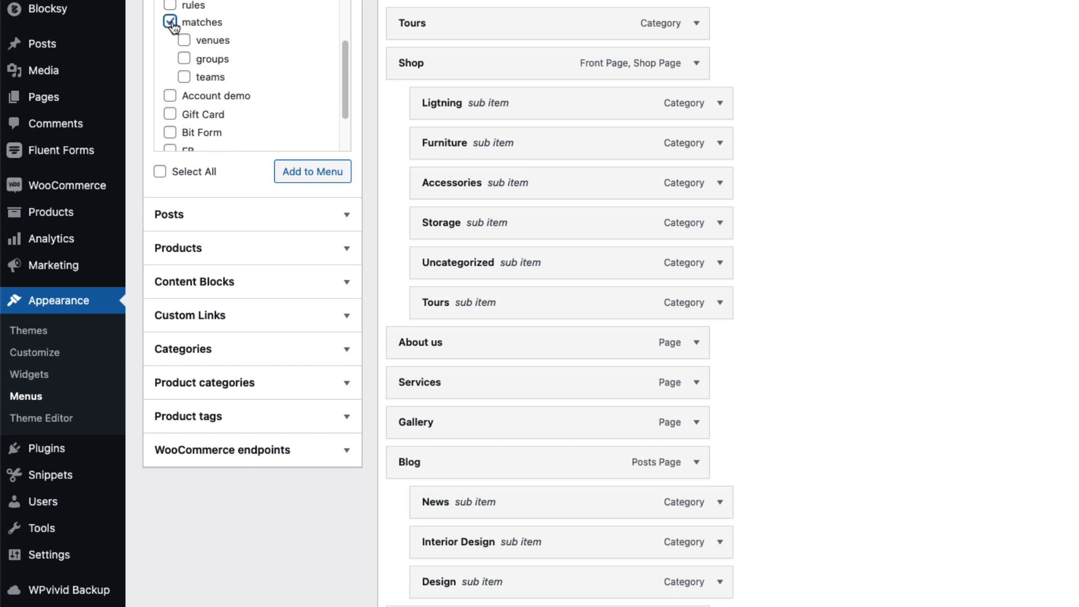
left_click(184, 77)
scroll(275, 133, "up", 3)
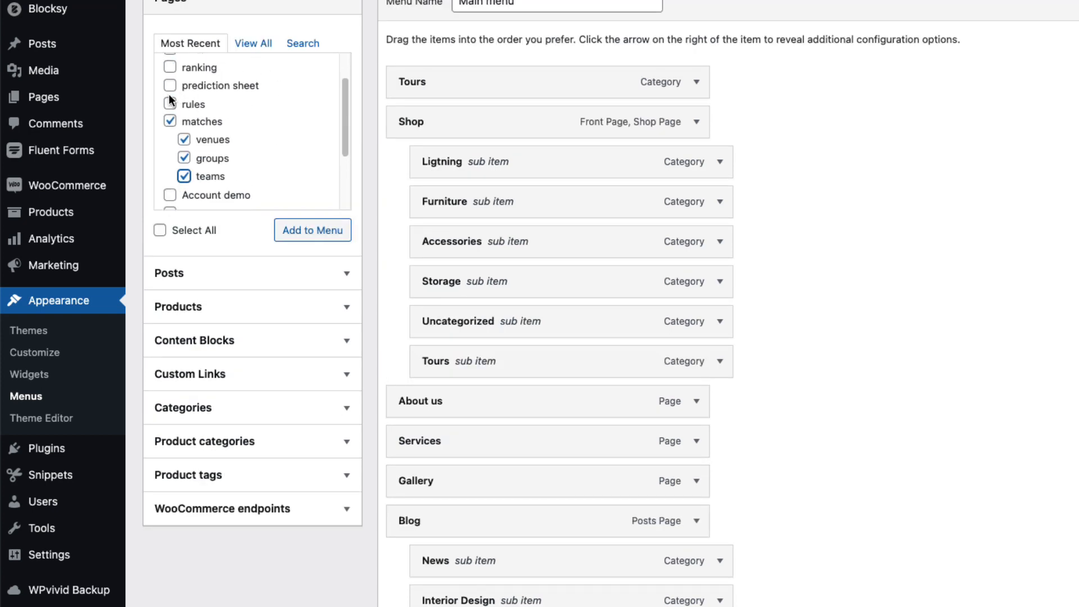
left_click(170, 104)
left_click(169, 85)
left_click(170, 67)
Tick the statistics and player predictions pages and add all ticked pages to the Main menu
scroll(214, 110, "up", 1)
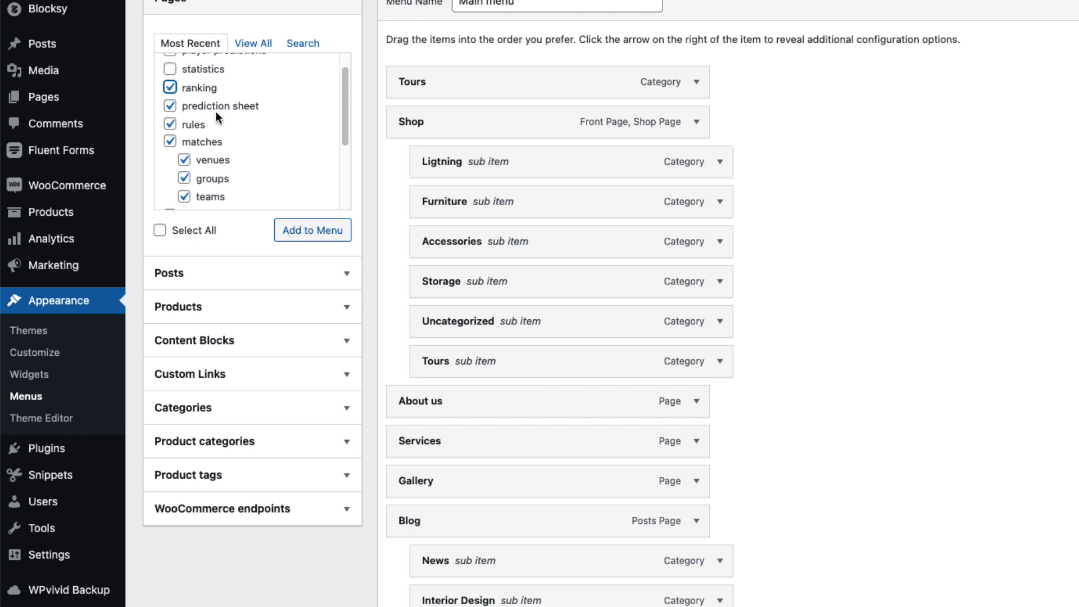
left_click(170, 79)
scroll(170, 81, "up", 1)
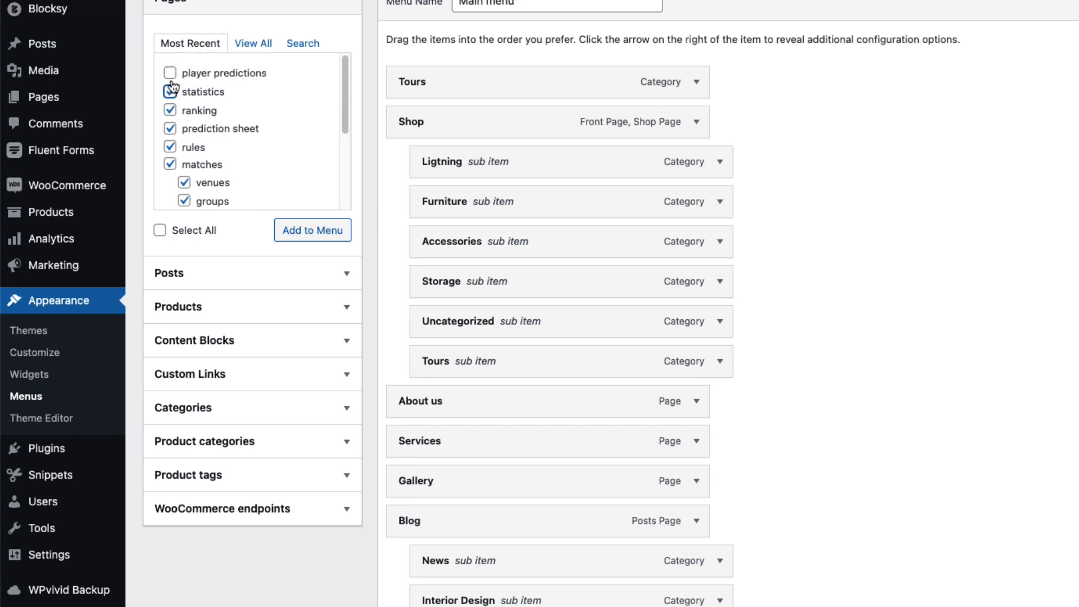
left_click(170, 73)
left_click(314, 233)
Drag prediction sheet, rules and the other pool pages under player predictions
scroll(872, 258, "down", 12)
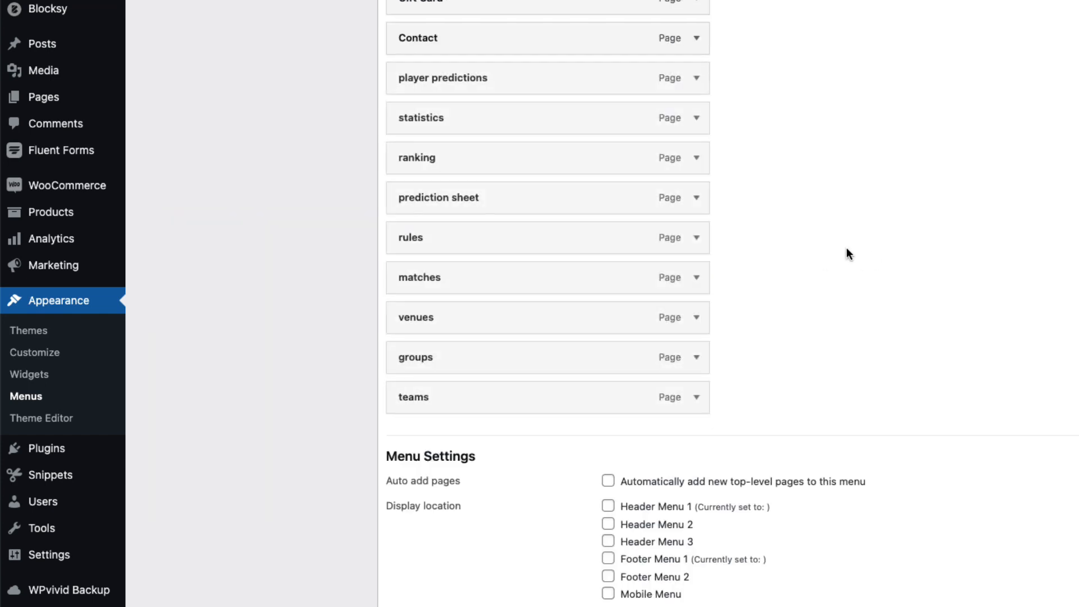
scroll(479, 178, "up", 1)
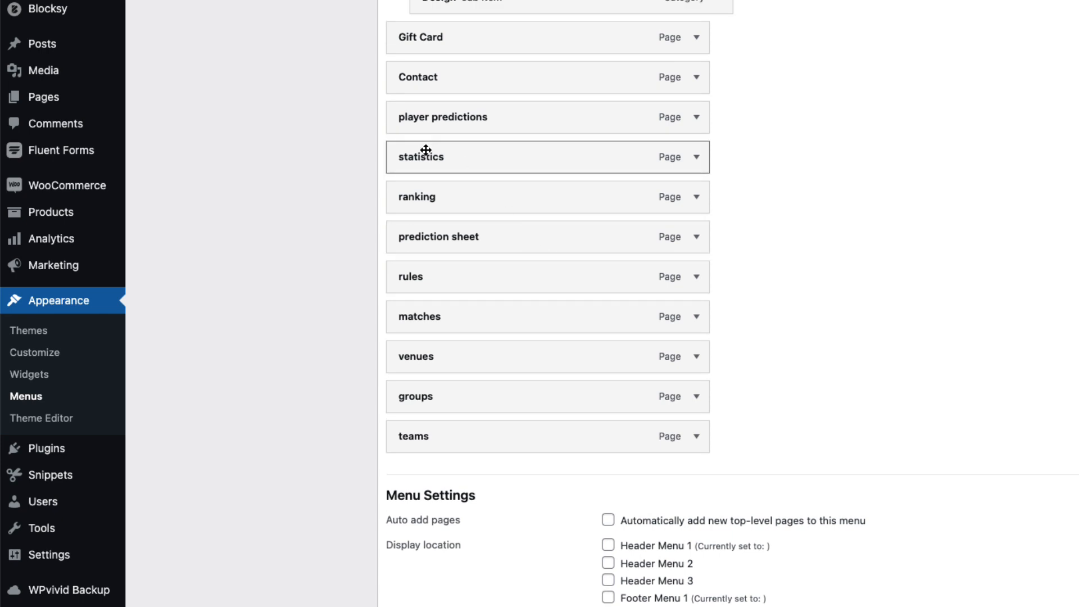
left_click_drag(426, 147, 487, 197)
left_click_drag(461, 235, 487, 149)
left_click_drag(467, 271, 456, 279)
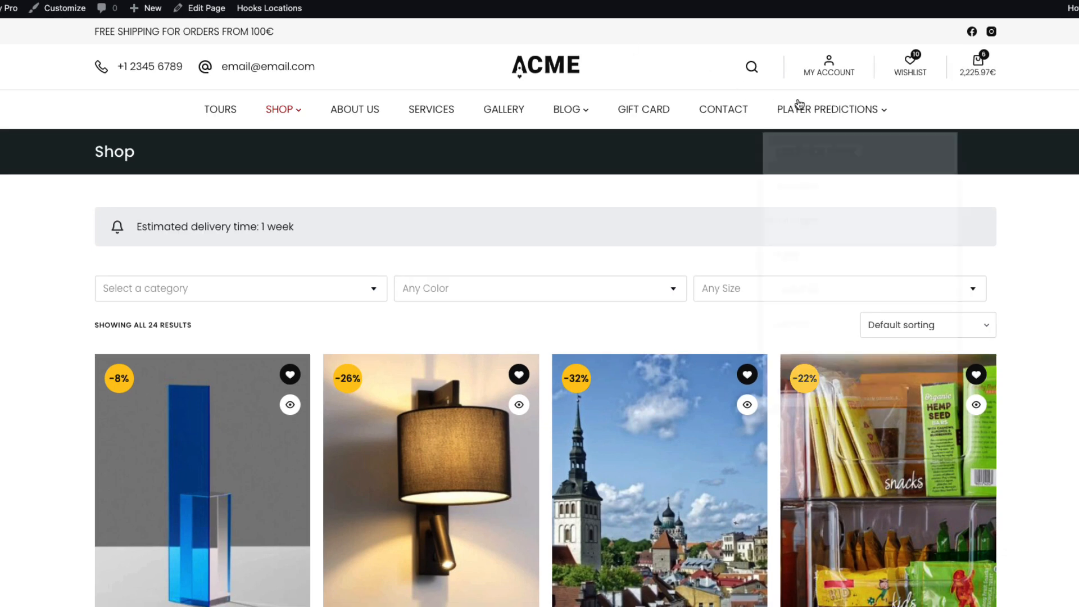
Visit the storefront player predictions page, then its prediction sheet subpage
left_click(824, 112)
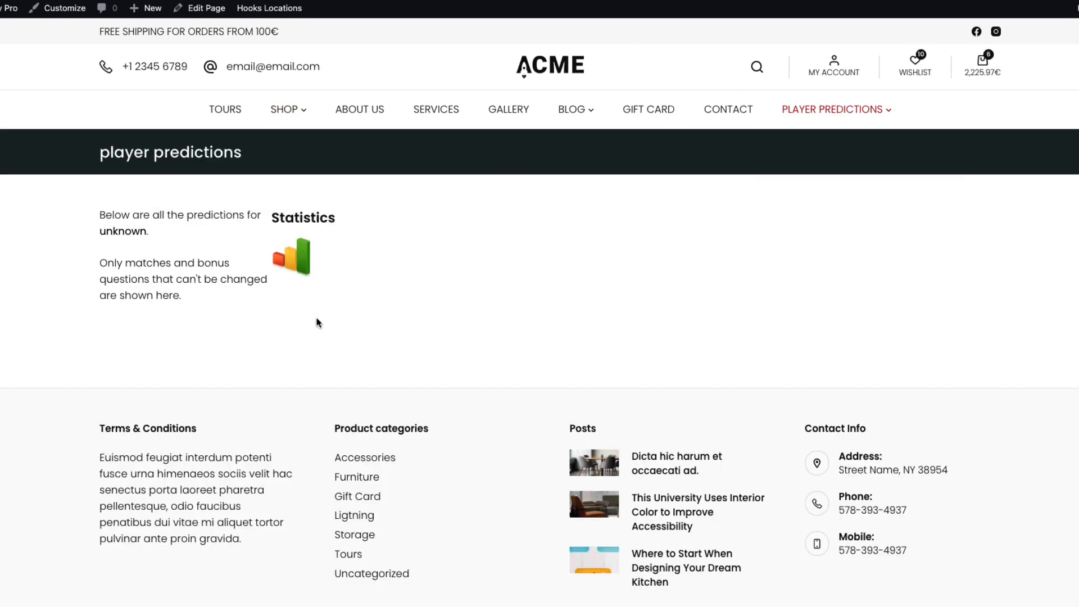
mouse_move(819, 112)
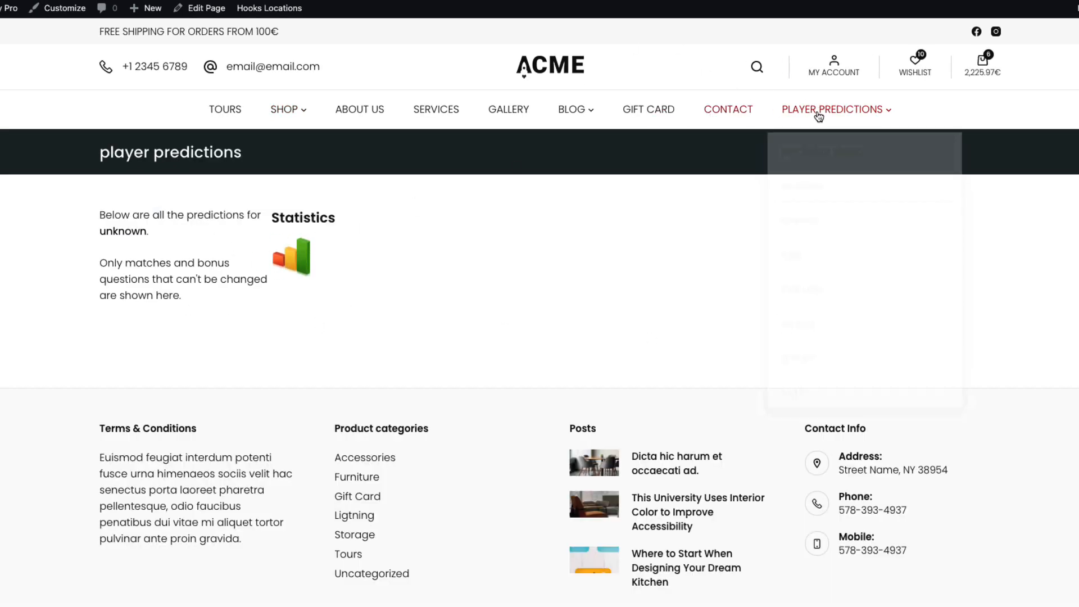
left_click(817, 153)
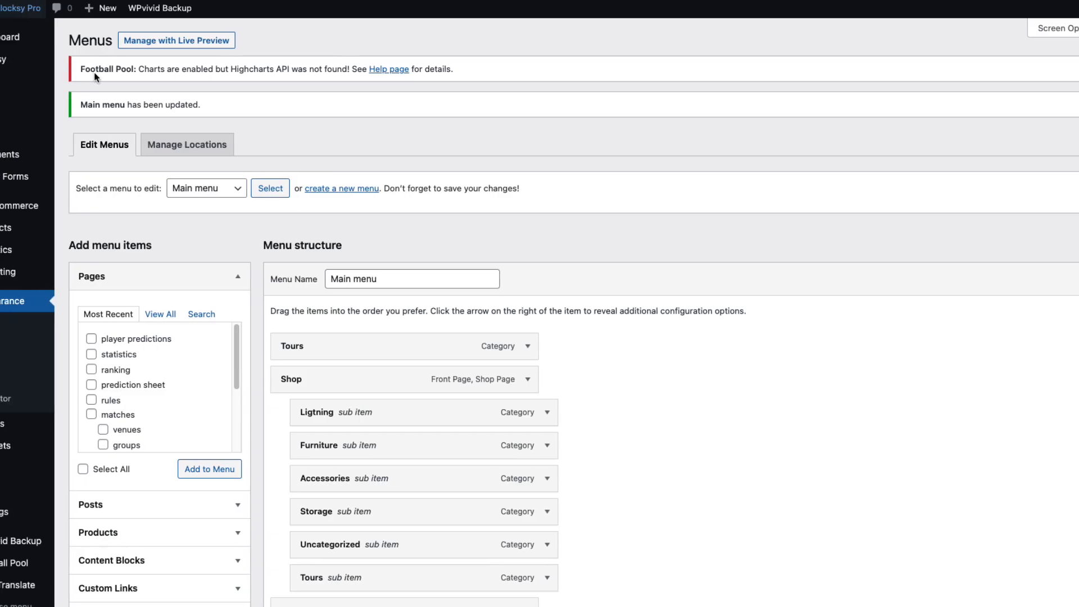
Show the Football Pool Leagues list with the 'for free' and 'for money' leagues, then Match Types
scroll(247, 370, "down", 8)
mouse_move(70, 580)
mouse_move(56, 562)
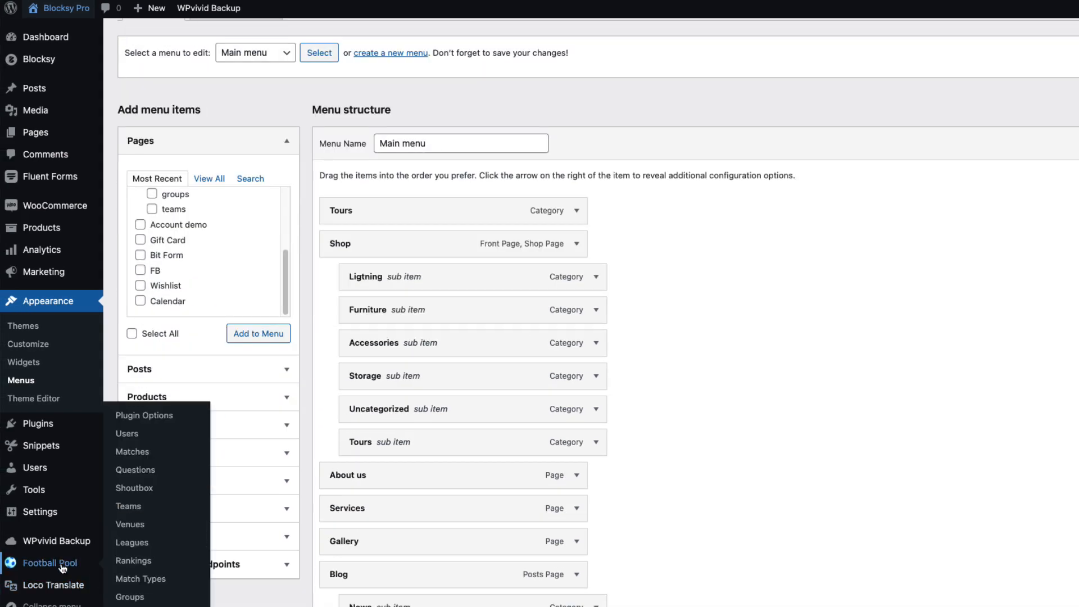
left_click(149, 544)
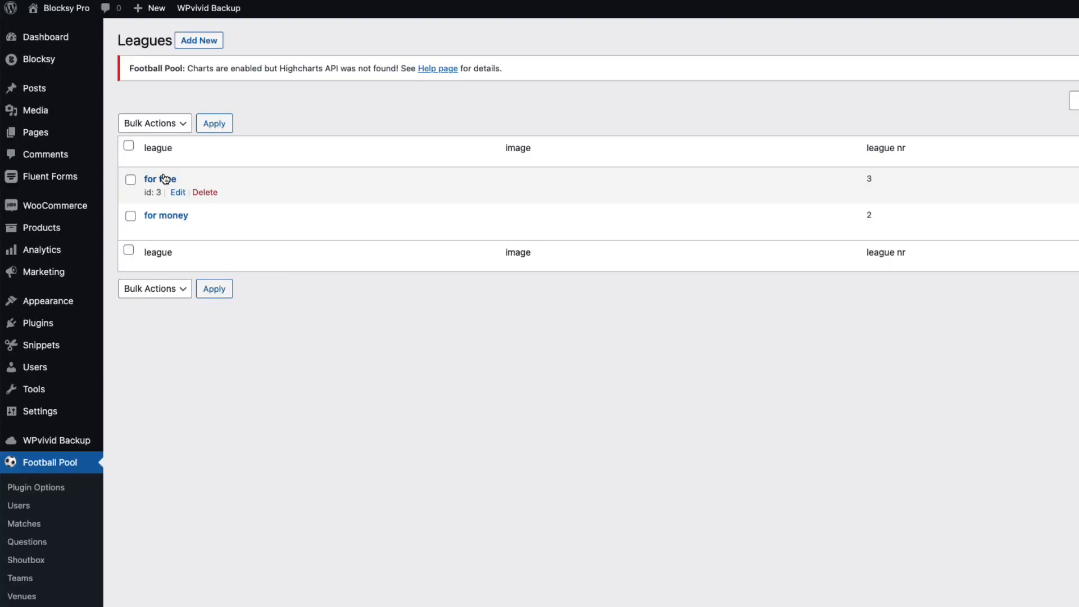
mouse_move(160, 225)
scroll(269, 486, "down", 2)
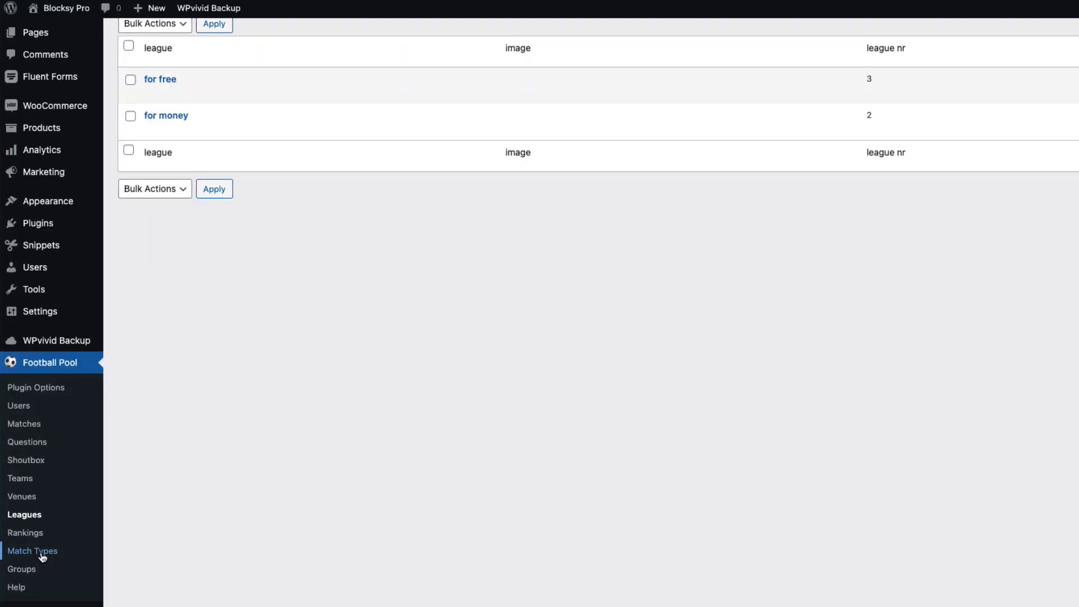
left_click(43, 552)
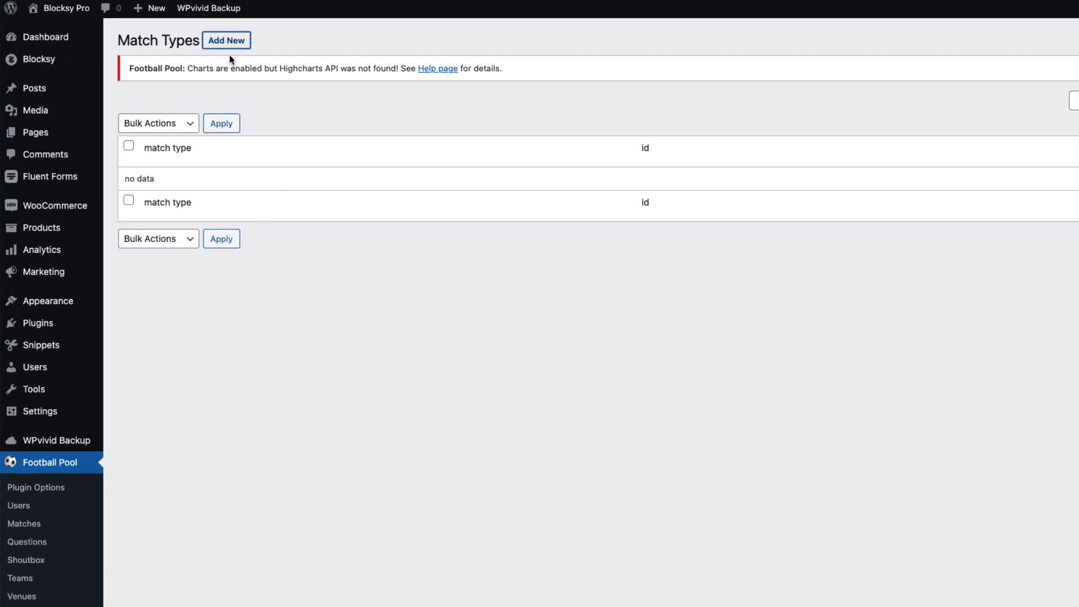
Add two match types named 'Querter final' and 'Semi final'
left_click(227, 41)
type("Querter ")
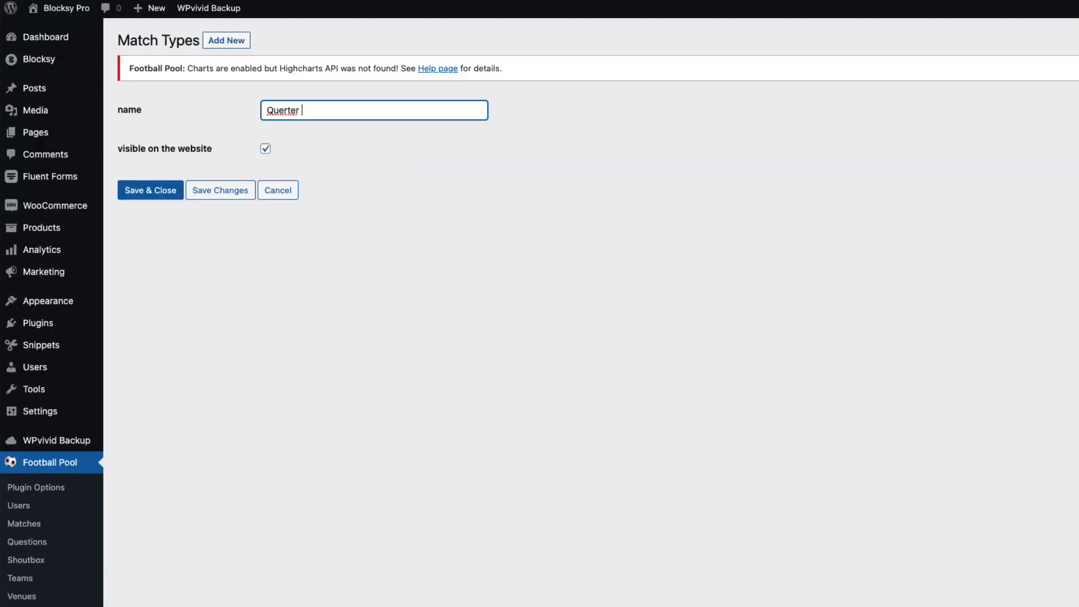
type("finalk")
key("BackSpace")
key("Return")
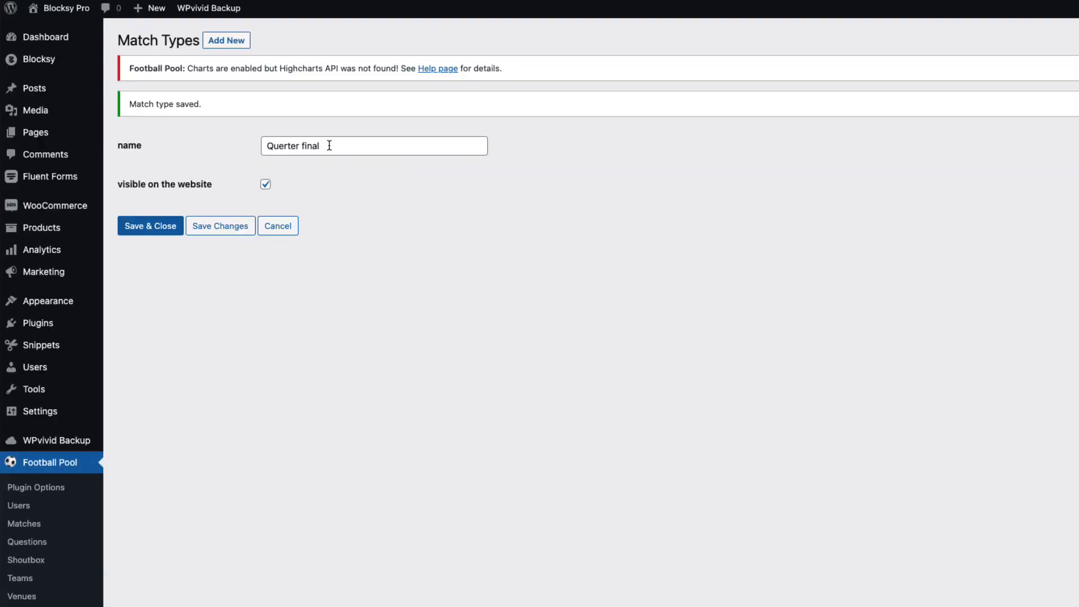
left_click(230, 44)
left_click(308, 110)
type("Semi")
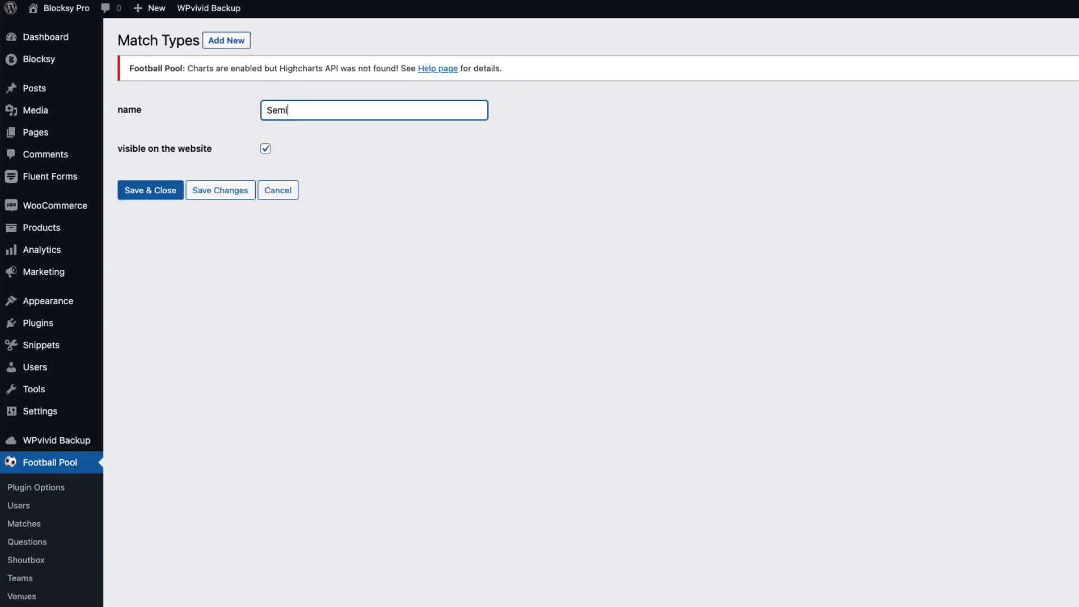
type(" final")
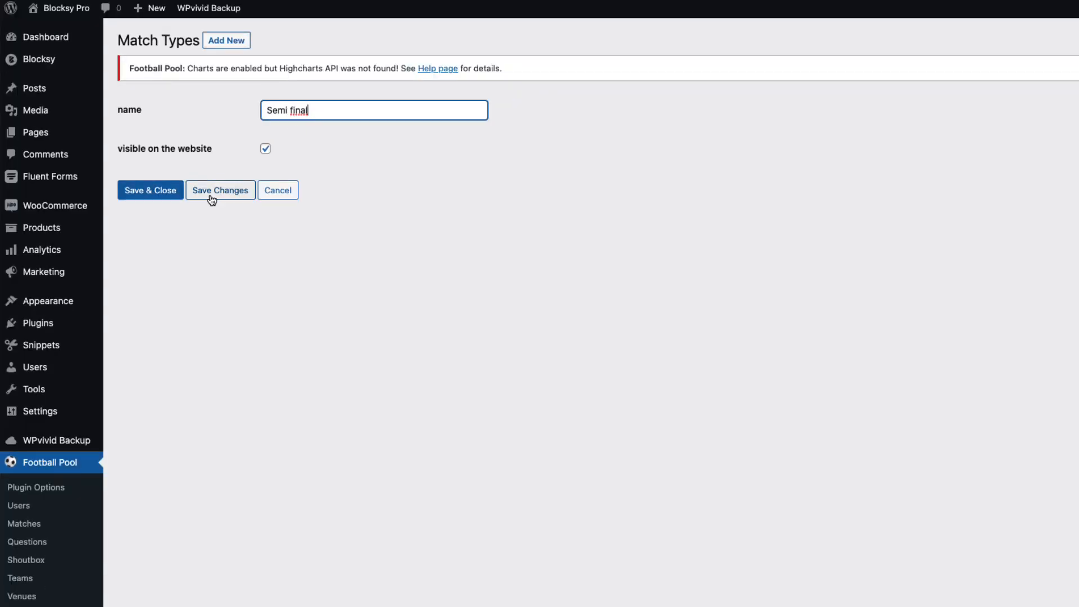
left_click(212, 192)
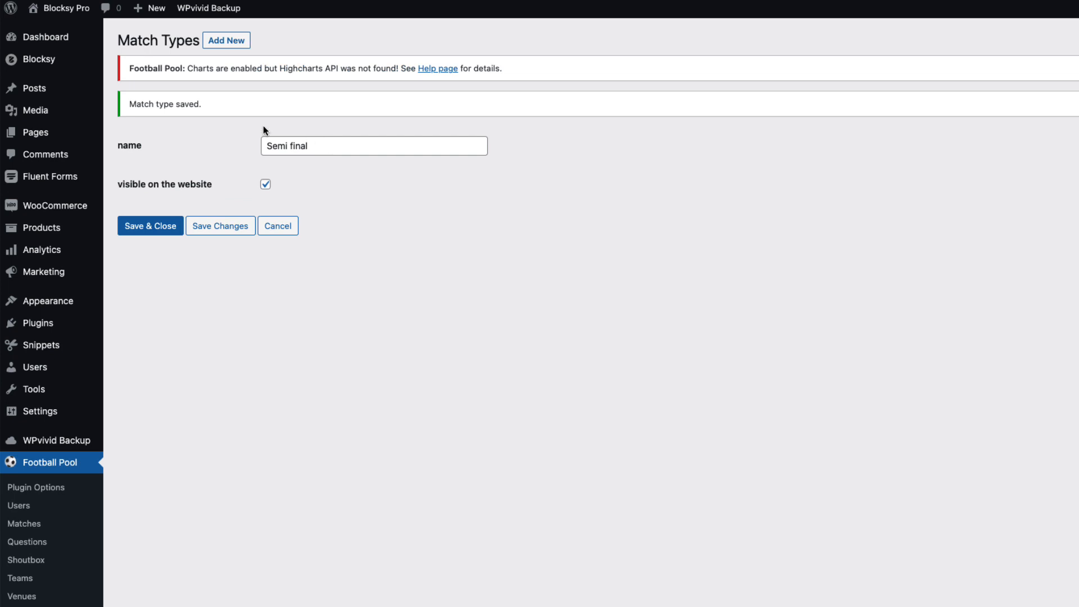
Bulk-delete both match types from the Match Types list and confirm
scroll(135, 457, "down", 3)
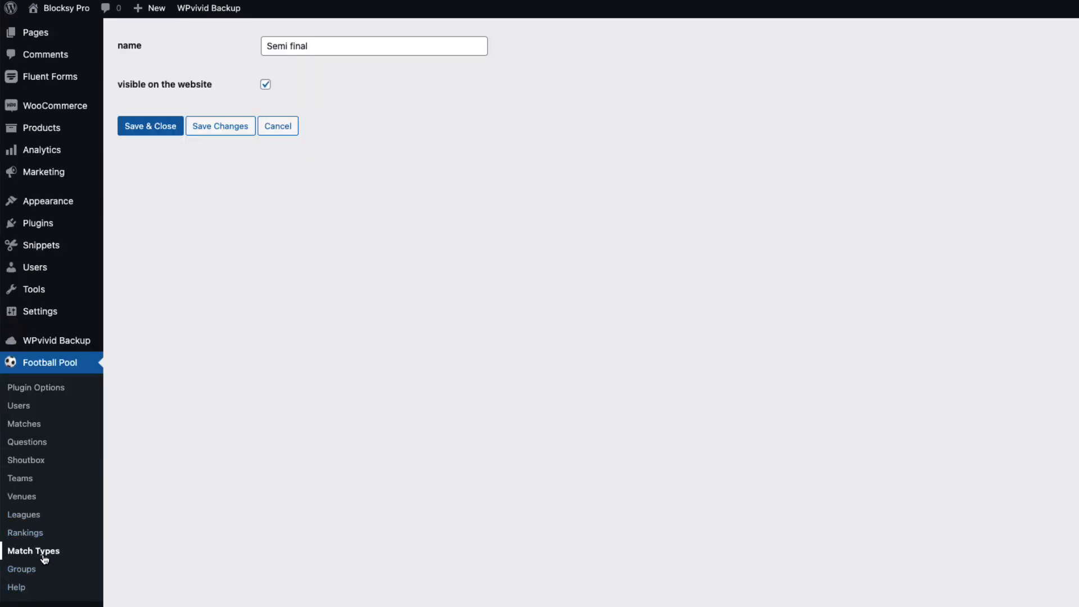
left_click(45, 559)
left_click(129, 146)
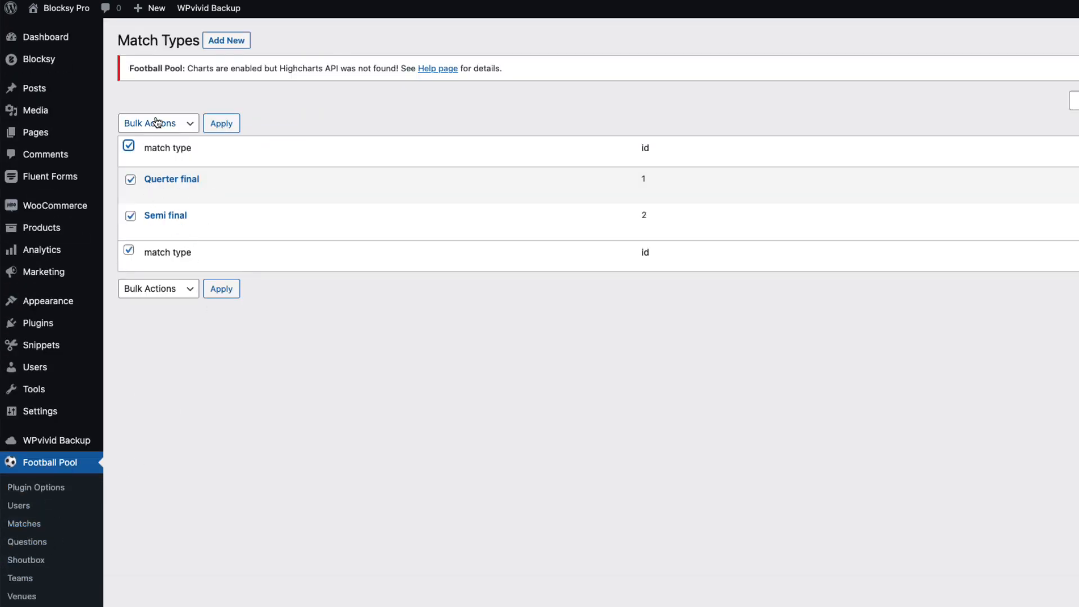
left_click(157, 123)
left_click(166, 149)
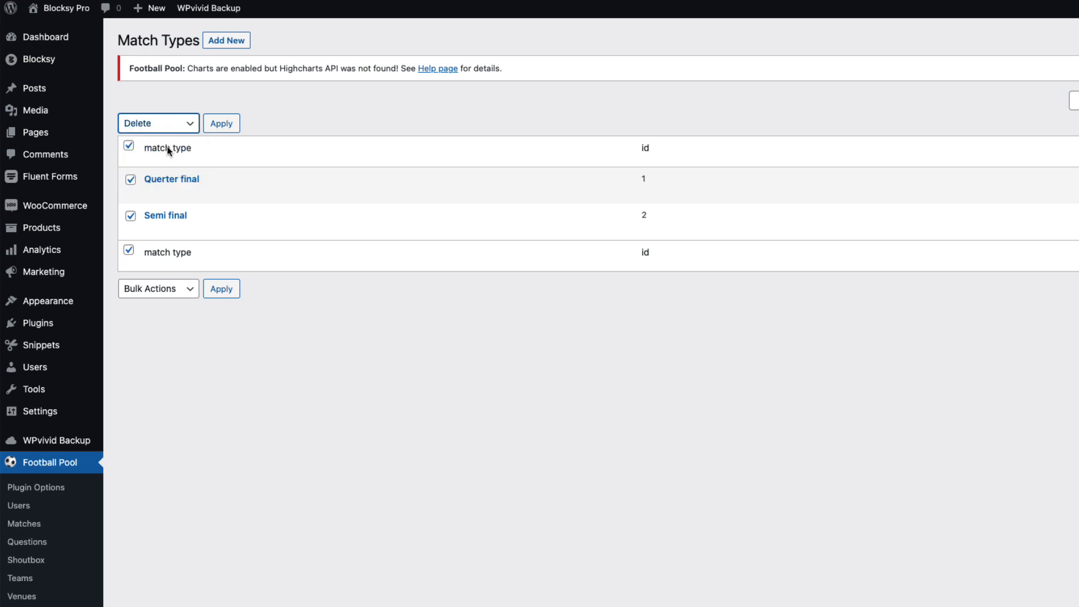
left_click(229, 127)
left_click(735, 65)
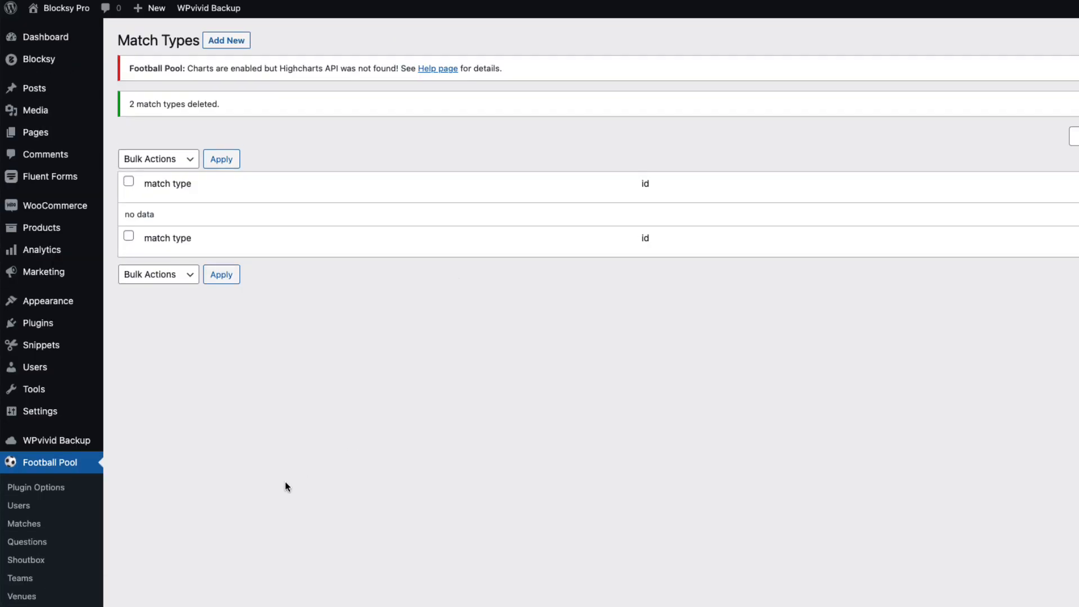
scroll(284, 486, "down", 3)
Browse the Football Pool Venues page, Teams page and new-team form, ending on the Shoutbox list
left_click(26, 500)
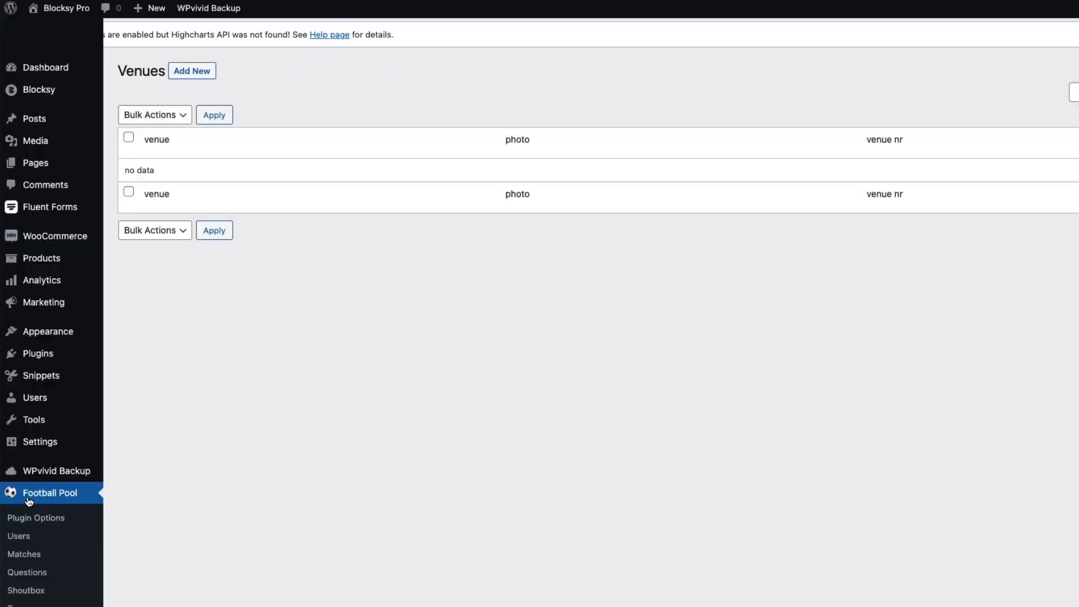
scroll(225, 480, "down", 3)
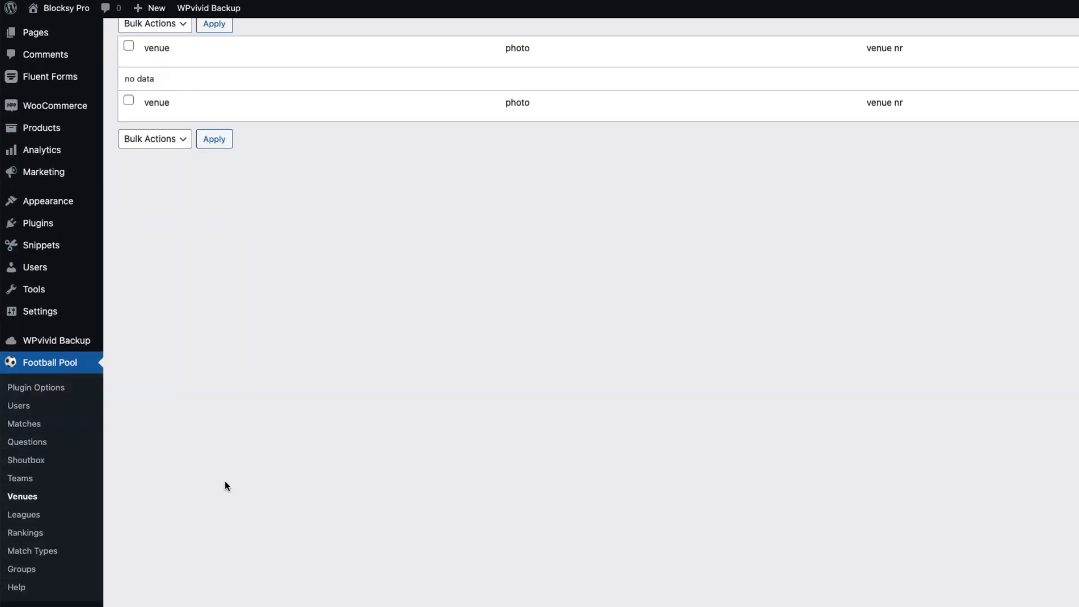
left_click(22, 484)
scroll(56, 494, "down", 2)
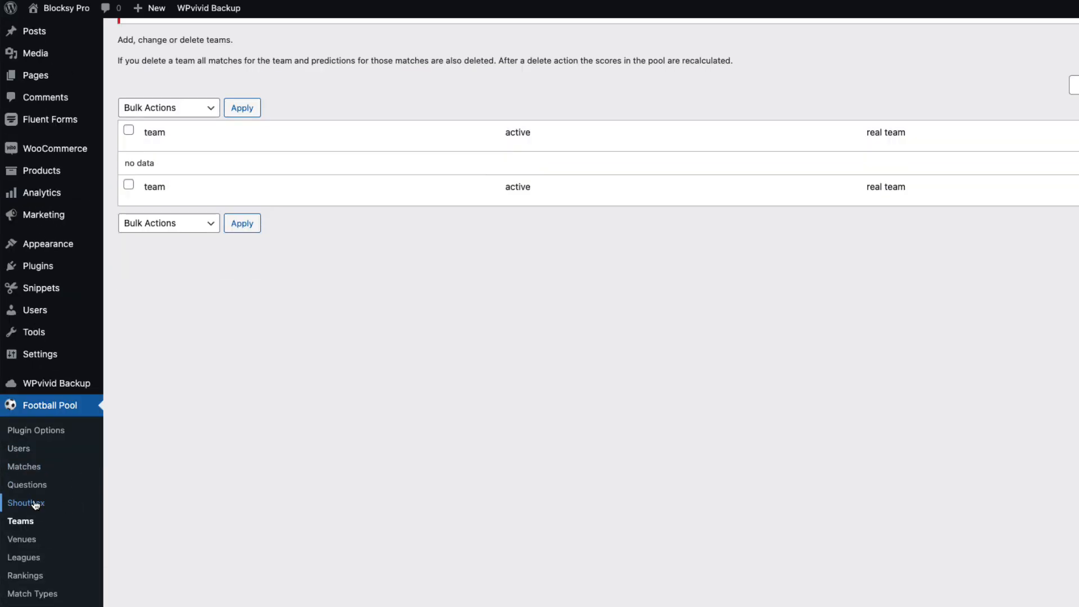
scroll(212, 238, "up", 2)
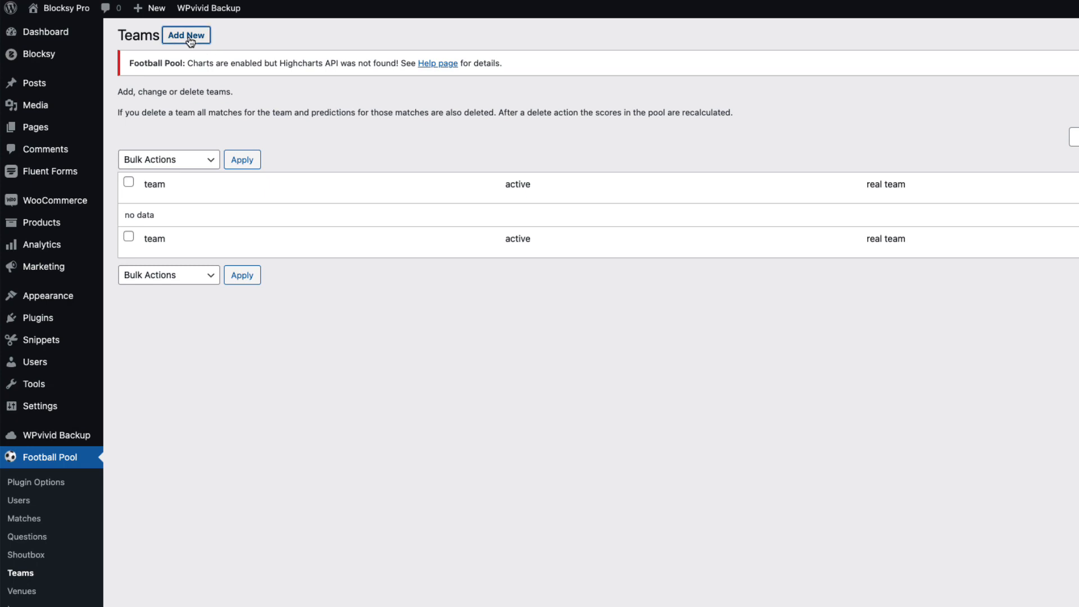
left_click(191, 37)
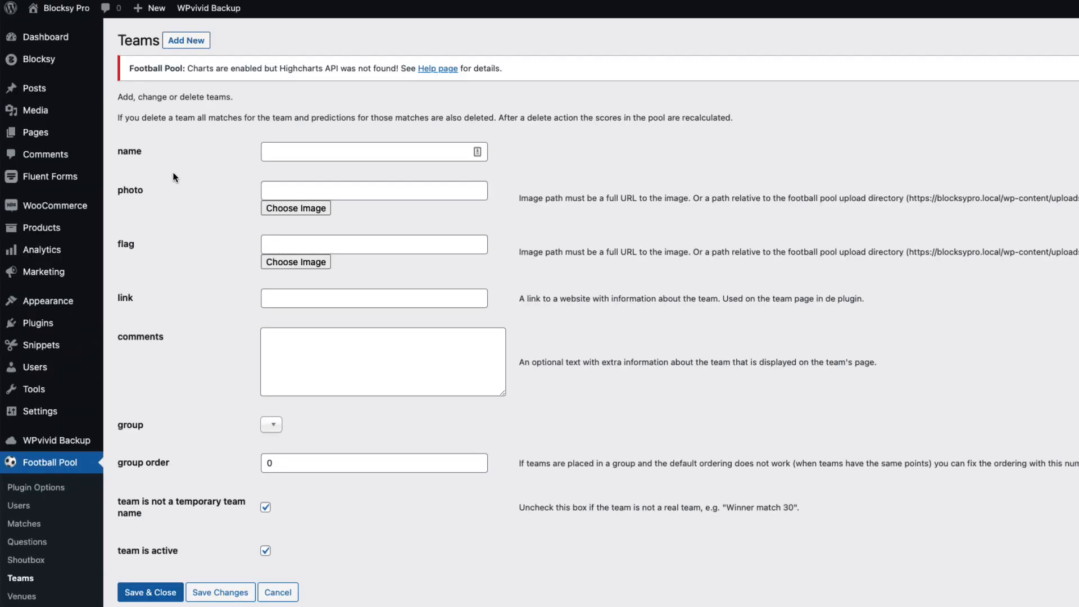
left_click_drag(173, 171, 175, 318)
scroll(239, 393, "down", 2)
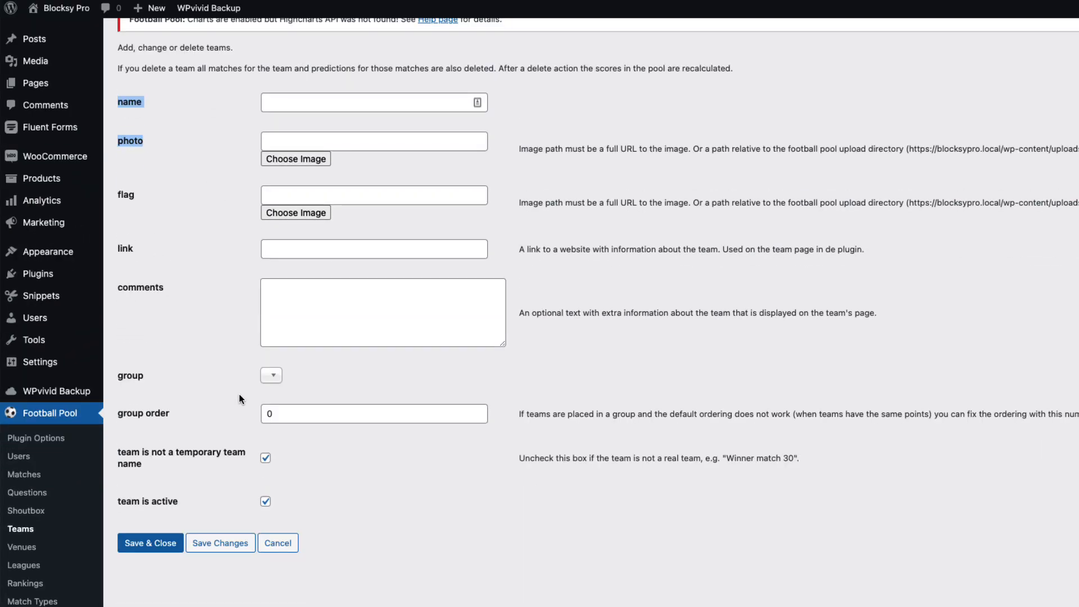
left_click(27, 509)
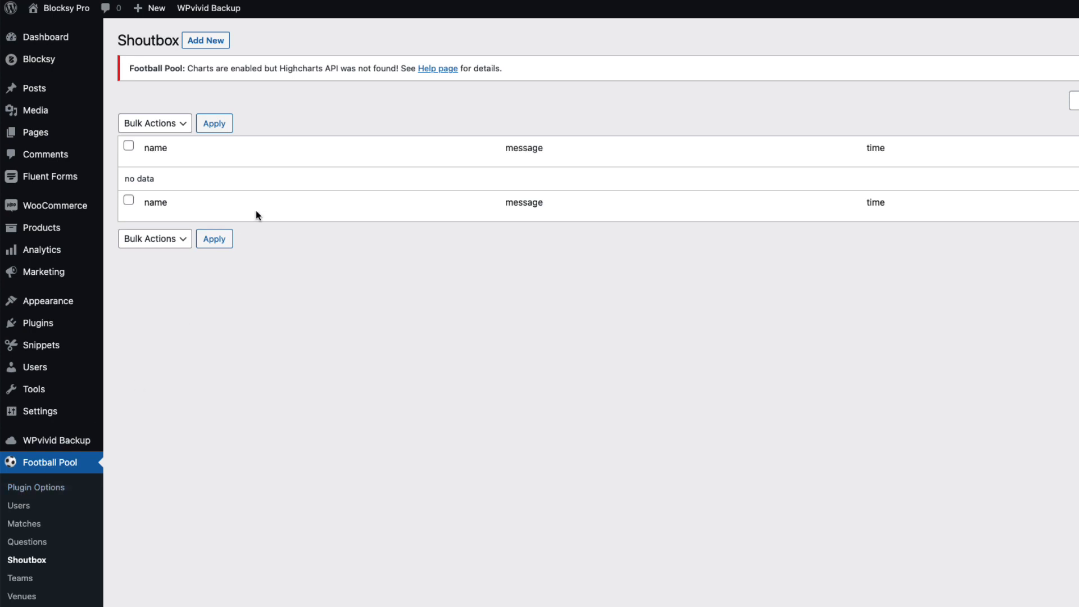
Start a new bonus question titled 'Who wil win the tournament'
left_click(33, 542)
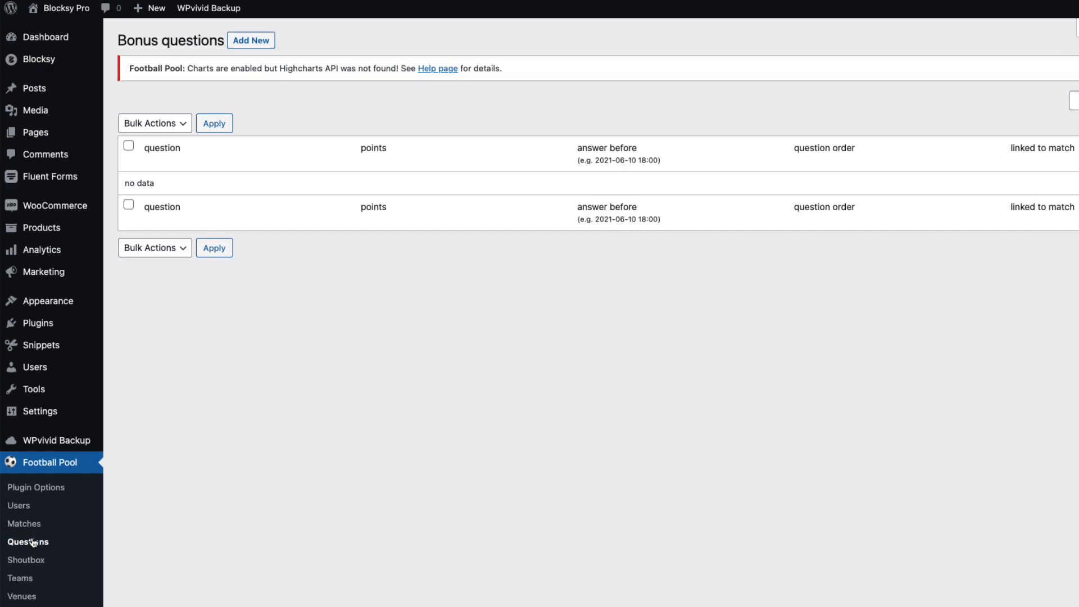
left_click(267, 44)
left_click(318, 108)
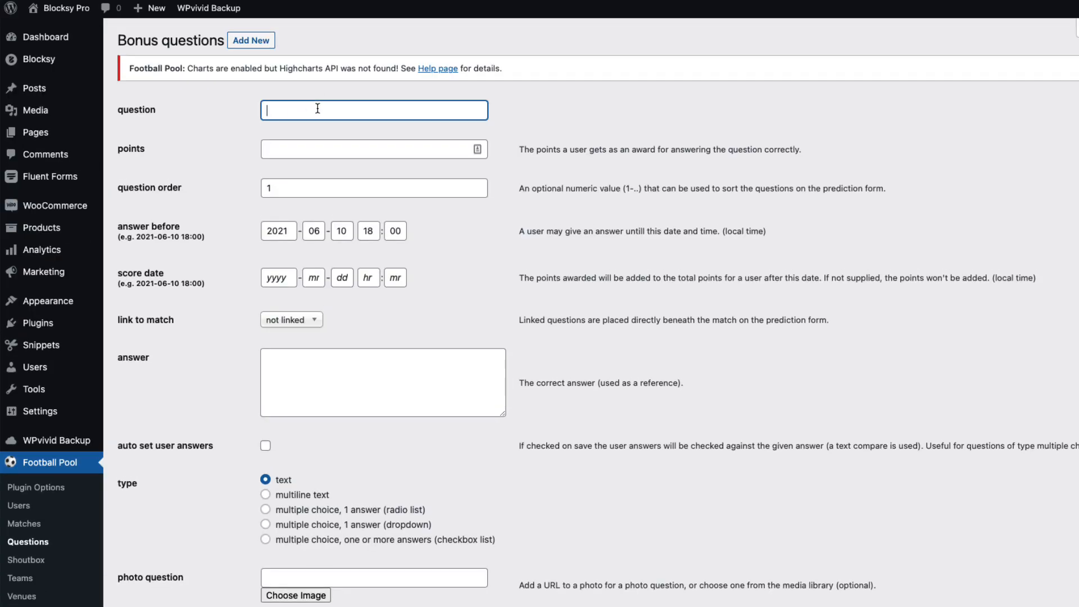
type("Who wil win the tournament")
Set the answer-before deadline to day 11 at 2:45
left_click(344, 229)
double_click(344, 230)
type("11")
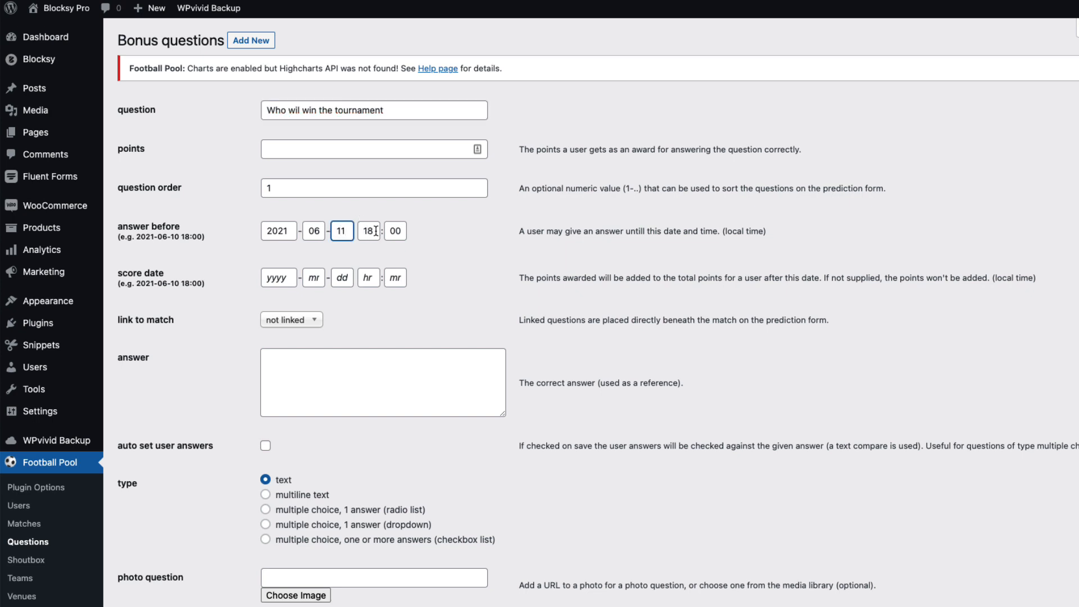
left_click_drag(376, 231, 359, 227)
type("2")
key("Tab")
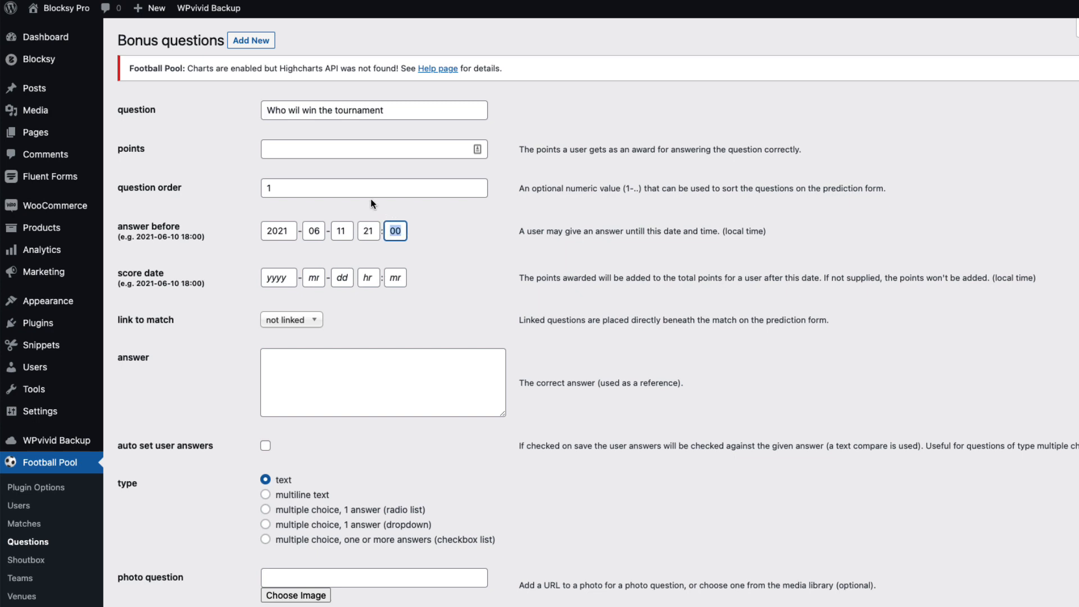
type("45")
left_click(833, 224)
Give it 7 points, make it a single-answer dropdown, with options 'Austria, Belgi, Coratia'
left_click(278, 152)
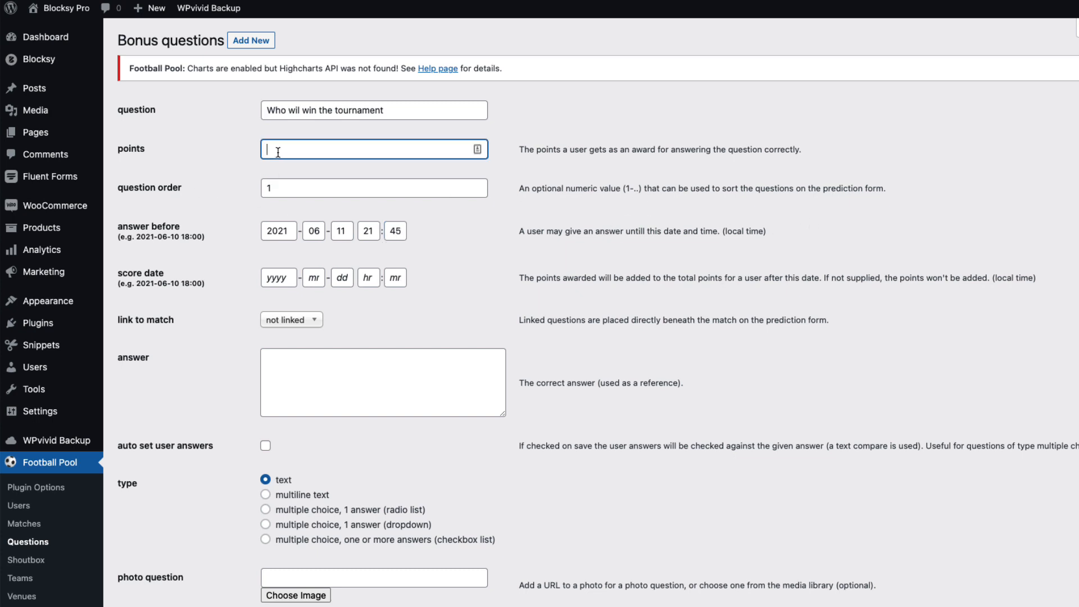
type("7")
left_click(706, 216)
scroll(686, 293, "down", 2)
left_click(286, 419)
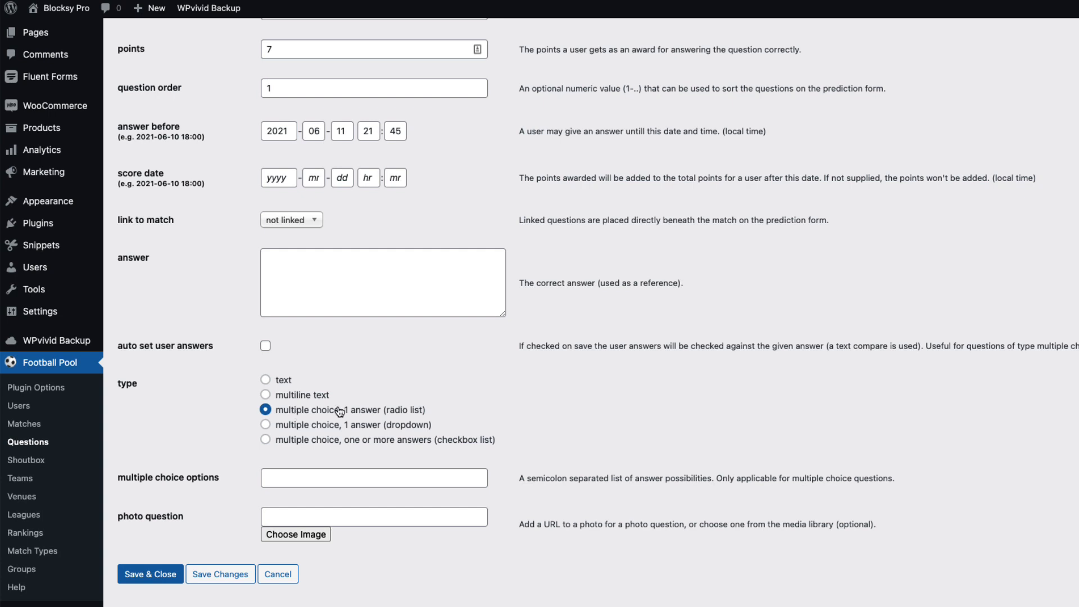
left_click(332, 430)
left_click(337, 265)
left_click(292, 477)
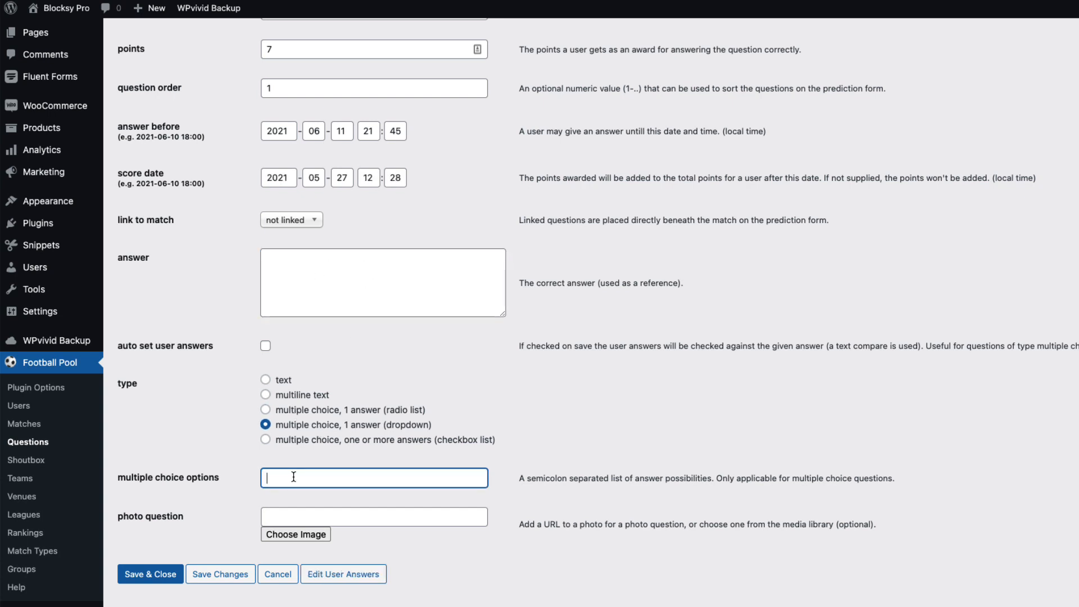
type("Austria, Belgium")
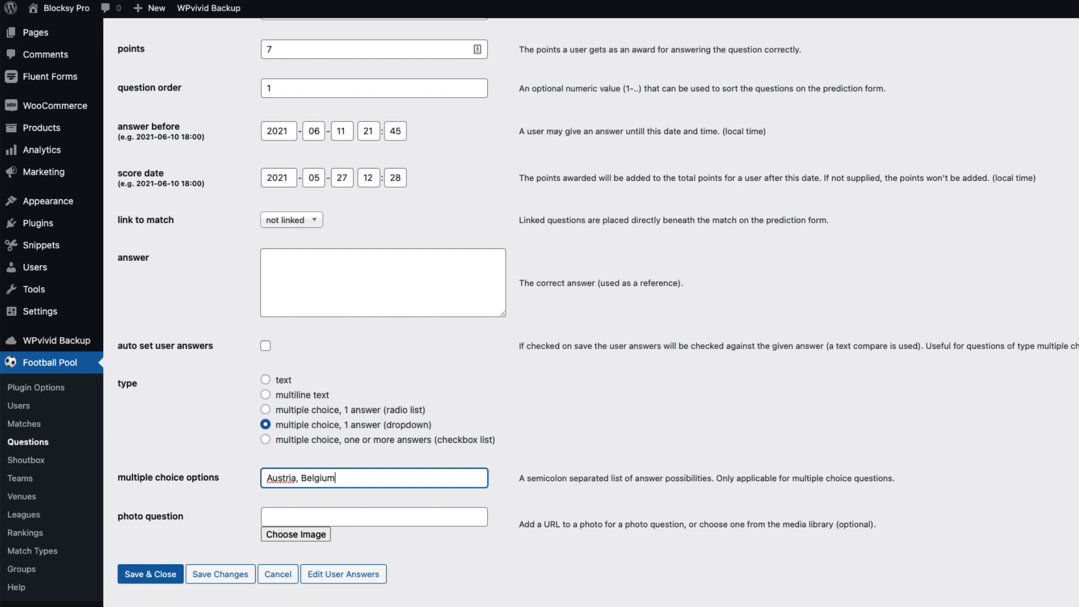
type(", Cor")
type("atia")
Save the bonus question, then reopen it and leave it unlinked to any match
left_click(147, 576)
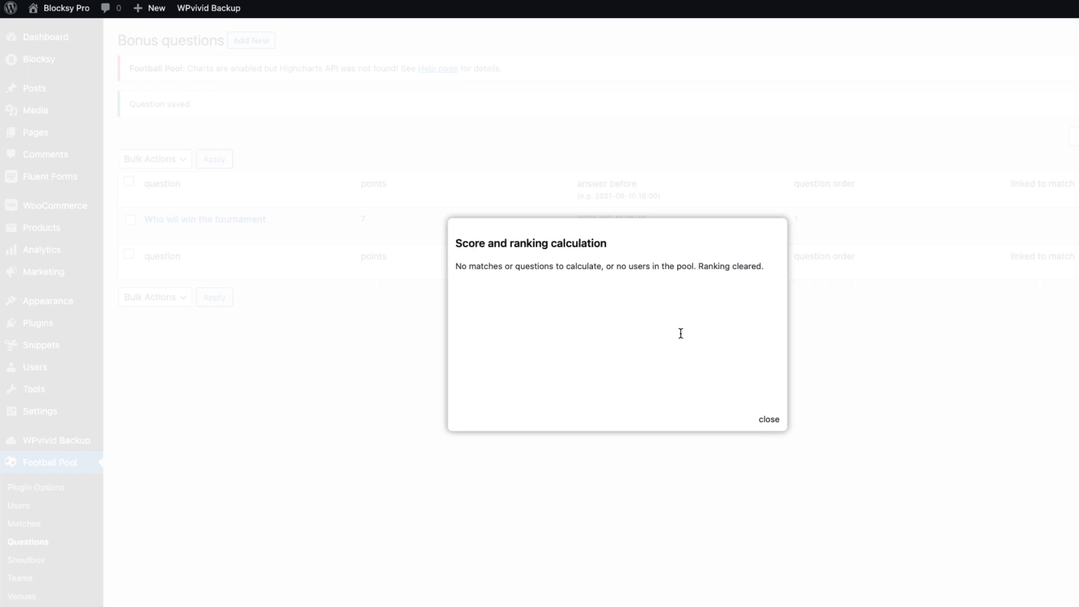
left_click(768, 420)
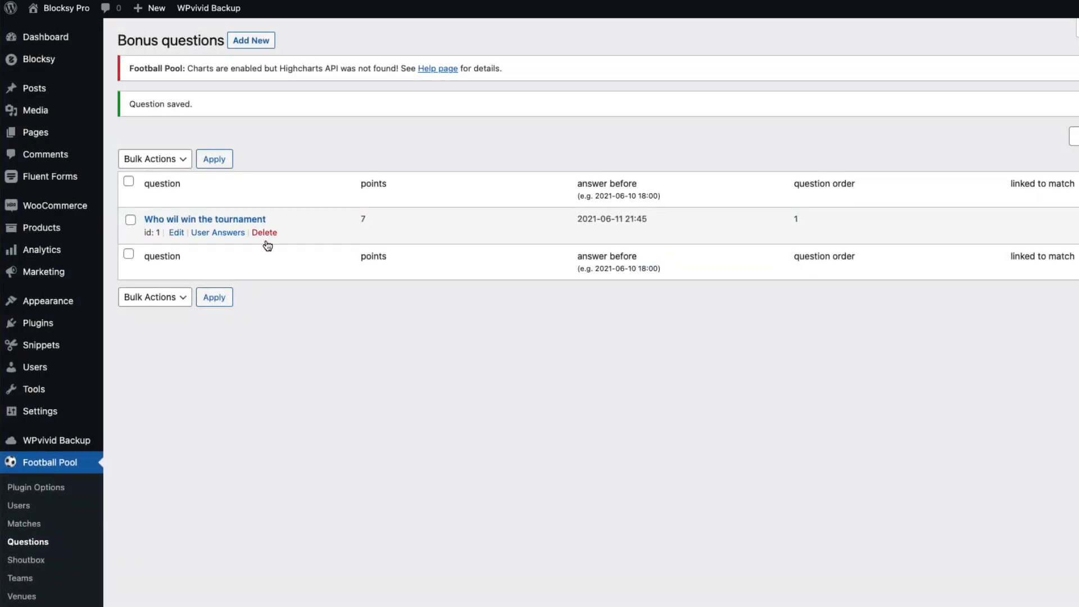
left_click(197, 220)
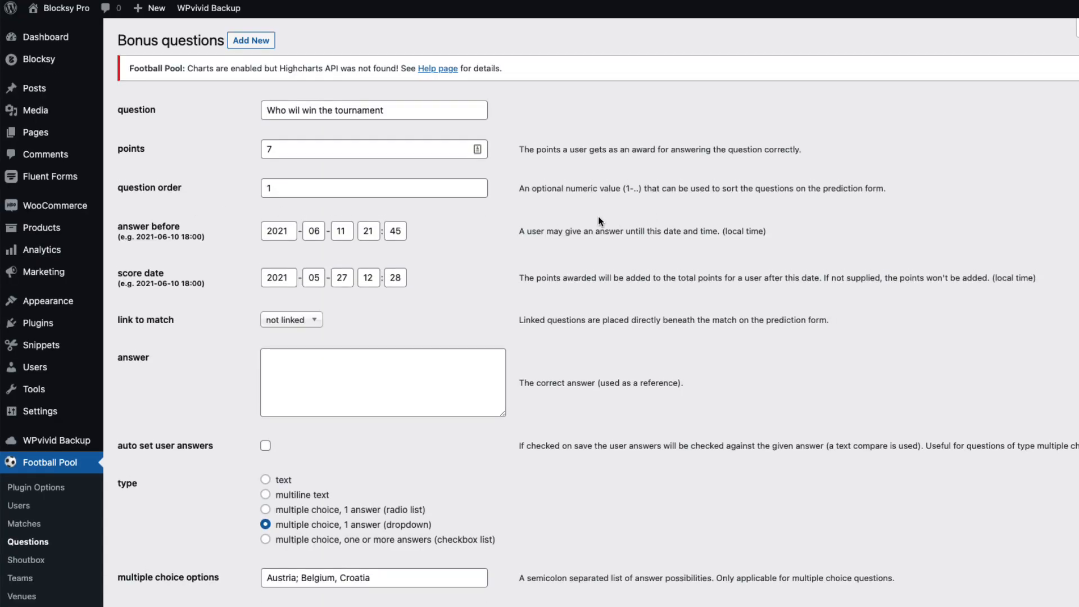
left_click(308, 320)
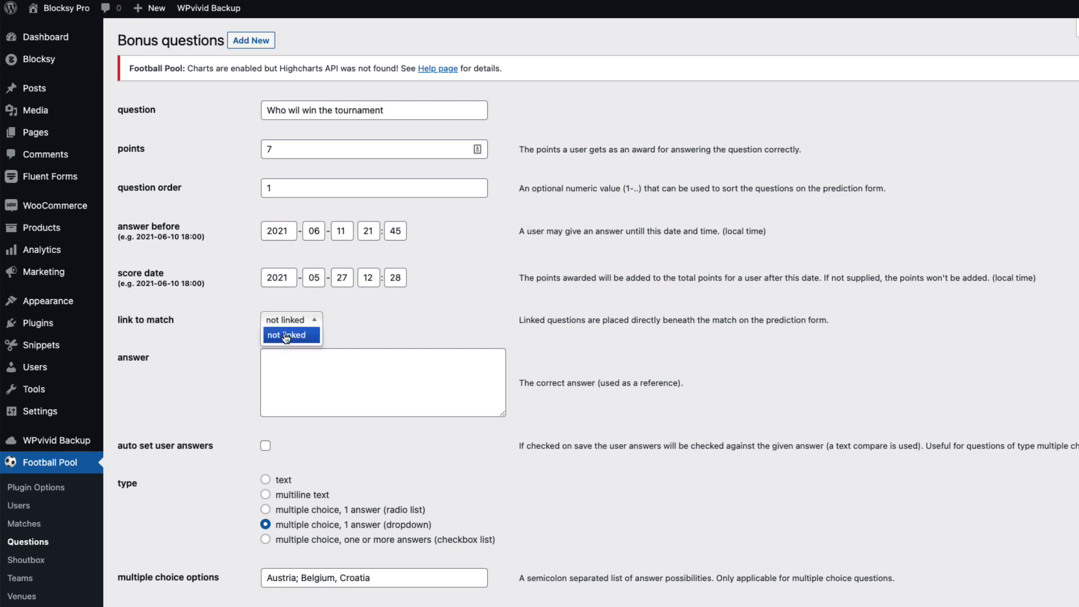
left_click(308, 322)
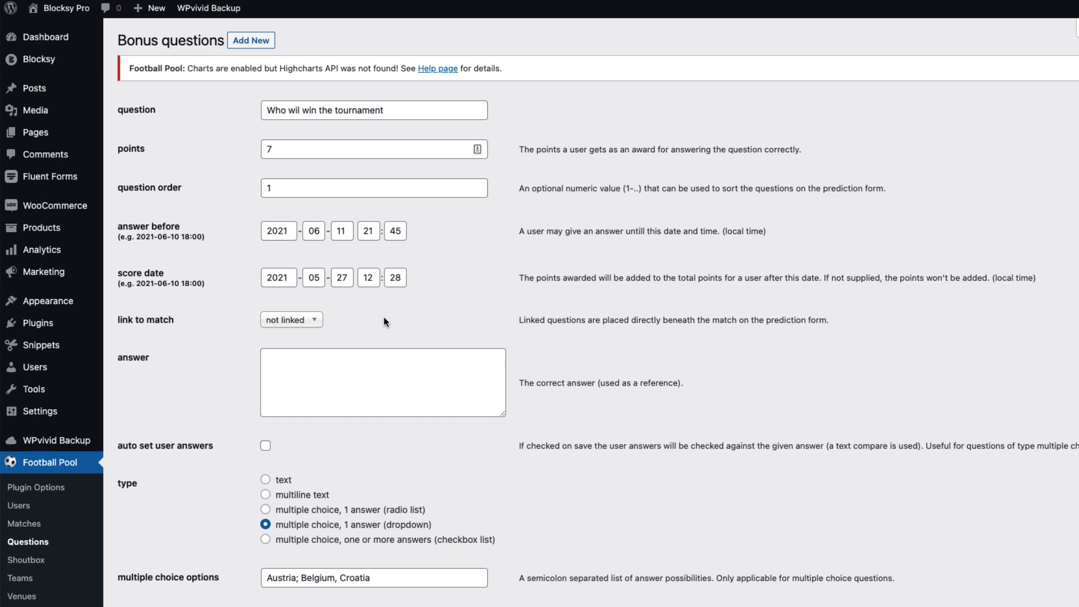
Enter 'Croati' as the question's correct answer and save the changes
scroll(409, 321, "down", 1)
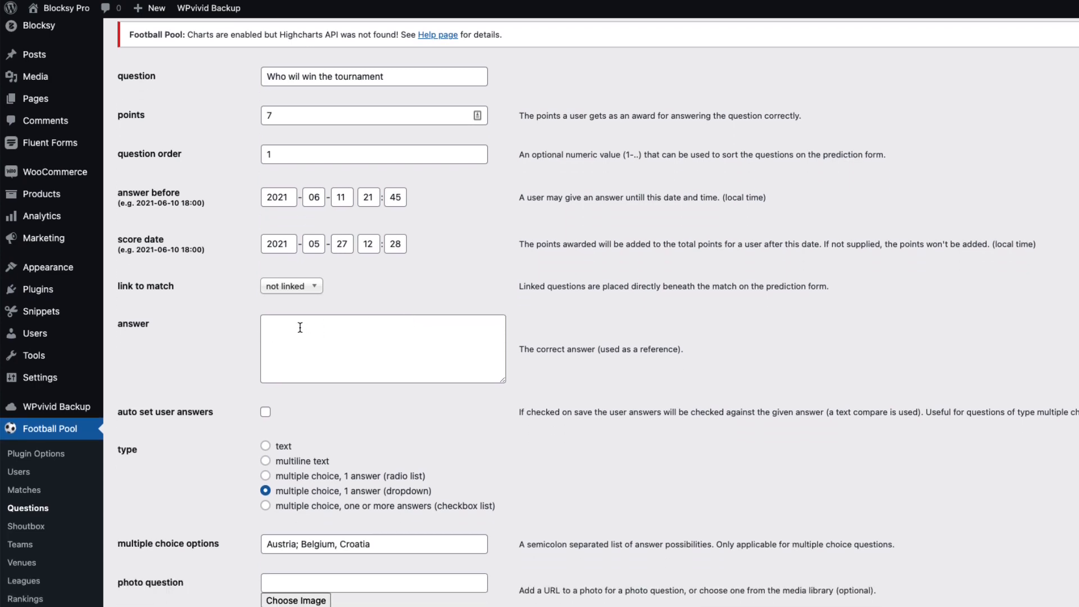
left_click(299, 328)
type("C")
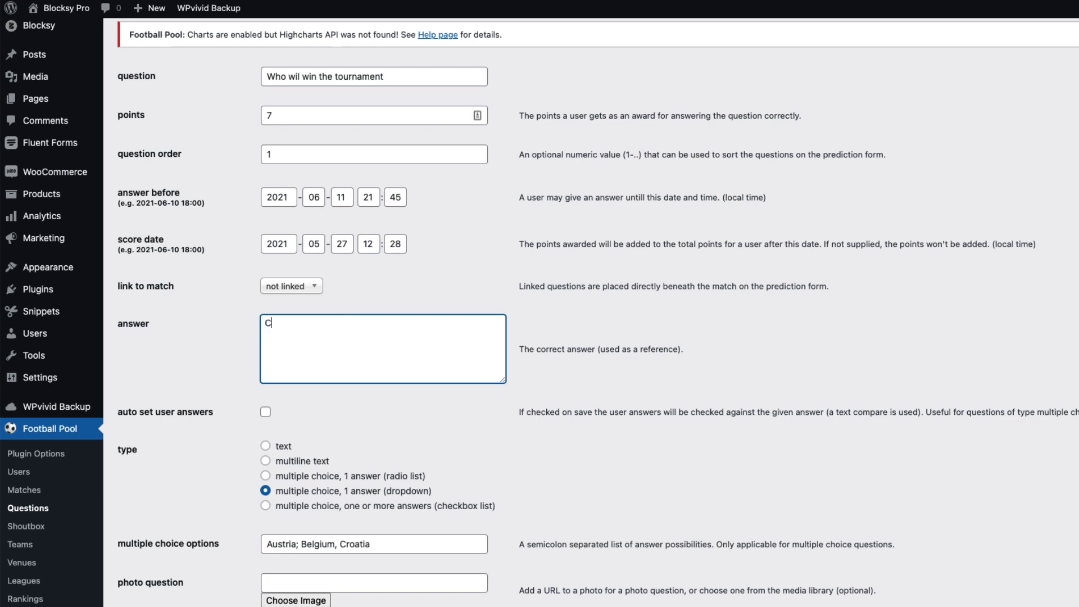
type("roatia")
scroll(405, 402, "down", 2)
left_click(211, 577)
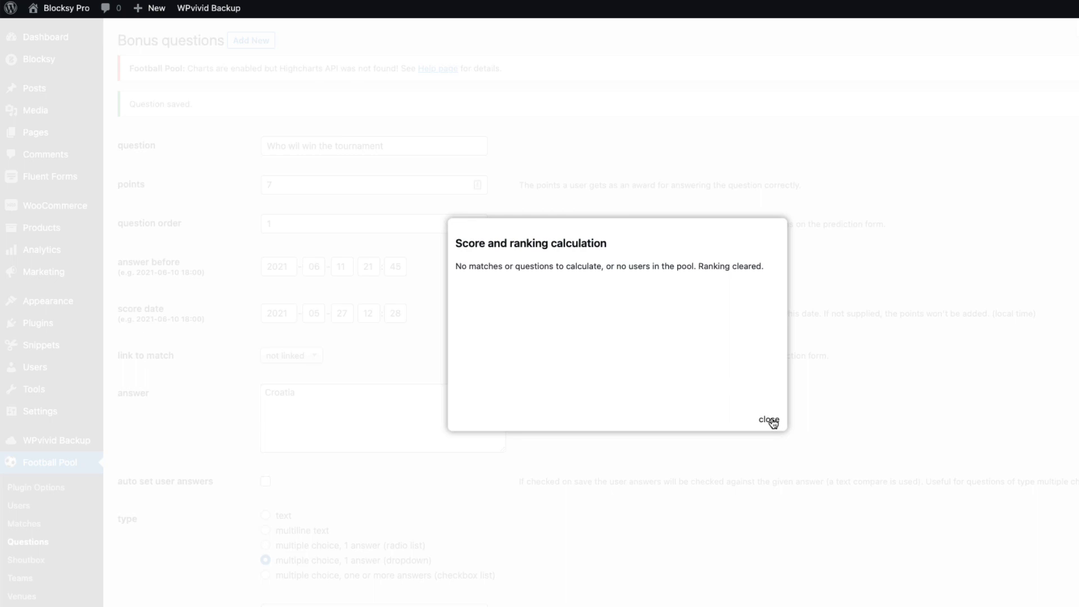
left_click(770, 420)
Delete the bonus question from the Questions list
scroll(31, 526, "down", 4)
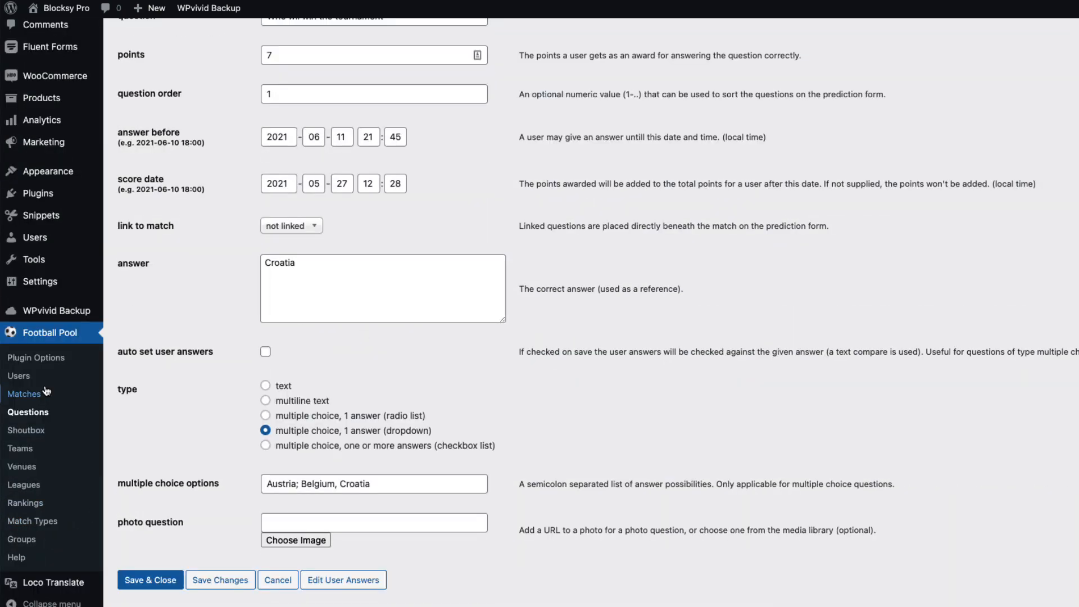
left_click(33, 415)
mouse_move(176, 200)
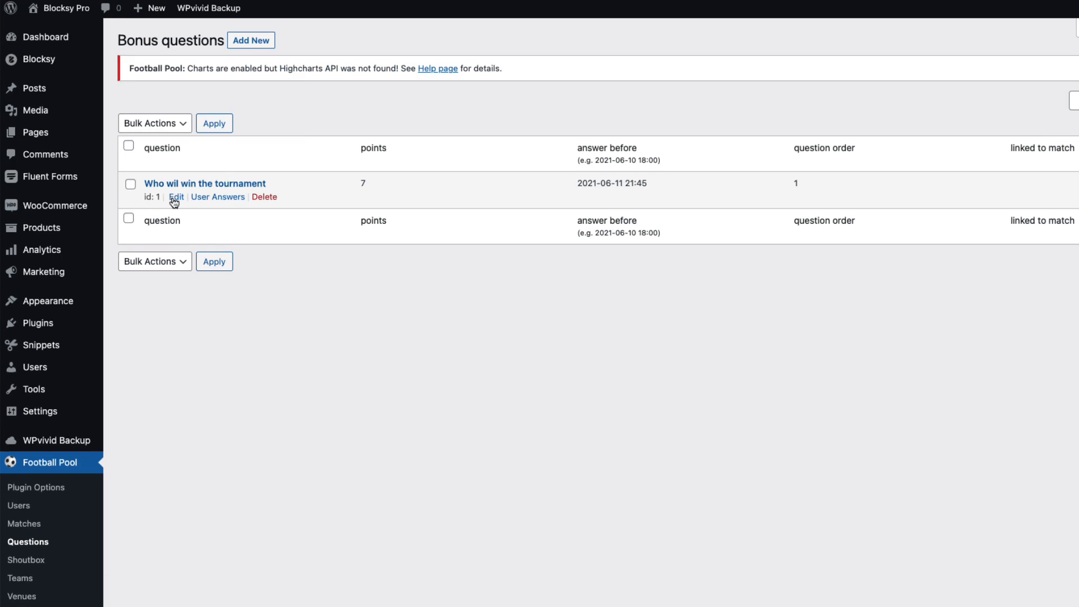
left_click(264, 197)
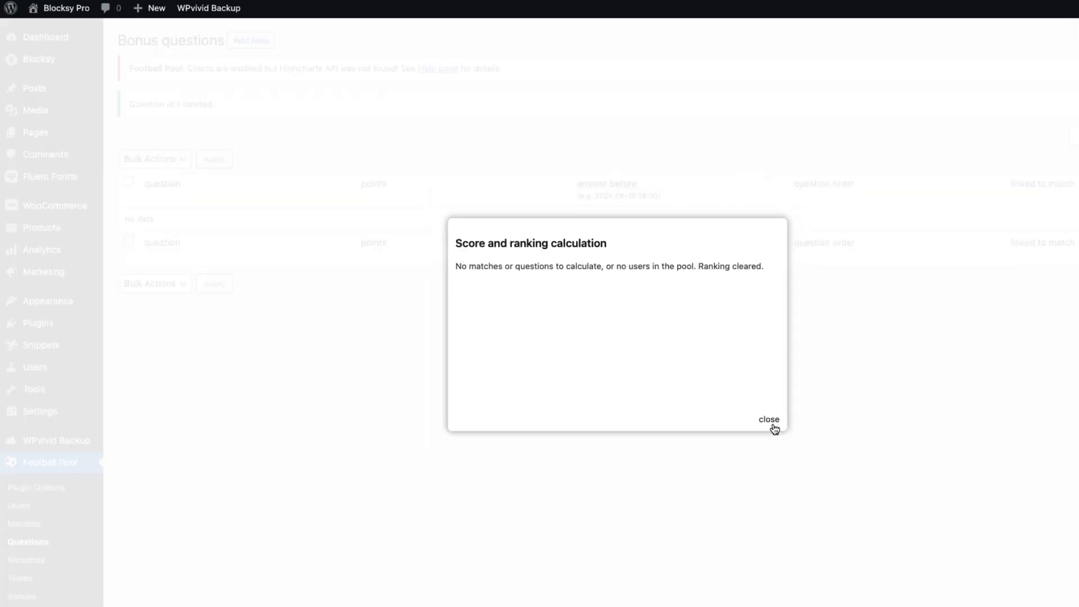
left_click(769, 420)
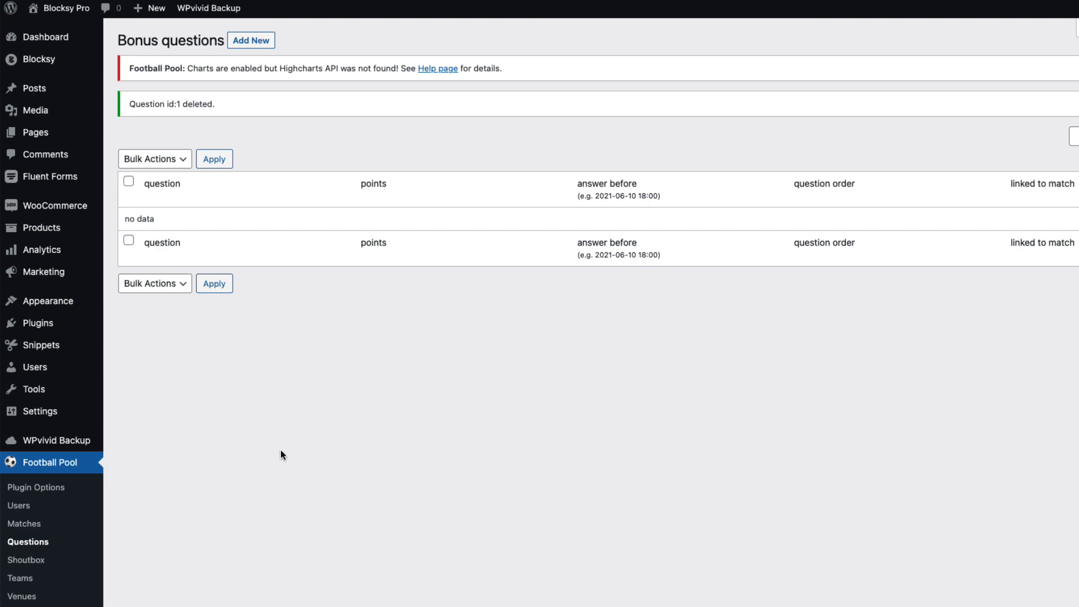
Import the UEFA-EURO-2020 schedule CSV, adding it to the existing matches
left_click(20, 524)
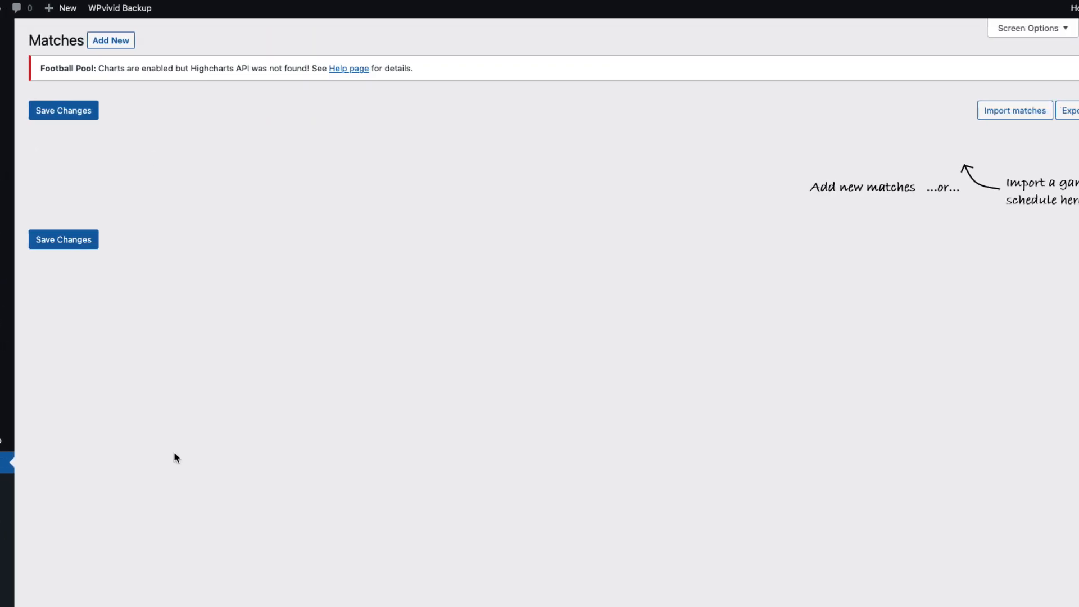
left_click(977, 110)
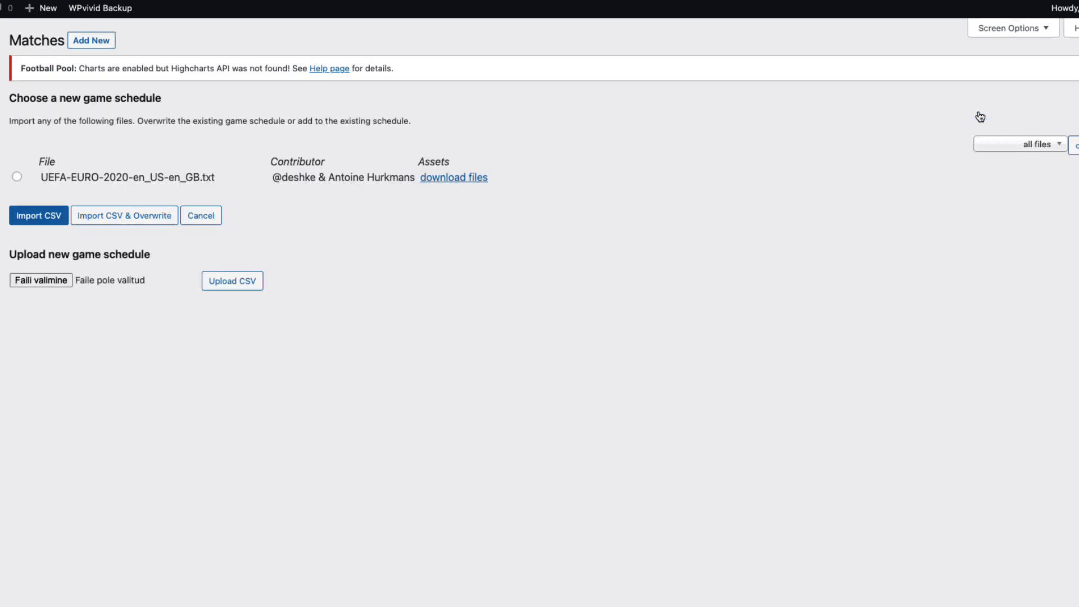
left_click(86, 184)
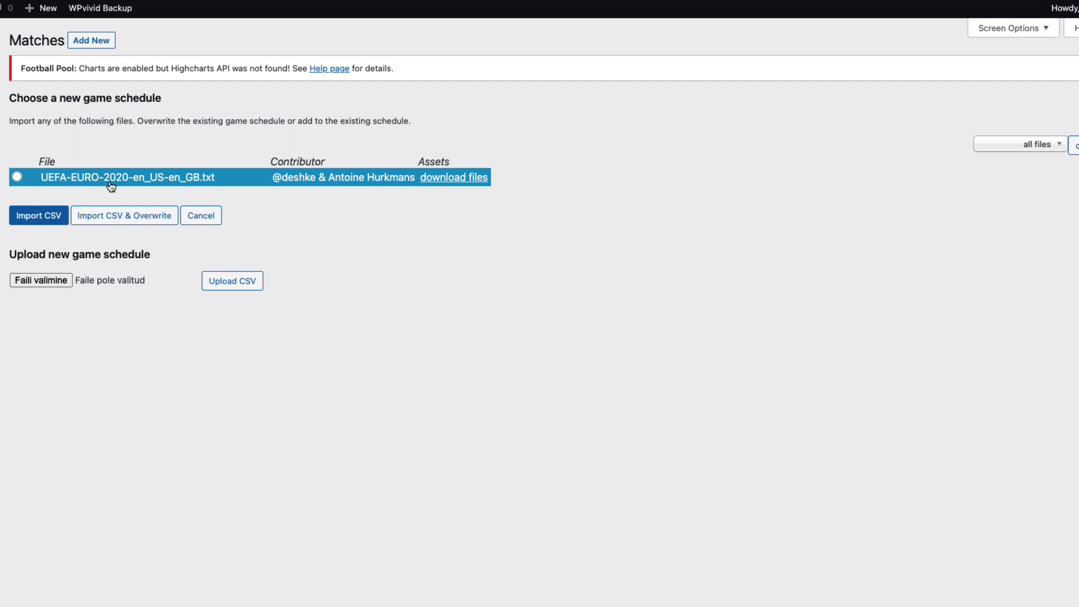
left_click(47, 216)
left_click(46, 218)
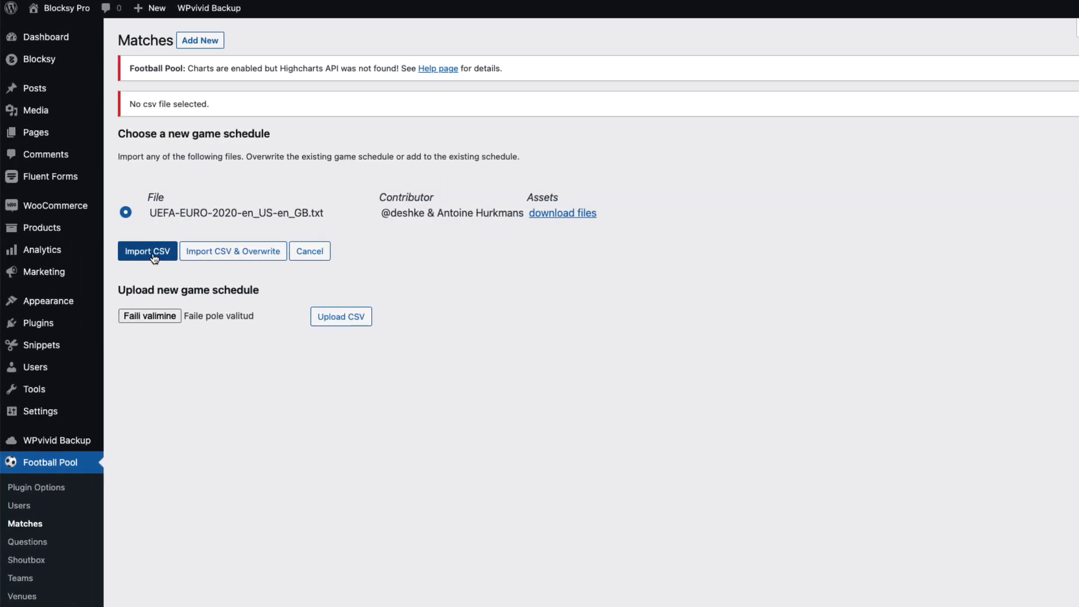
left_click(153, 254)
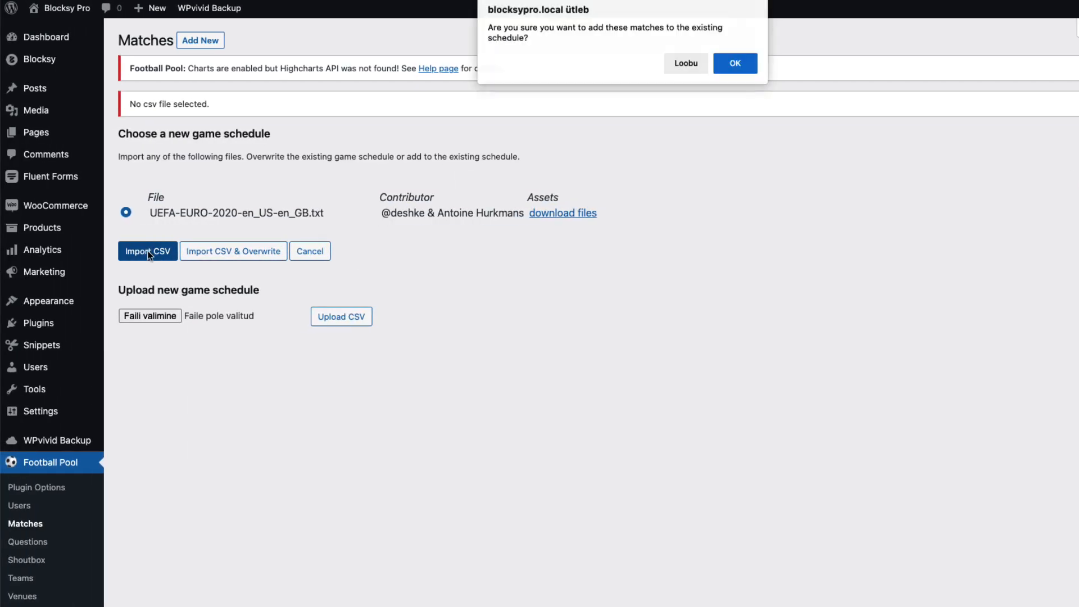
left_click(734, 66)
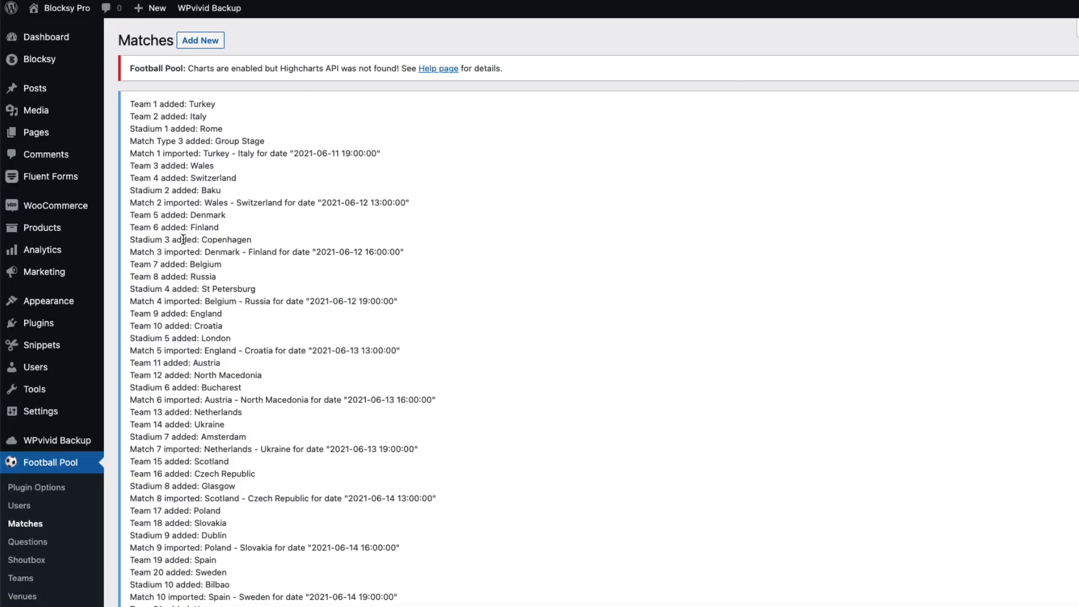
Review the imported Matches, Questions, Teams, Venues and Groups lists
left_click(27, 525)
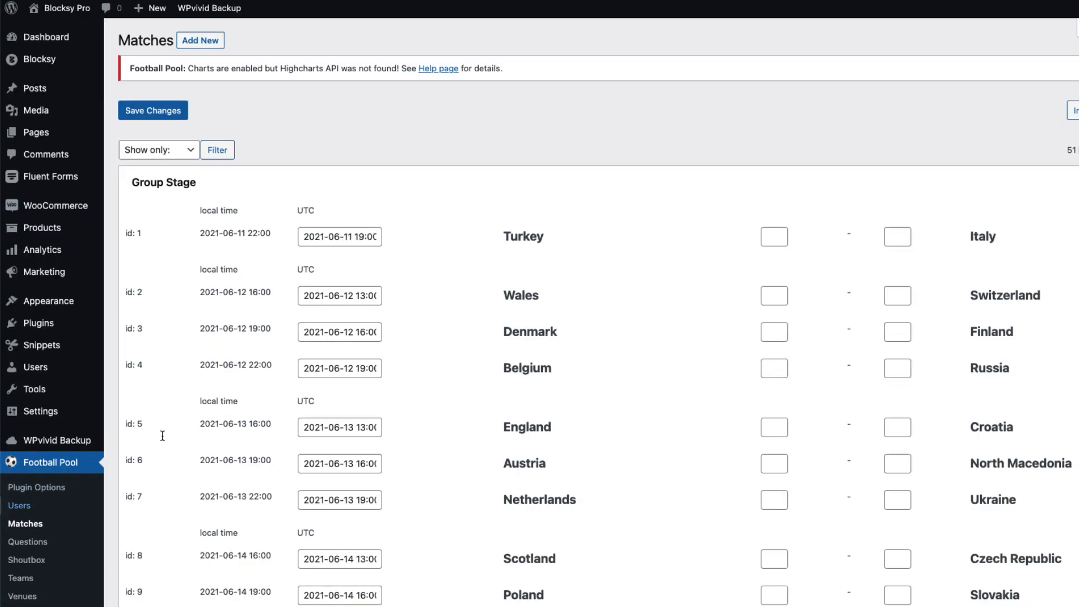
scroll(190, 364, "down", 2)
left_click(35, 443)
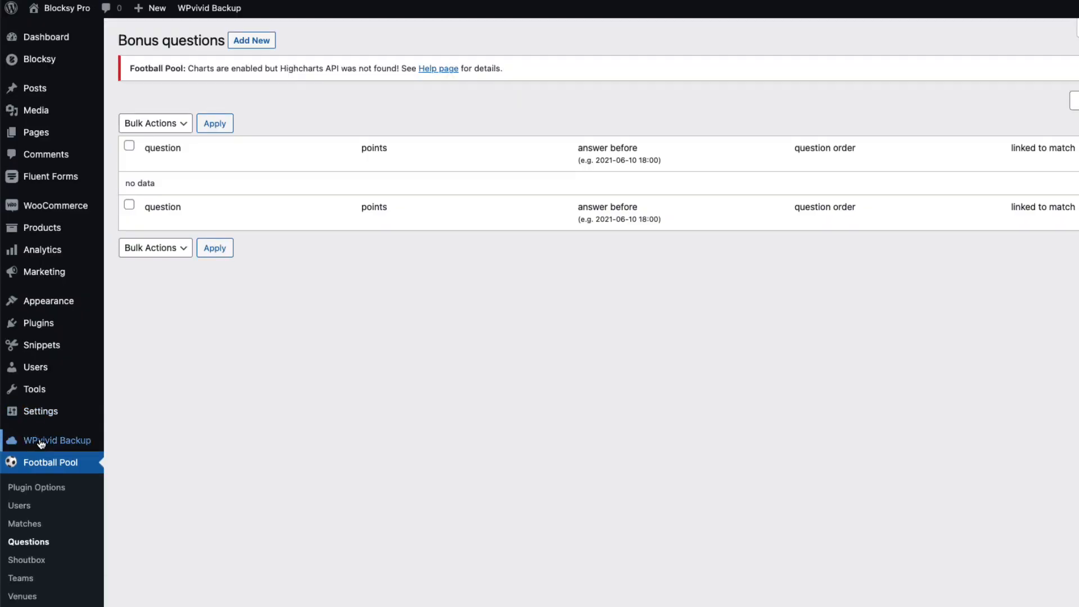
scroll(48, 480, "down", 1)
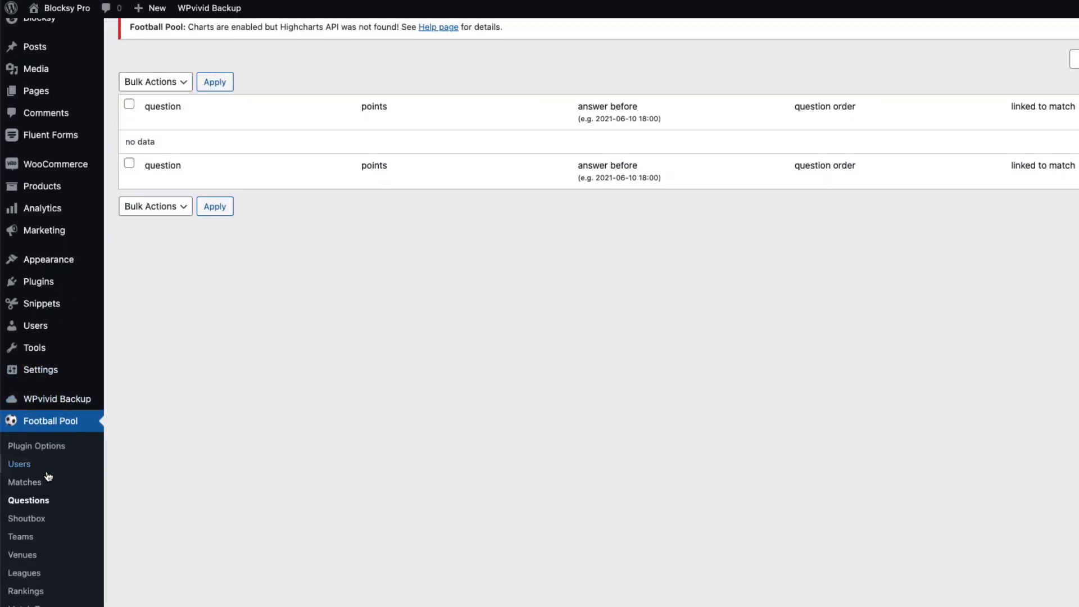
left_click(24, 539)
scroll(170, 263, "down", 3)
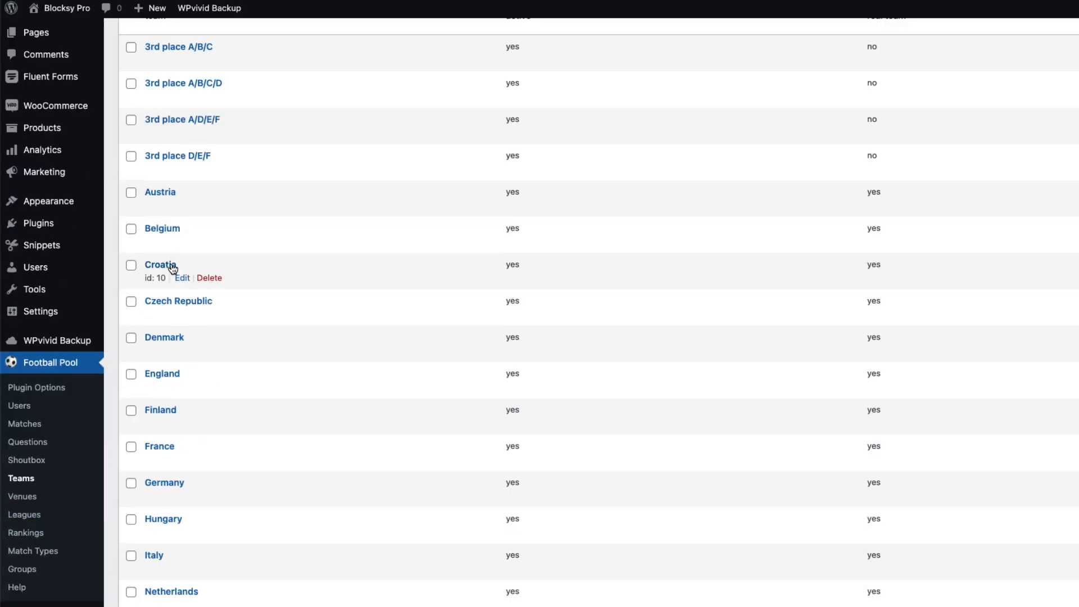
scroll(176, 308, "up", 3)
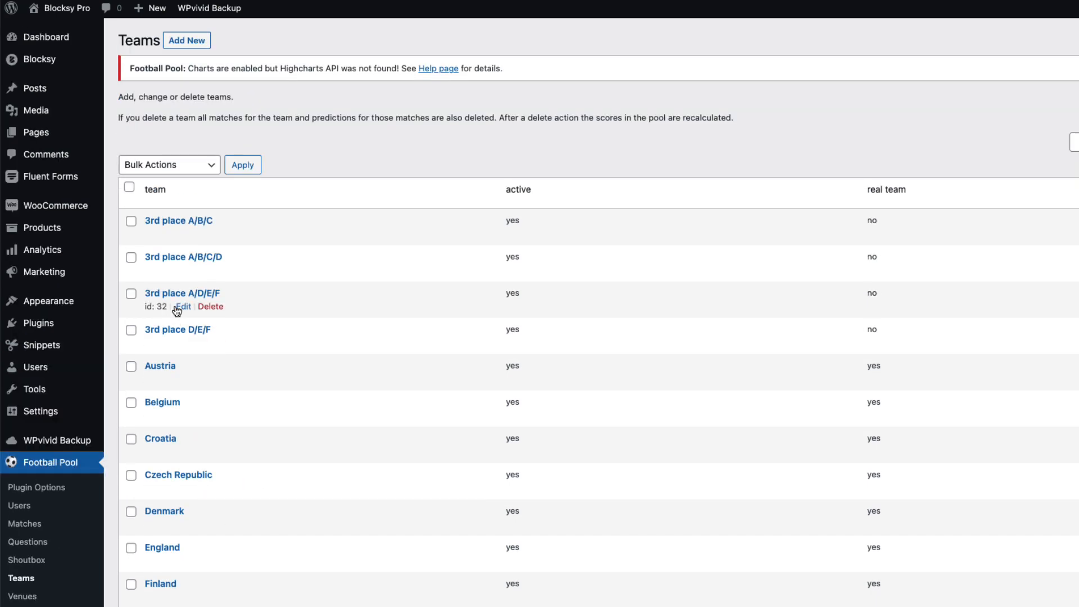
scroll(141, 416, "down", 3)
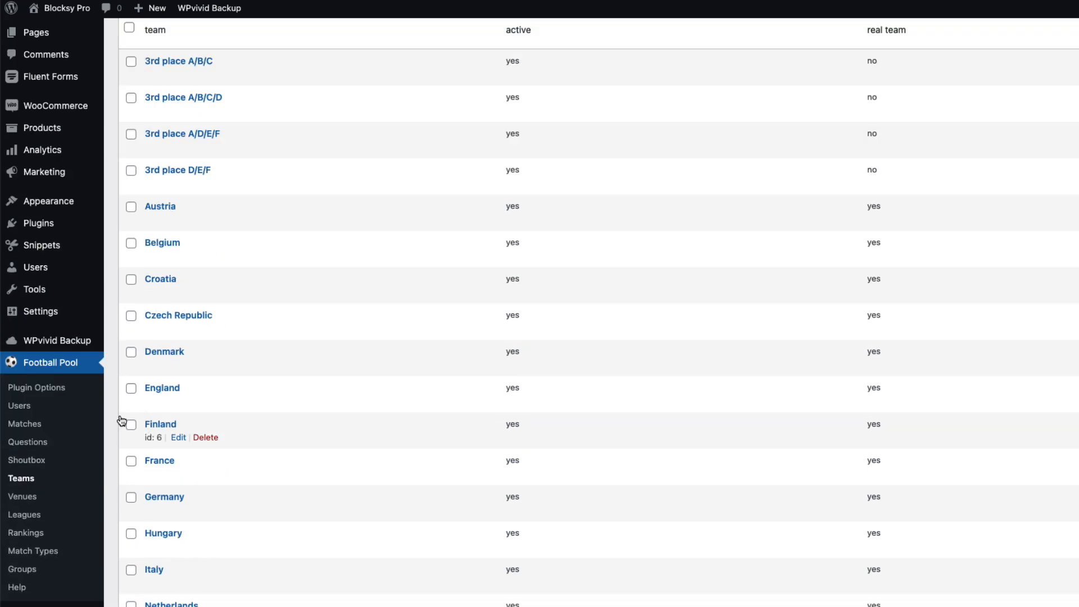
left_click(25, 497)
scroll(236, 397, "down", 2)
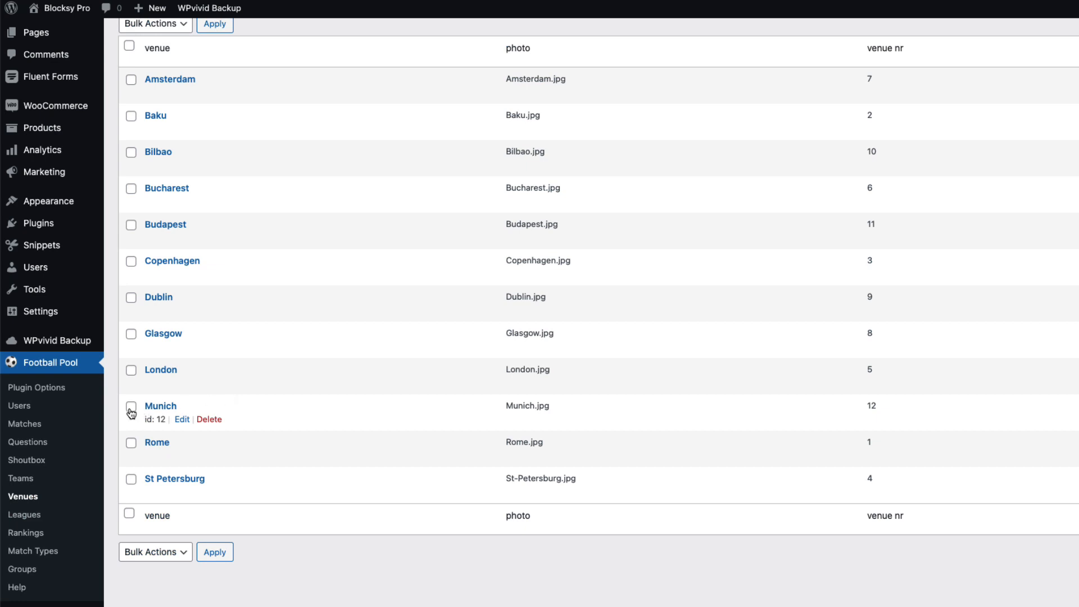
left_click(22, 568)
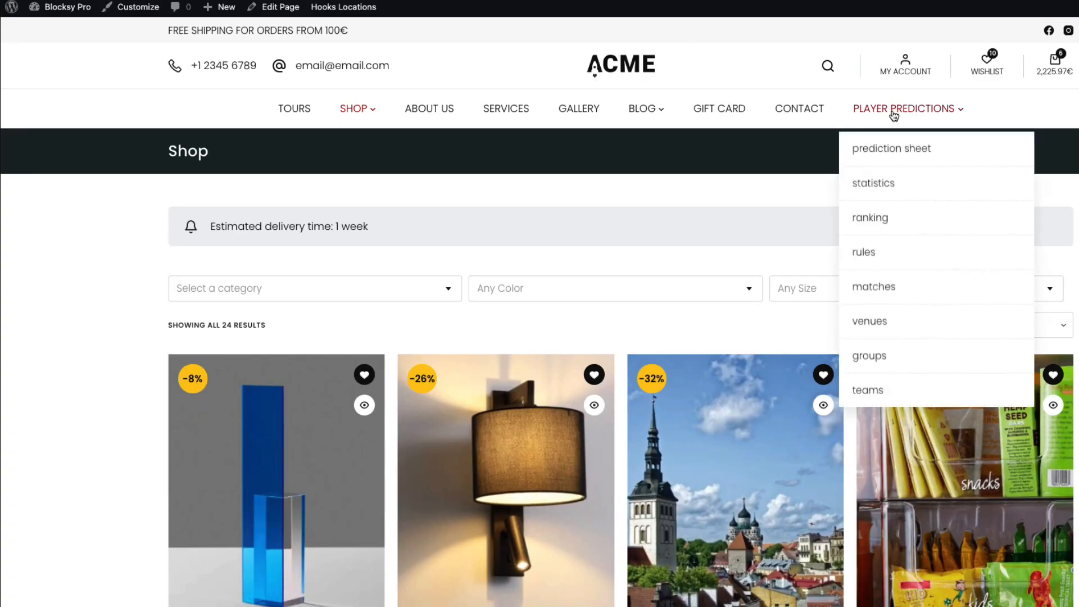
left_click(893, 112)
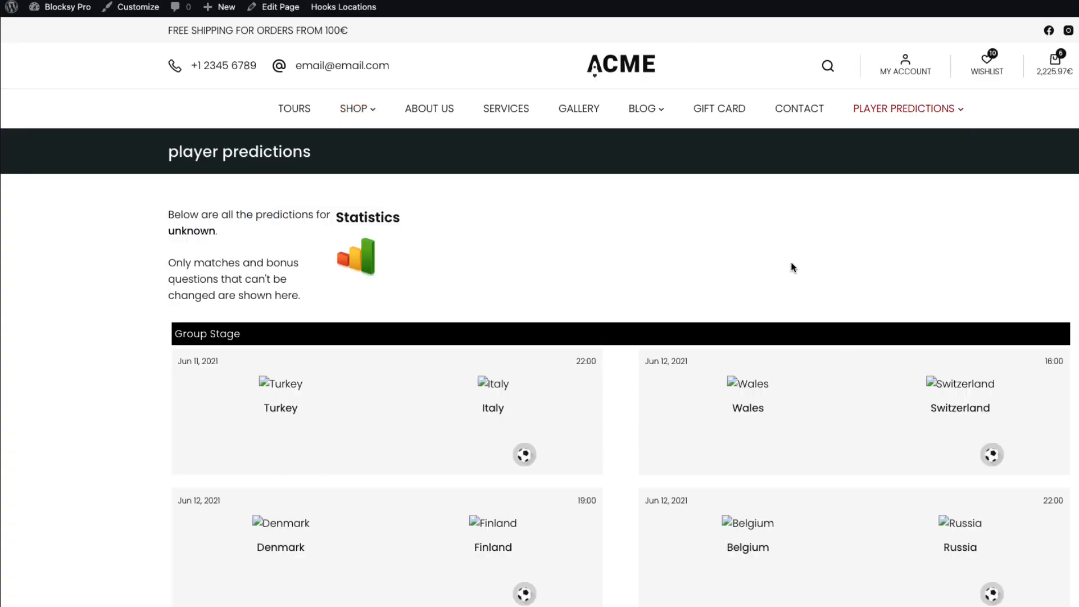
mouse_move(899, 109)
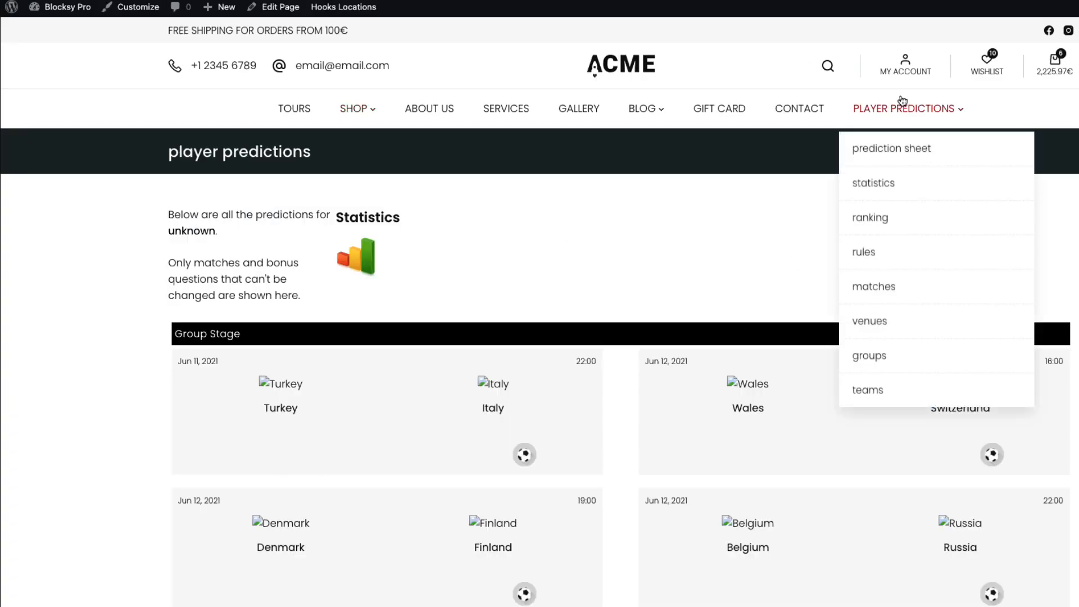
left_click(873, 149)
left_click_drag(510, 226, 186, 241)
left_click(186, 241)
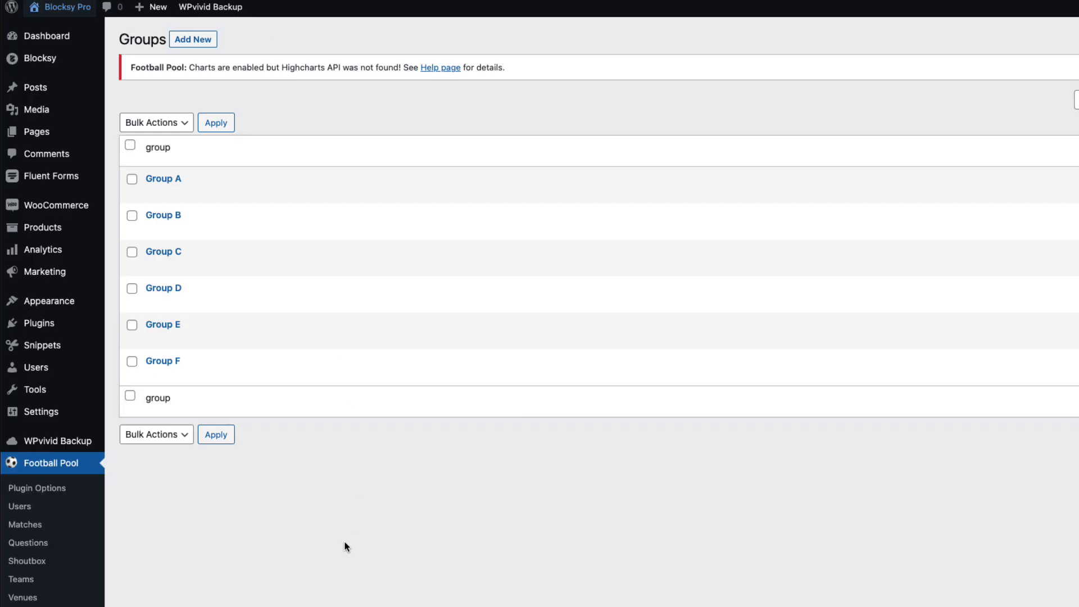
scroll(281, 557, "down", 2)
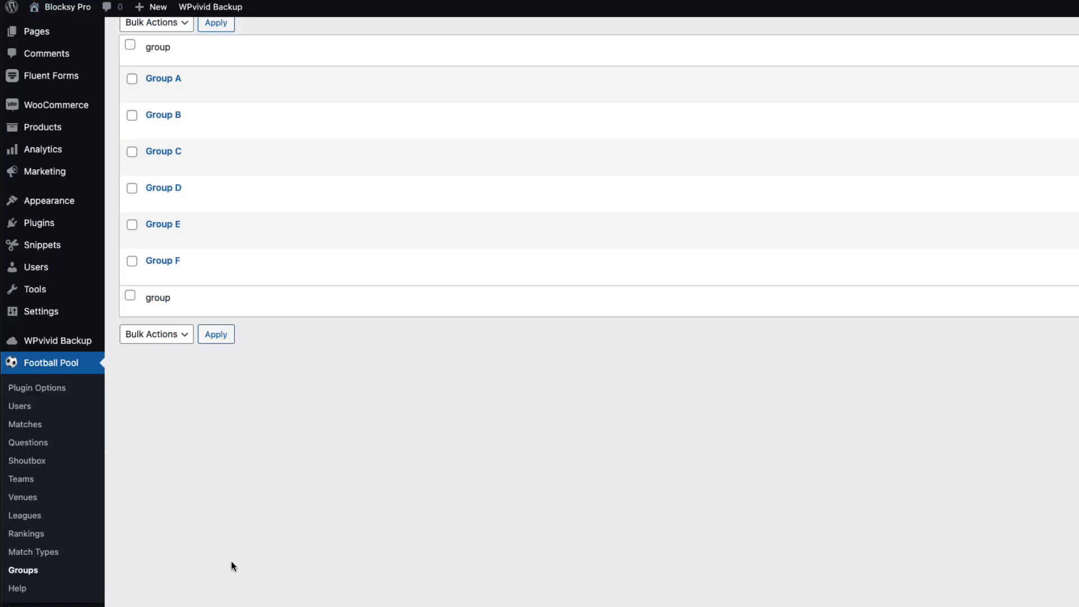
Put the paid user in the 'for free' league on the pool Users page and save
left_click(19, 406)
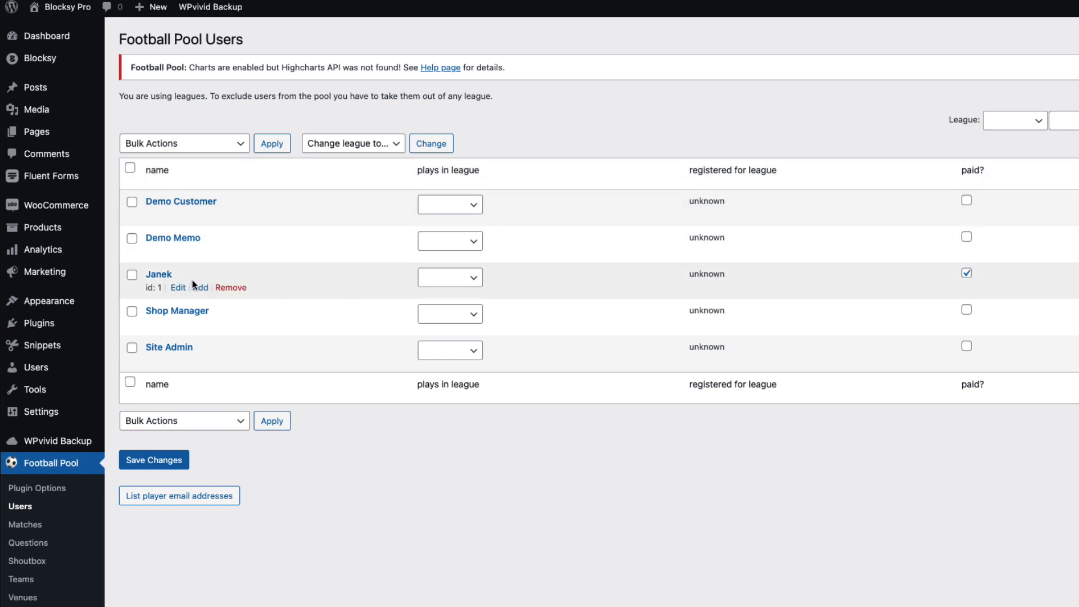
left_click(475, 275)
left_click(448, 306)
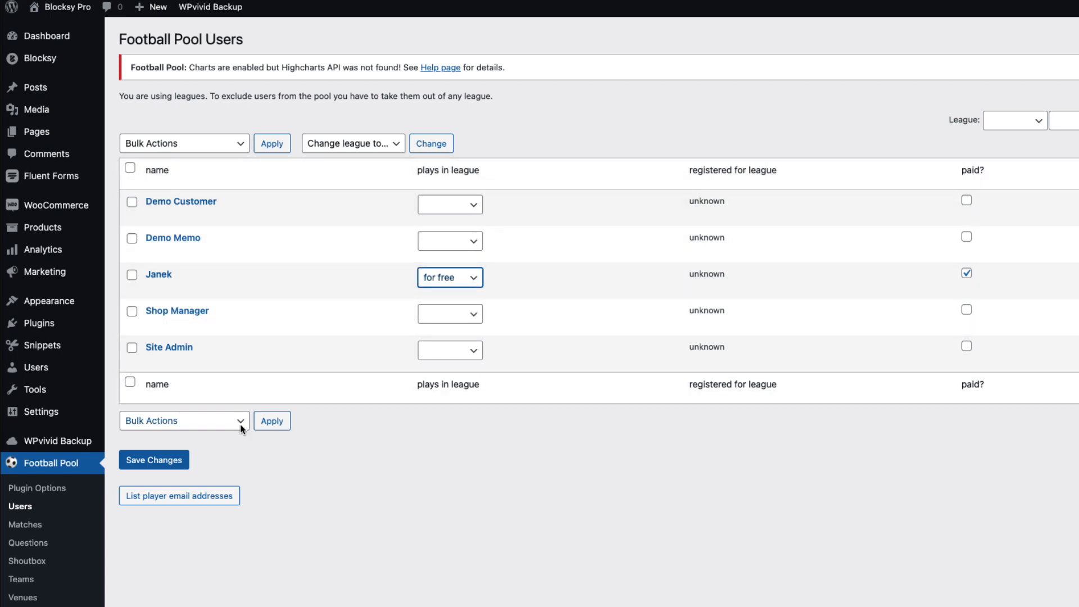
left_click(156, 464)
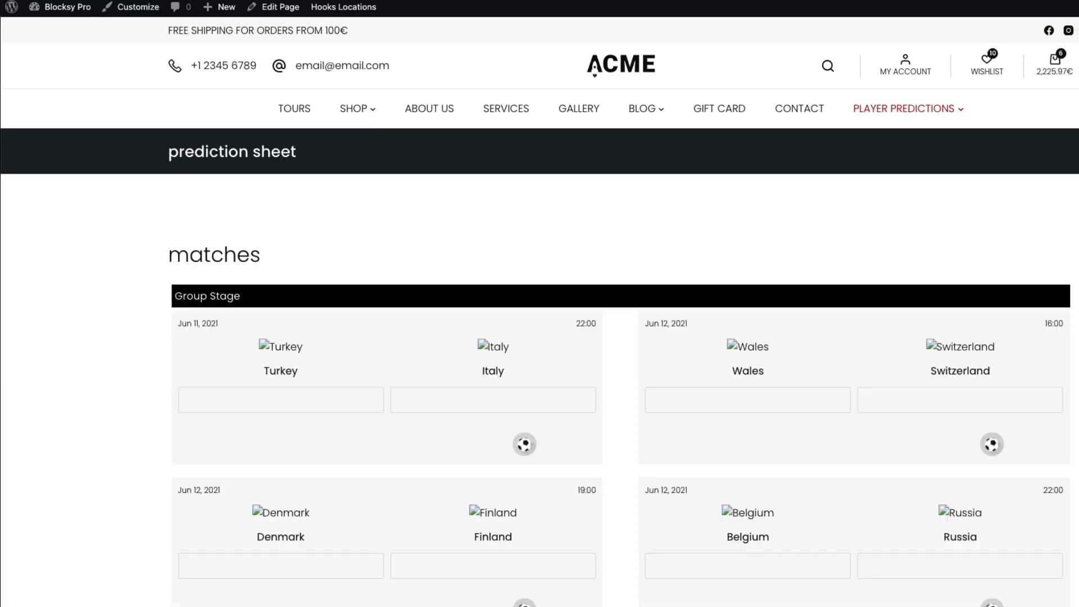
Enter Turkey 2, Italy 3 on the prediction sheet and save it
scroll(93, 204, "down", 1)
left_click(300, 379)
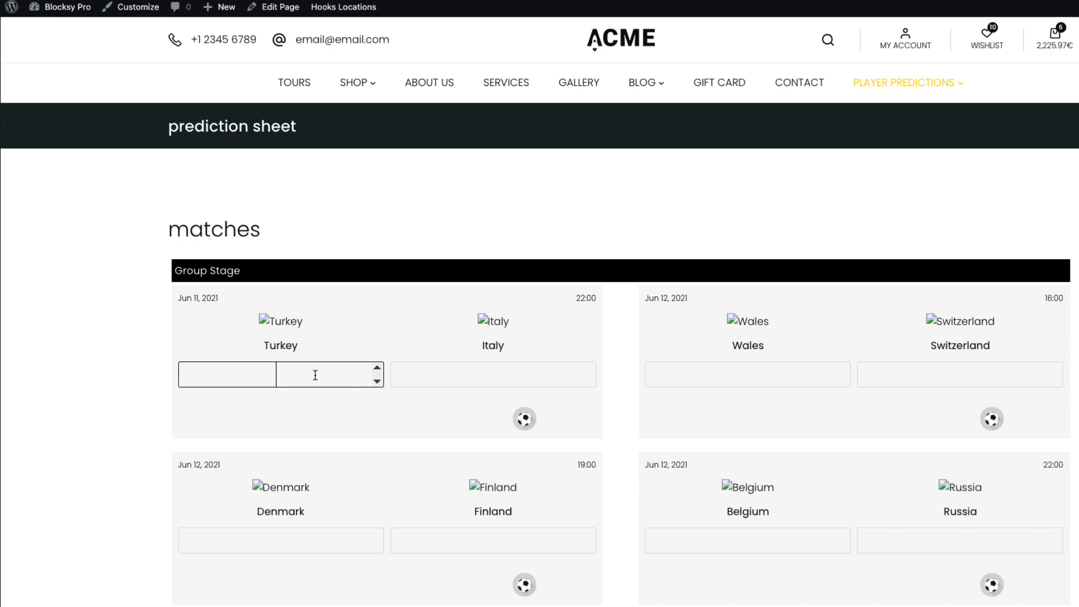
type("2")
left_click(502, 381)
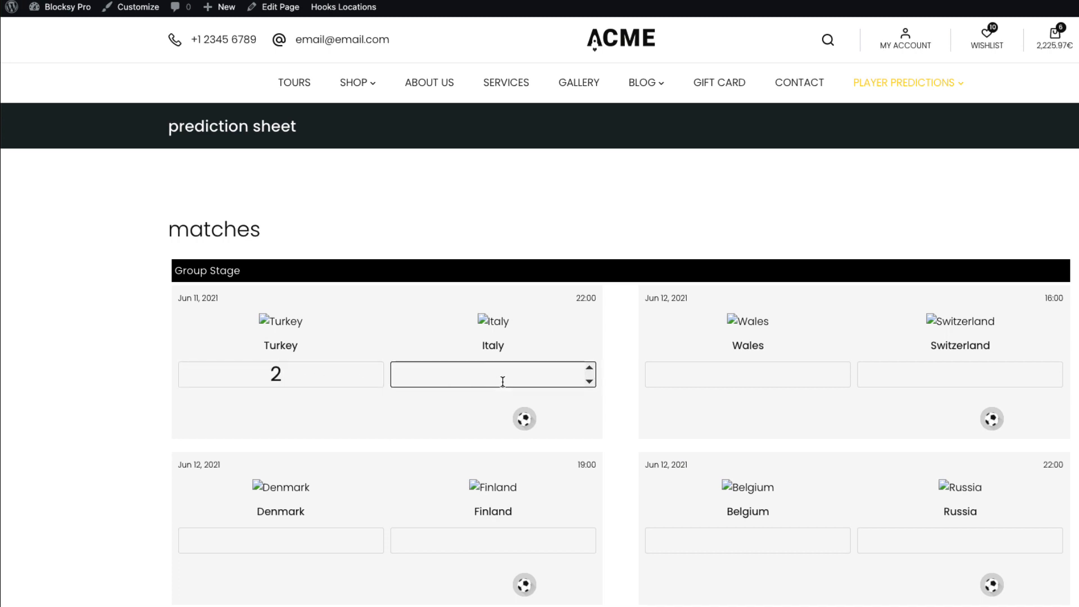
type("3")
scroll(119, 391, "down", 20)
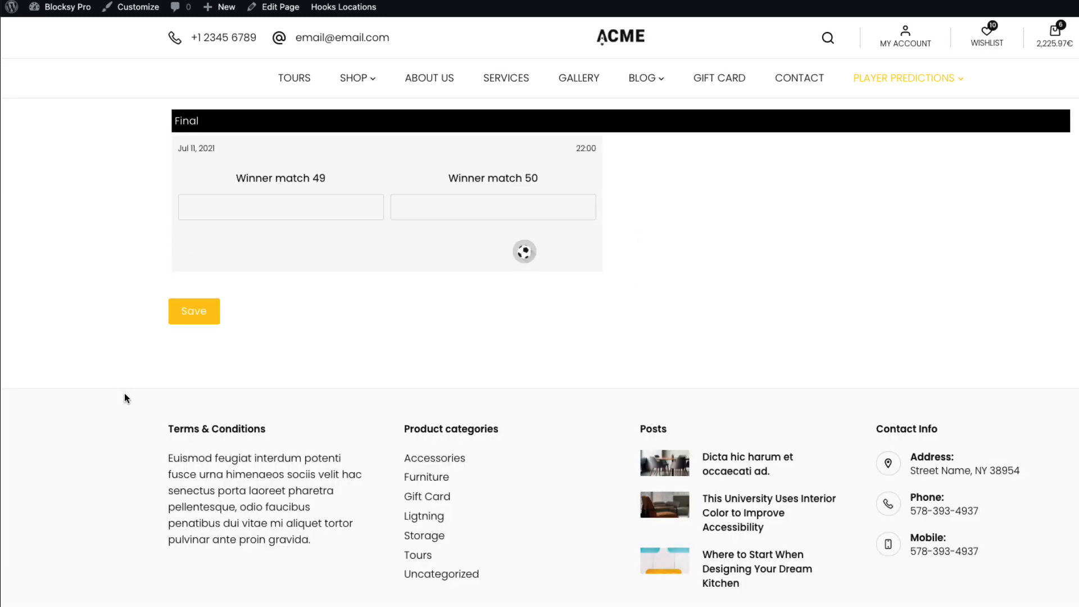
left_click(185, 312)
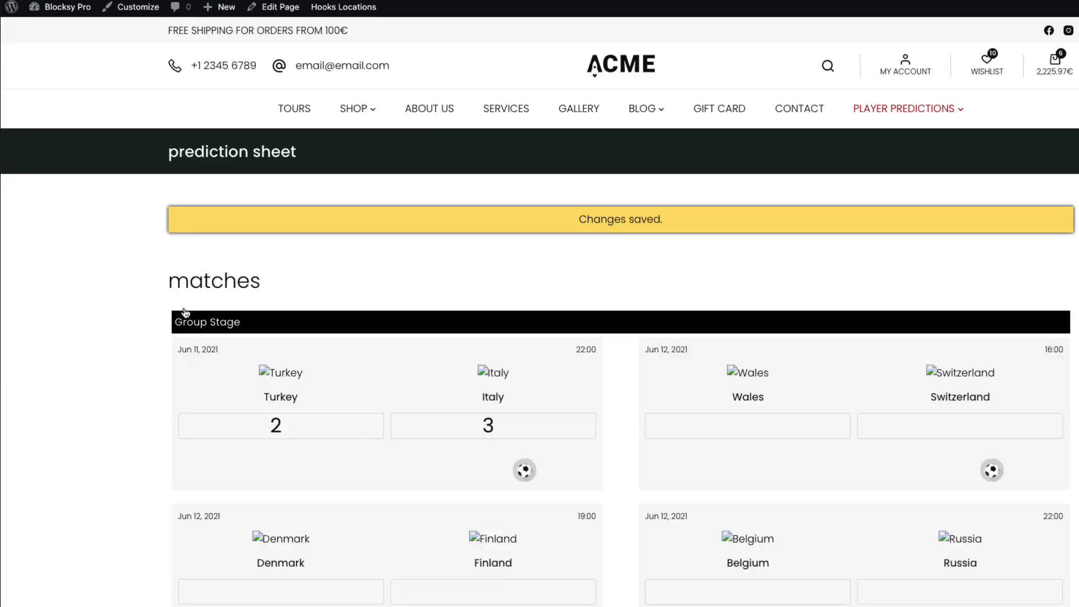
scroll(37, 408, "down", 1)
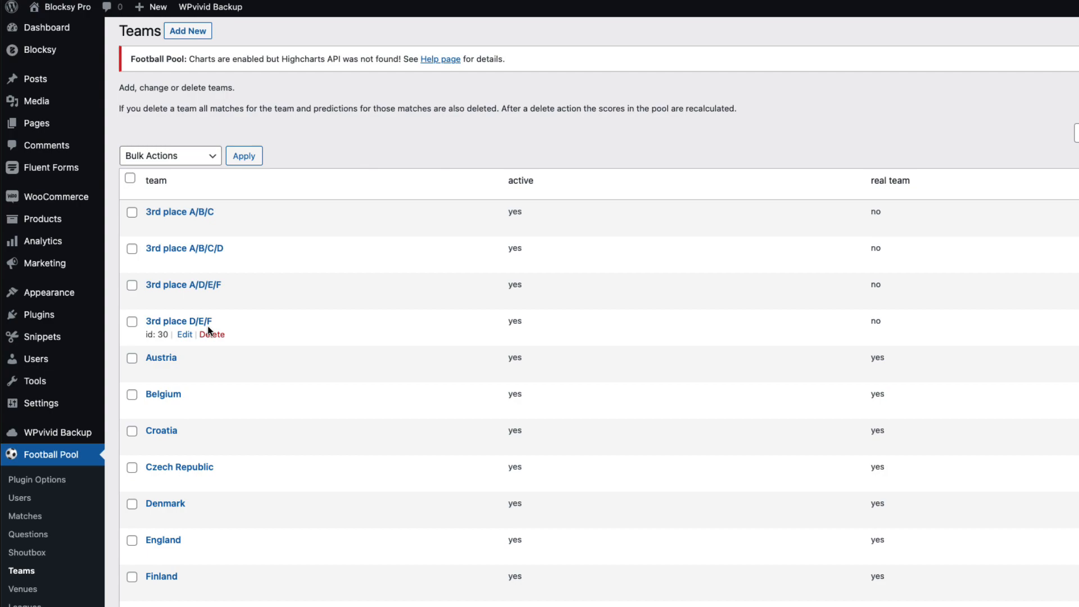
Upload the flag images and set Italy's flag, then reload the prediction sheet
scroll(210, 332, "down", 6)
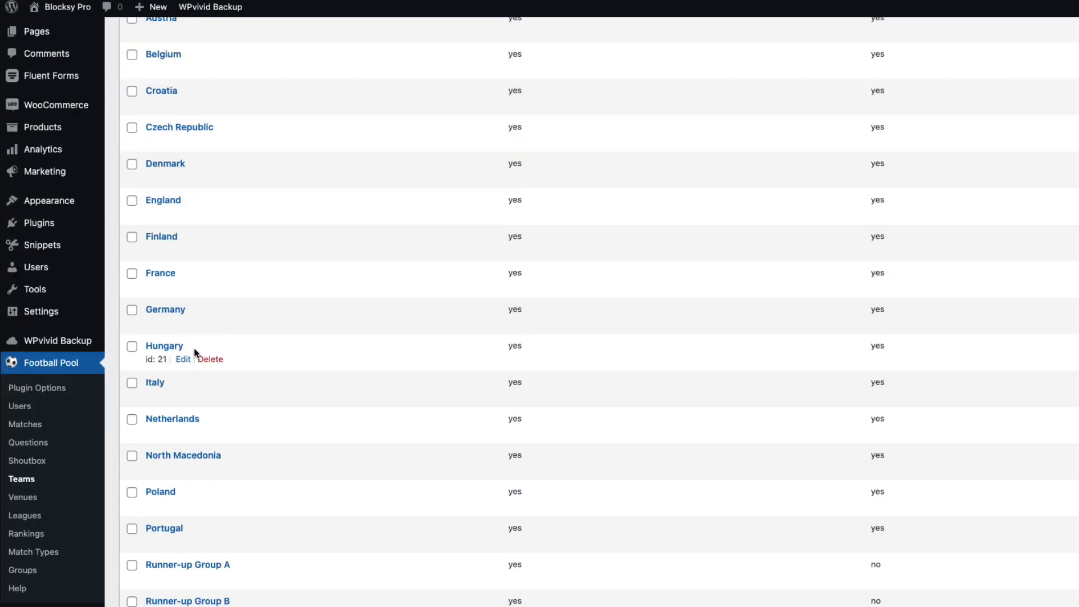
left_click(155, 384)
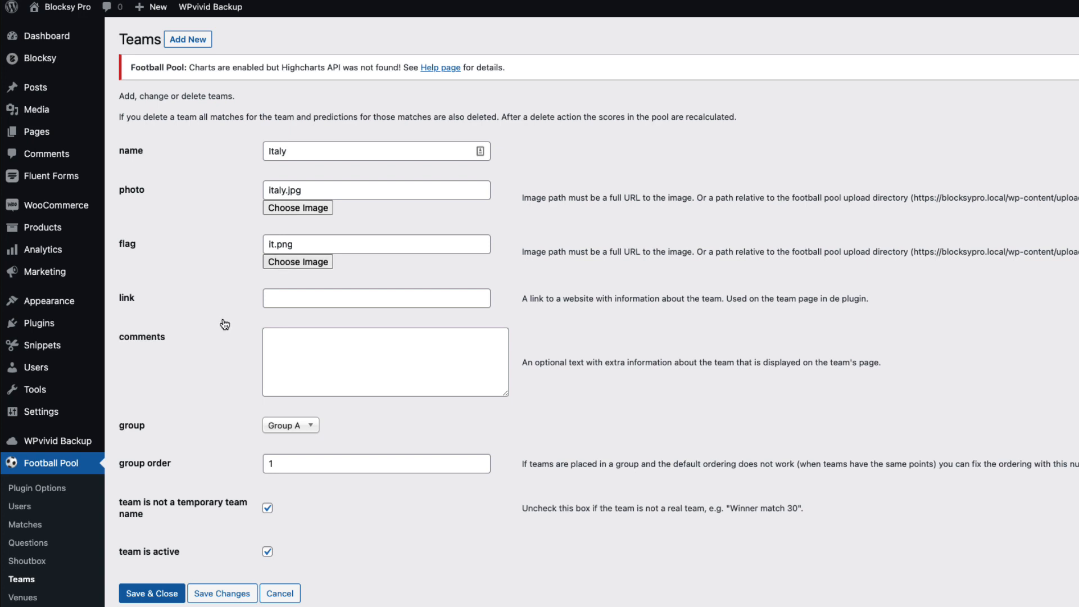
left_click(284, 263)
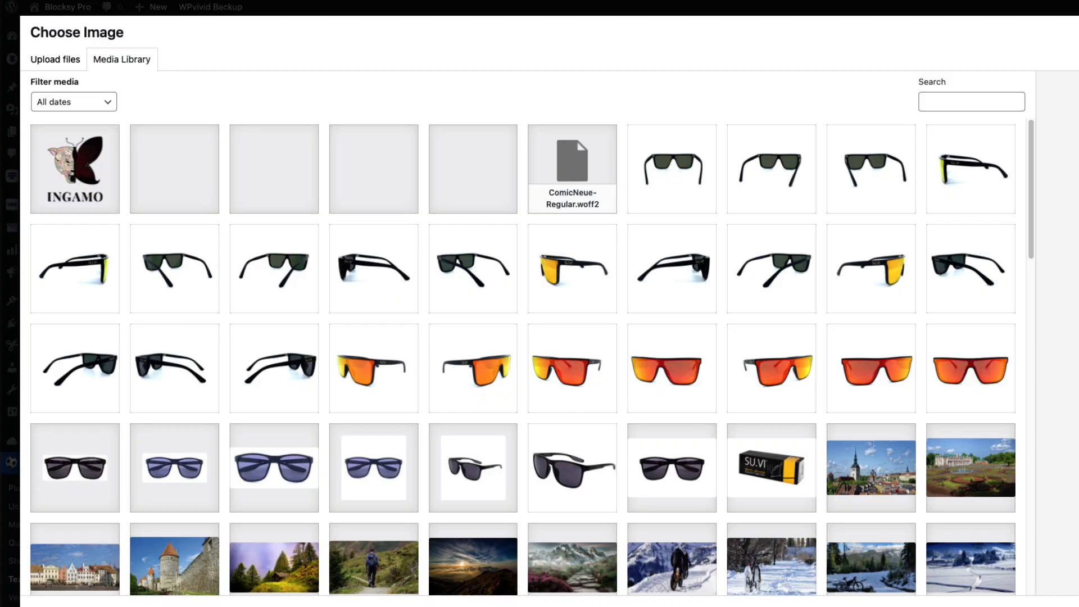
left_click_drag(1078, 225, 636, 219)
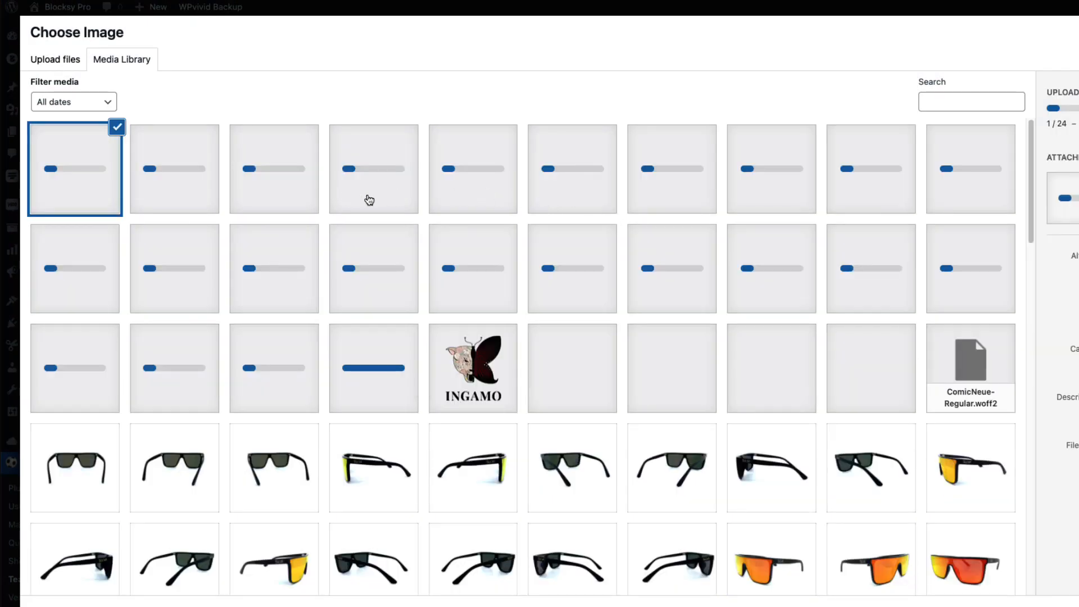
left_click(674, 275)
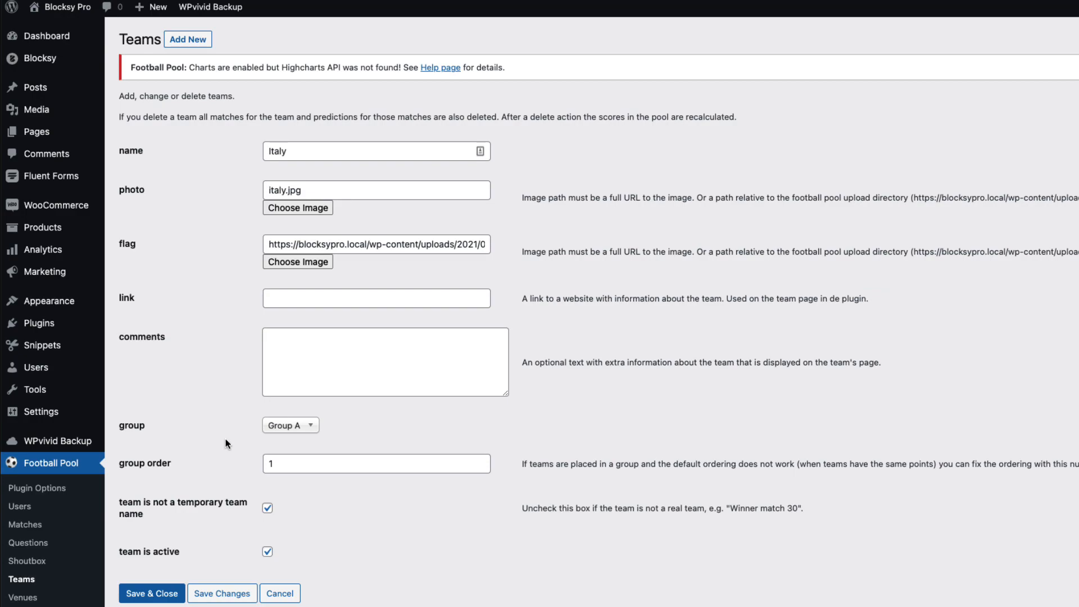
left_click(156, 594)
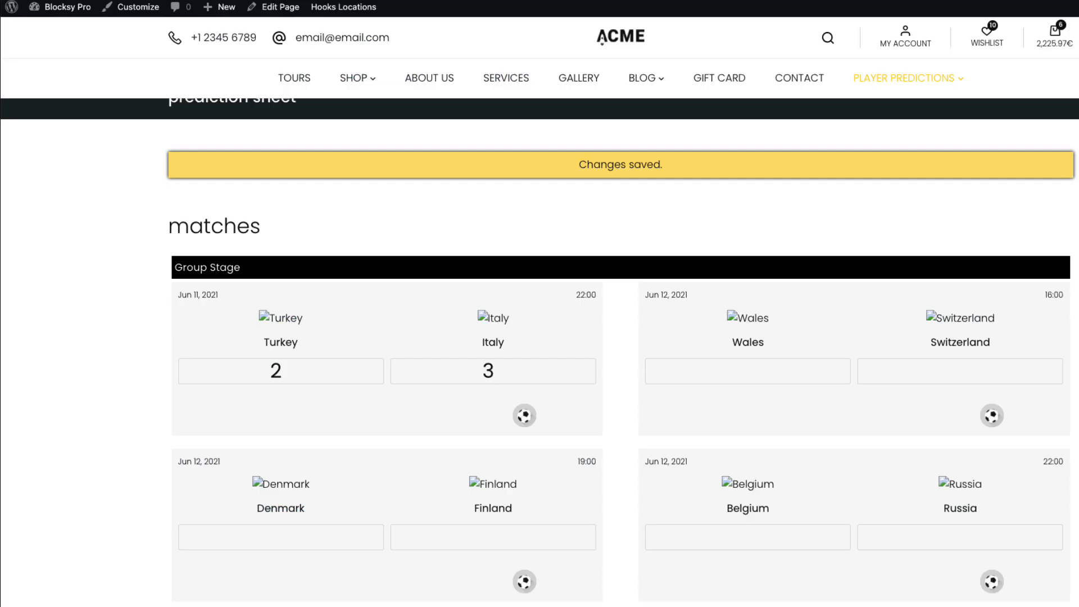
key("super+r")
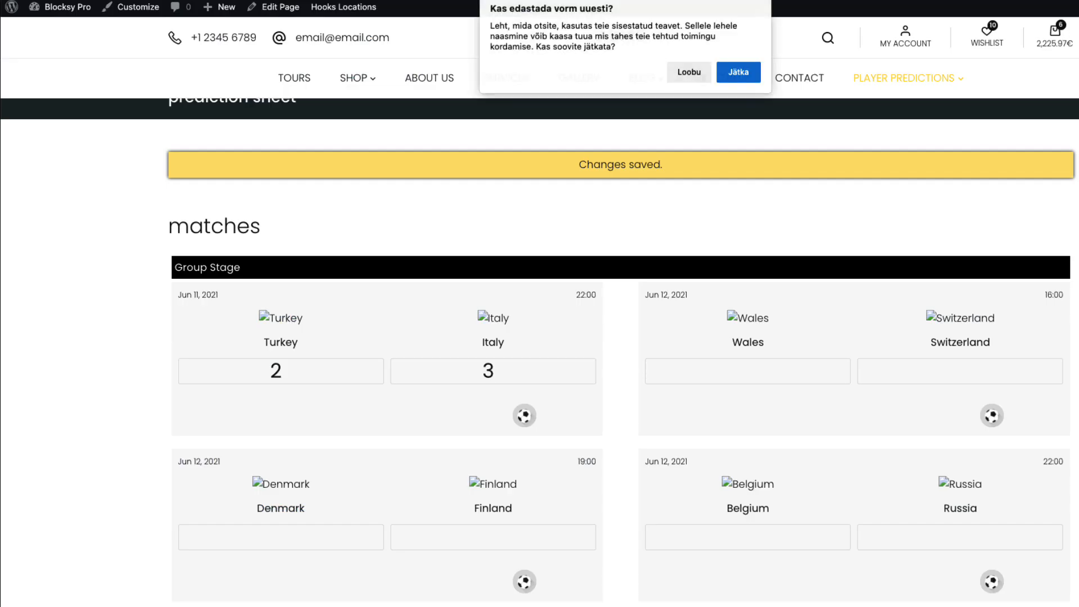
left_click(747, 77)
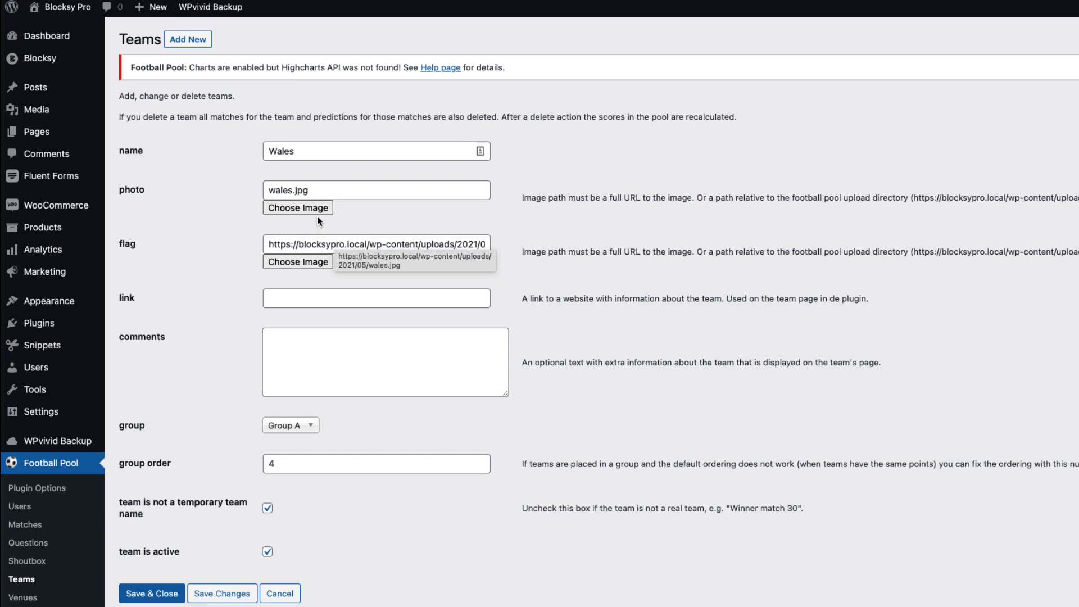
Give the Wales team the town photo and save it
left_click(290, 206)
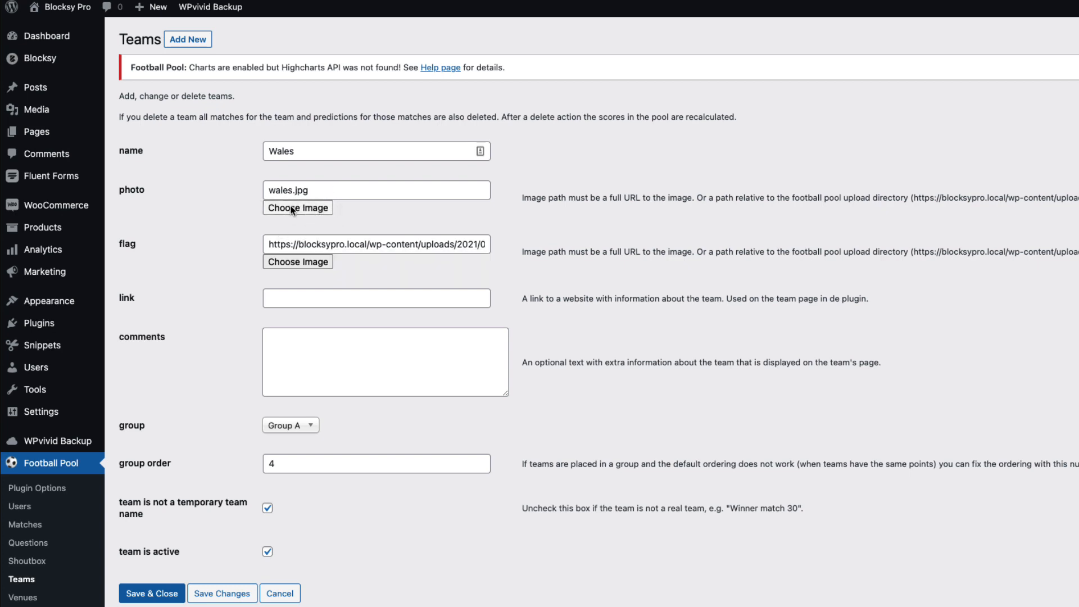
scroll(551, 410, "down", 10)
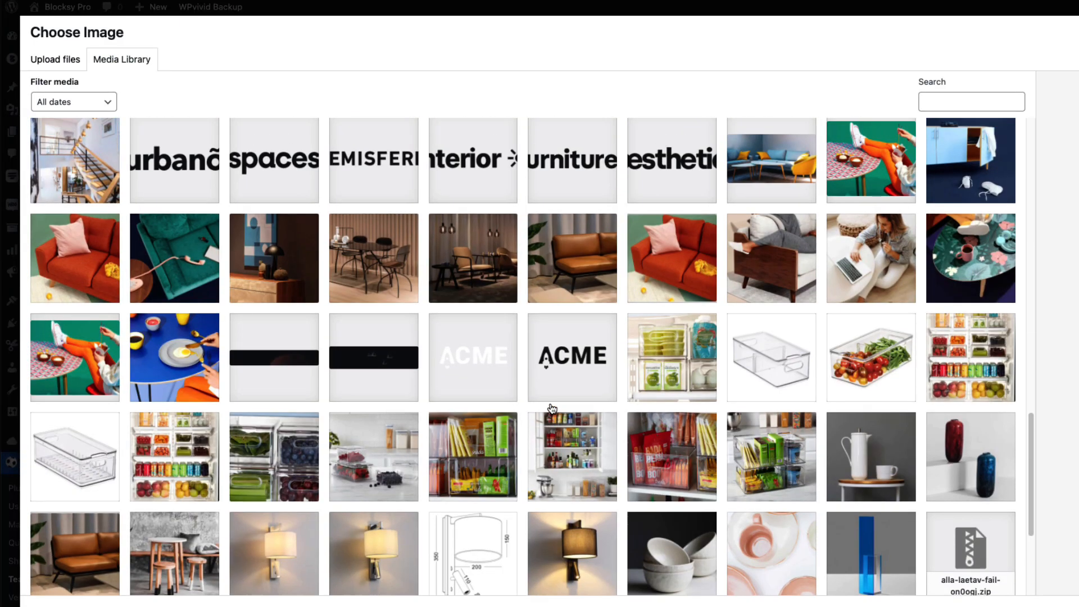
scroll(551, 408, "up", 10)
left_click(467, 266)
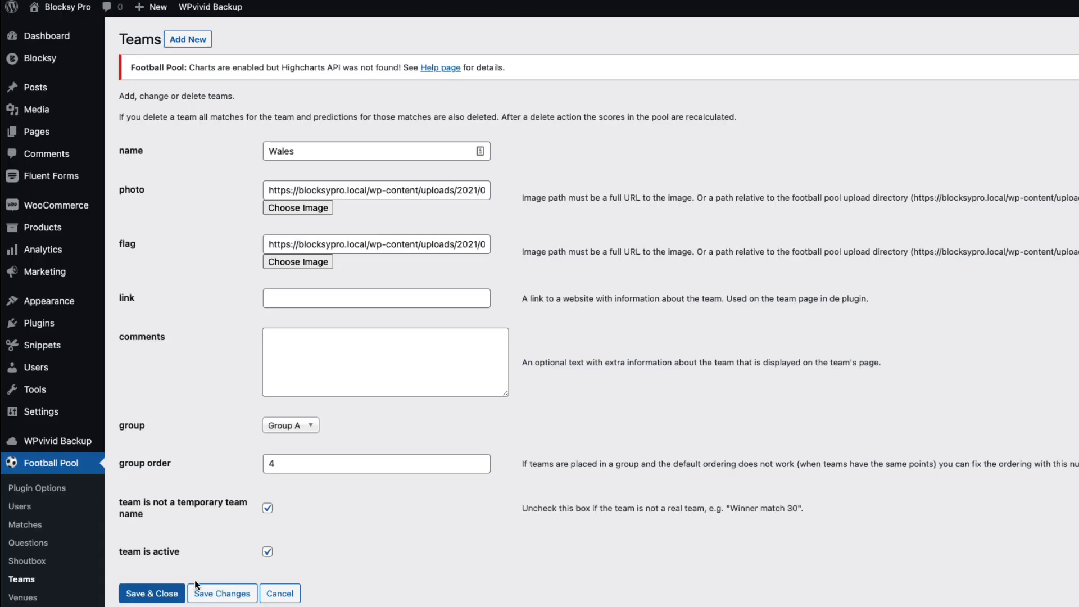
left_click(144, 587)
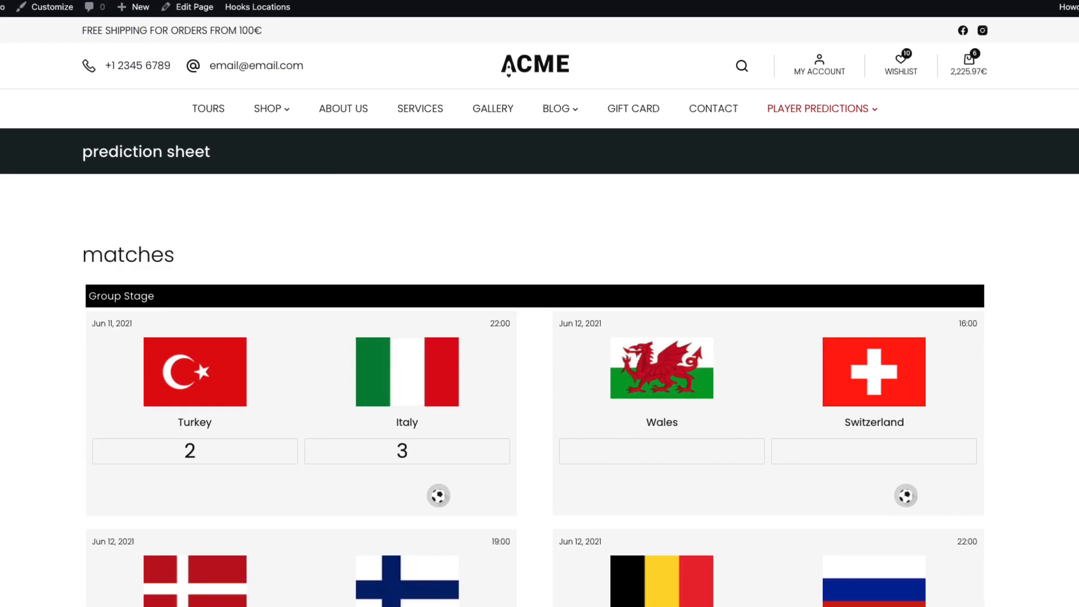
Predict Wales 2 – Switzerland 2 and save
scroll(177, 335, "down", 2)
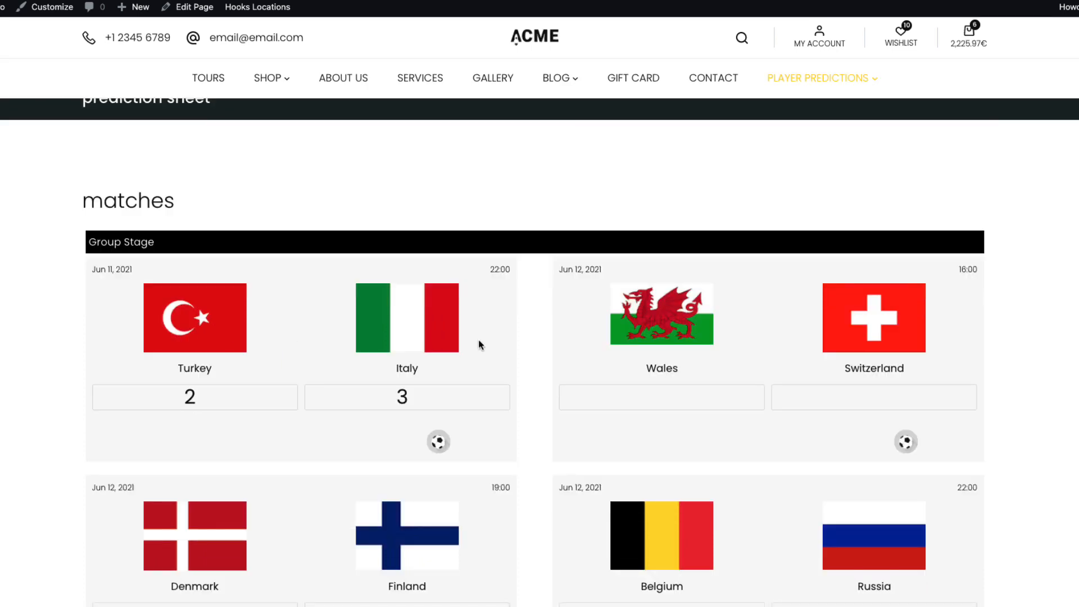
scroll(753, 352, "down", 5)
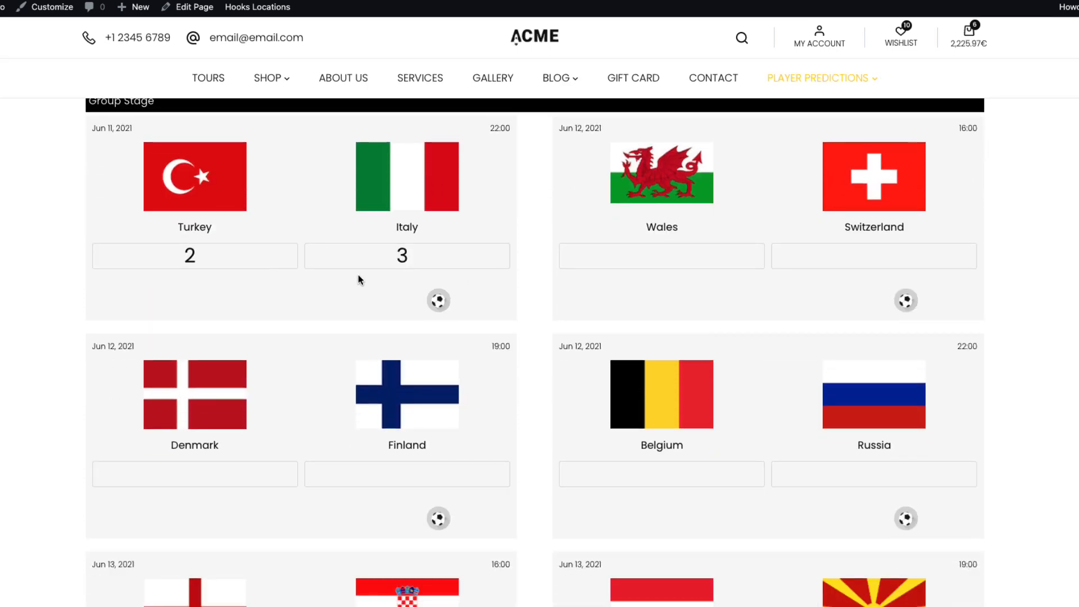
scroll(358, 275, "down", 3)
scroll(391, 307, "down", 4)
scroll(389, 303, "up", 6)
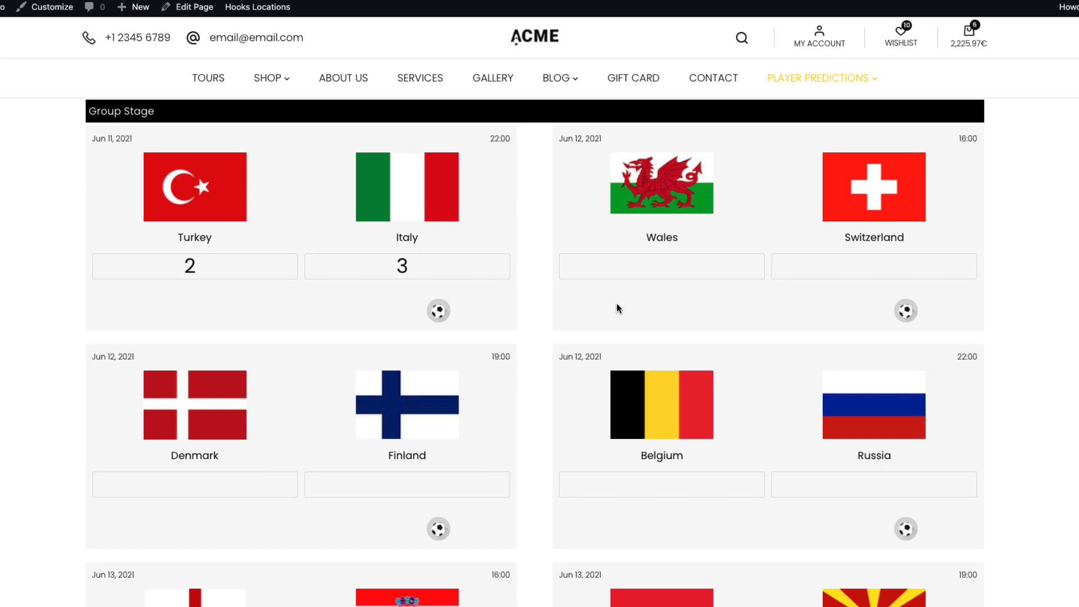
left_click(677, 261)
type("2")
left_click(787, 264)
type("2")
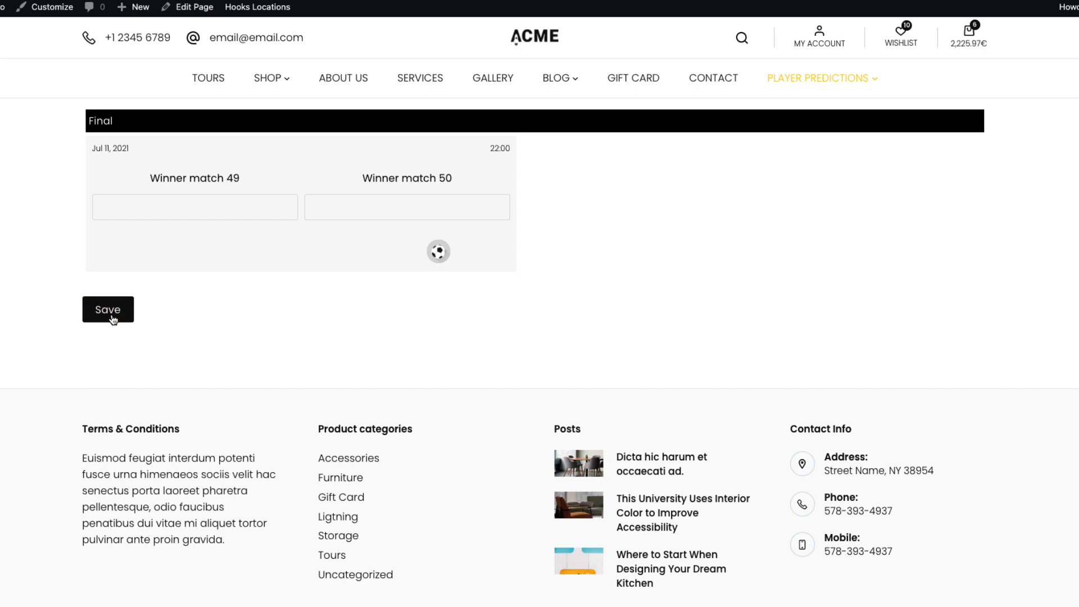
left_click(108, 309)
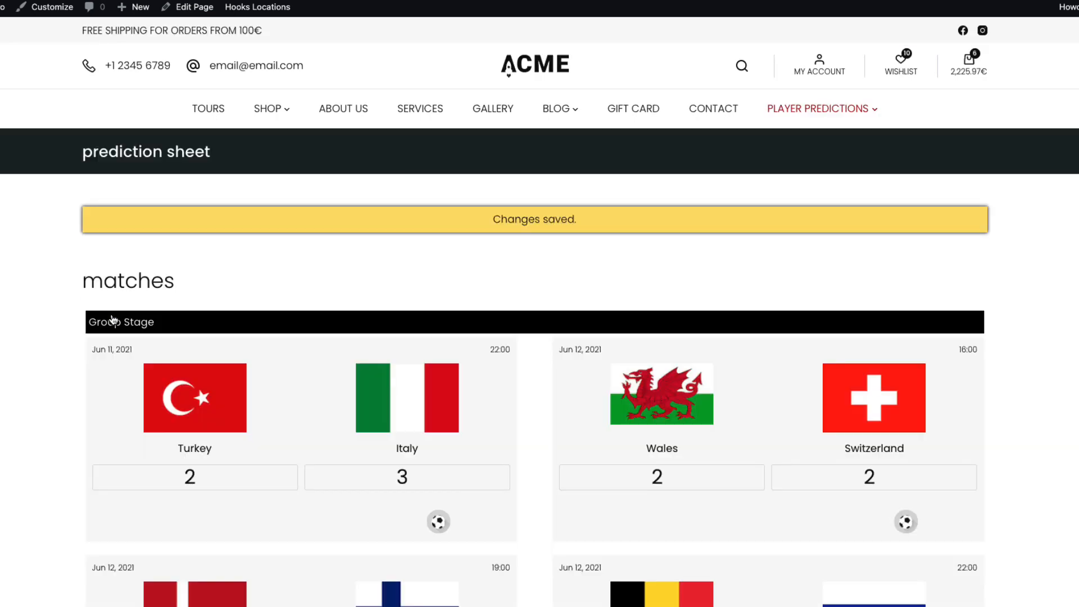
Predict Denmark 2 – Finland 1 and save
scroll(223, 393, "down", 3)
left_click(224, 508)
type("2")
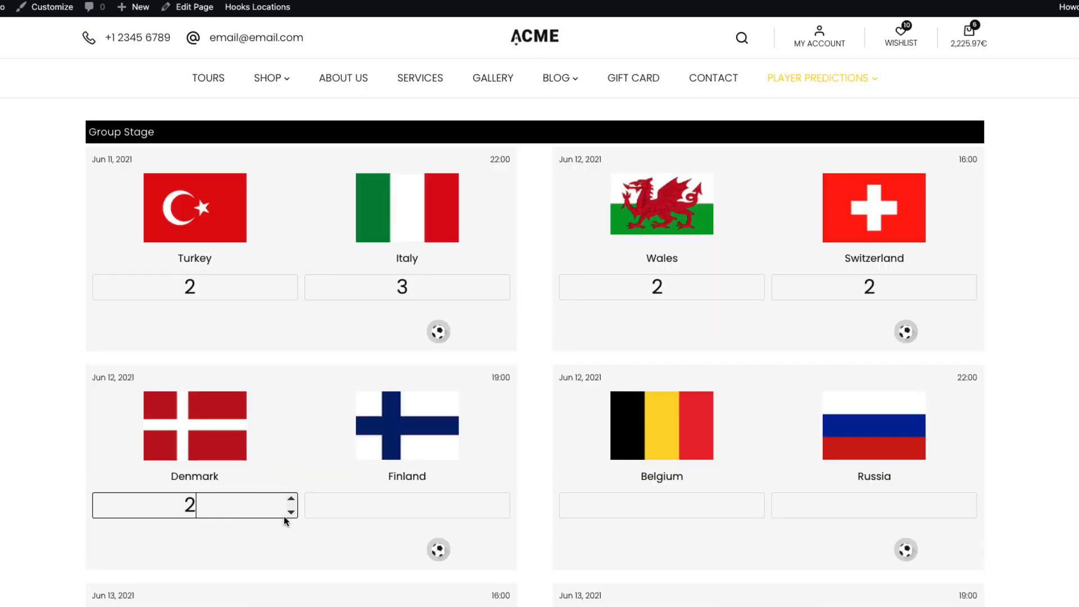
left_click(427, 506)
scroll(124, 474, "down", 20)
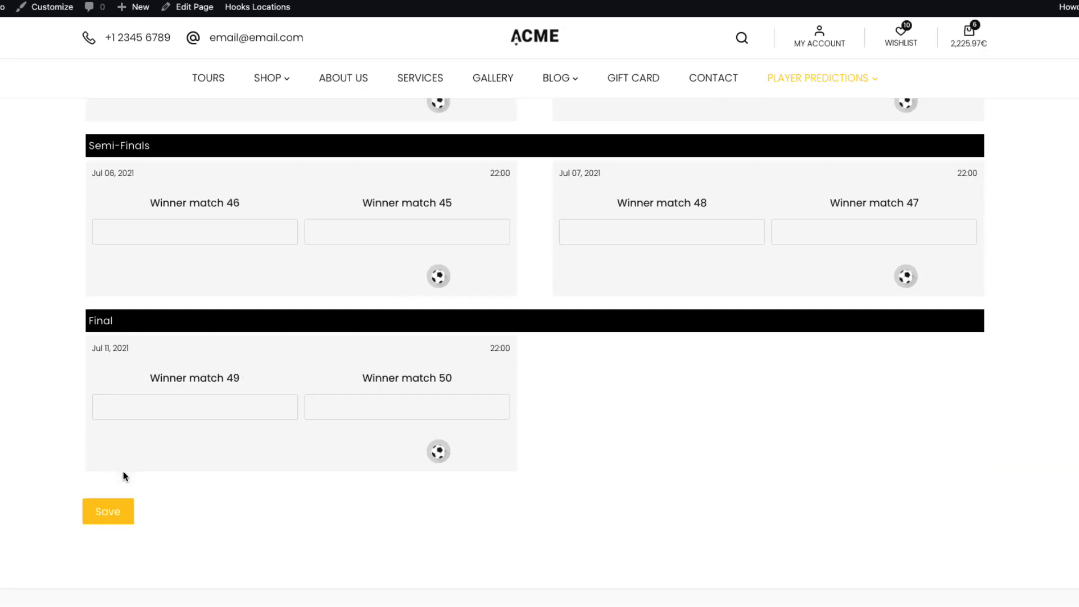
left_click(94, 514)
scroll(51, 460, "down", 5)
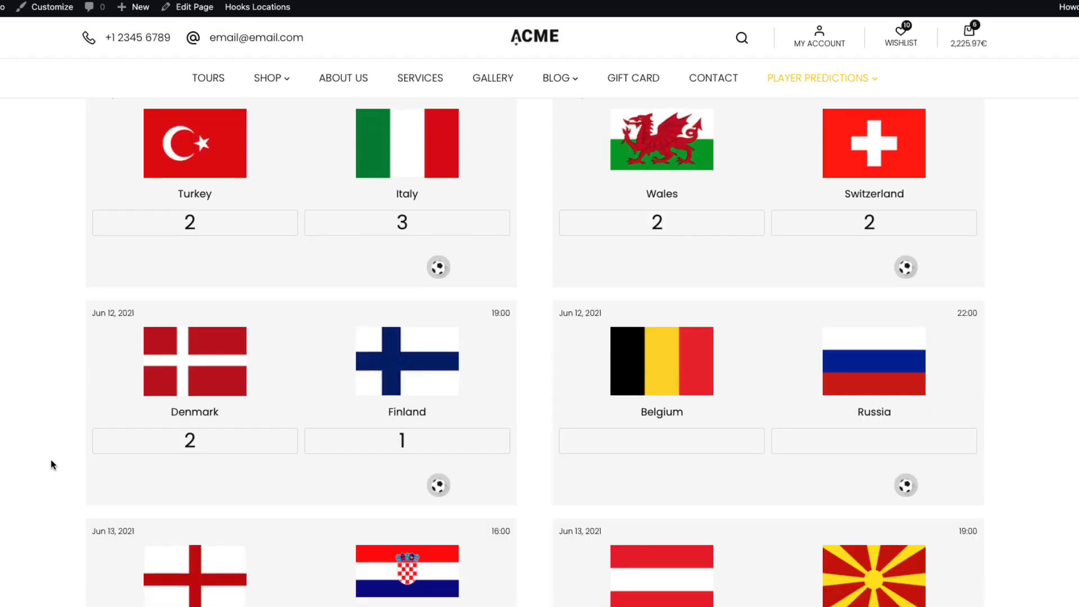
scroll(34, 454, "up", 2)
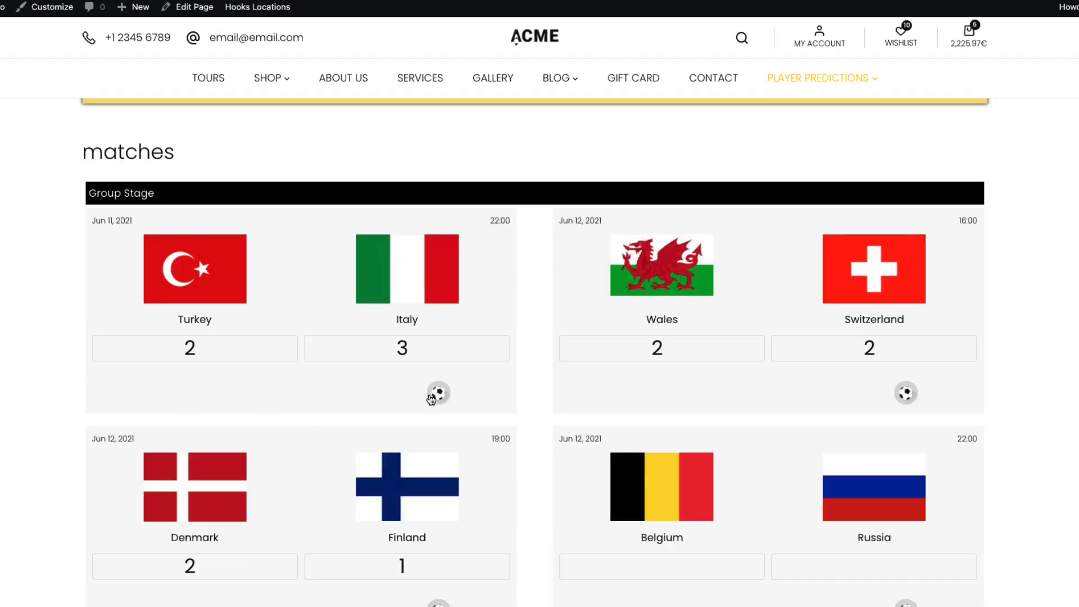
scroll(433, 397, "down", 4)
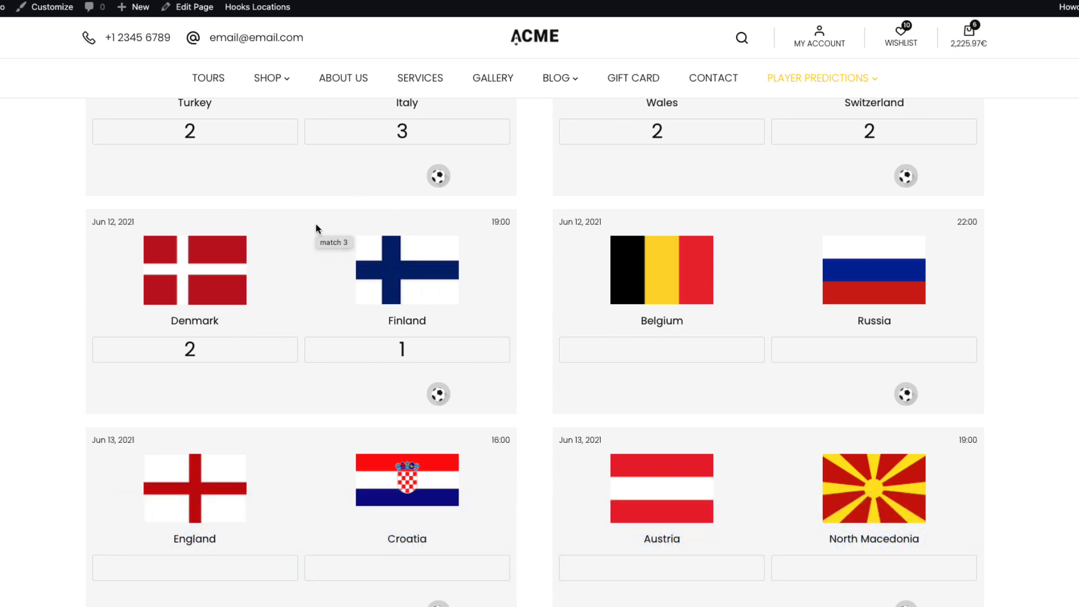
double_click(188, 349)
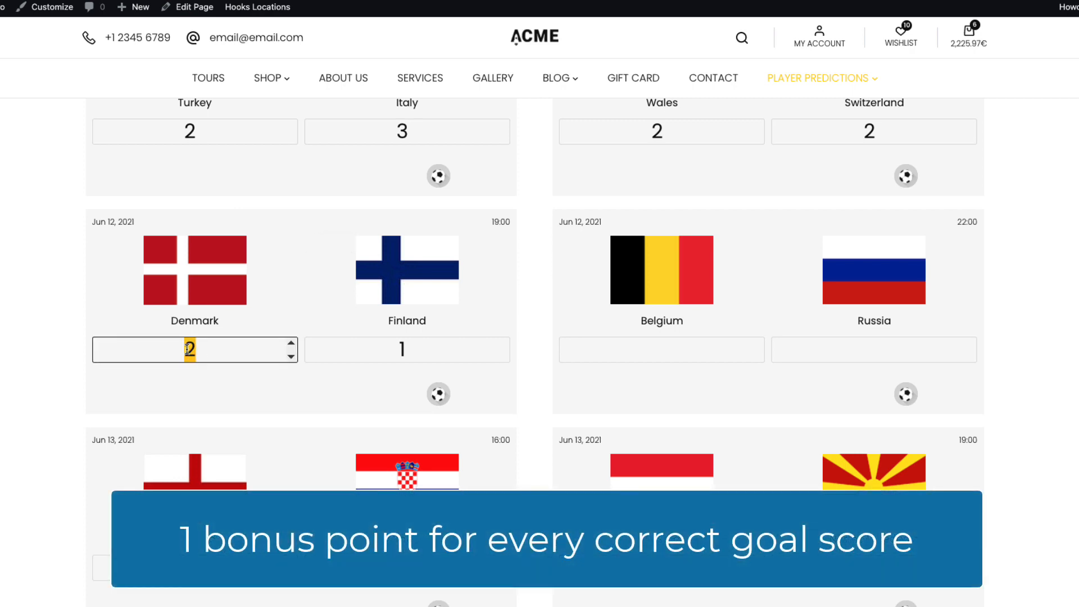
double_click(397, 350)
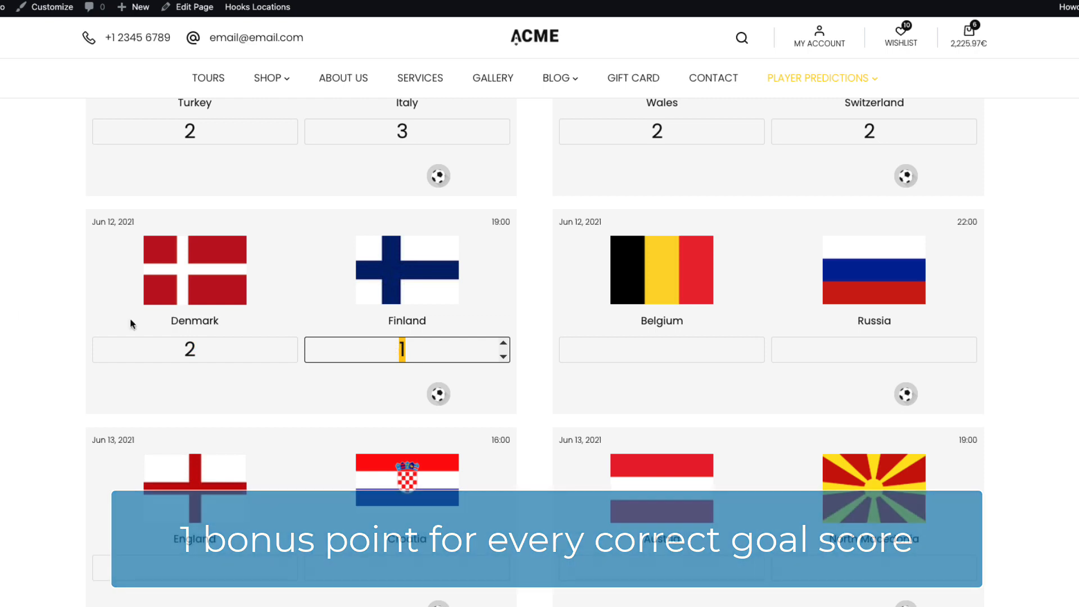
left_click(46, 314)
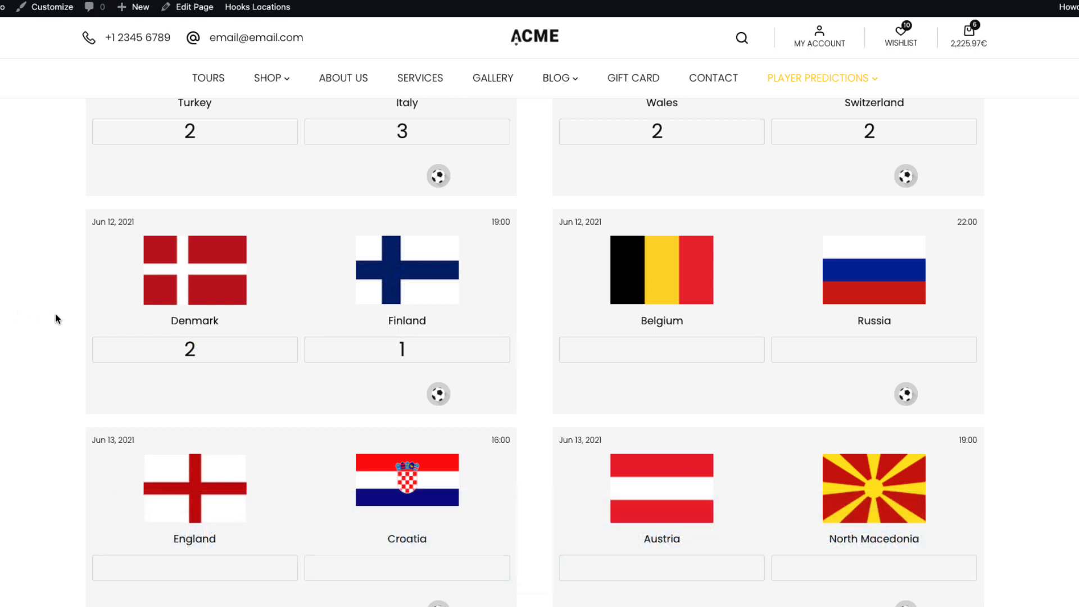
double_click(400, 349)
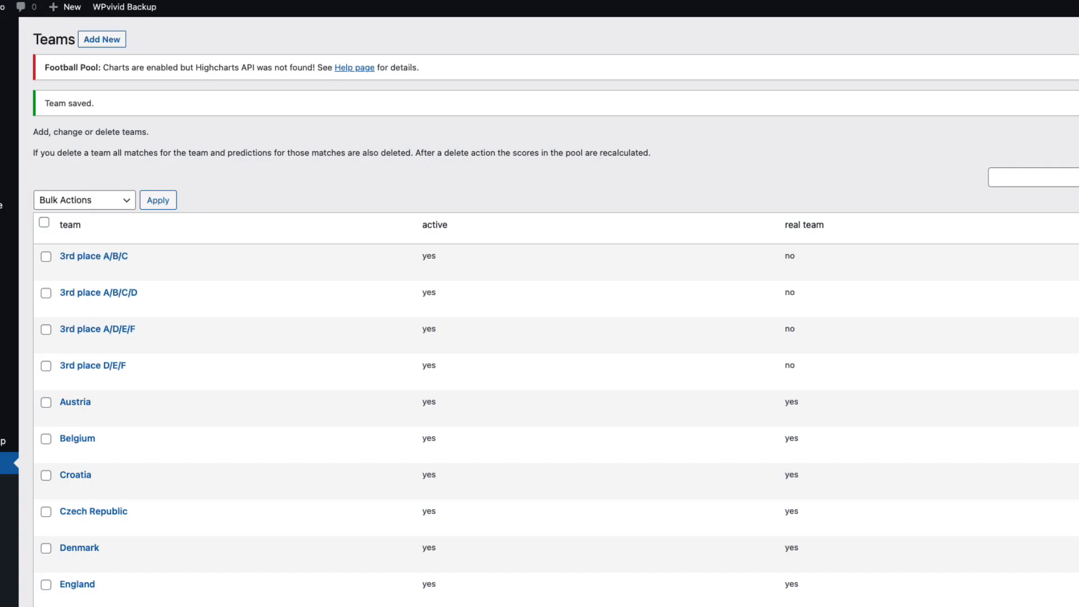
scroll(540, 311, "down", 5)
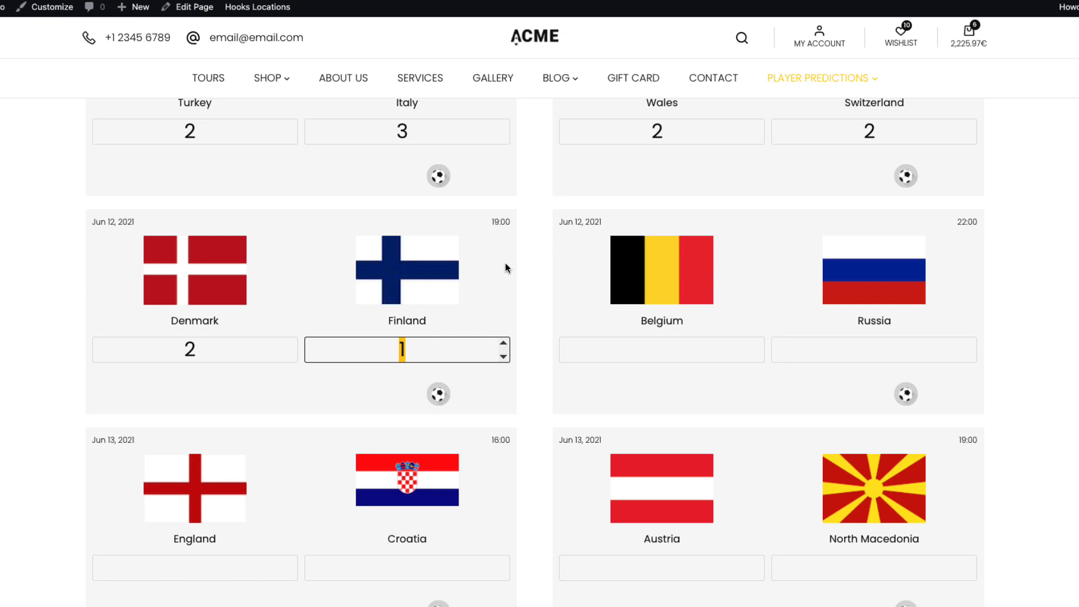
double_click(187, 349)
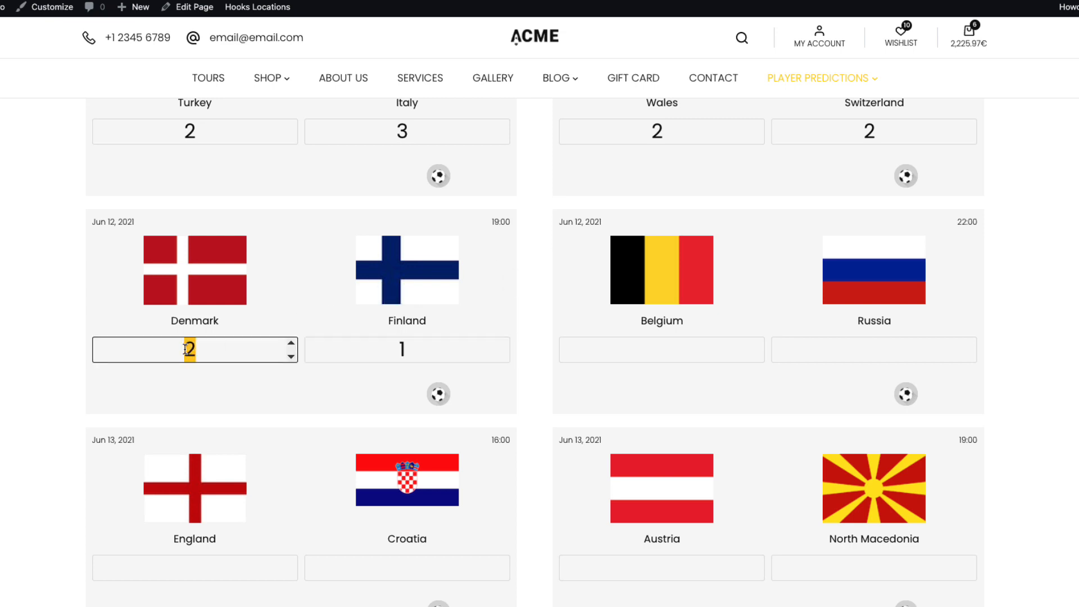
double_click(386, 346)
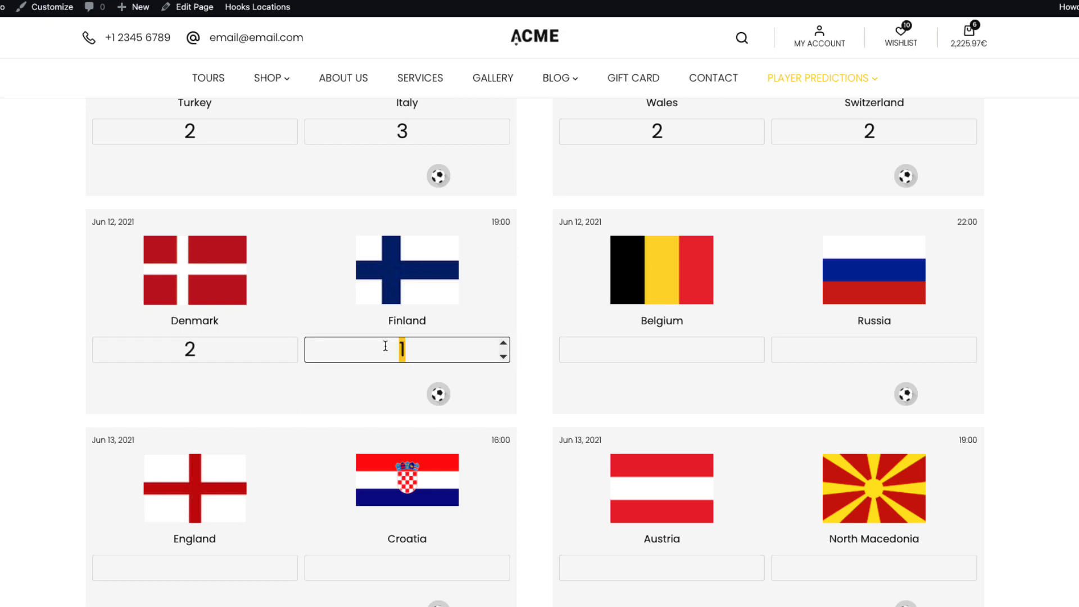
left_click(438, 394)
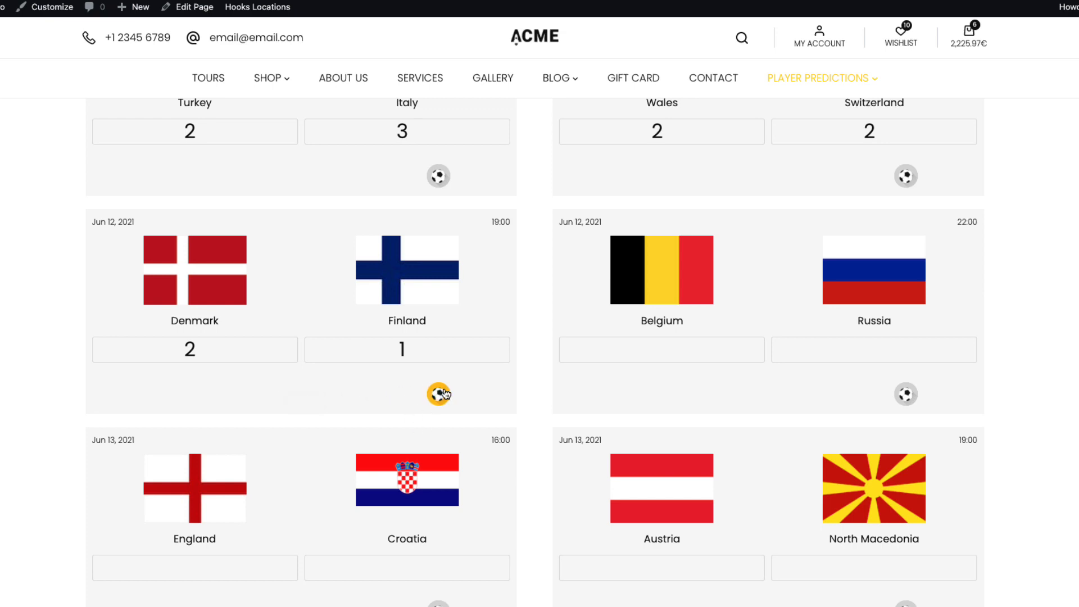
scroll(824, 491, "down", 8)
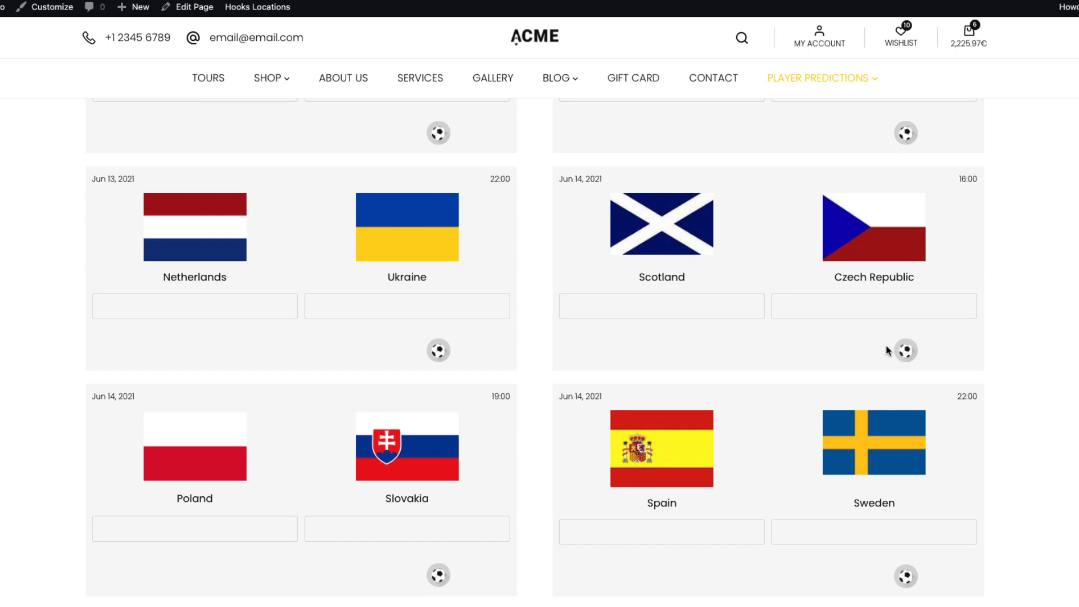
scroll(561, 433, "up", 7)
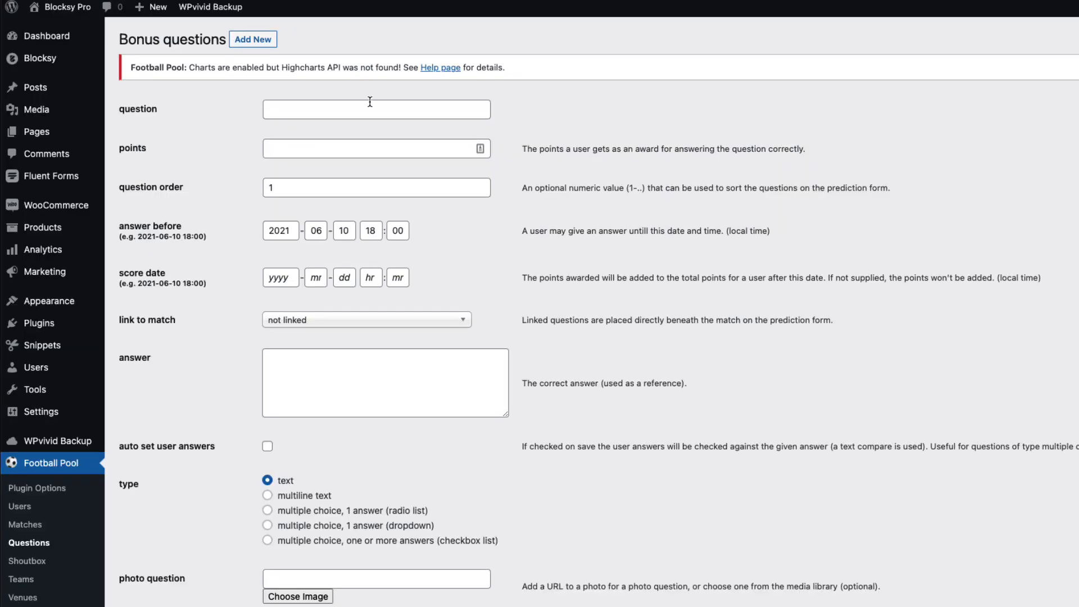
Start a new 1-point bonus question linked to the Denmark–Finland match
left_click(324, 104)
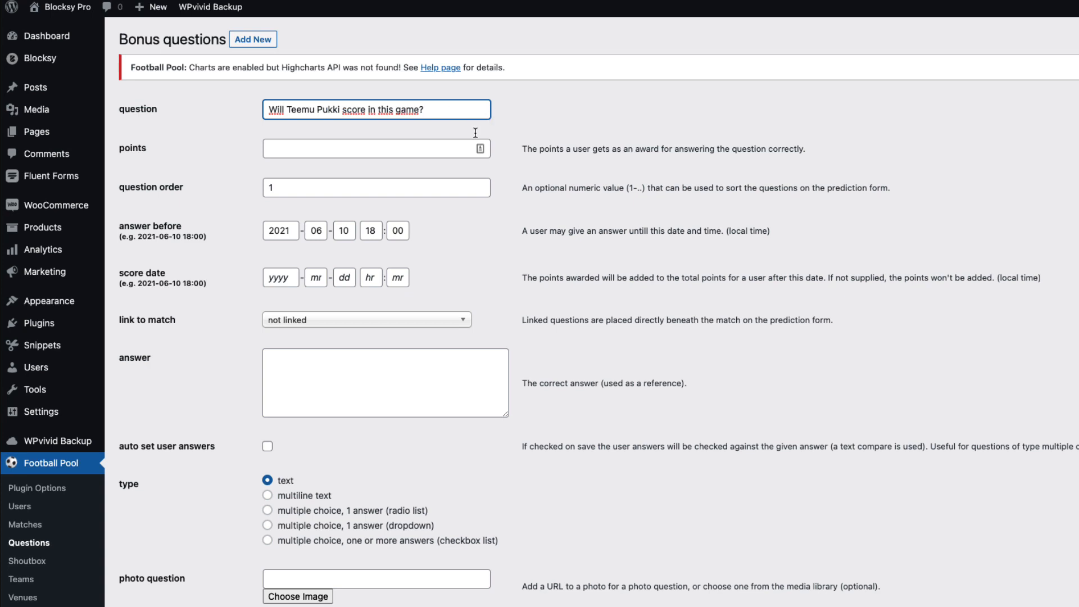
left_click(321, 148)
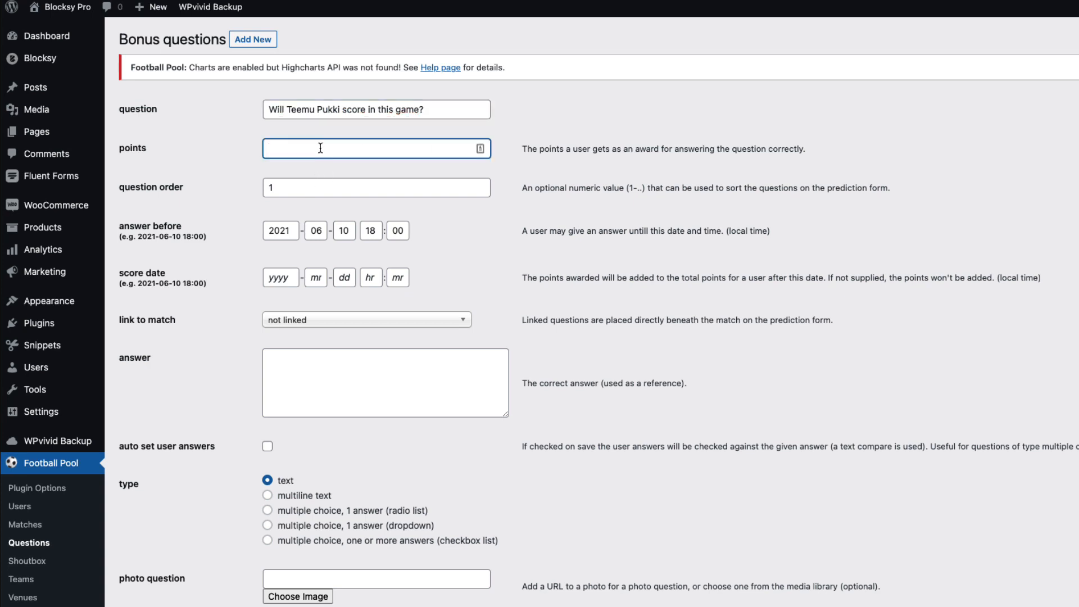
type("1")
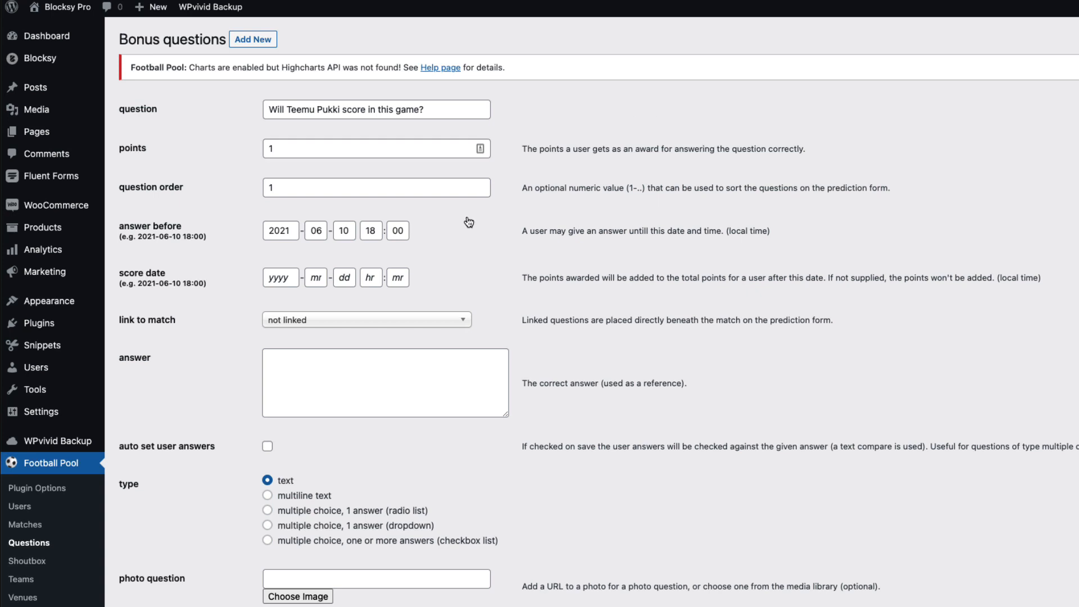
left_click(318, 320)
type("finl")
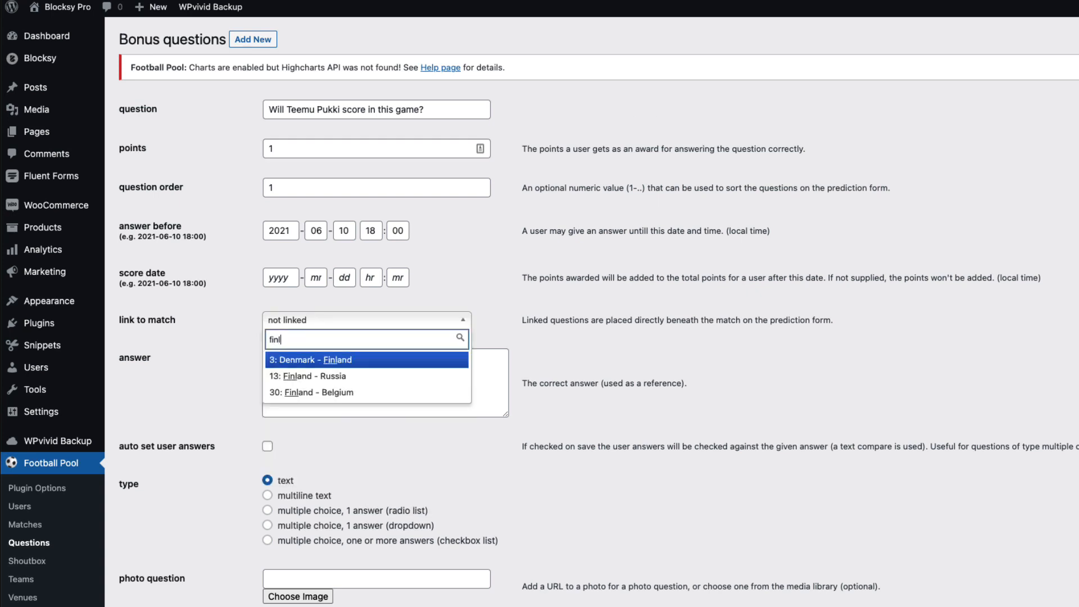
left_click(306, 361)
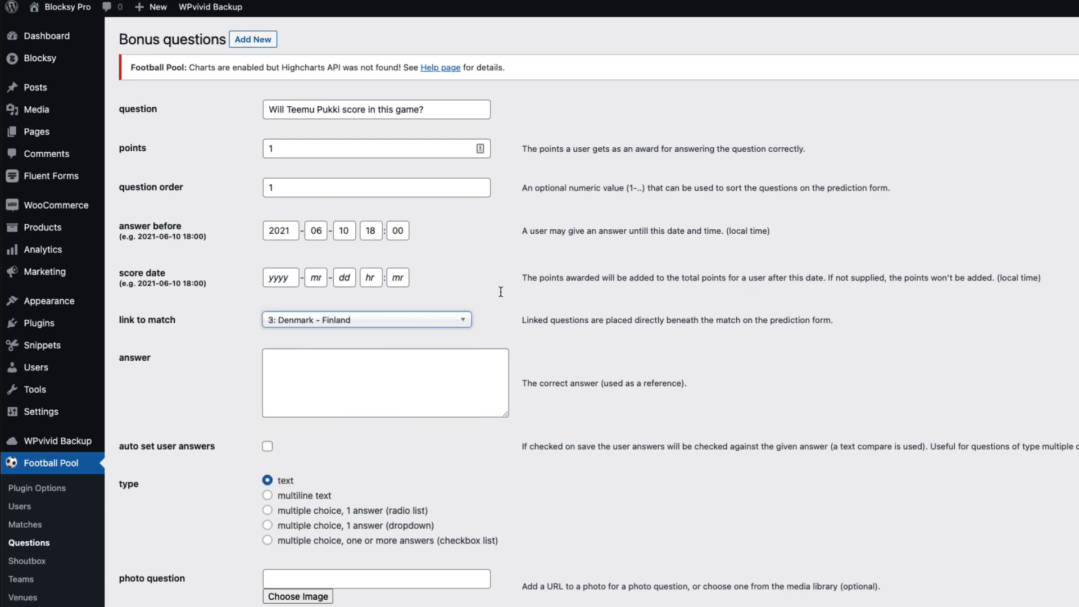
left_click(511, 279)
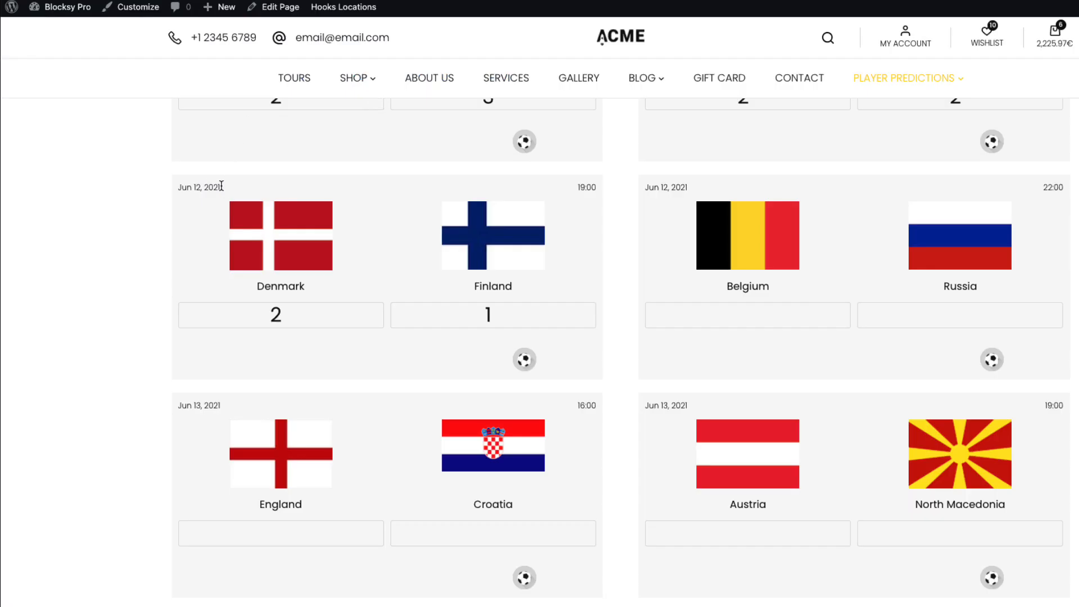
Set the answer-before day to 12
left_click_drag(221, 188, 183, 183)
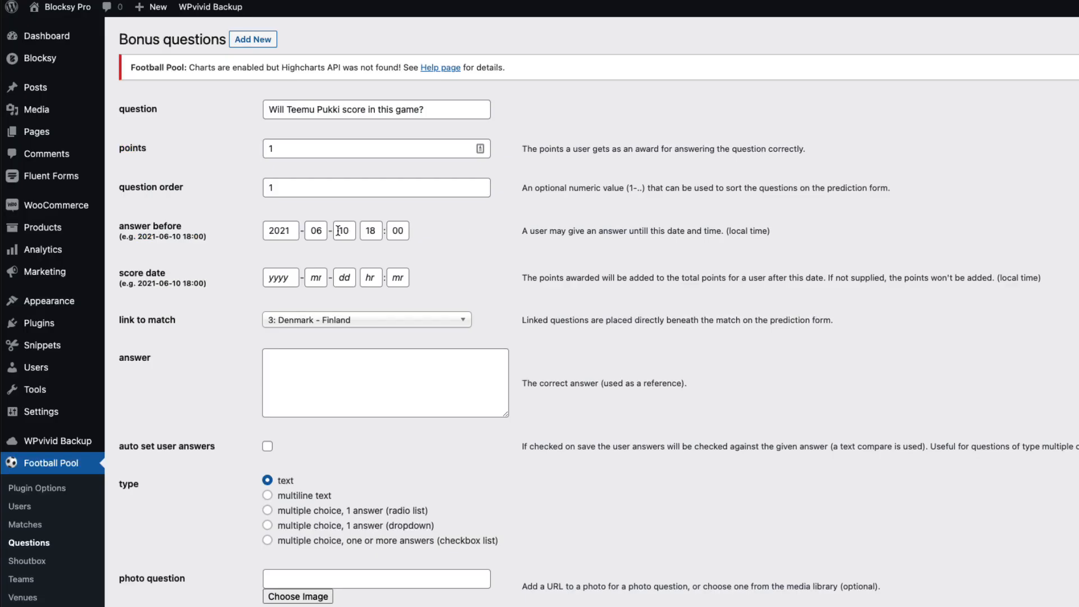
left_click_drag(349, 230, 322, 226)
type("12")
key("Tab")
Make it a single-choice dropdown with options 'Yes; Now' and save the question
scroll(448, 304, "down", 3)
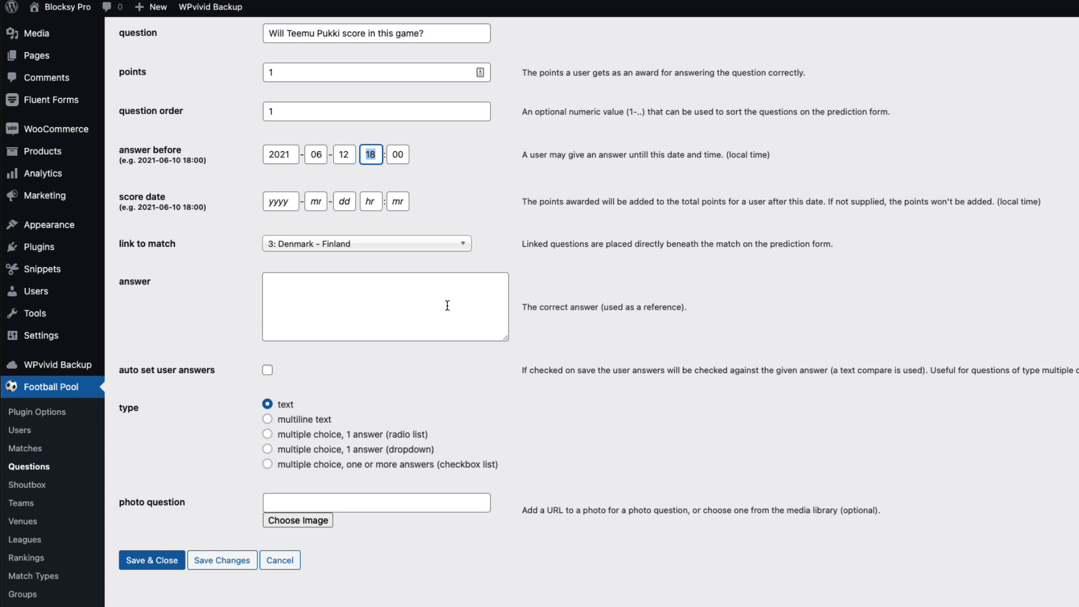
left_click(321, 450)
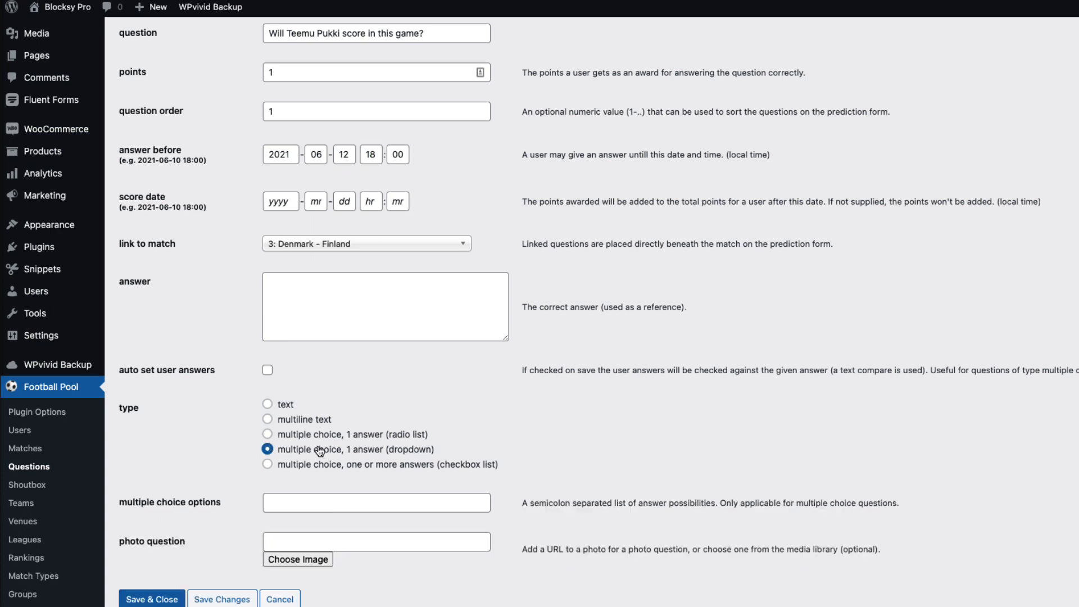
left_click(307, 501)
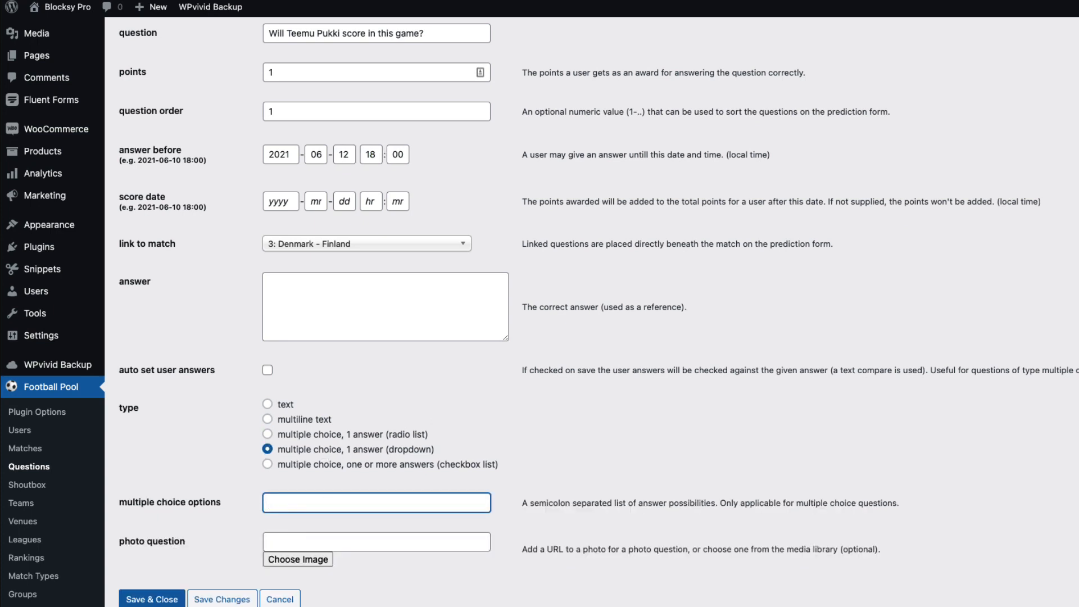
type("Yes; Now")
left_click(154, 599)
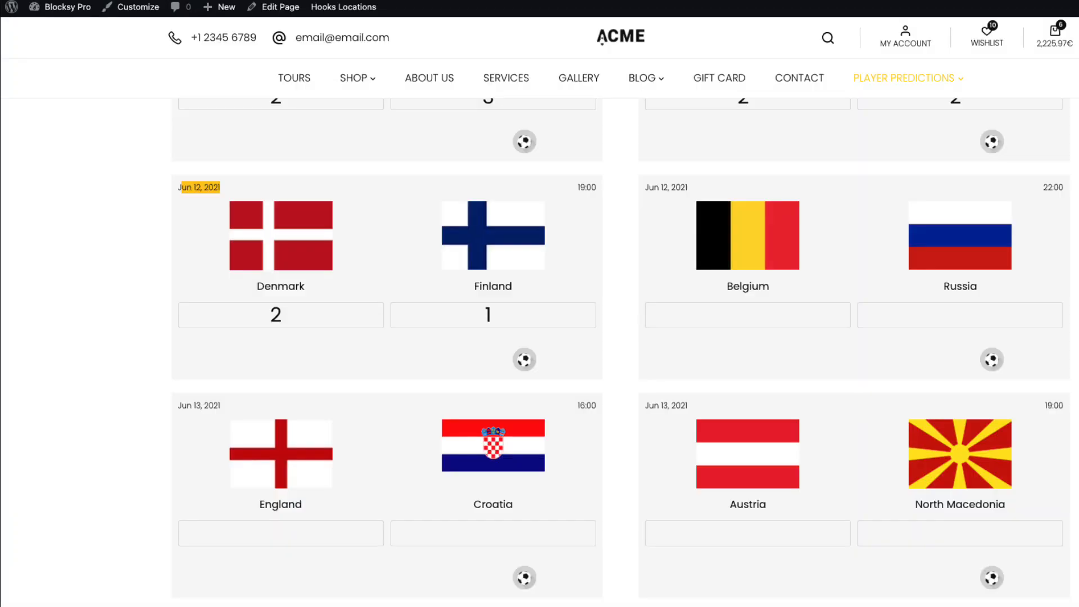
On the refreshed prediction sheet, answer No to the Denmark–Finland bonus question and save
key("super+r")
left_click(748, 73)
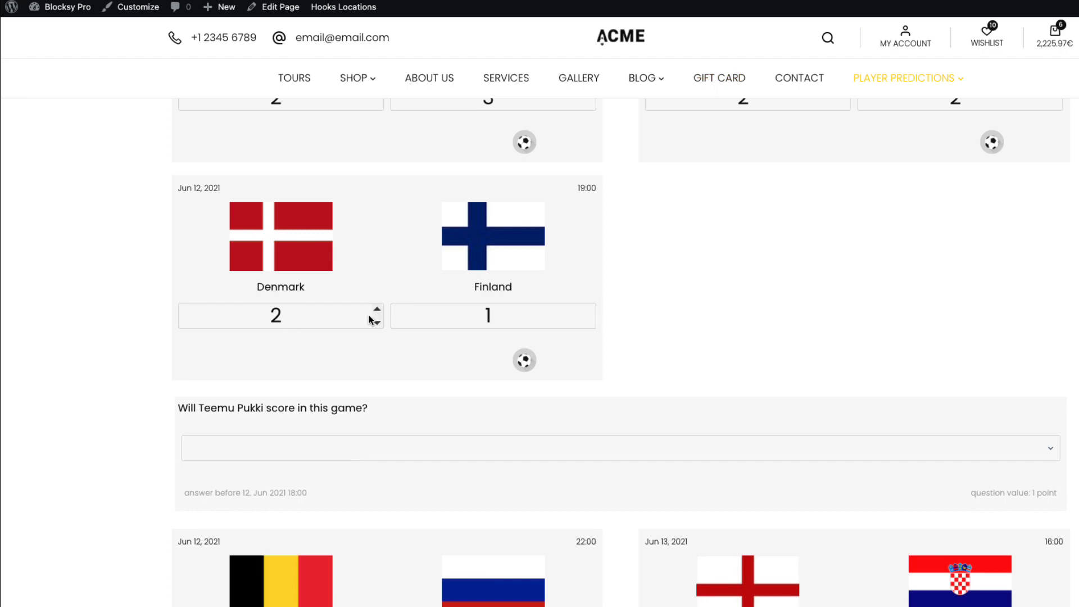
left_click(293, 454)
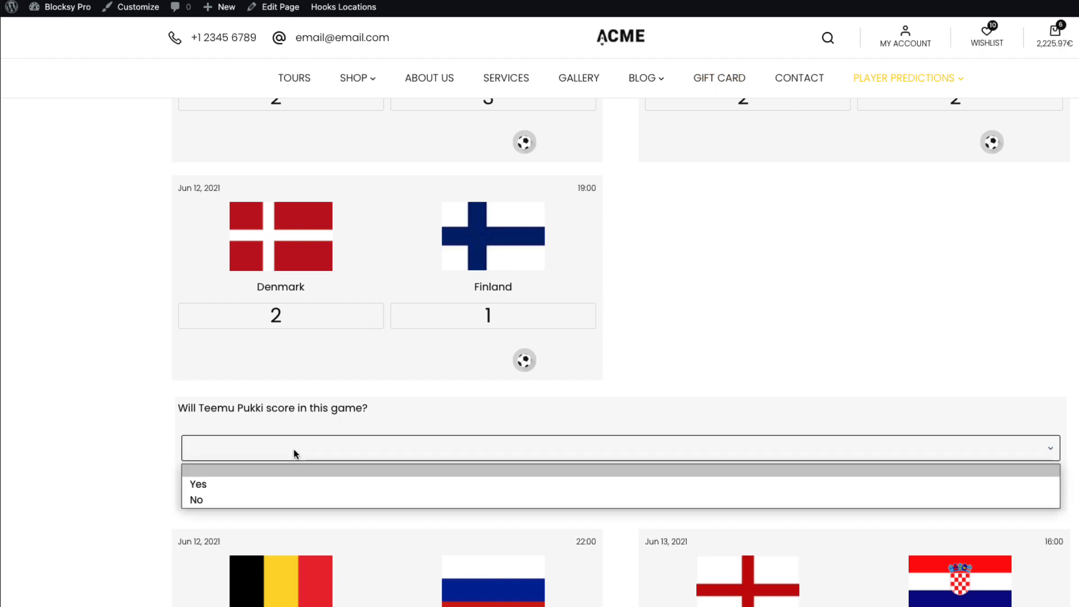
left_click(212, 500)
scroll(111, 443, "down", 10)
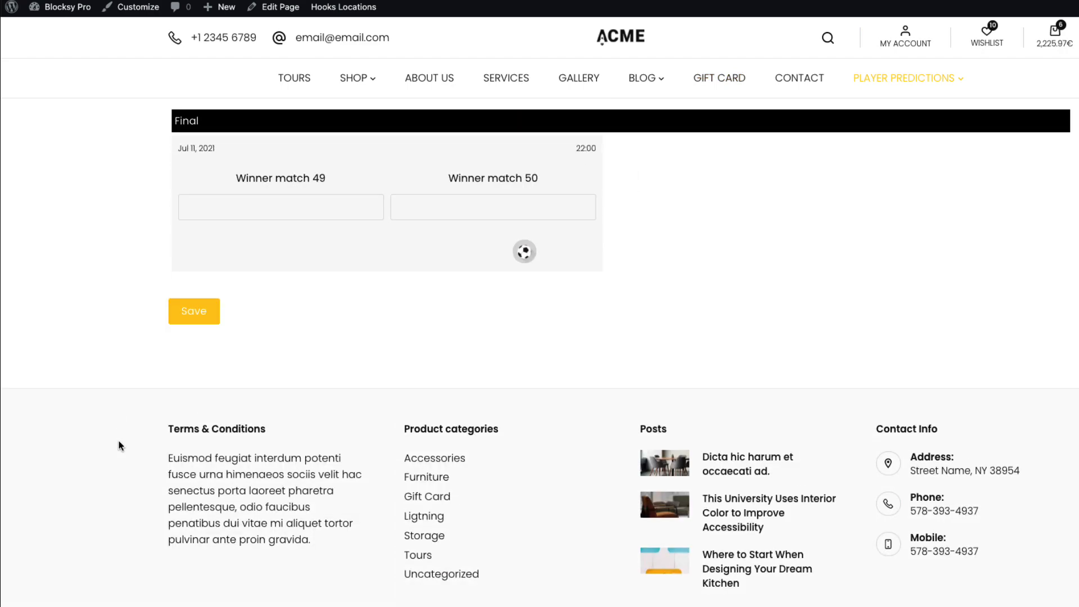
left_click(201, 319)
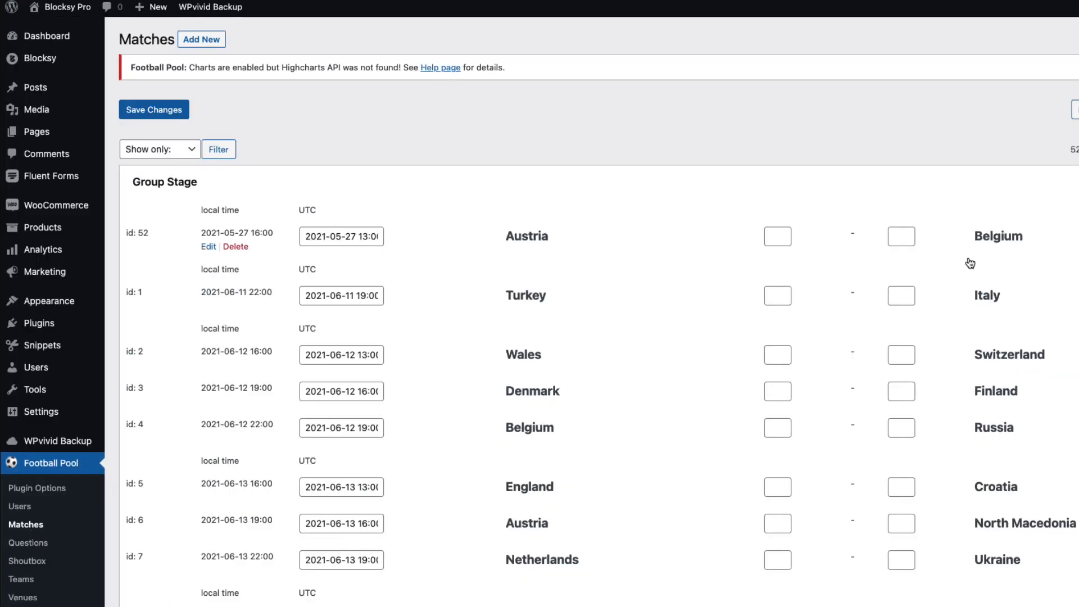
Check the Austria–Belgium match date in the Matches list, then clear the selection
left_click_drag(356, 238, 303, 237)
left_click(557, 145)
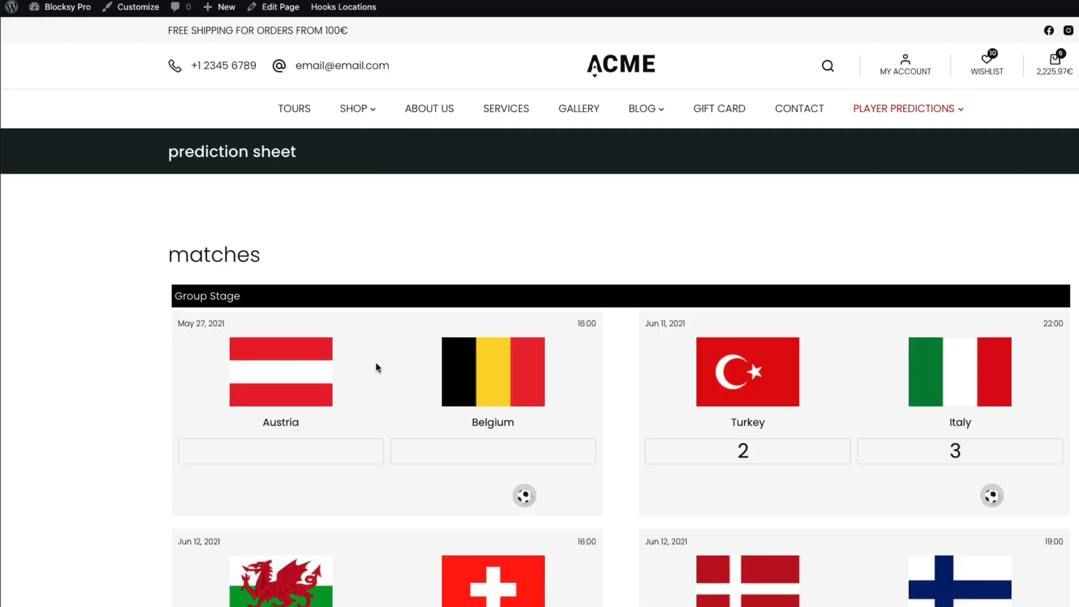
Predict Austria 3–1 Belgium and play the joker on that match
left_click(287, 457)
type("3")
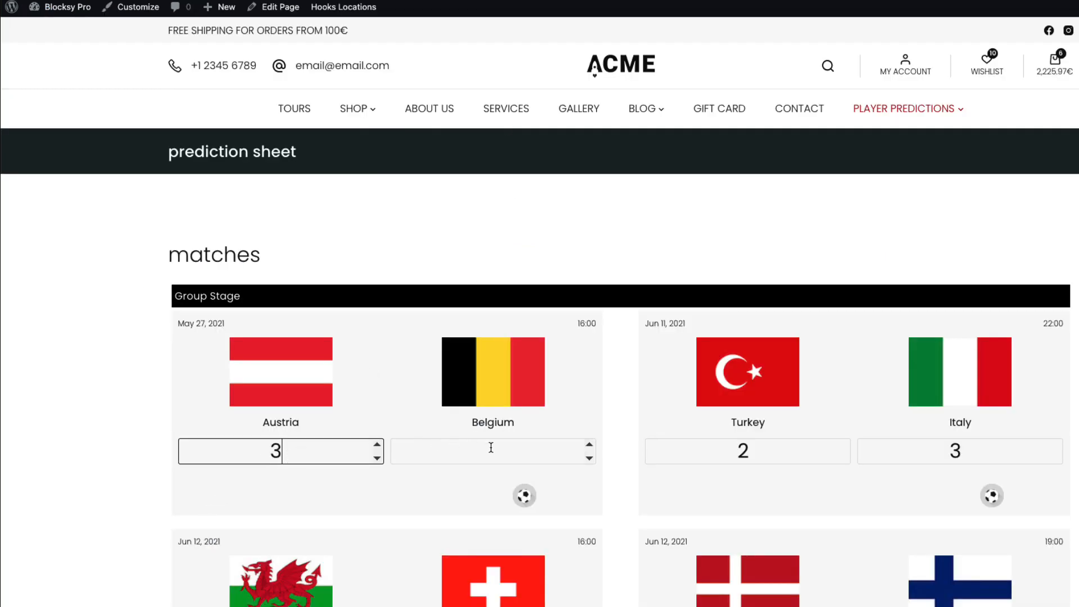
left_click(490, 450)
type("1")
left_click(444, 492)
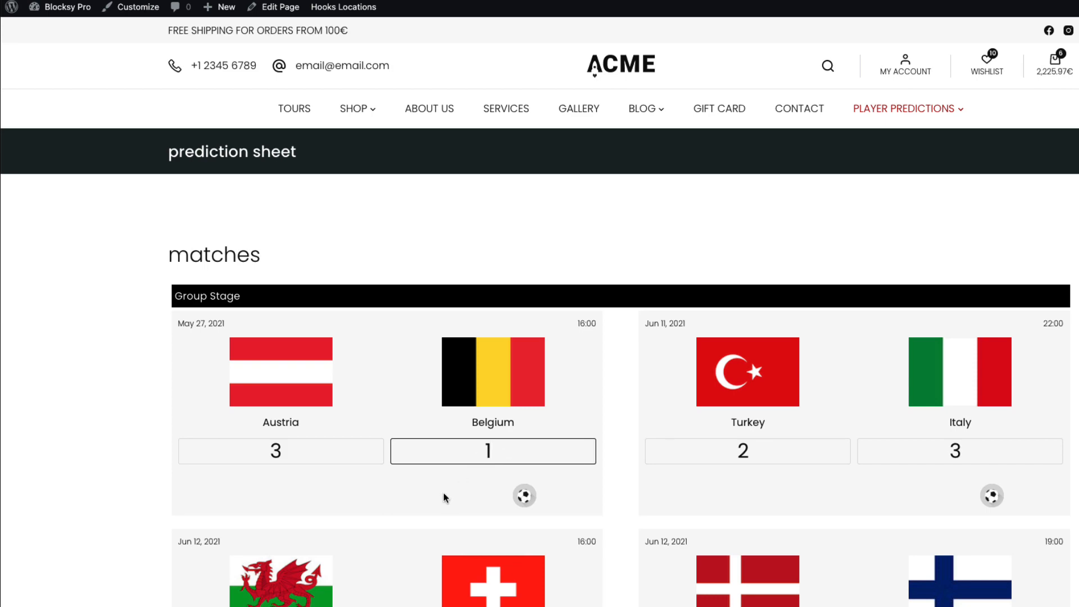
left_click(524, 497)
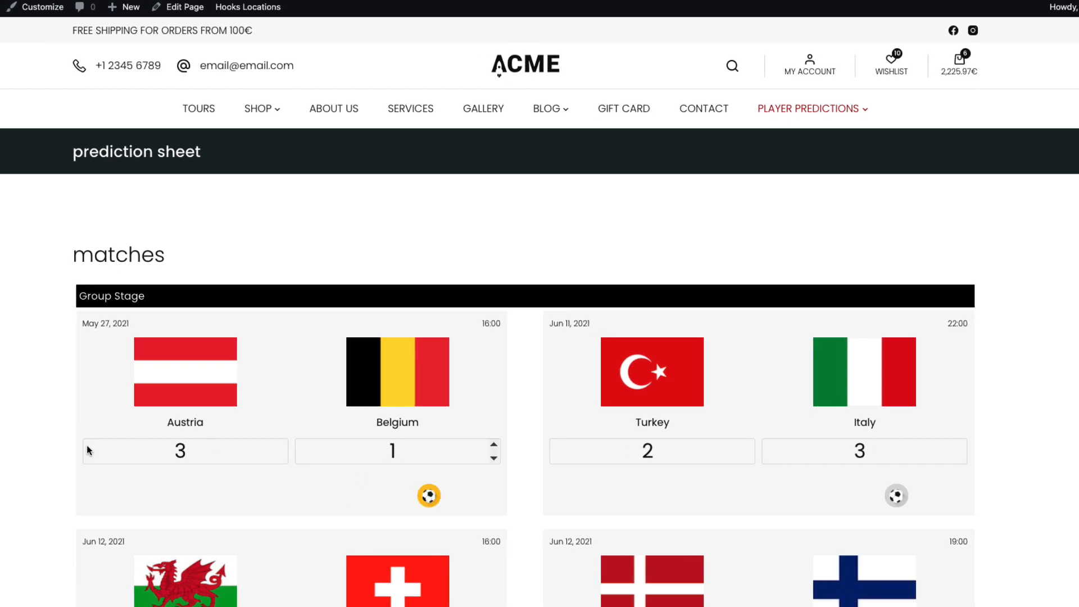
Save this player's predictions and start a private browsing window for another user
scroll(17, 376, "down", 15)
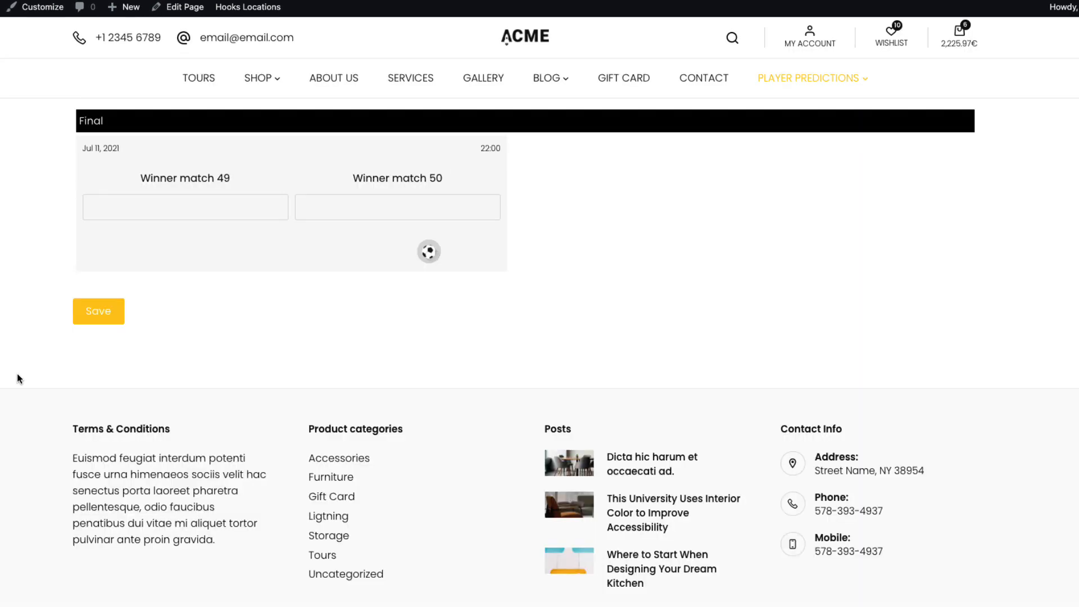
left_click(101, 316)
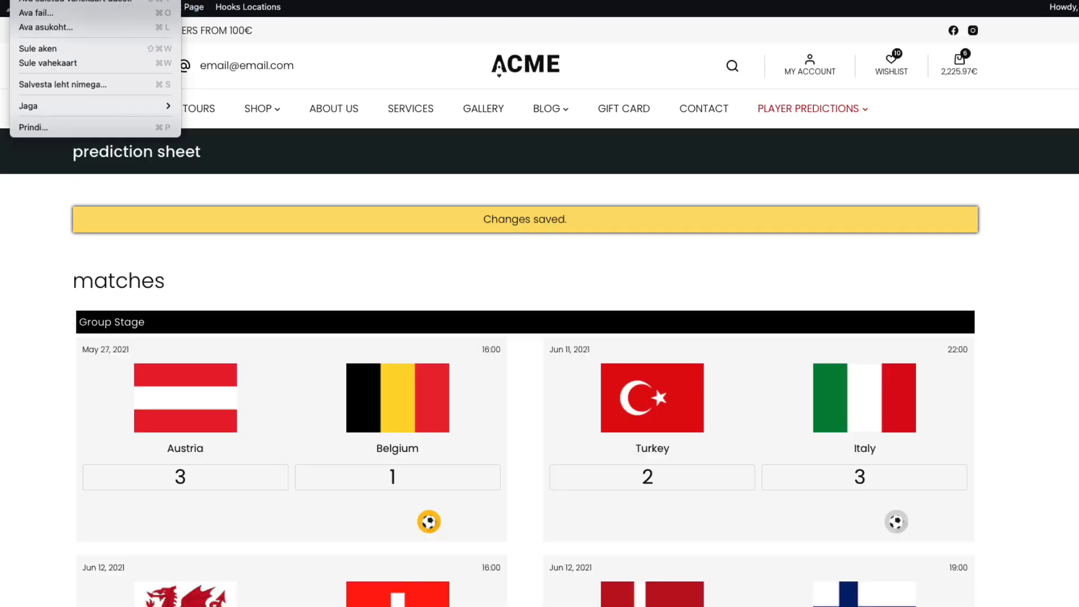
key("super+shift+n")
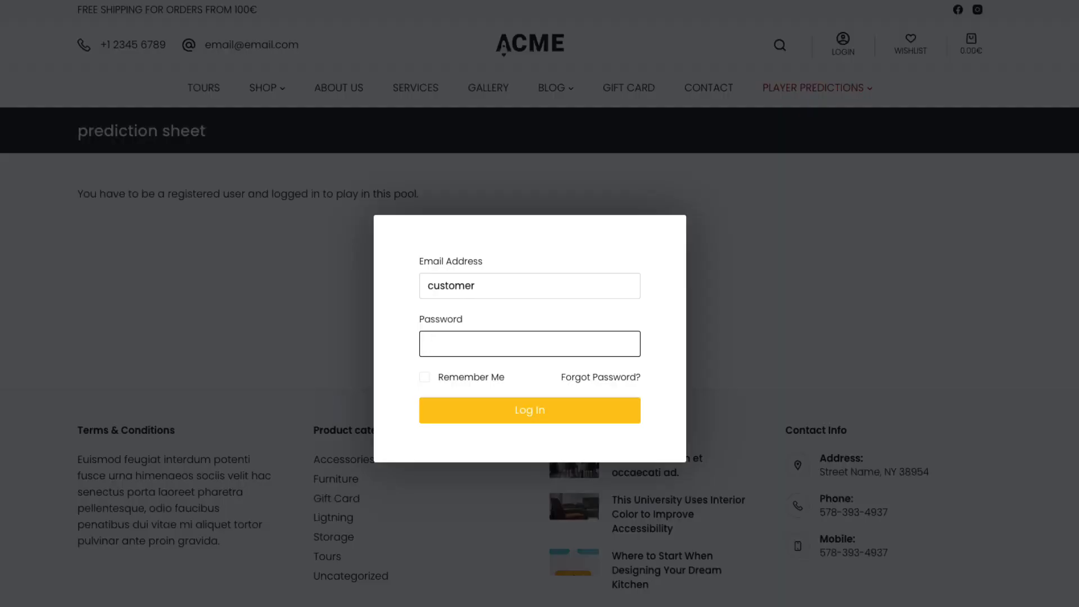
Log in as another user and save their Austria 1–3 Belgium prediction
type("•••••••")
key("Return")
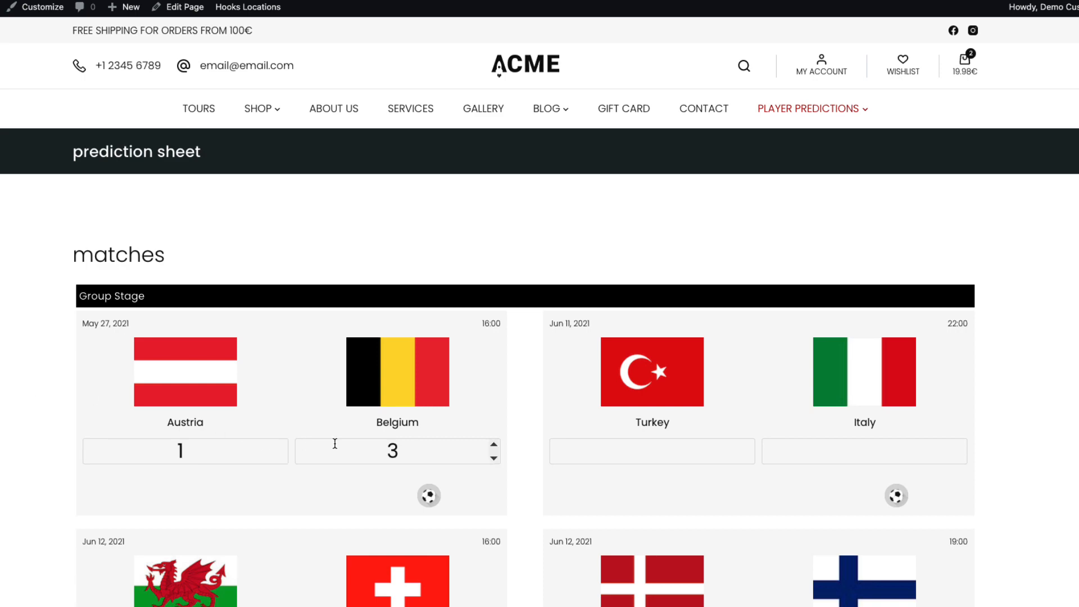
scroll(1, 415, "down", 20)
scroll(1, 415, "down", 10)
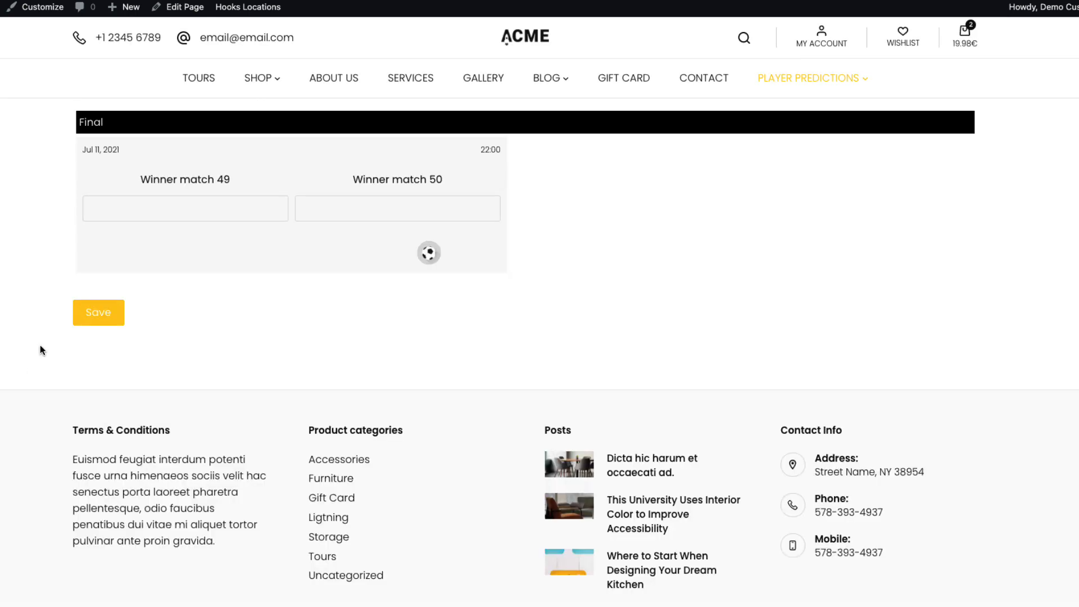
left_click(96, 308)
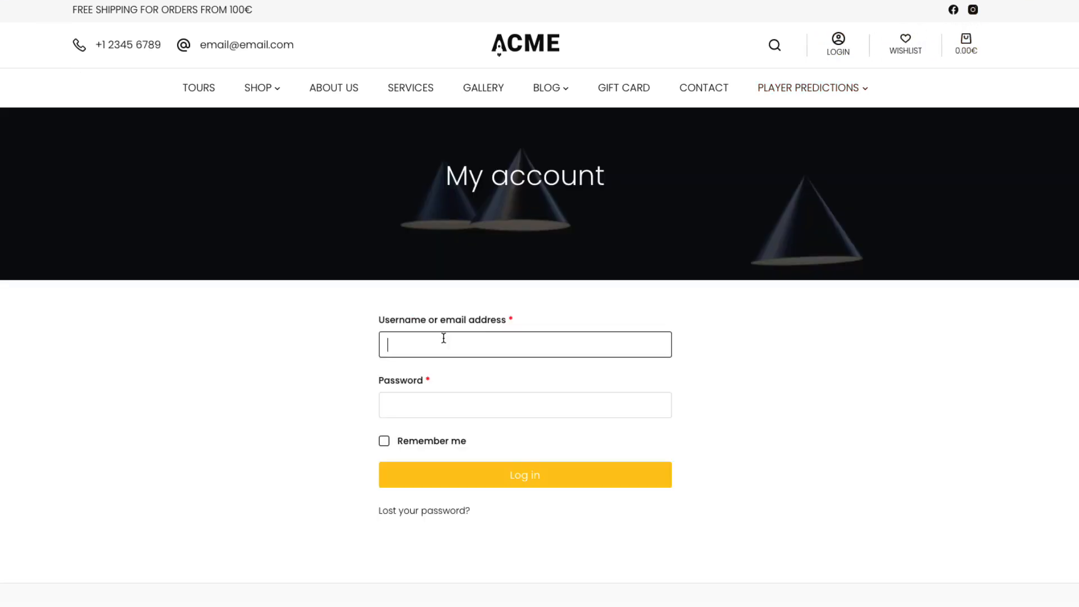
Sign in as a second user and save their Austria 1–1 Belgium prediction
type("dk")
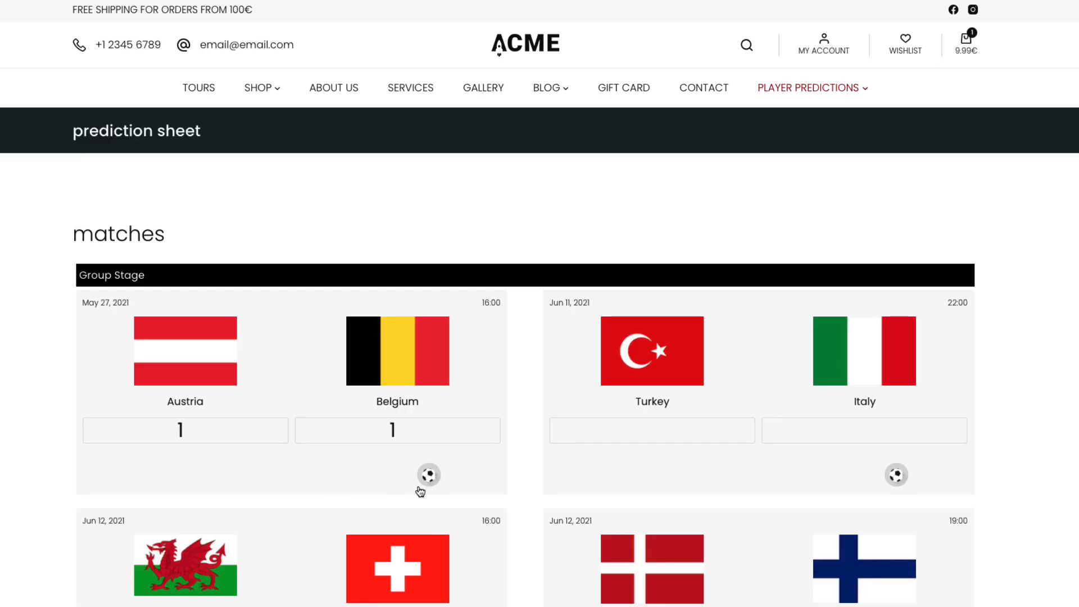
scroll(304, 480, "down", 20)
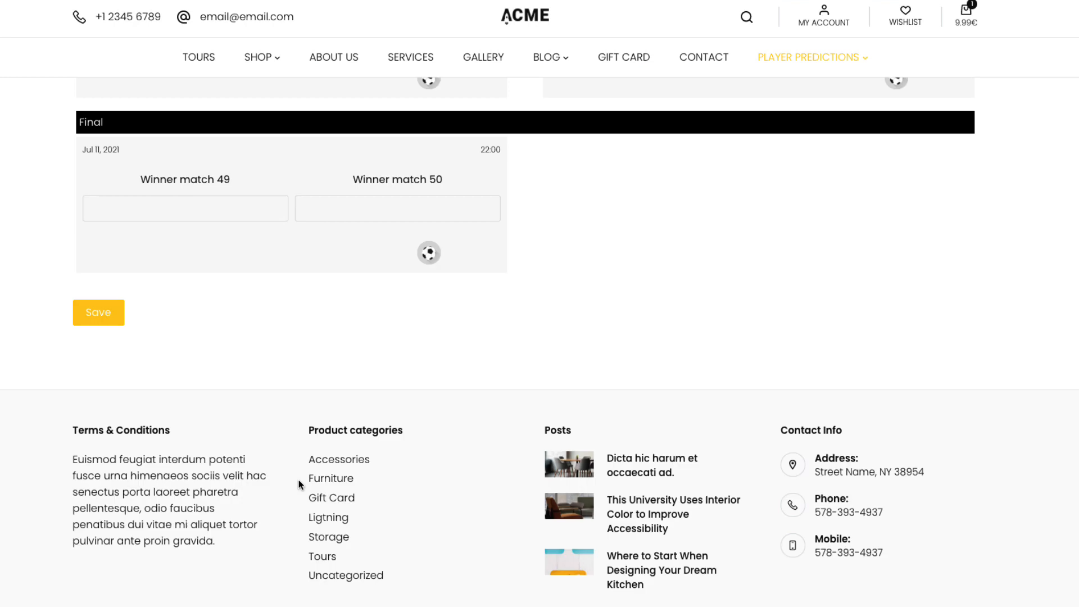
left_click(93, 324)
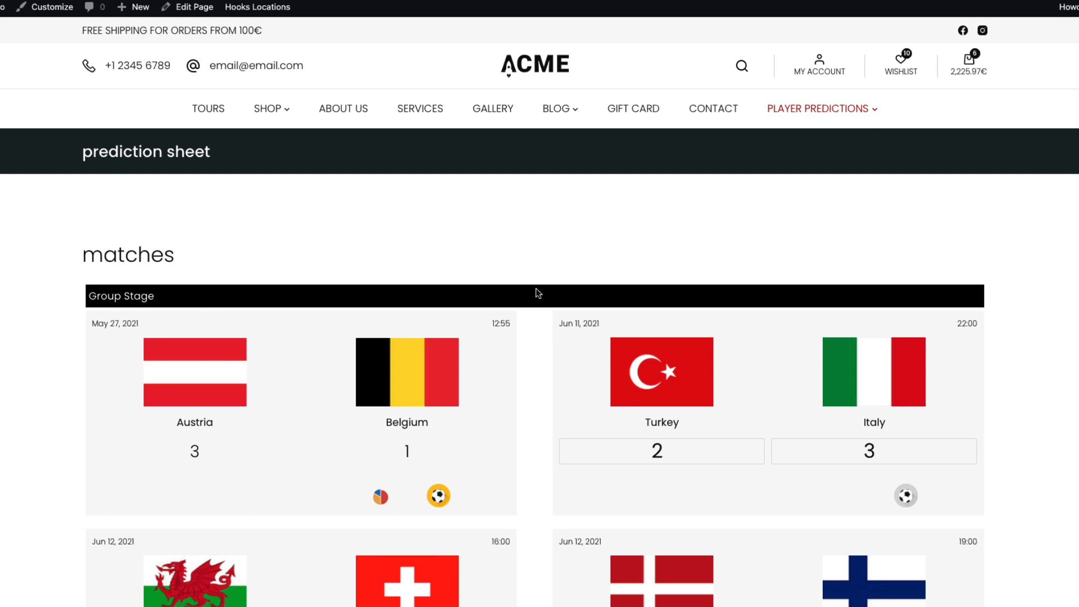
View the current player's locked predictions, then open the pool ranking with everyone at 0 points
mouse_move(821, 109)
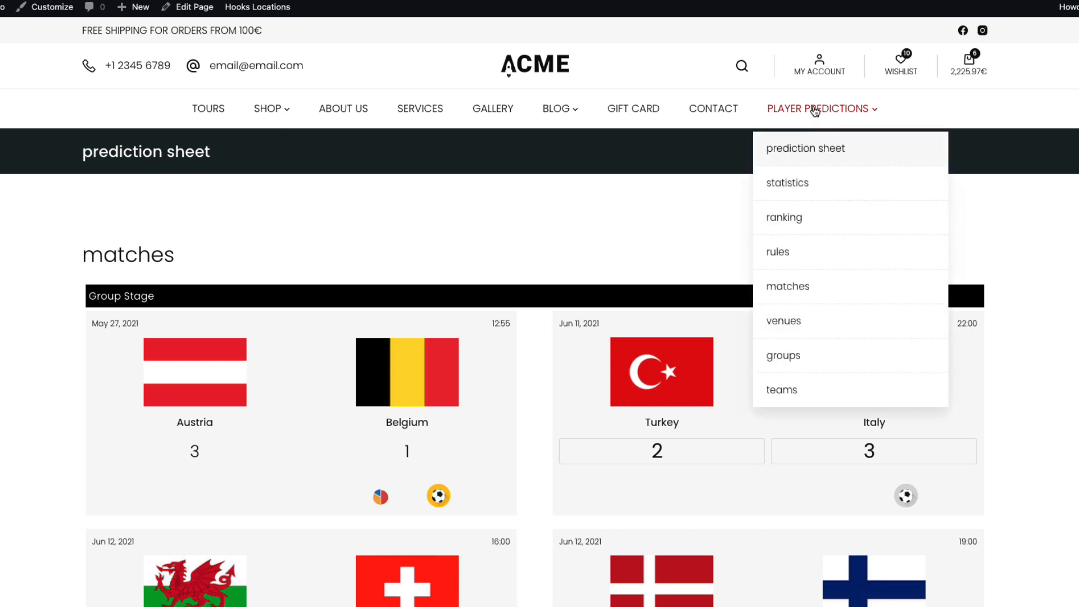
left_click(815, 110)
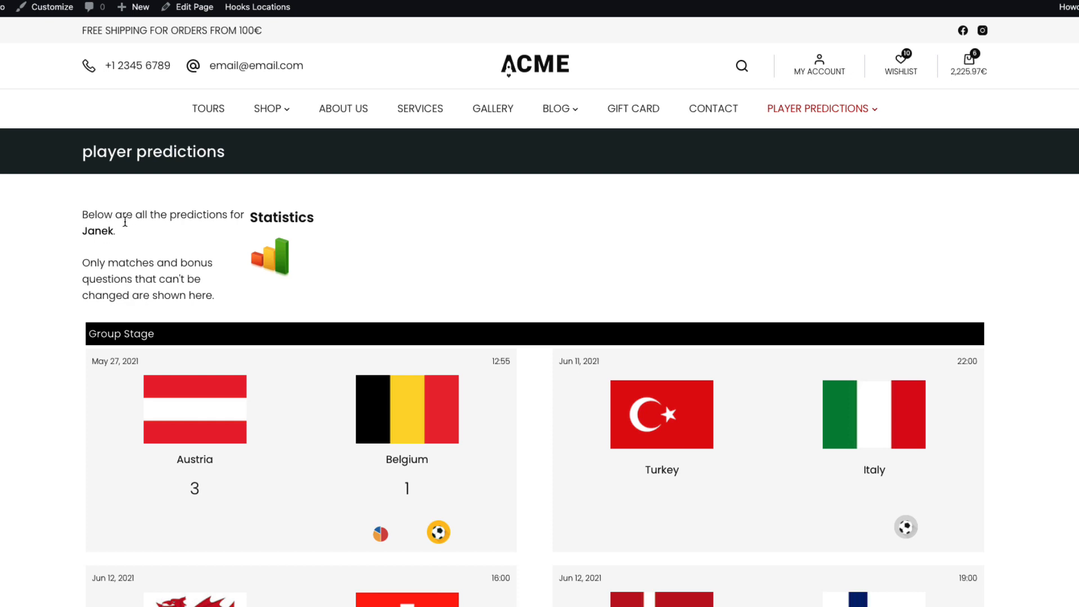
mouse_move(855, 112)
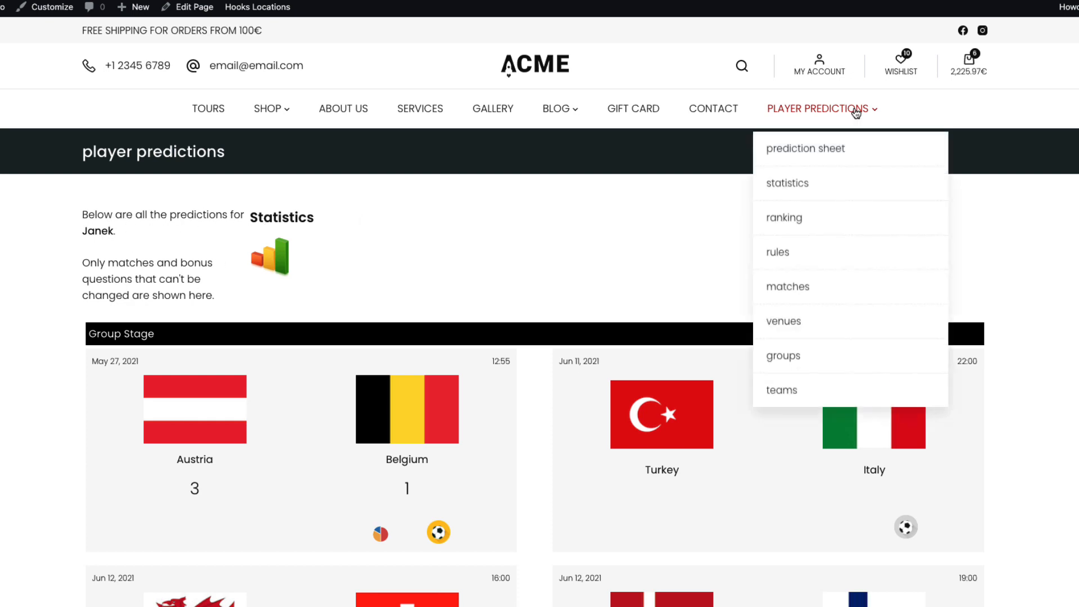
left_click(787, 218)
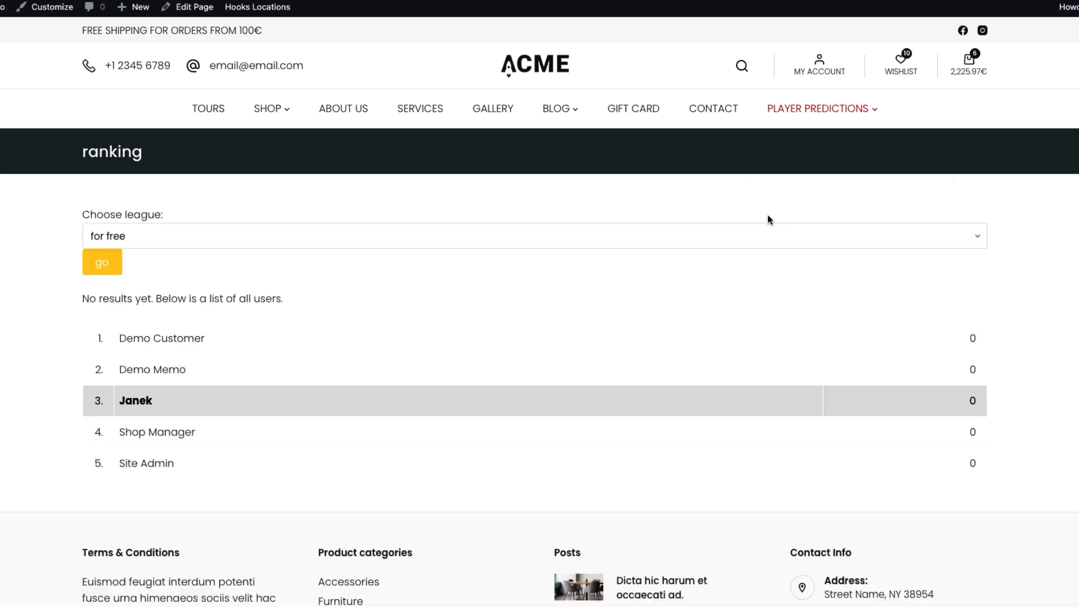
From the ranking, inspect two other players' Austria–Belgium predictions, including their 1–3 score
left_click(149, 433)
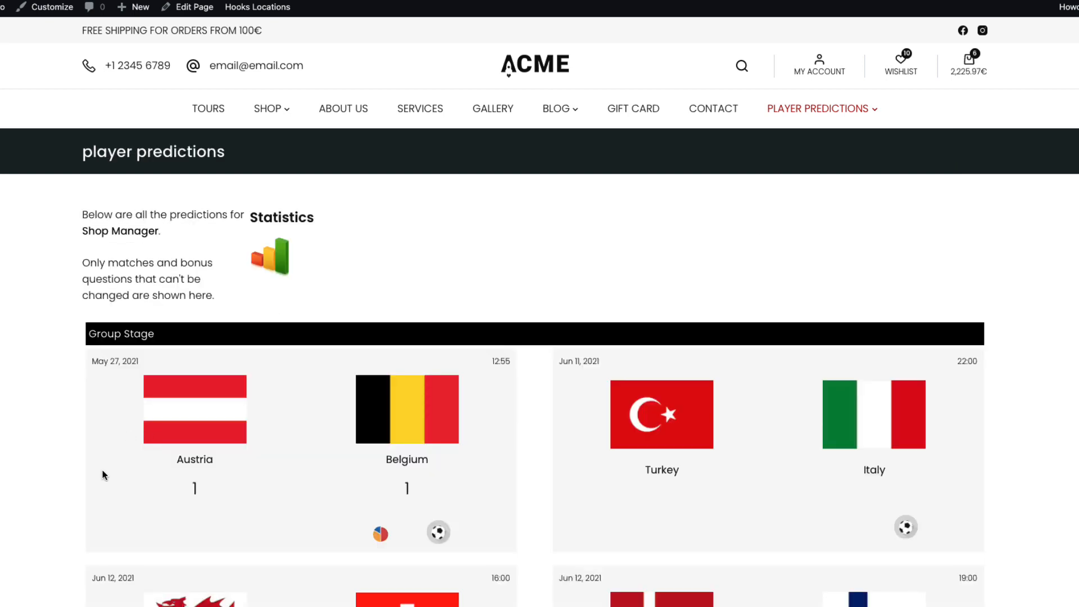
left_click_drag(207, 487, 171, 489)
left_click_drag(415, 489, 400, 489)
key("super+Left")
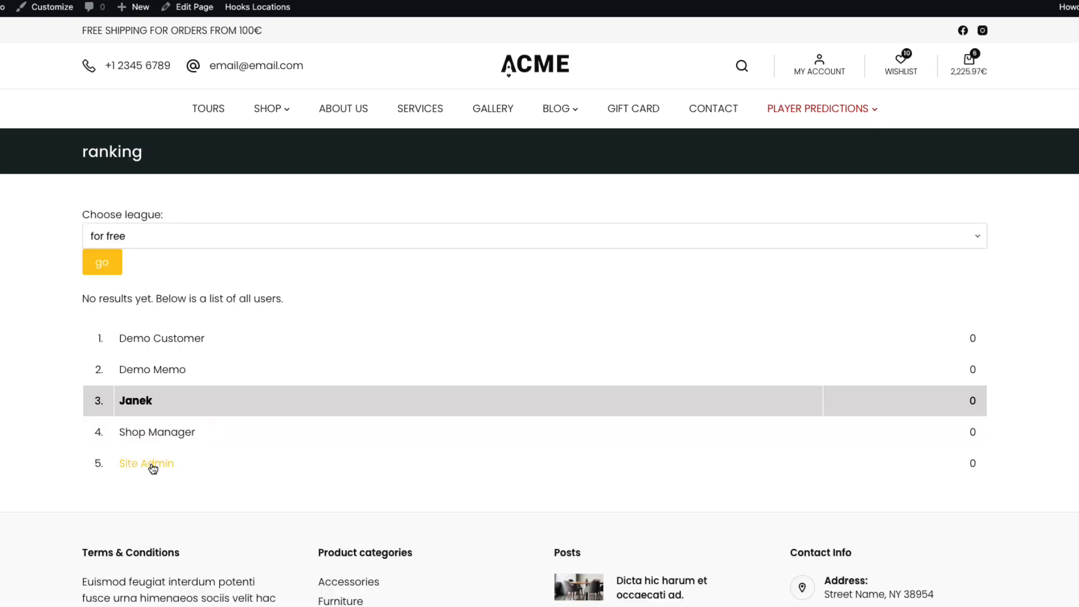
left_click(173, 339)
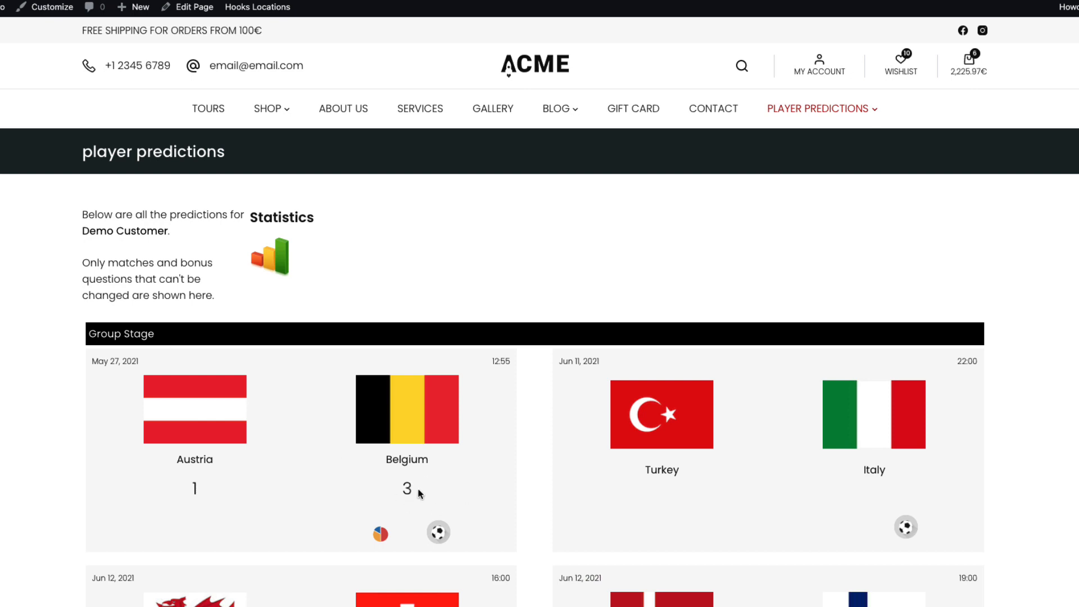
left_click_drag(417, 490, 391, 491)
double_click(198, 488)
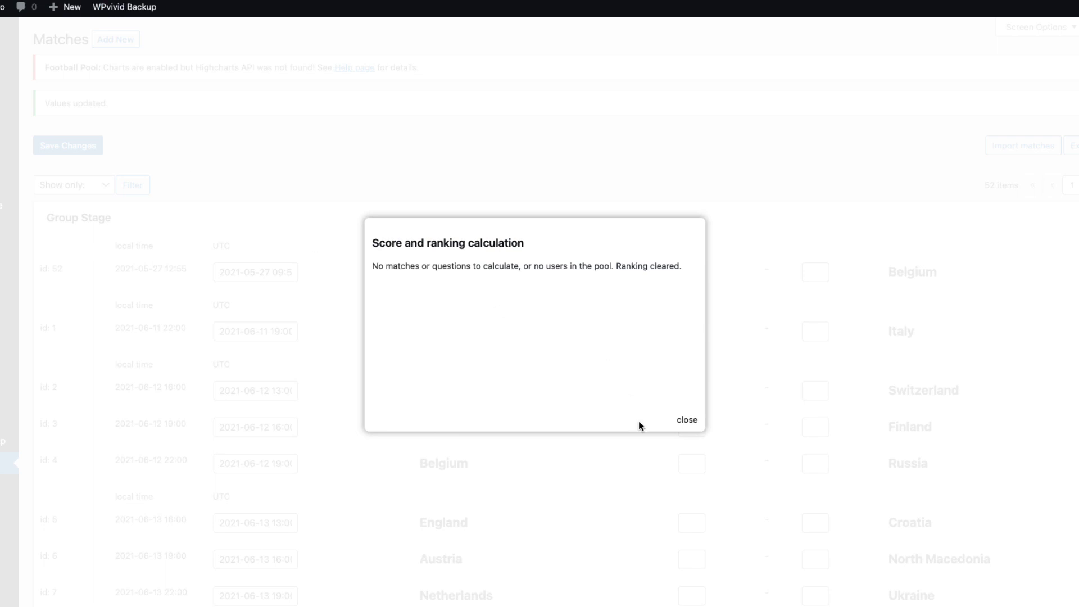
Dismiss the calculation message and enter Austria 3–1 Belgium as the actual match result
left_click(686, 420)
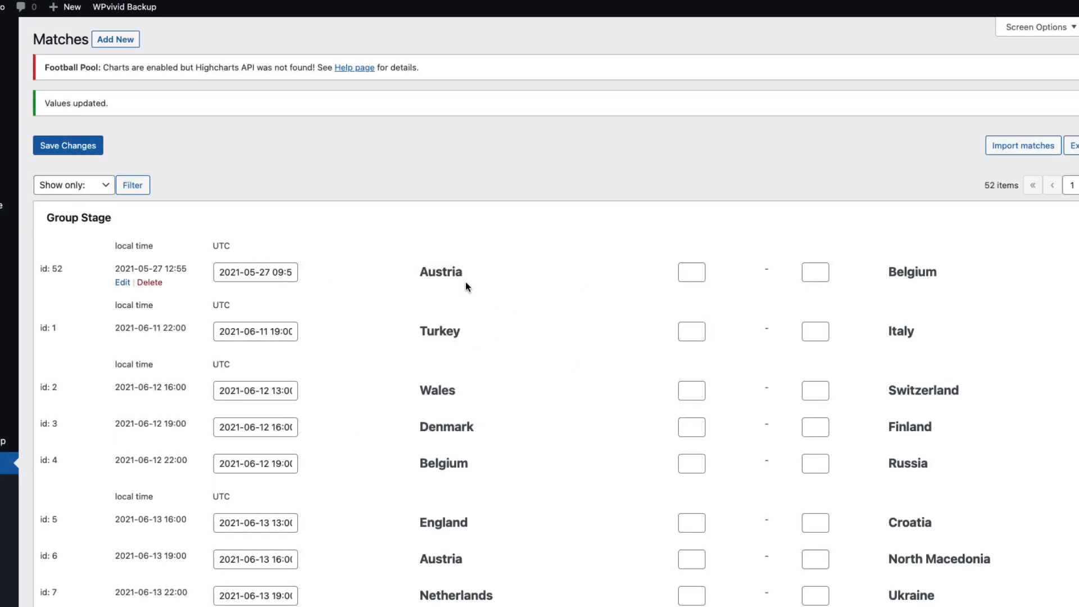
left_click(694, 271)
type("3")
left_click(804, 272)
type("1")
Save the result to recalculate scores and review the calculation's elapsed time
scroll(718, 234, "down", 20)
left_click(84, 583)
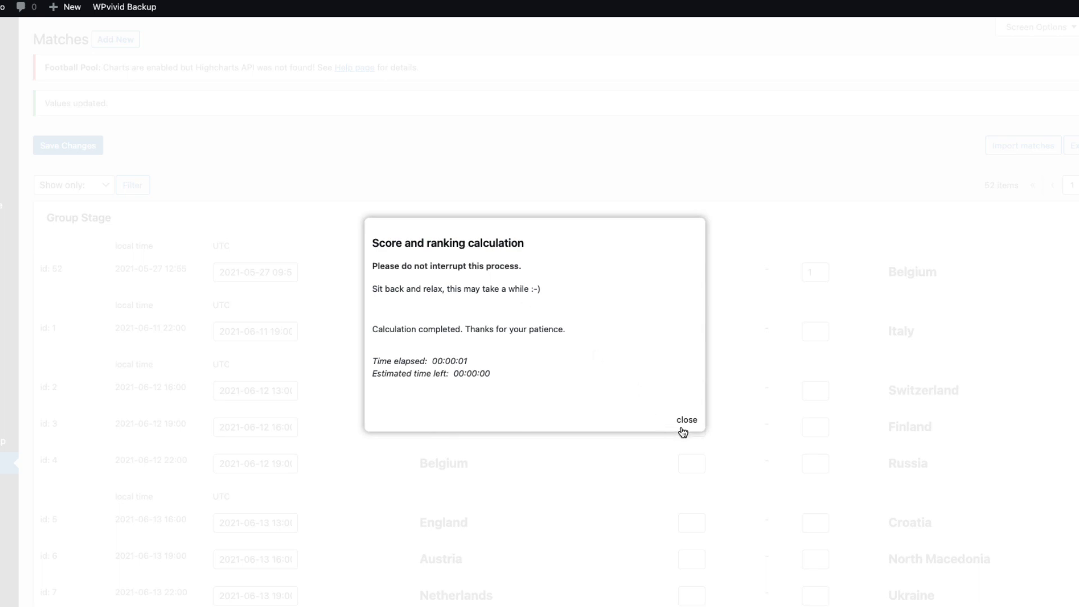
left_click_drag(490, 374, 432, 361)
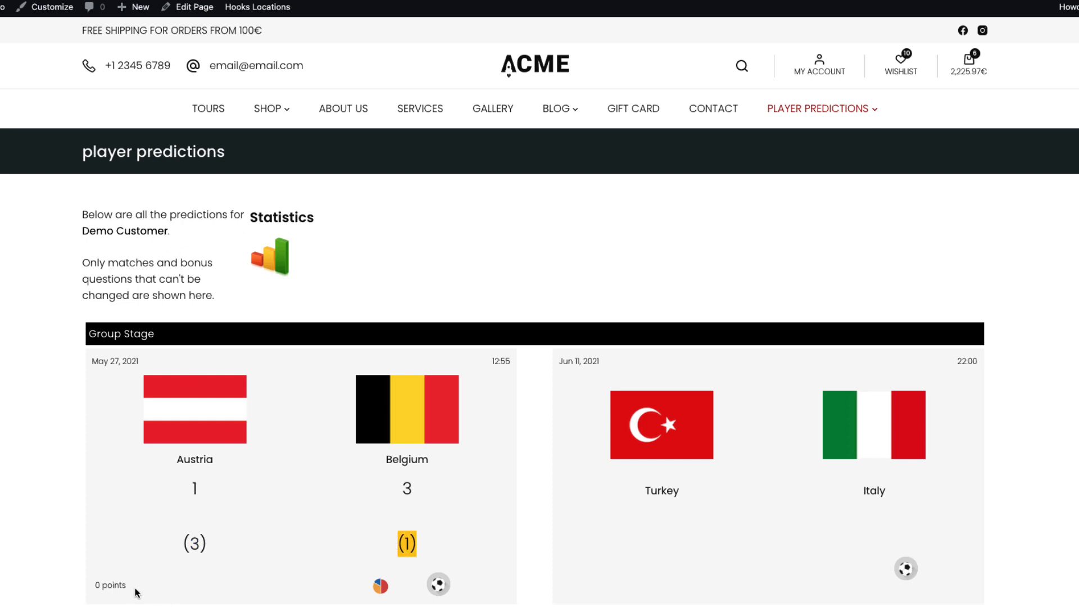
Open the recalculated ranking and the 10-point leader's joker-backed Austria 3–1 Belgium prediction
mouse_move(845, 110)
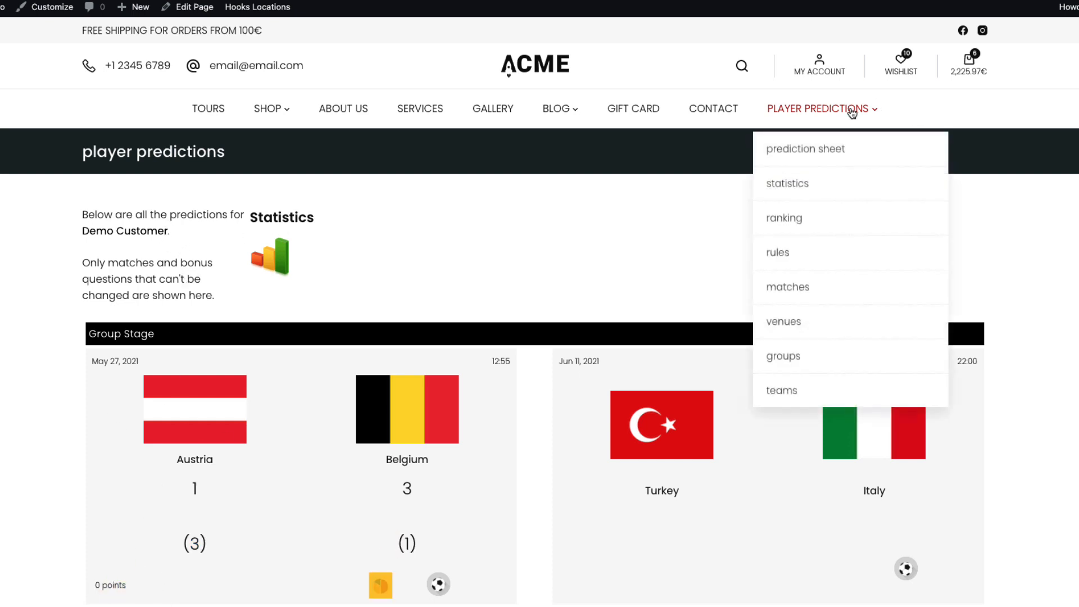
left_click(785, 223)
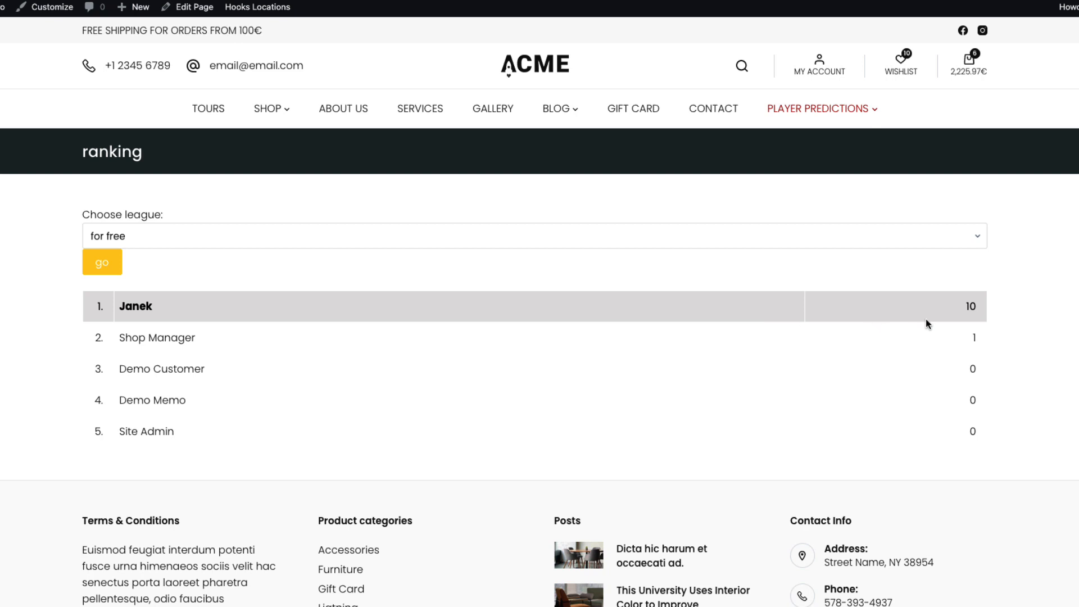
scroll(250, 269, "down", 1)
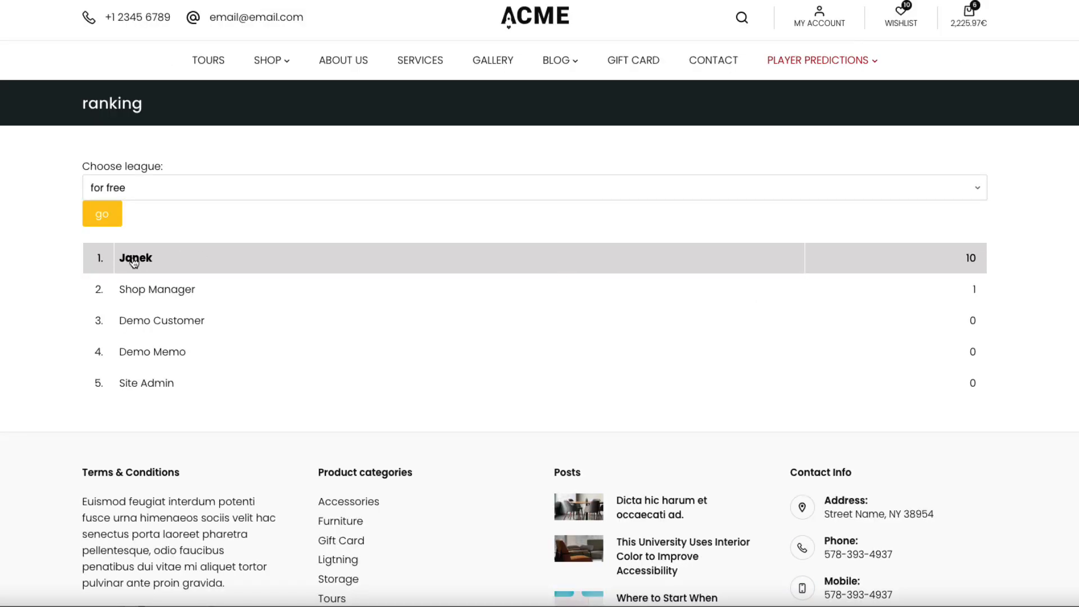
left_click(143, 256)
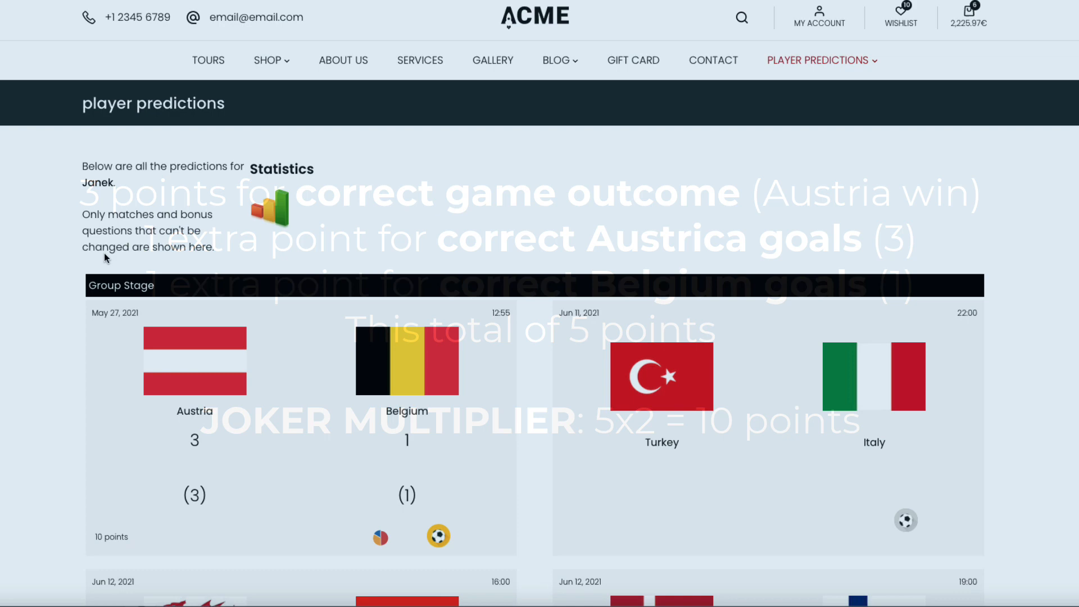
scroll(52, 277, "down", 2)
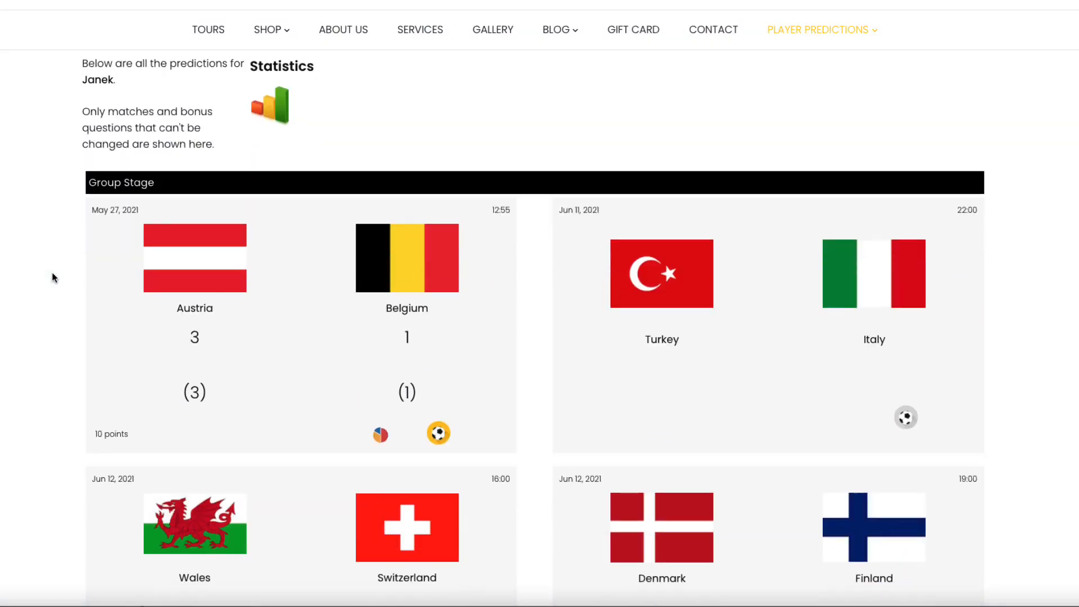
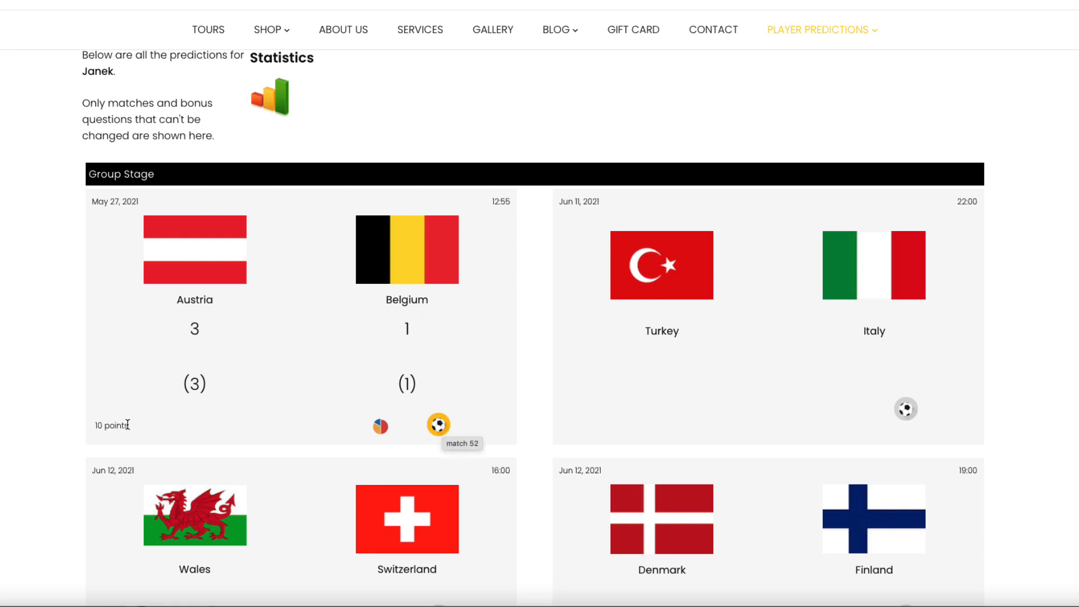
Open the ranking and select another player to see their predictions
mouse_move(819, 29)
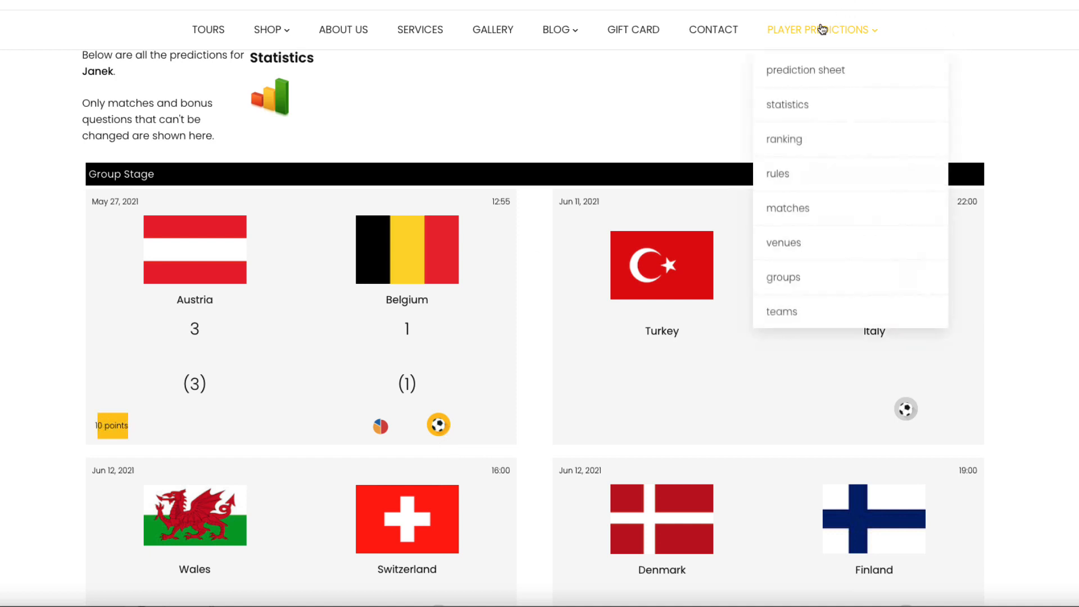
left_click(792, 140)
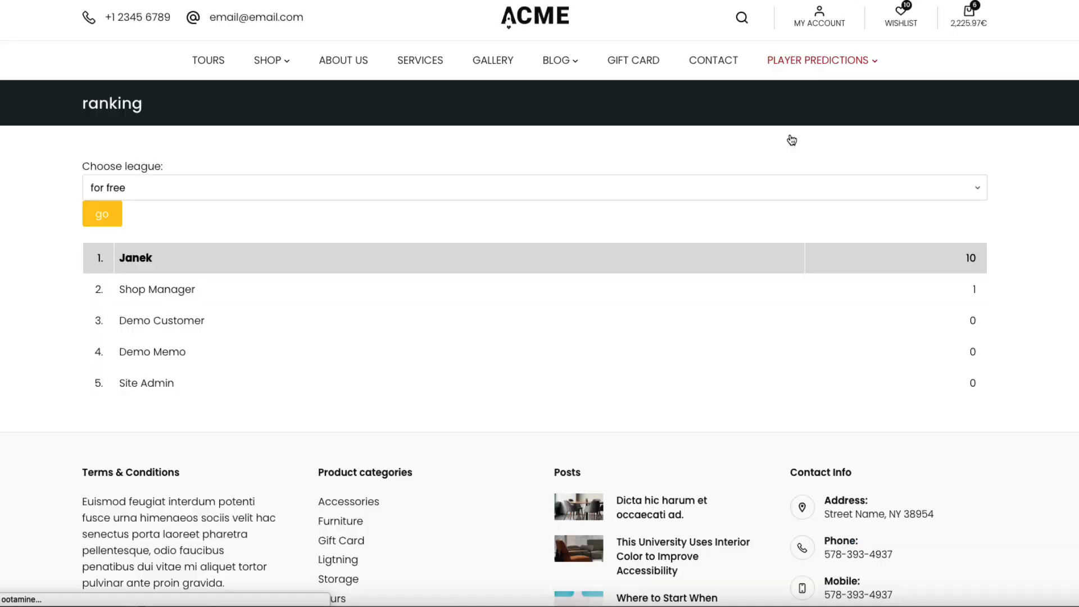
left_click(174, 290)
Review that player's 1–1 prediction for Austria–Belgium
scroll(191, 367, "down", 3)
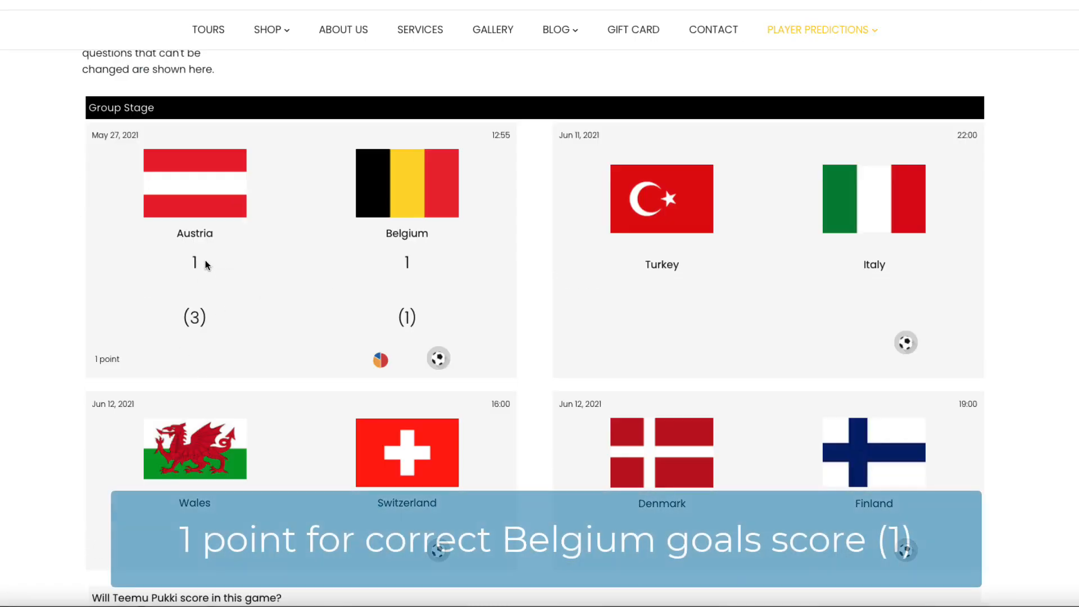
left_click_drag(203, 260, 191, 259)
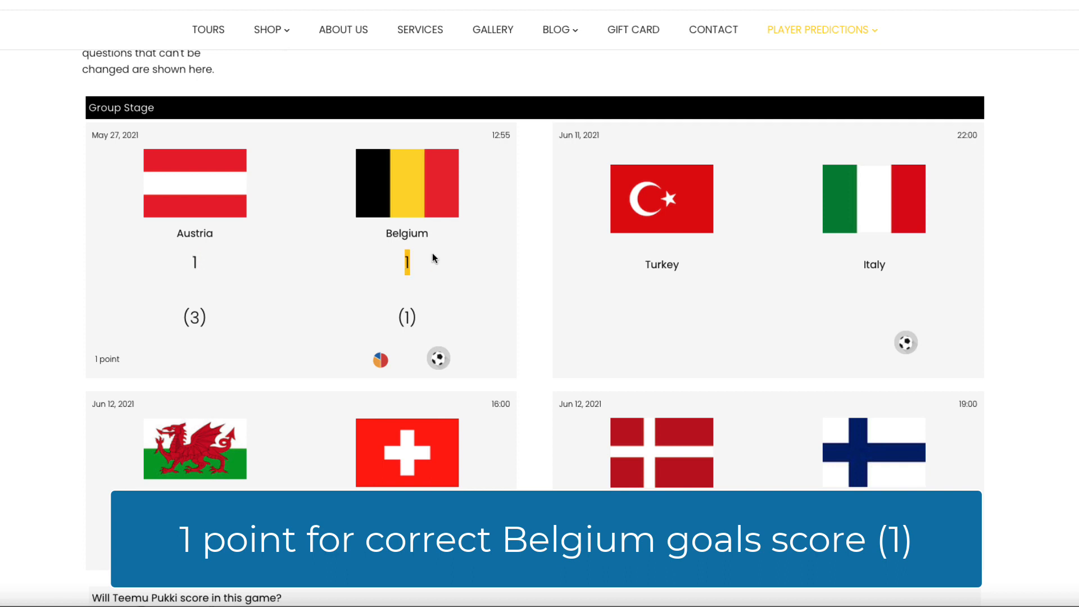
left_click_drag(423, 258, 405, 260)
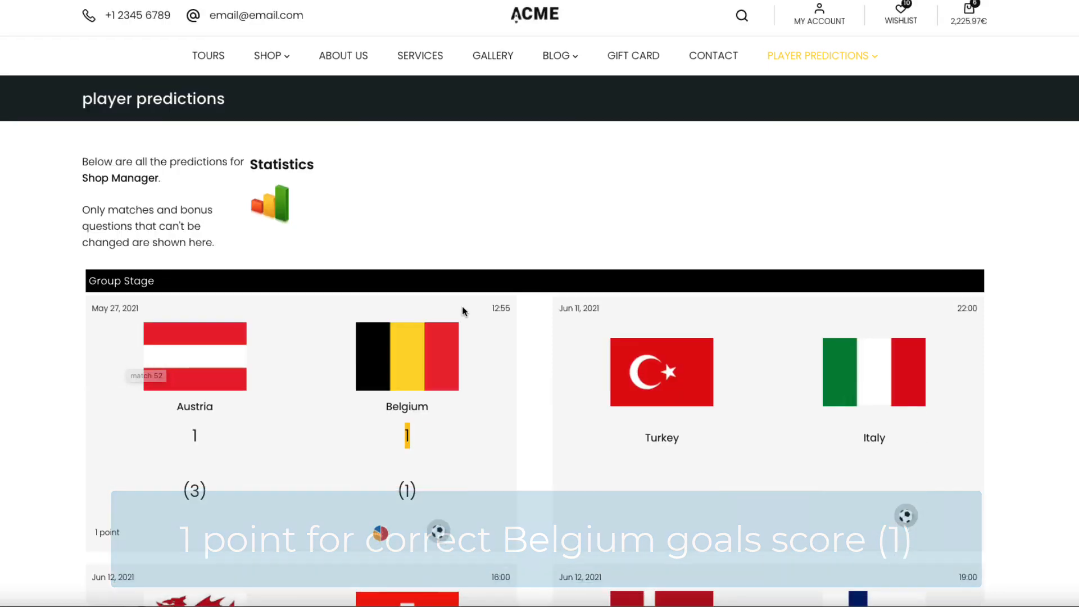
scroll(462, 306, "up", 3)
mouse_move(798, 78)
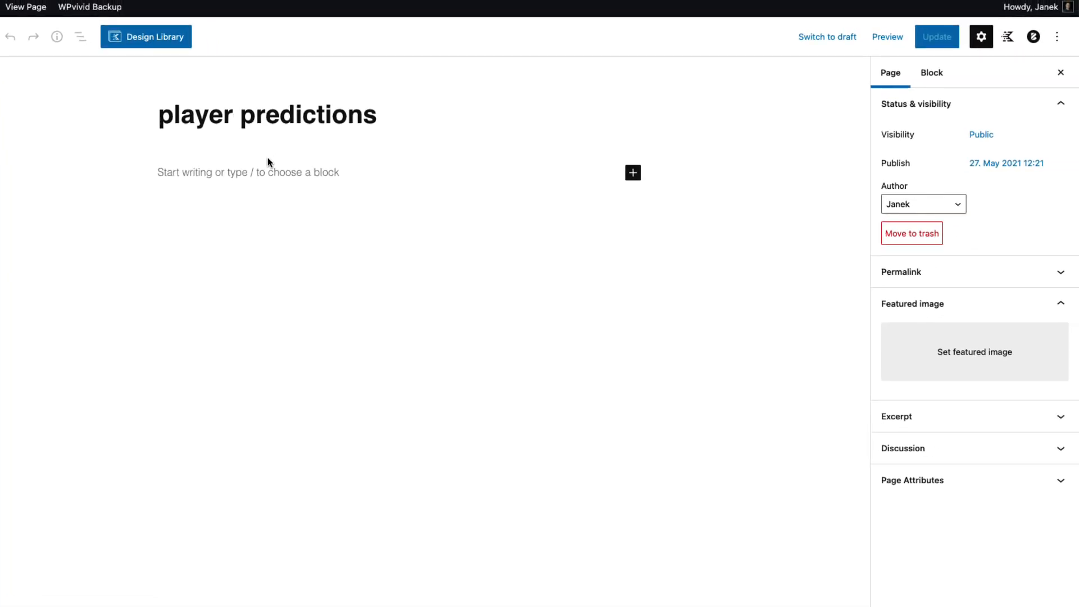
Set the page layout to Right Sidebar in the Blocksy page settings and update
left_click(1032, 37)
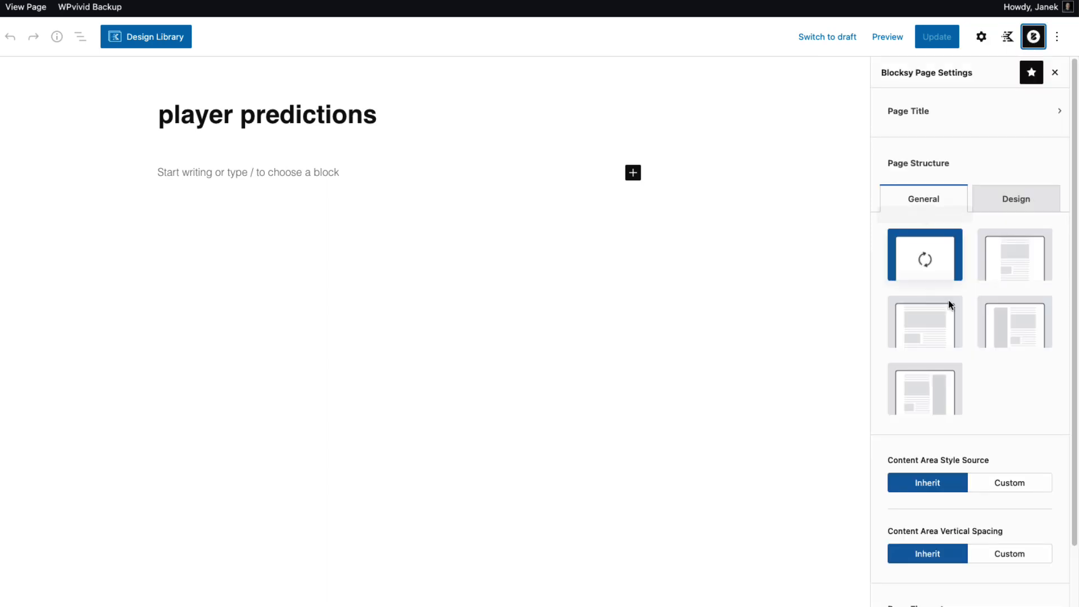
left_click(933, 388)
left_click(937, 36)
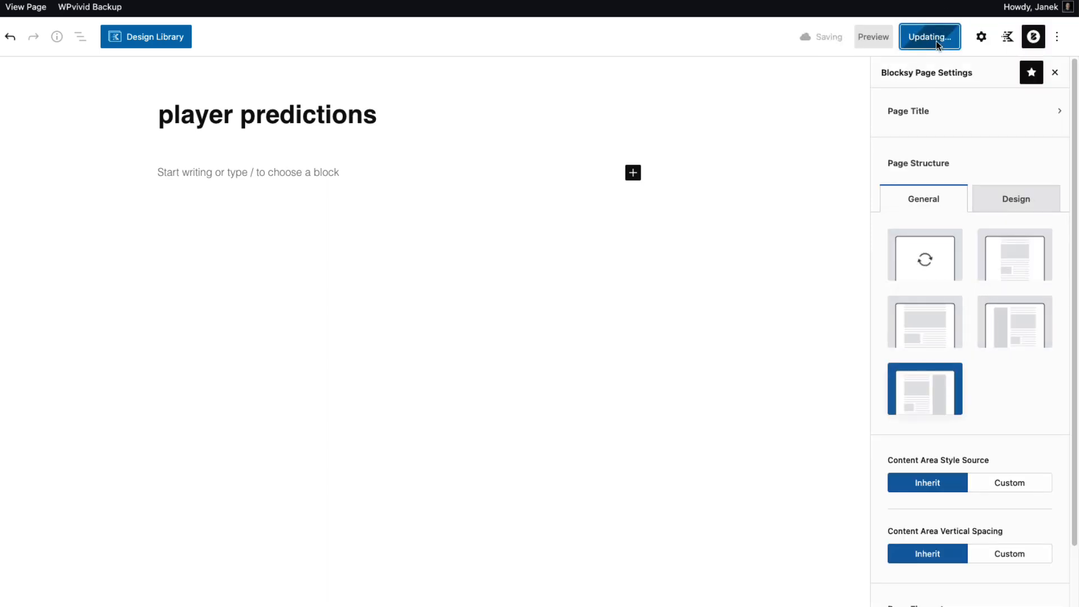
Insert a Classic block into the empty page body via /cl
left_click(198, 171)
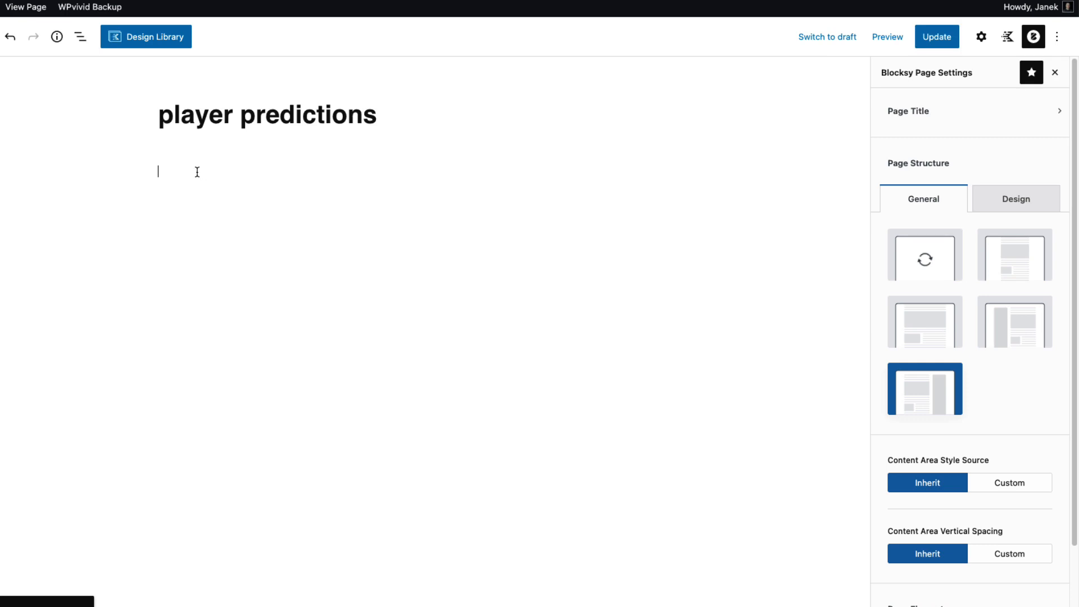
type("/cl")
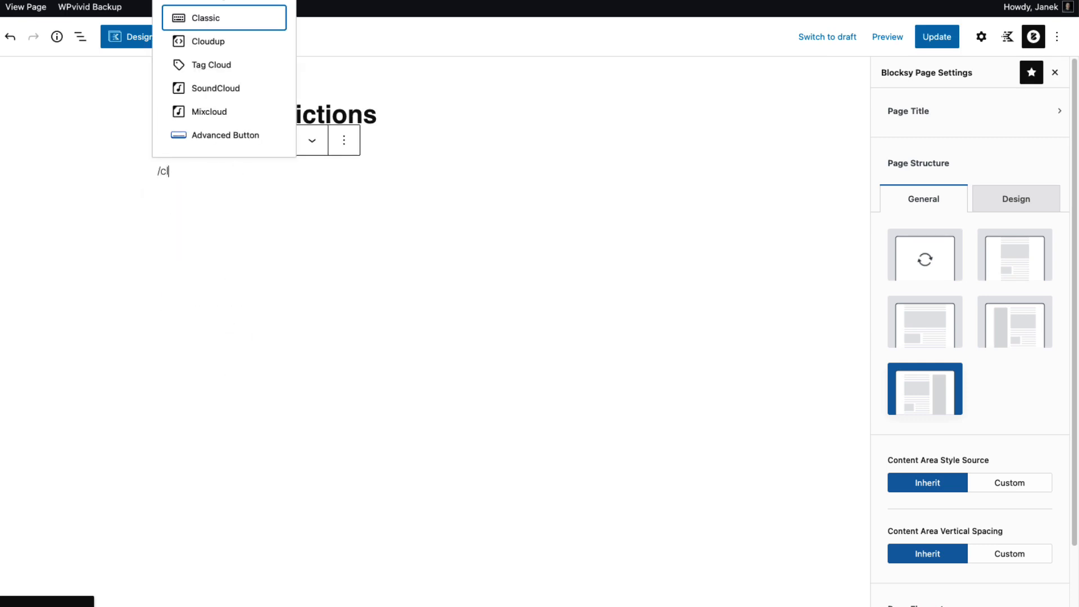
left_click(219, 20)
left_click(314, 173)
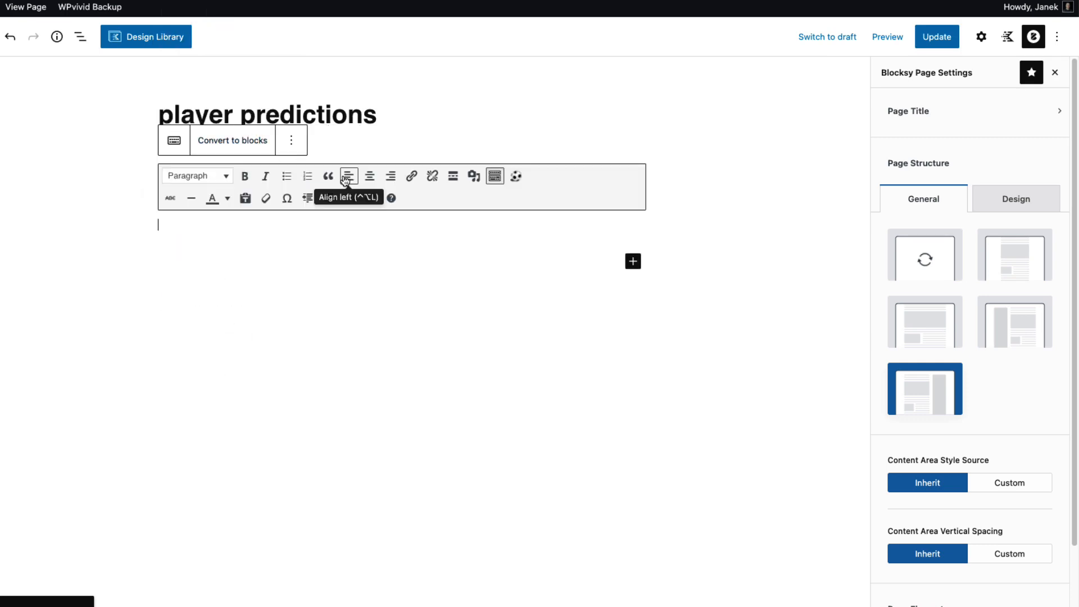
Add a Countdown shortcode to the next match with 'Next match' text, then update and view
left_click(516, 178)
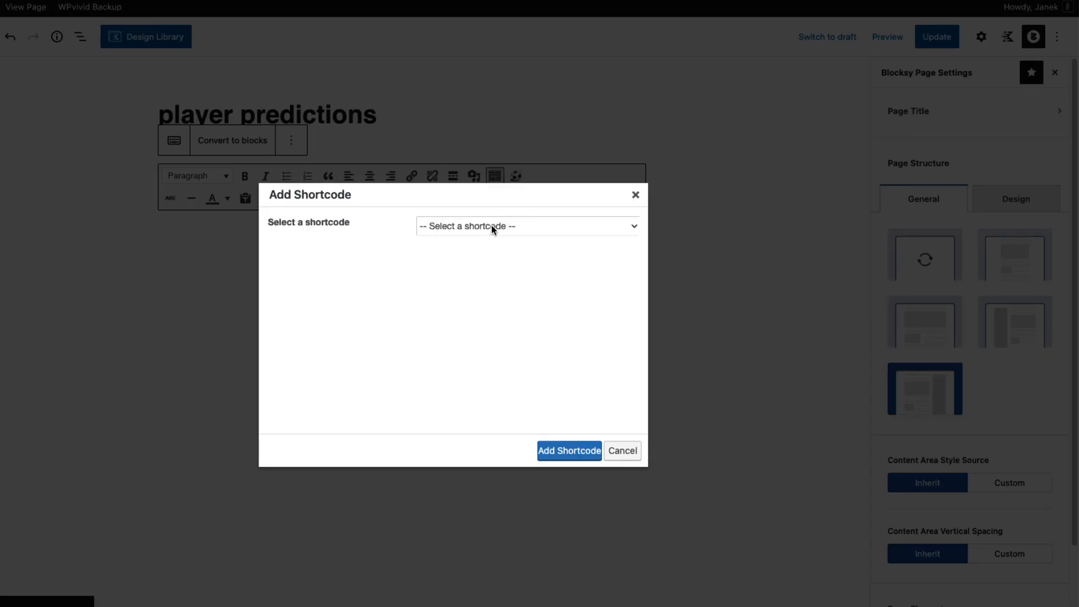
left_click(491, 225)
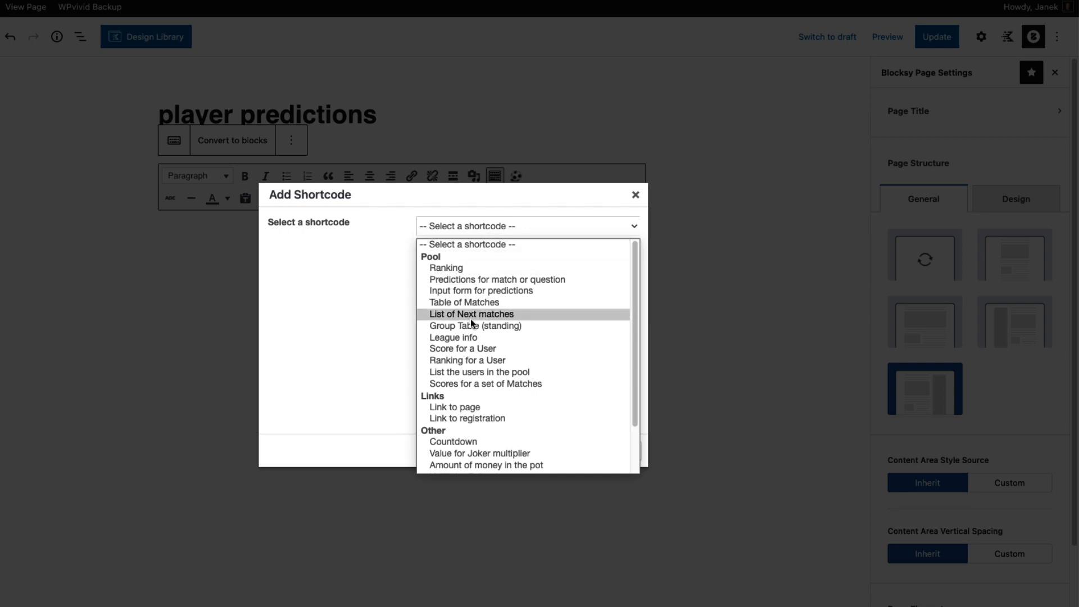
scroll(476, 359, "down", 2)
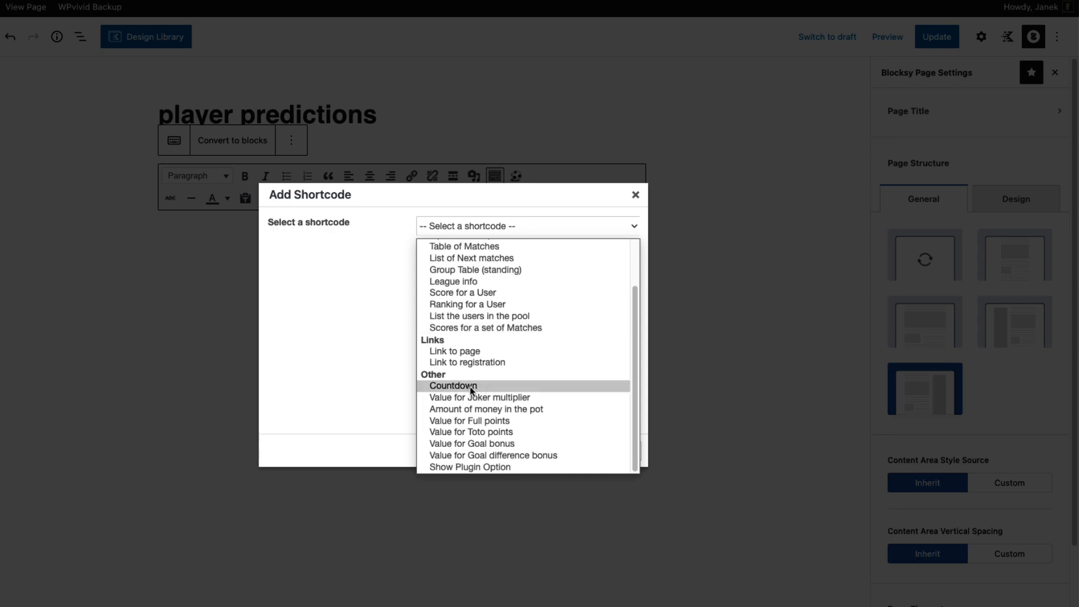
left_click(471, 387)
left_click(439, 320)
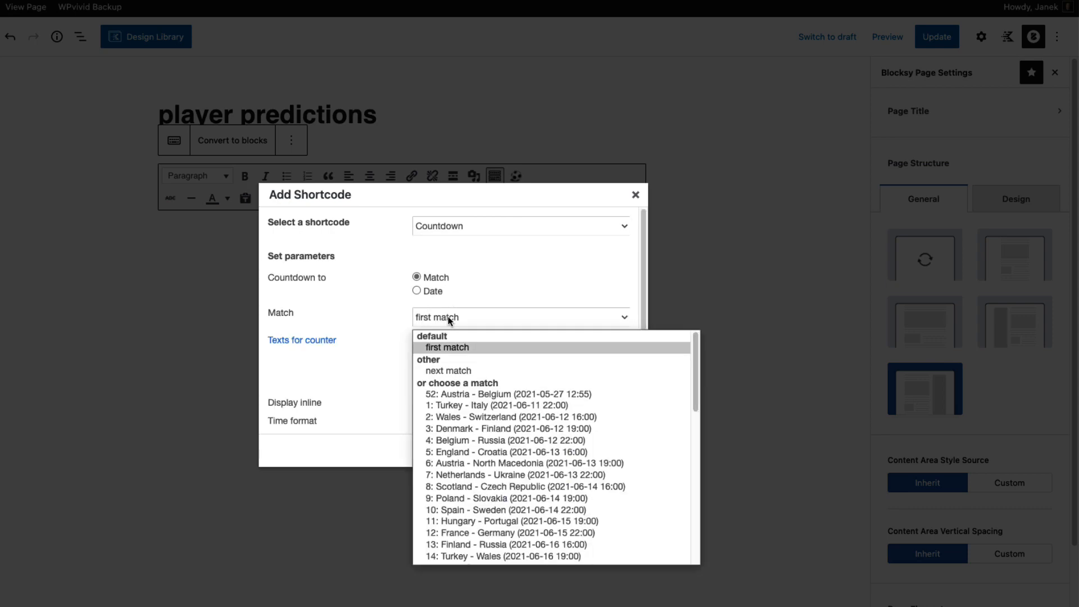
left_click(448, 372)
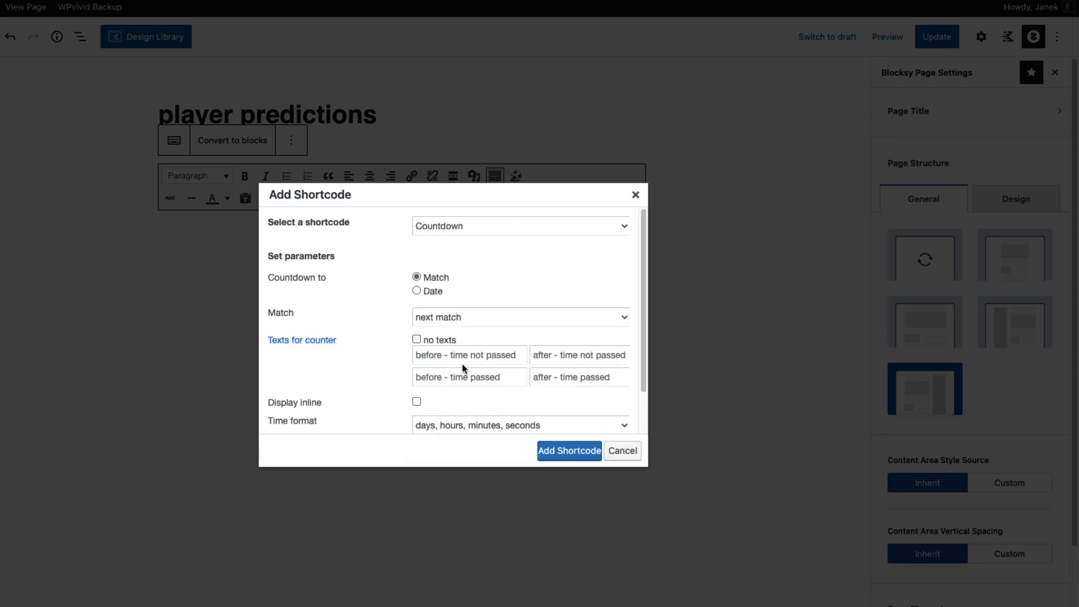
left_click(435, 352)
type("Next match")
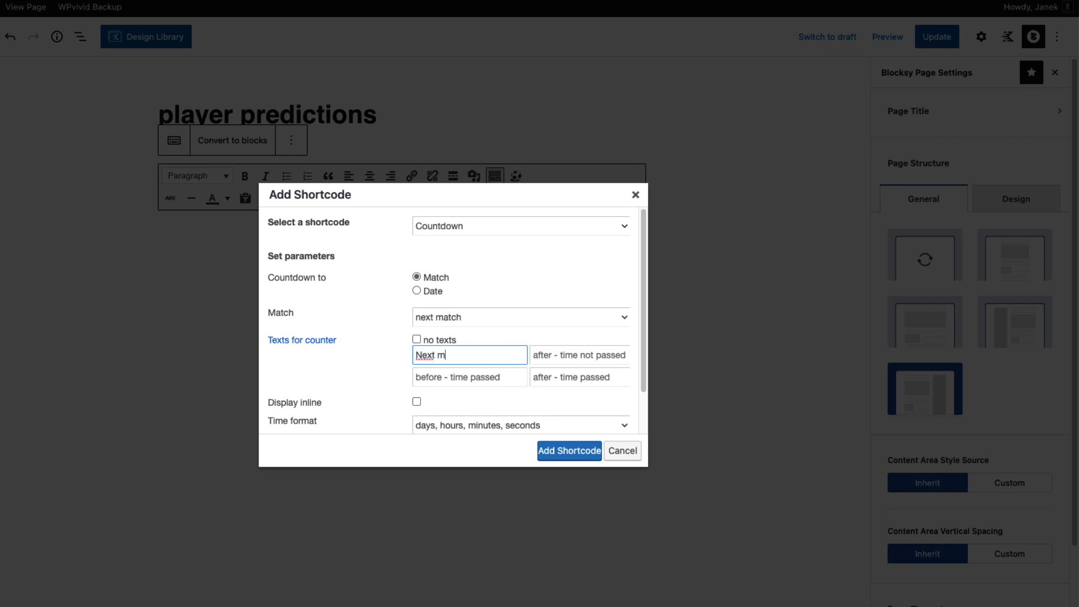
left_click(563, 450)
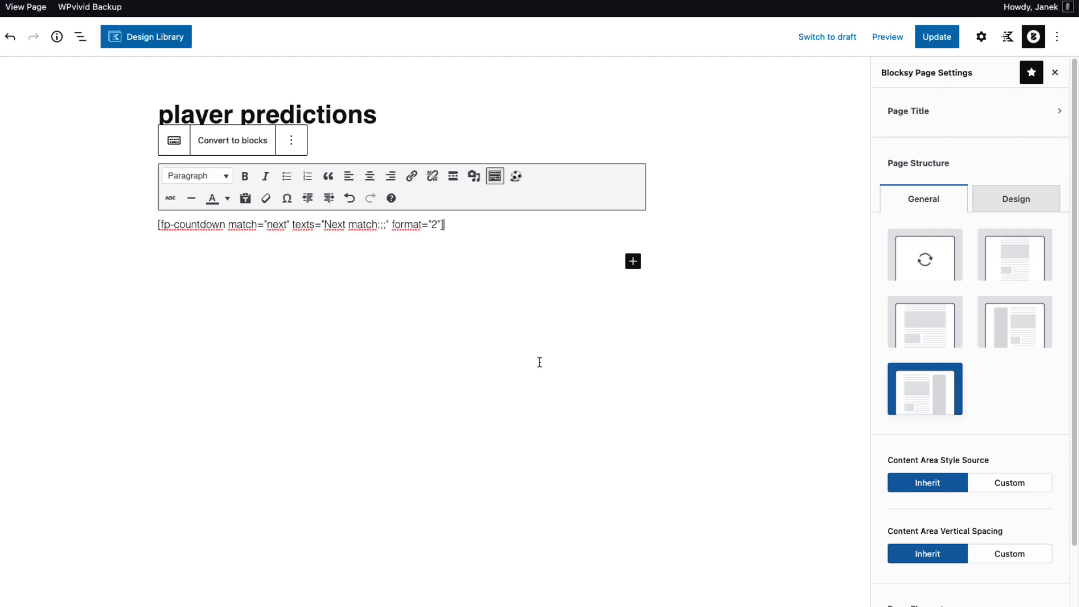
left_click(952, 39)
left_click(21, 12)
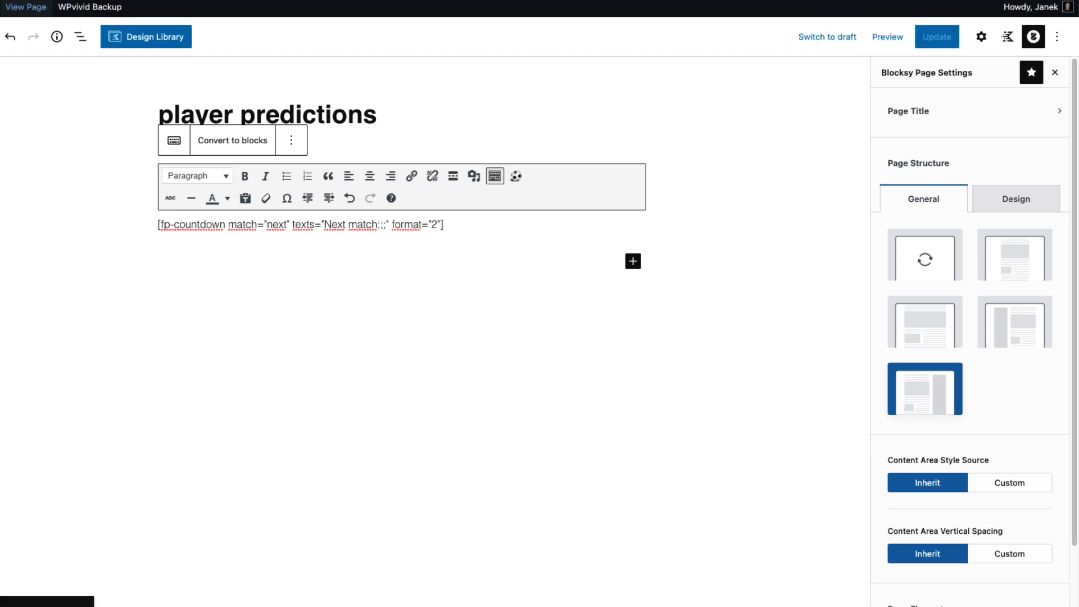
Check the Next match countdown line on the live page, then return to the editor
scroll(105, 189, "down", 1)
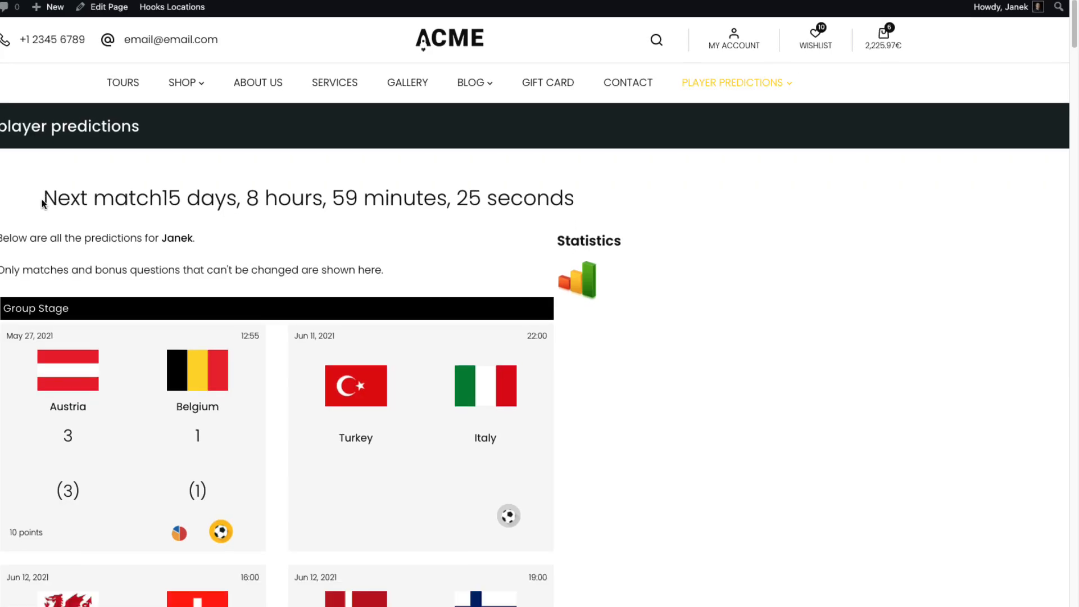
left_click_drag(44, 202, 585, 202)
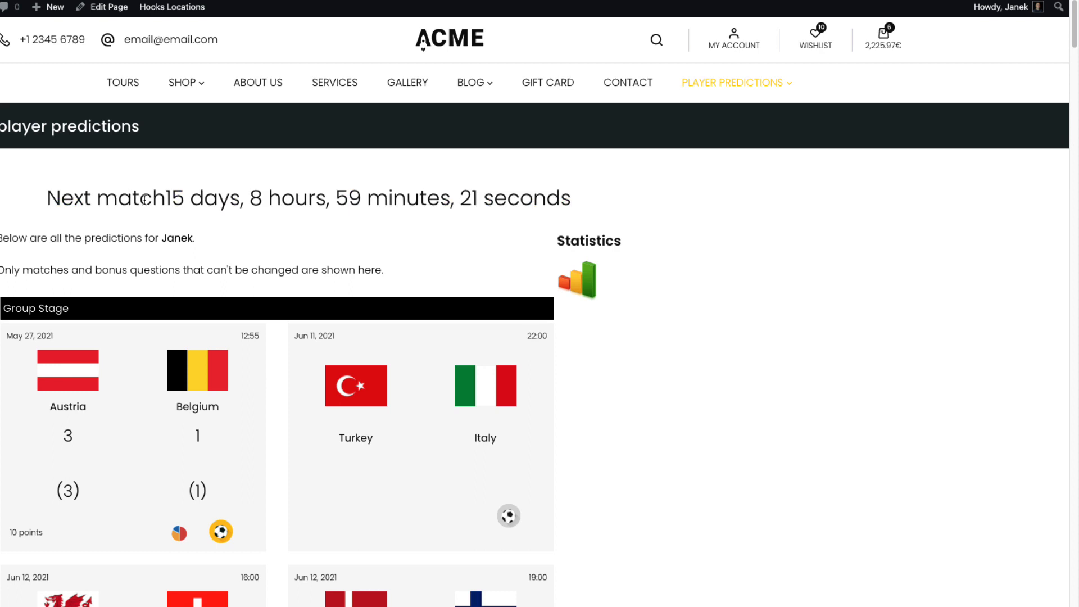
key("alt+Left")
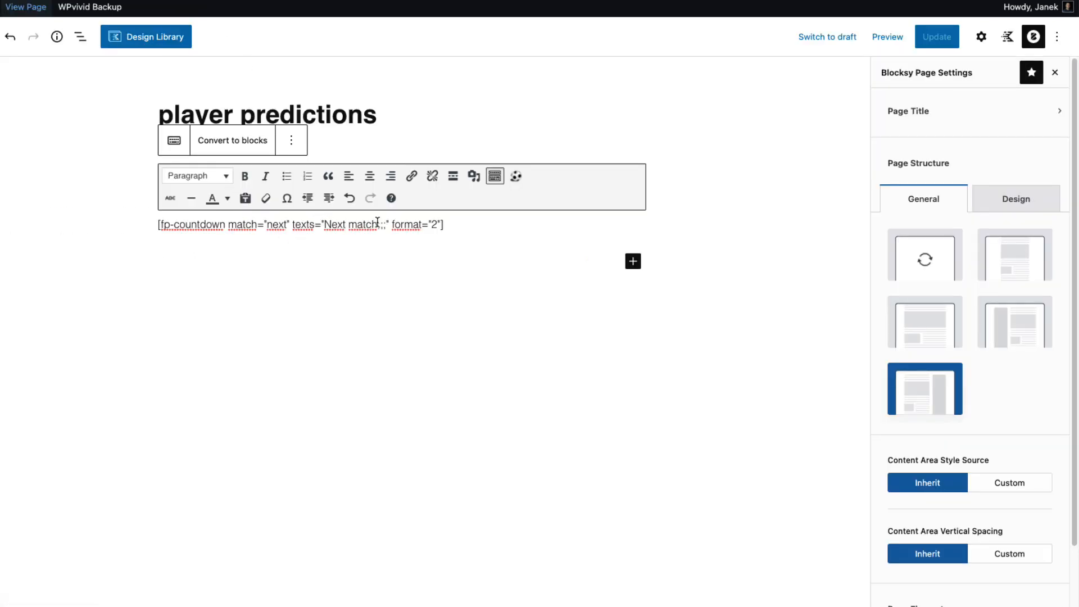
Delete the countdown shortcode and remove the Classic block from the page
left_click_drag(456, 223, 160, 224)
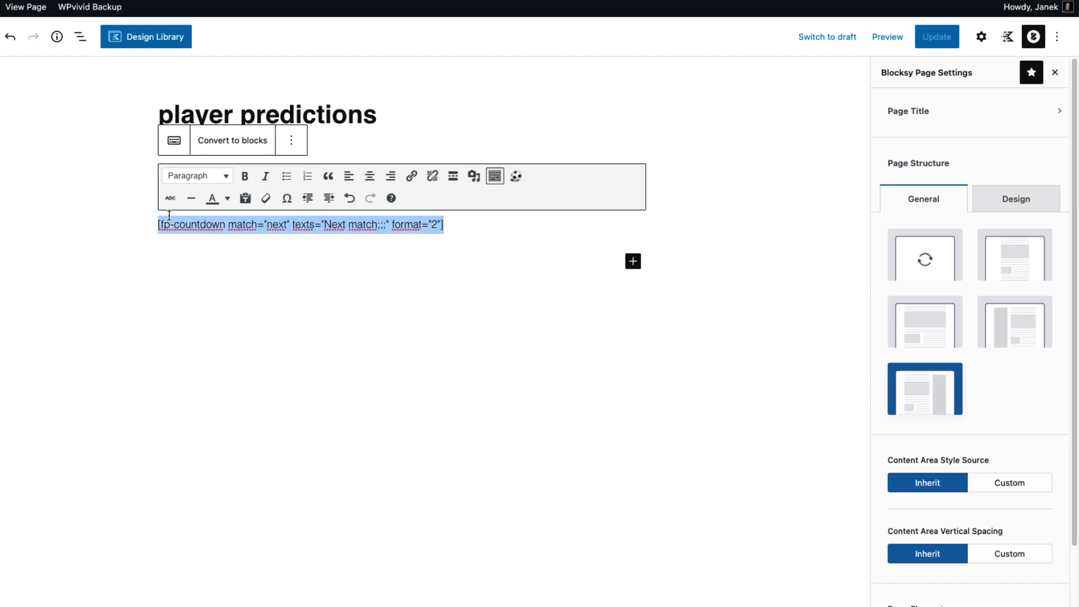
key("BackSpace")
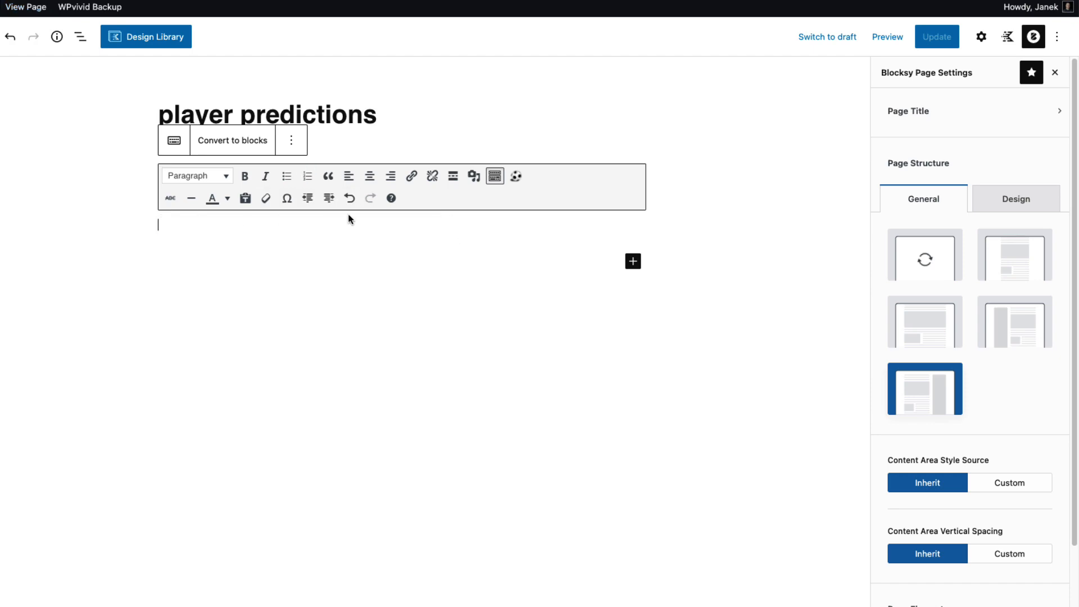
left_click(516, 176)
left_click(512, 226)
scroll(513, 322, "down", 2)
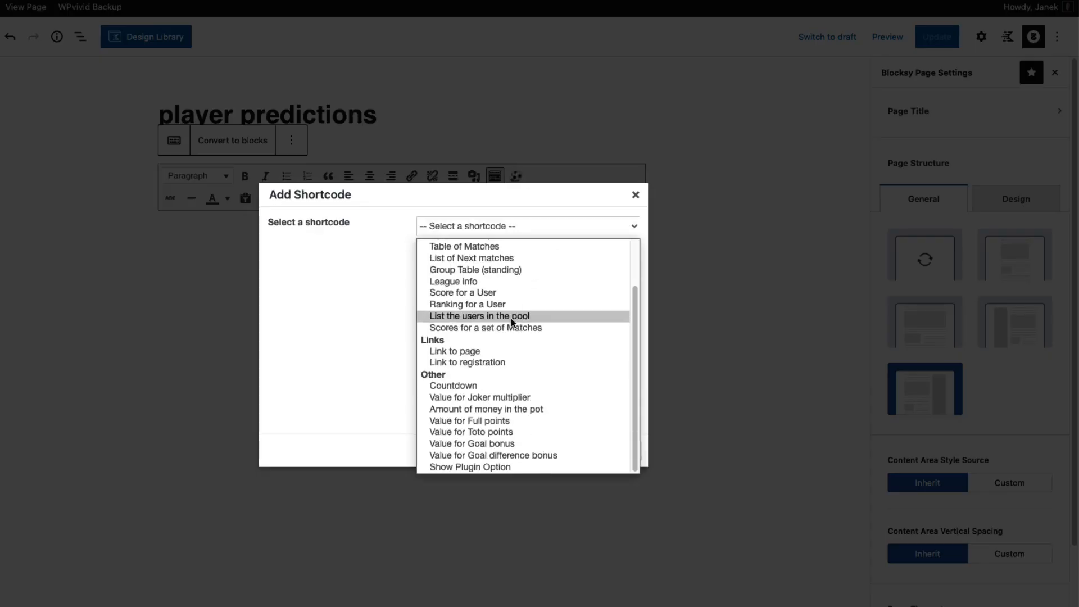
left_click(635, 196)
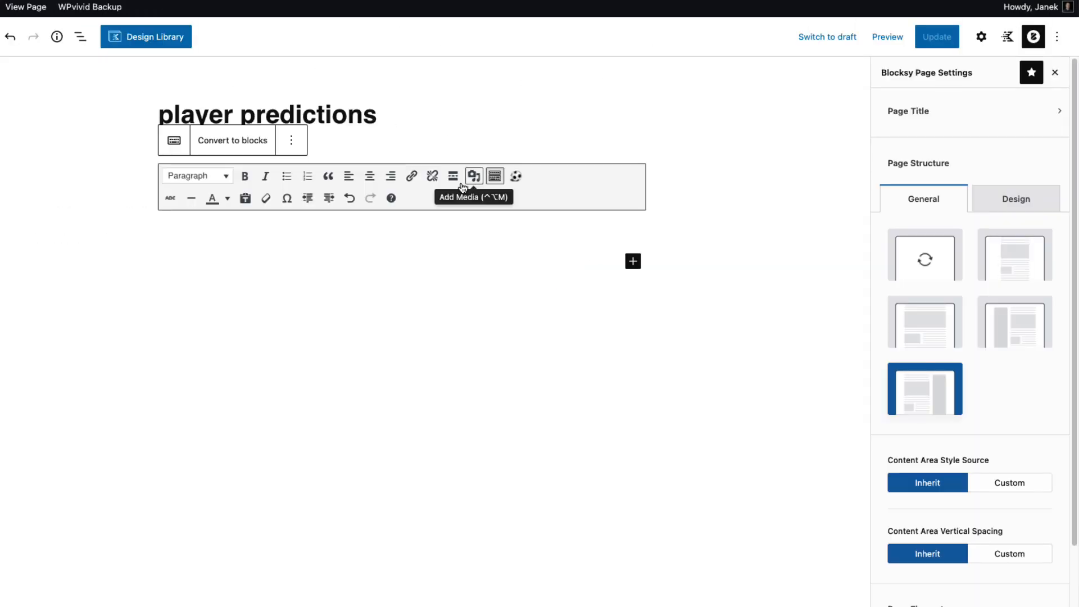
left_click(291, 140)
left_click(308, 404)
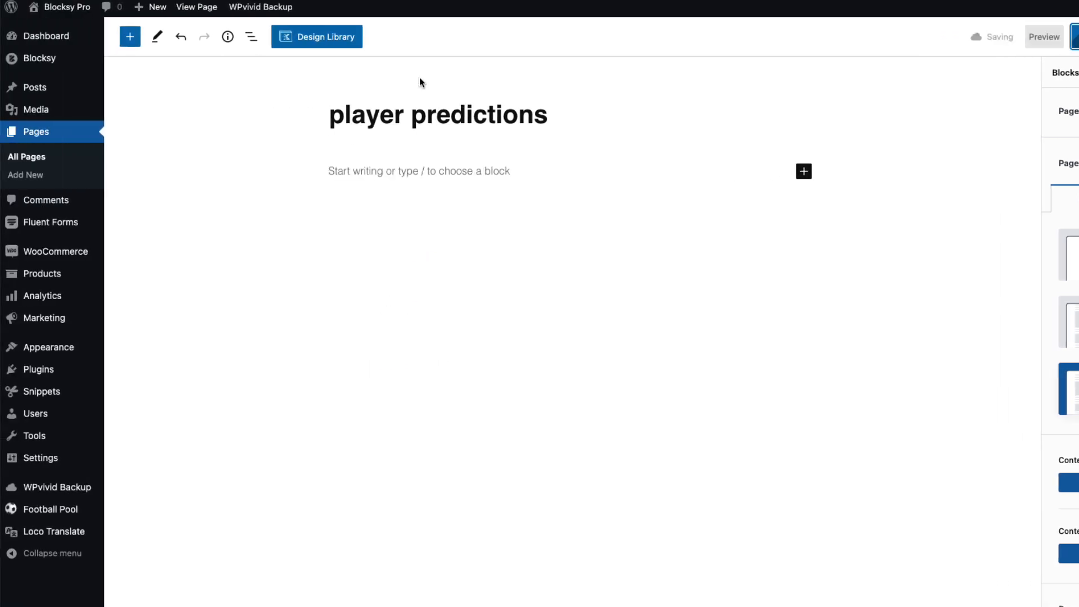
Add the Countdown Next Prediction Widget to the Main Sidebar titled 'Next match' and save
mouse_move(33, 352)
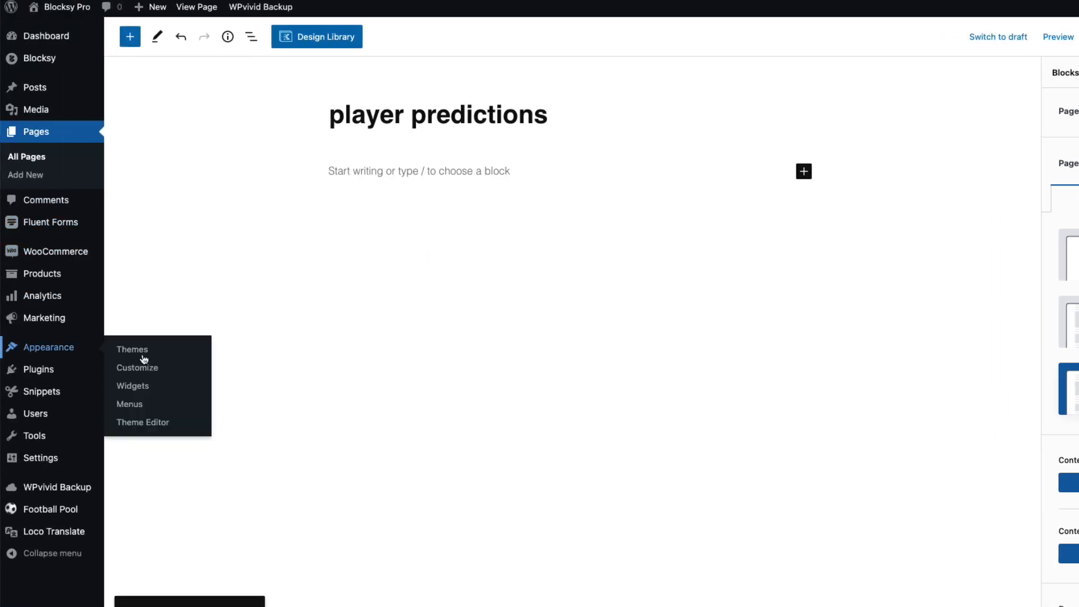
left_click(137, 388)
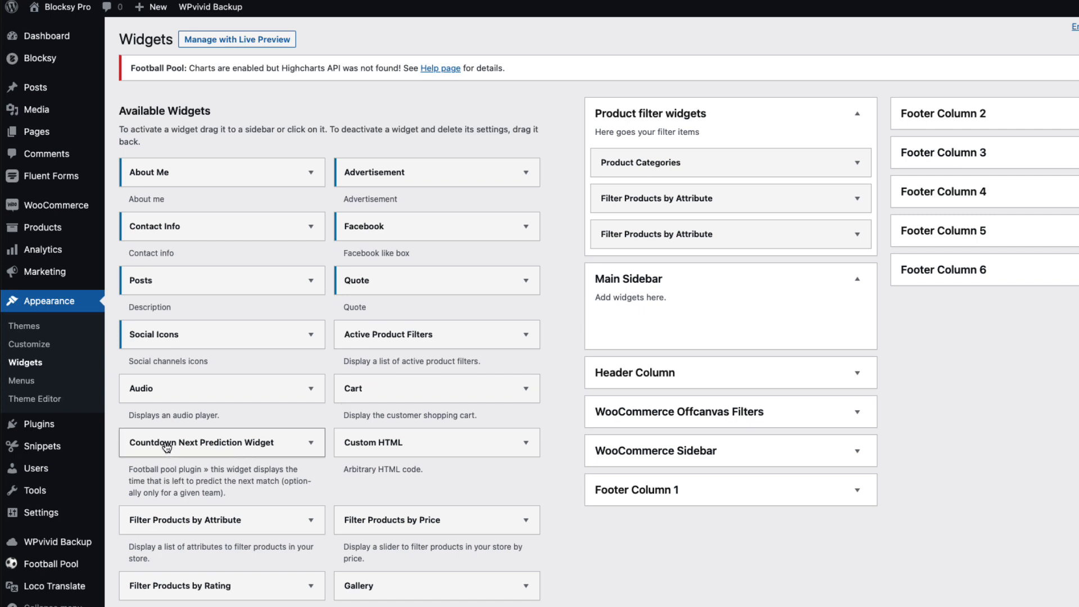
left_click_drag(161, 442, 688, 318)
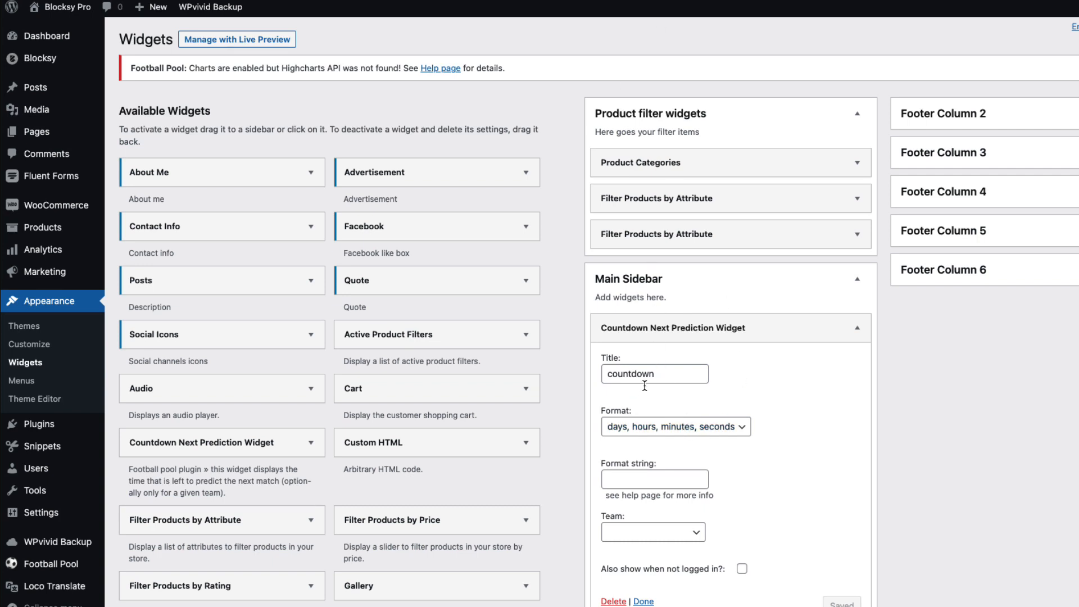
left_click_drag(660, 374, 589, 368)
type("Next match")
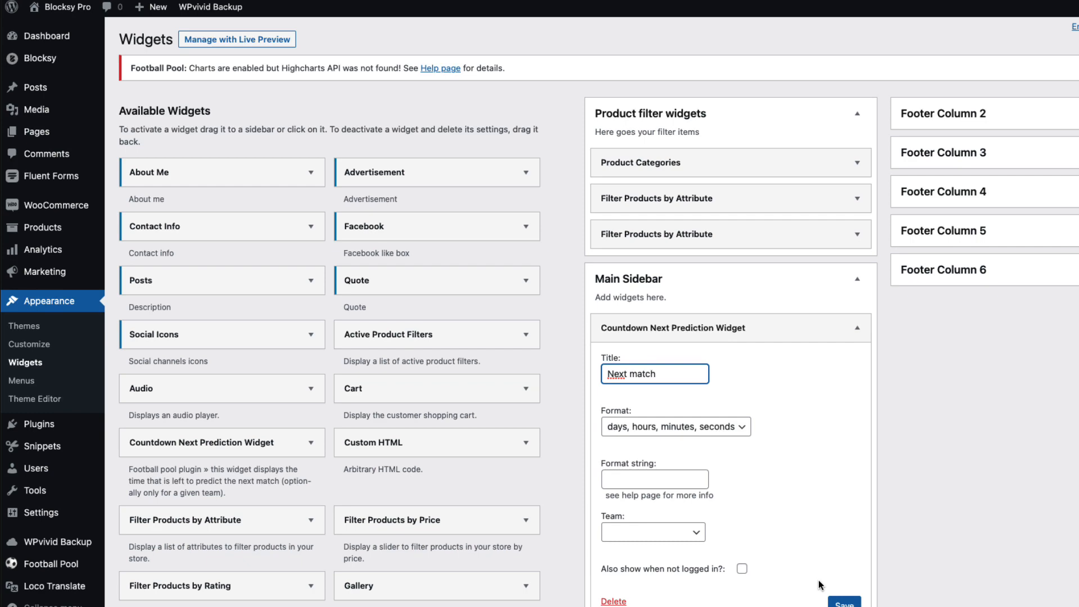
left_click(844, 602)
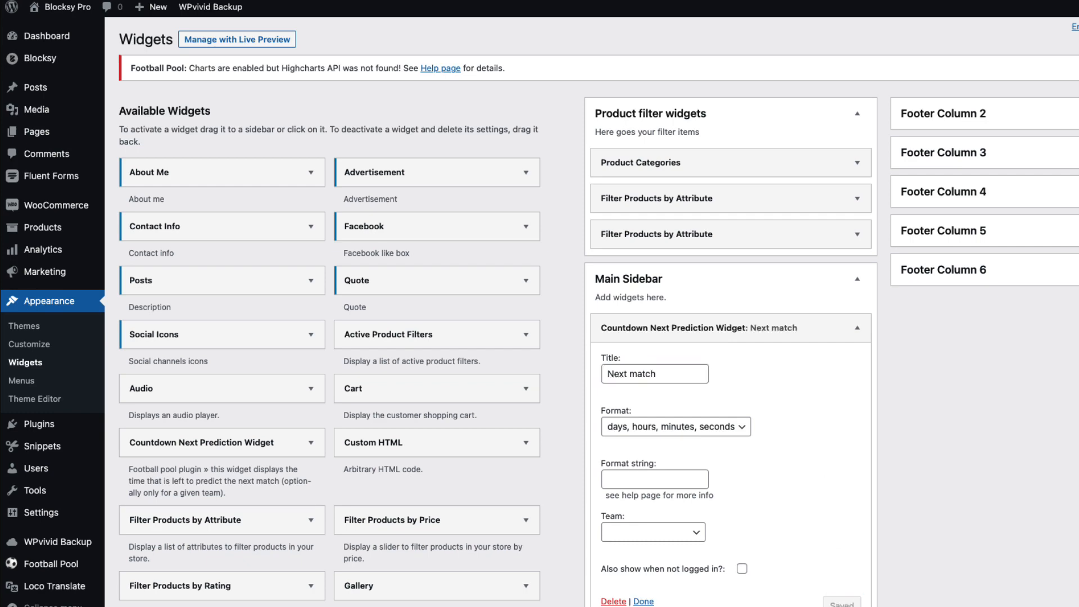
Reload the prediction sheet to confirm the 'Next match' countdown in the sidebar
key("ctrl+Tab")
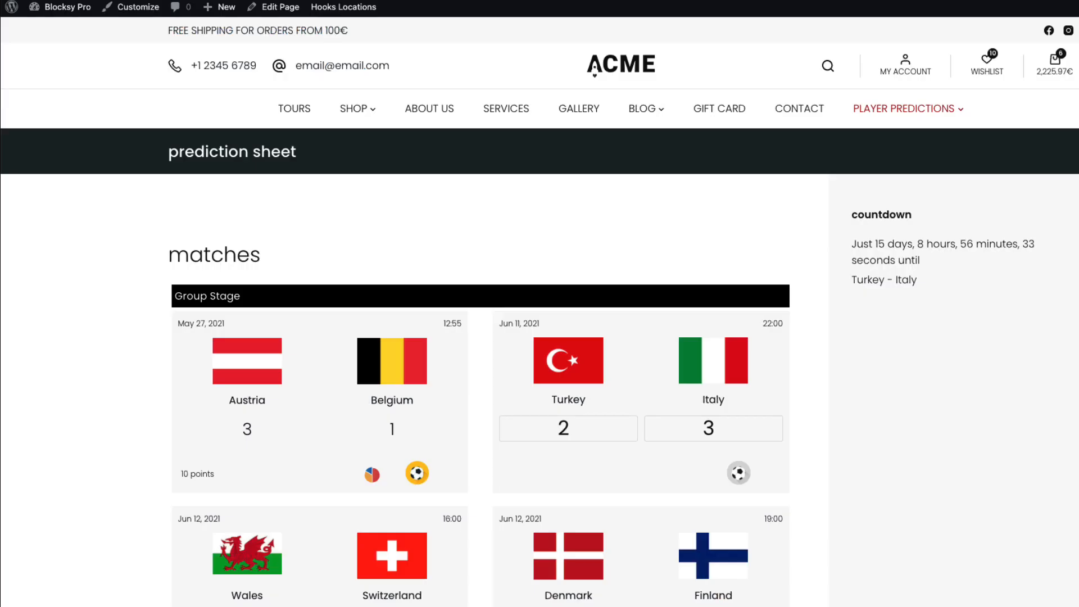
key("ctrl+r")
left_click_drag(942, 301, 859, 221)
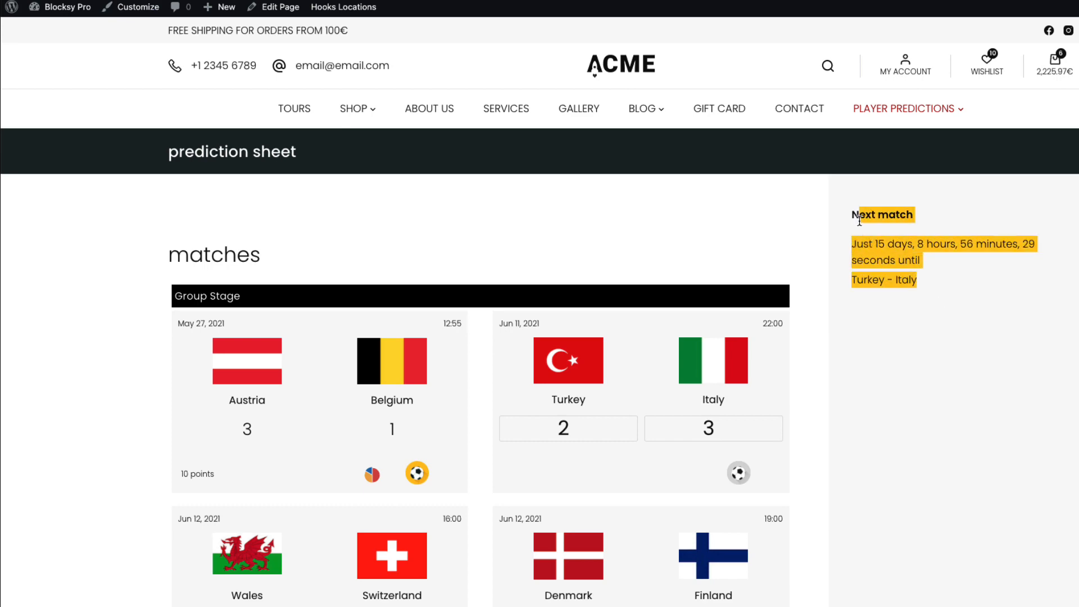
left_click(978, 295)
key("ctrl+Tab")
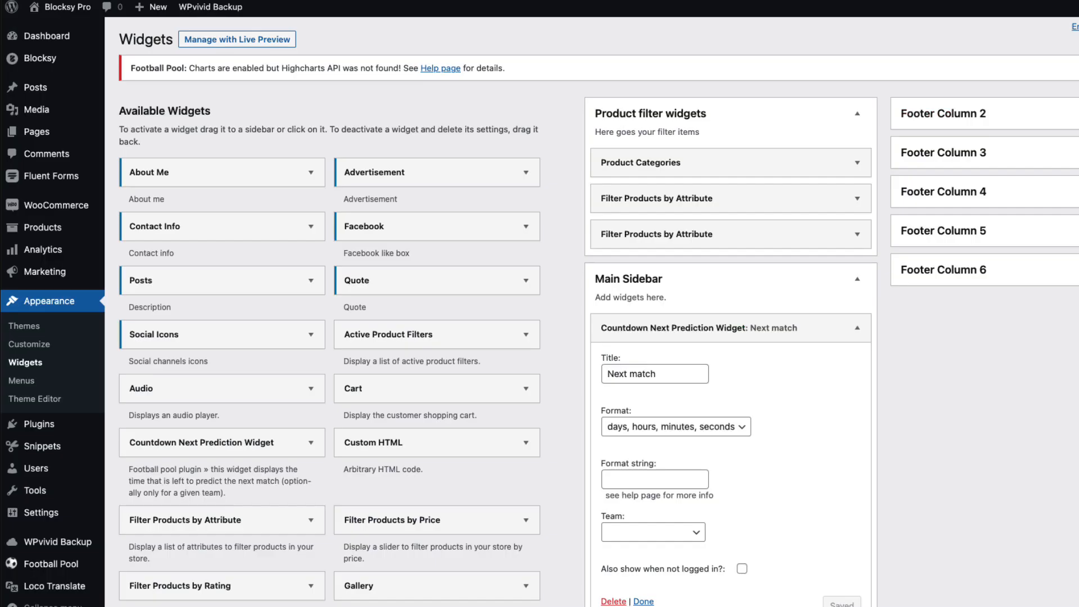
Add the Ranking Widget, titled 'standing', to the Main Sidebar below the countdown
left_click(857, 328)
scroll(273, 423, "down", 2)
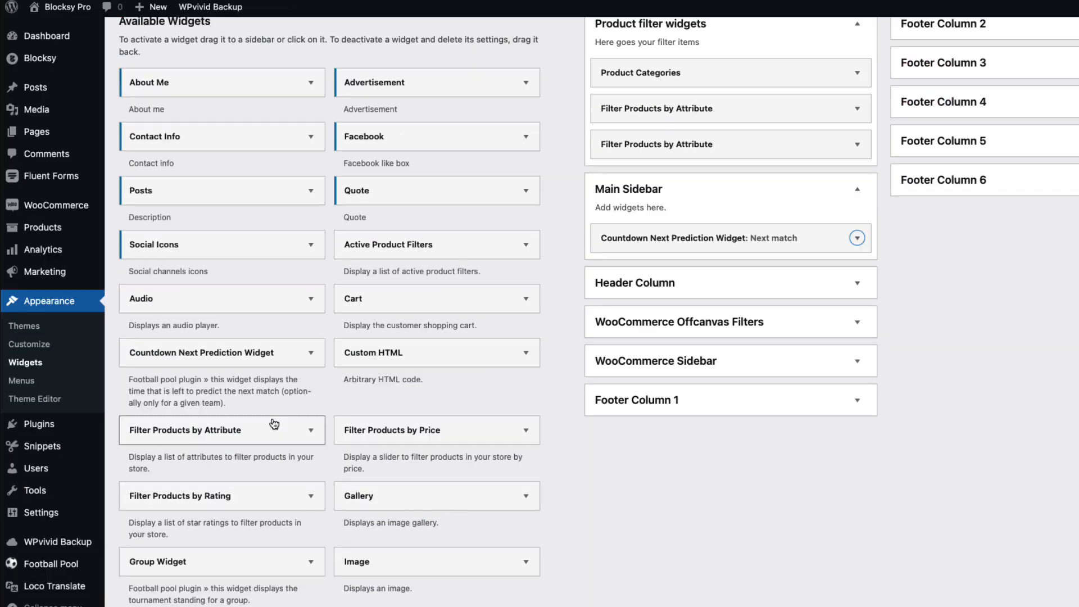
scroll(274, 423, "down", 2)
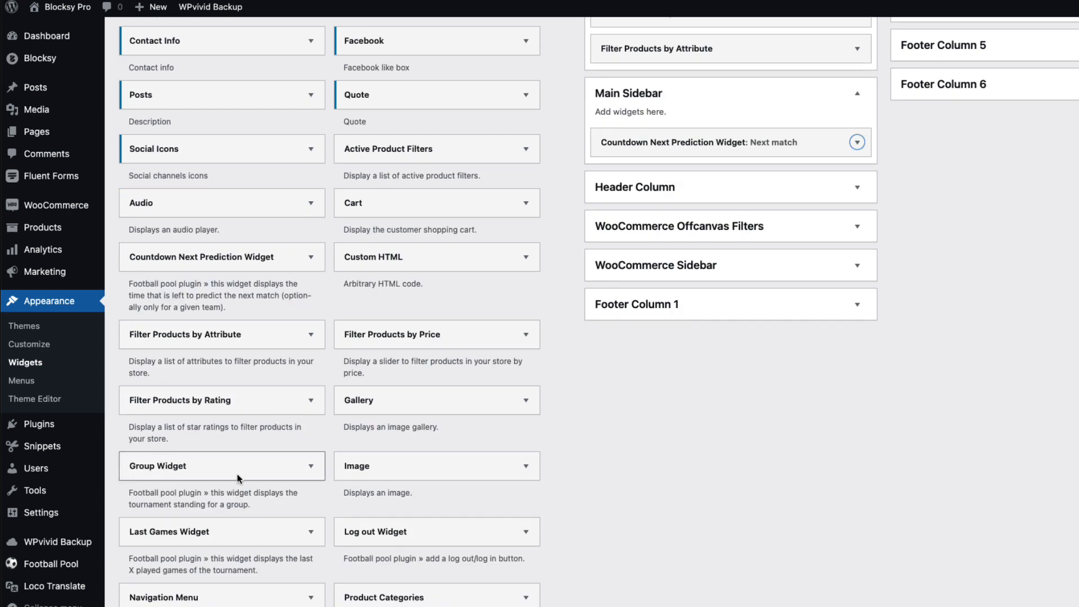
scroll(208, 537, "down", 2)
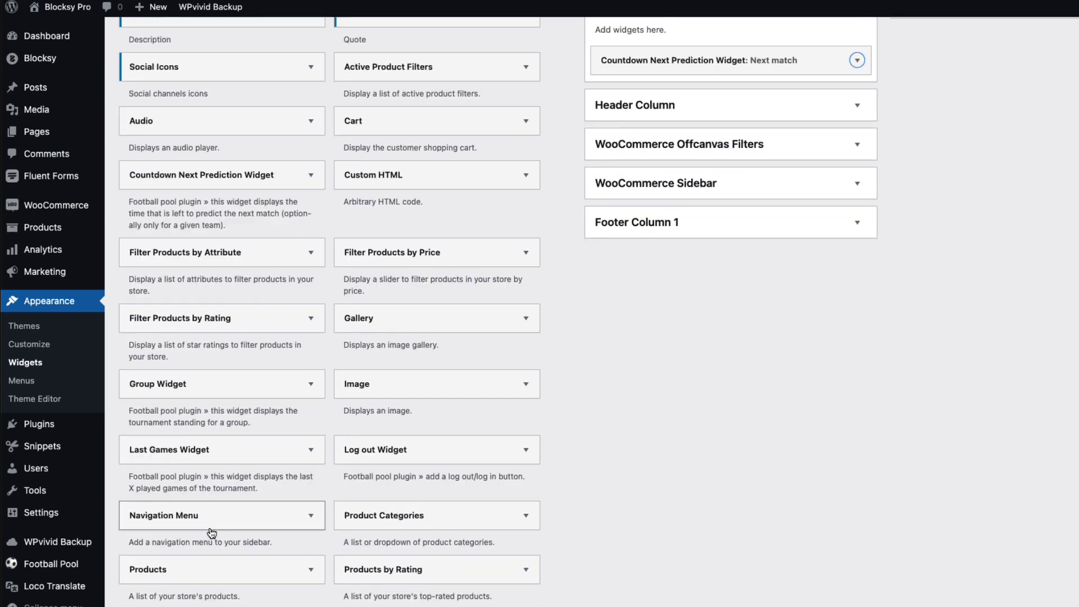
left_click_drag(183, 522, 691, 371)
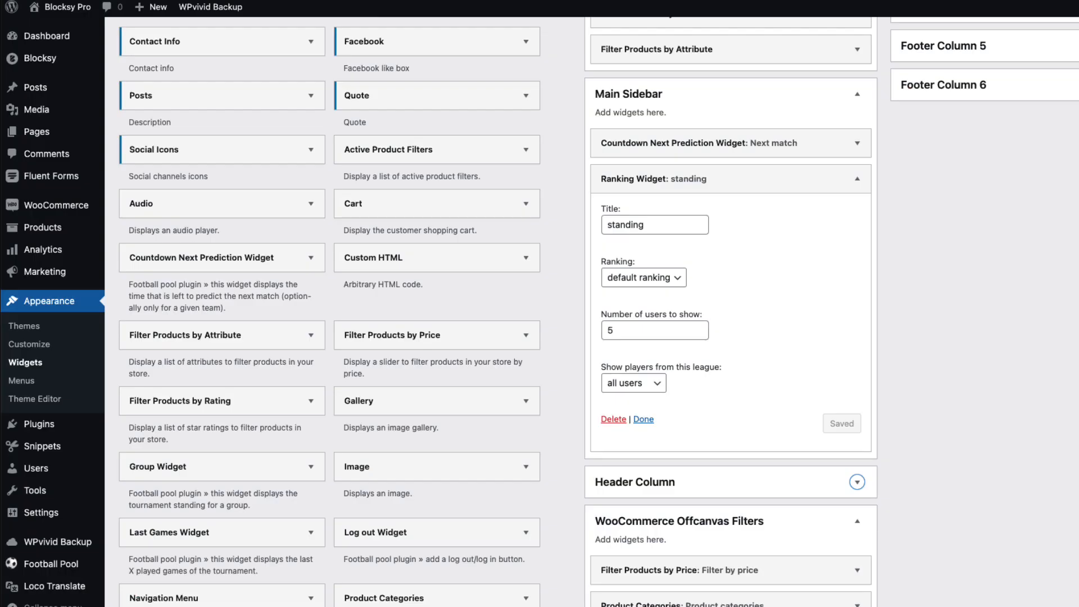
scroll(423, 289, "down", 6)
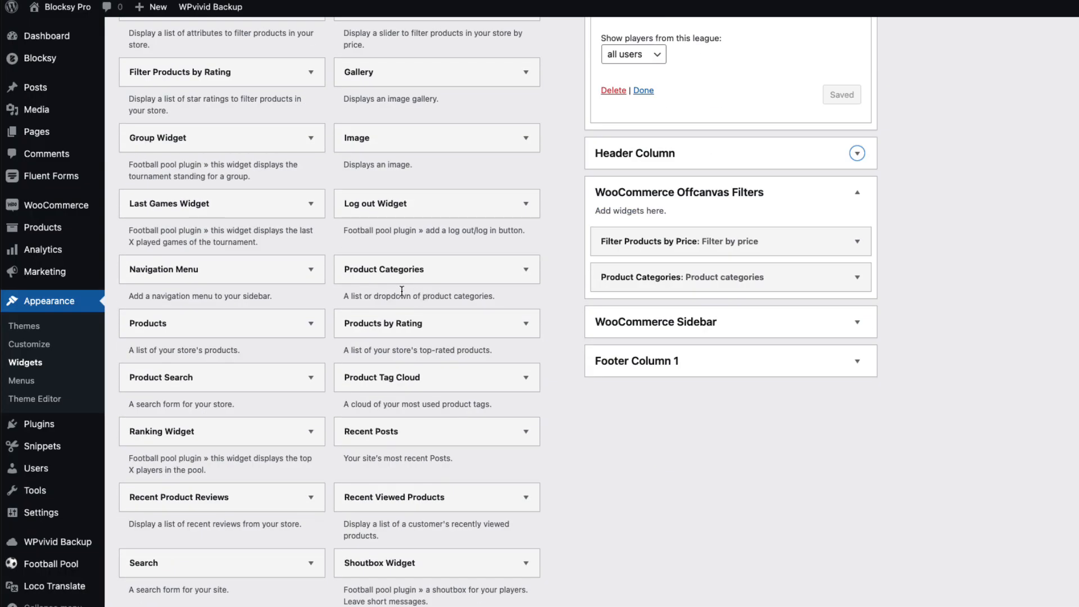
scroll(402, 291, "down", 3)
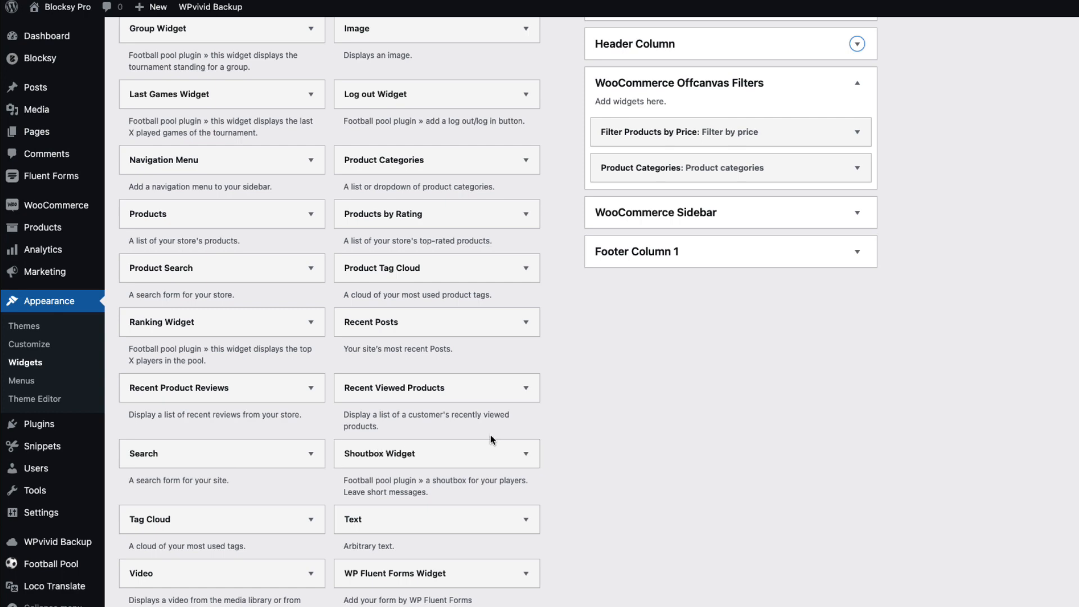
scroll(747, 333, "up", 15)
left_click(857, 363)
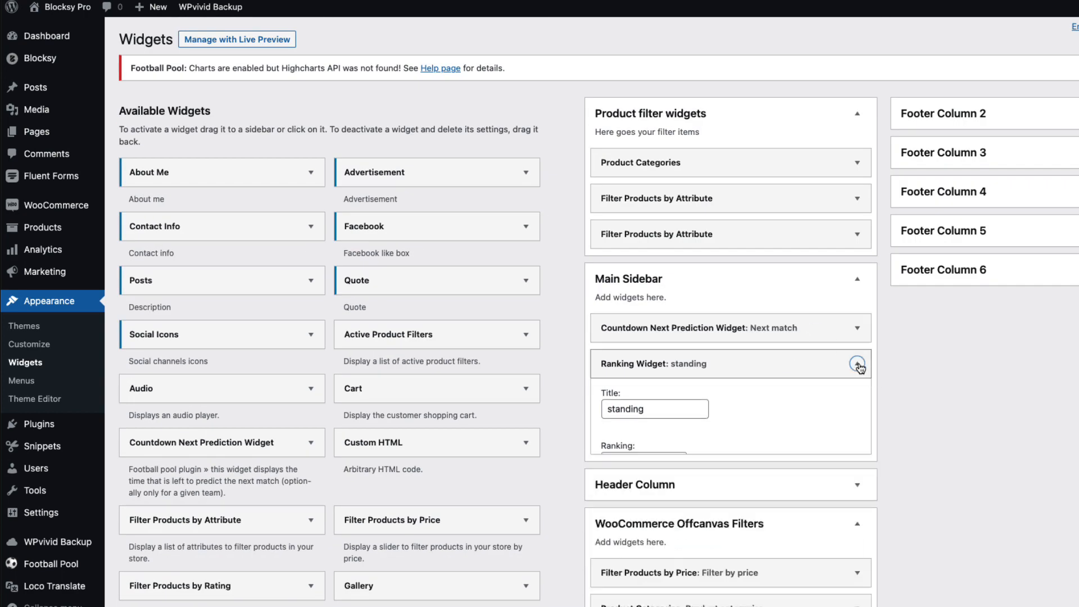
Add a Shoutbox Widget showing 10 messages, save it, and view the prediction sheet
scroll(682, 415, "down", 8)
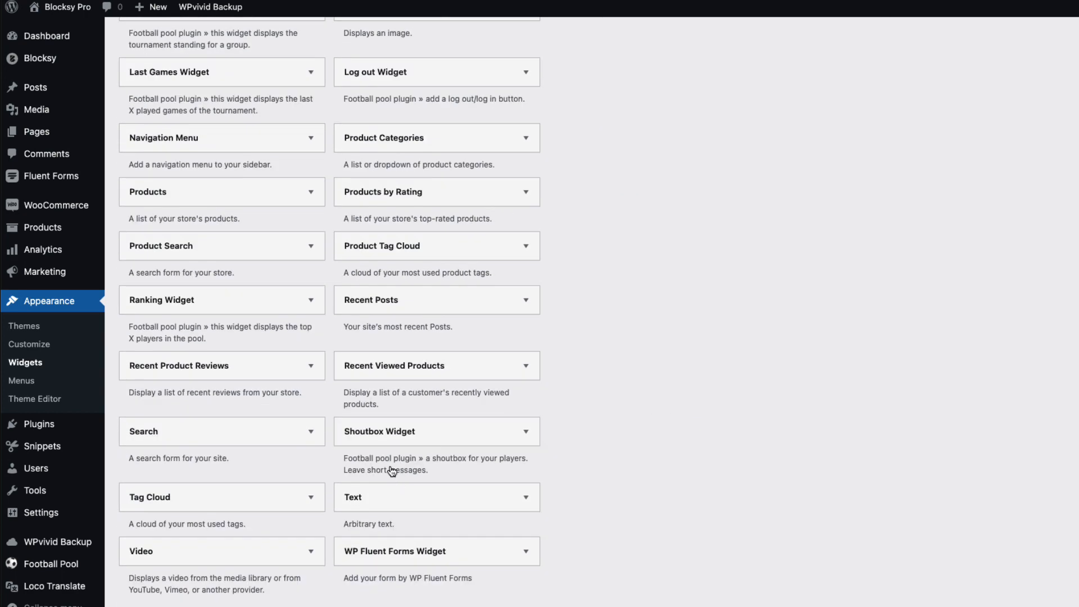
left_click_drag(375, 433, 687, 222)
double_click(627, 337)
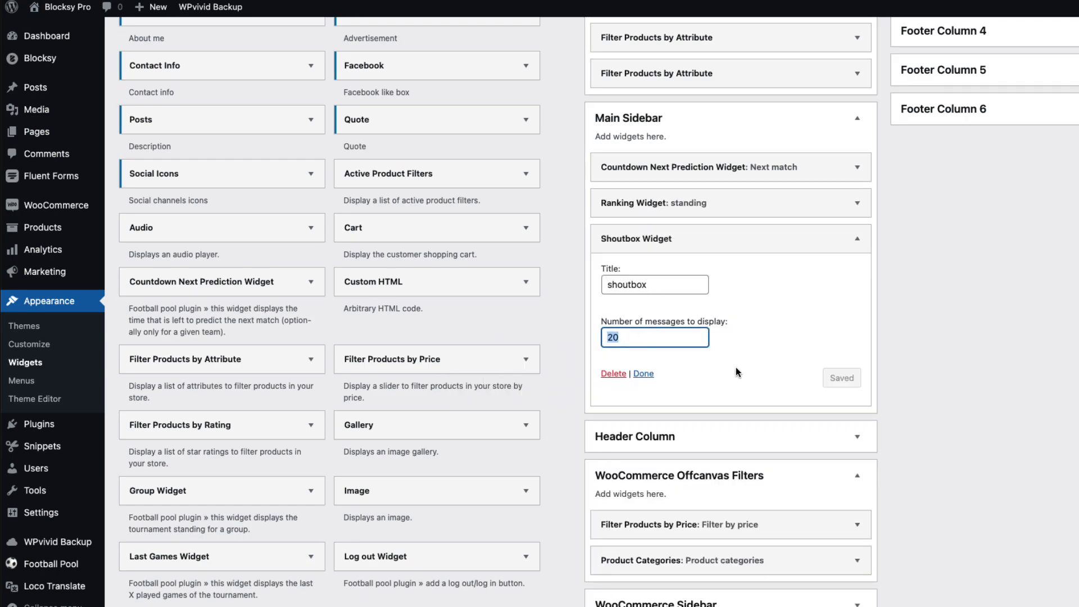
type("10")
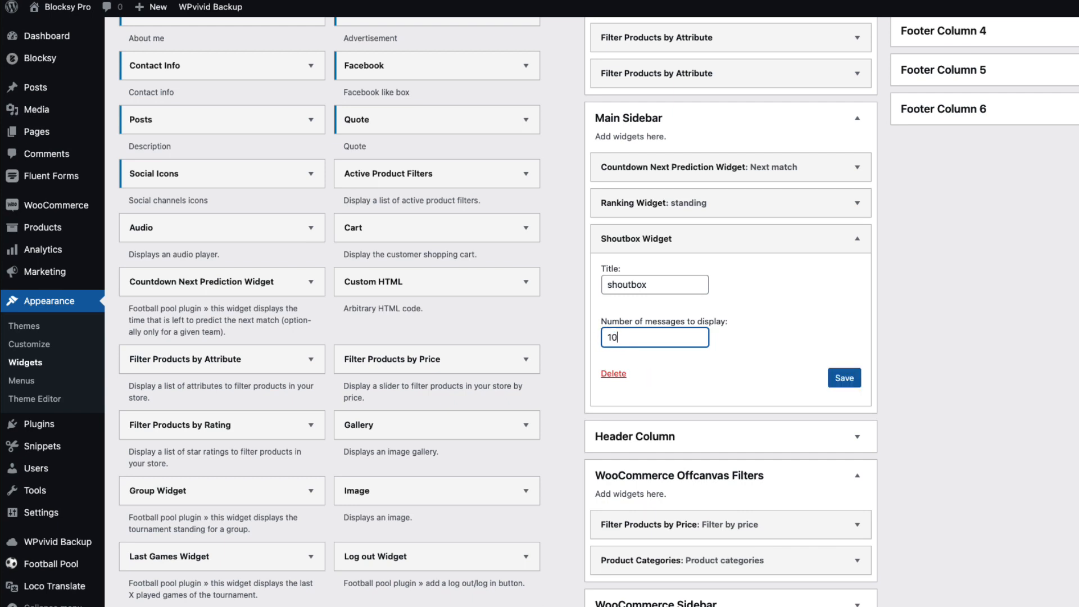
left_click(840, 378)
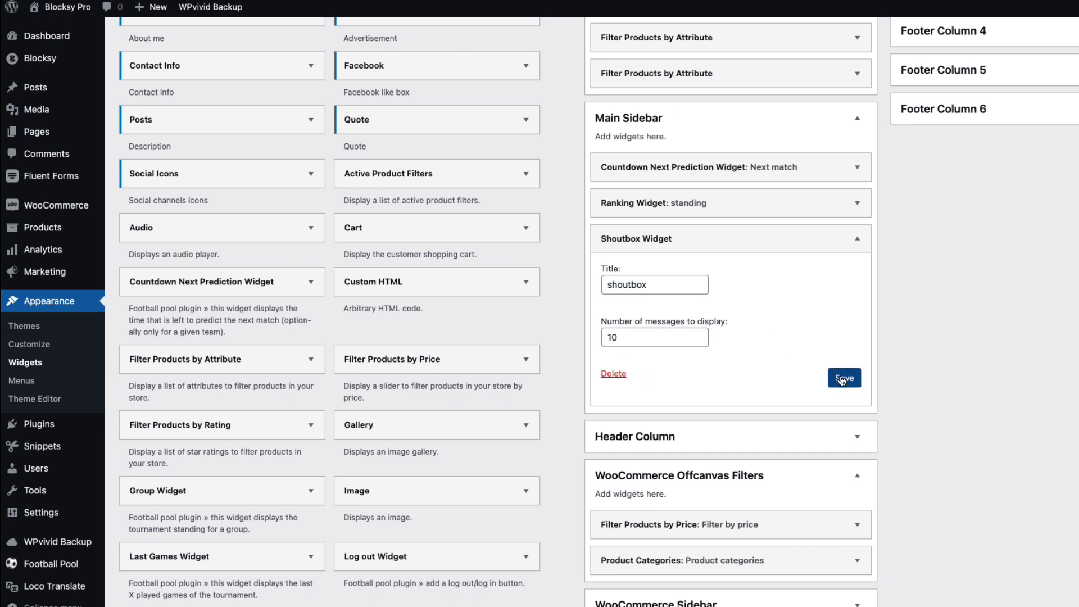
key("ctrl+Tab")
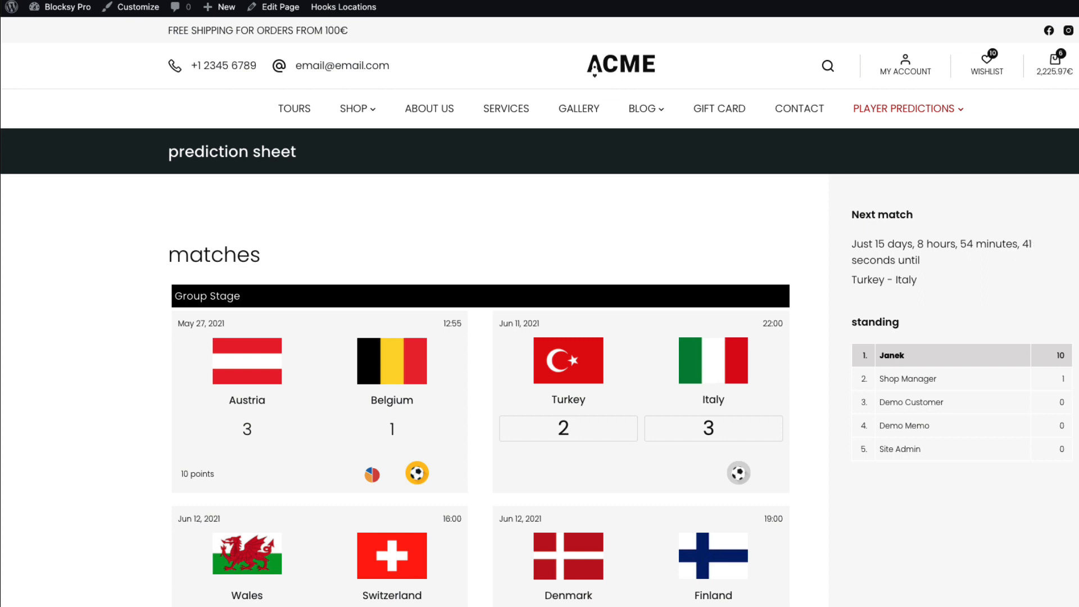
Post 'HI guys, What dou you think about last game outcome=' to the shoutbox
scroll(915, 473, "down", 3)
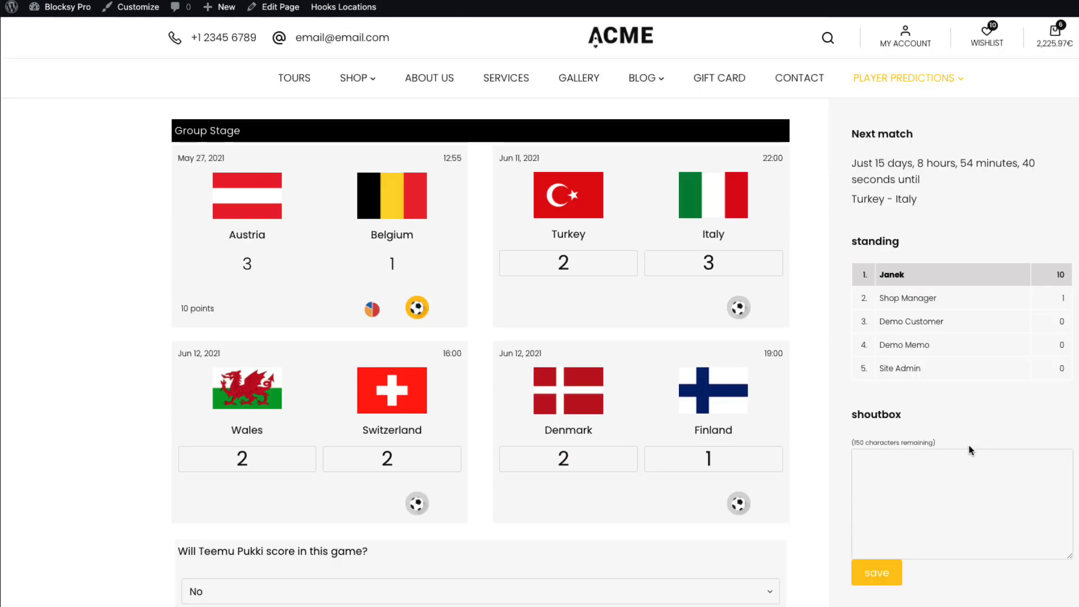
left_click(915, 473)
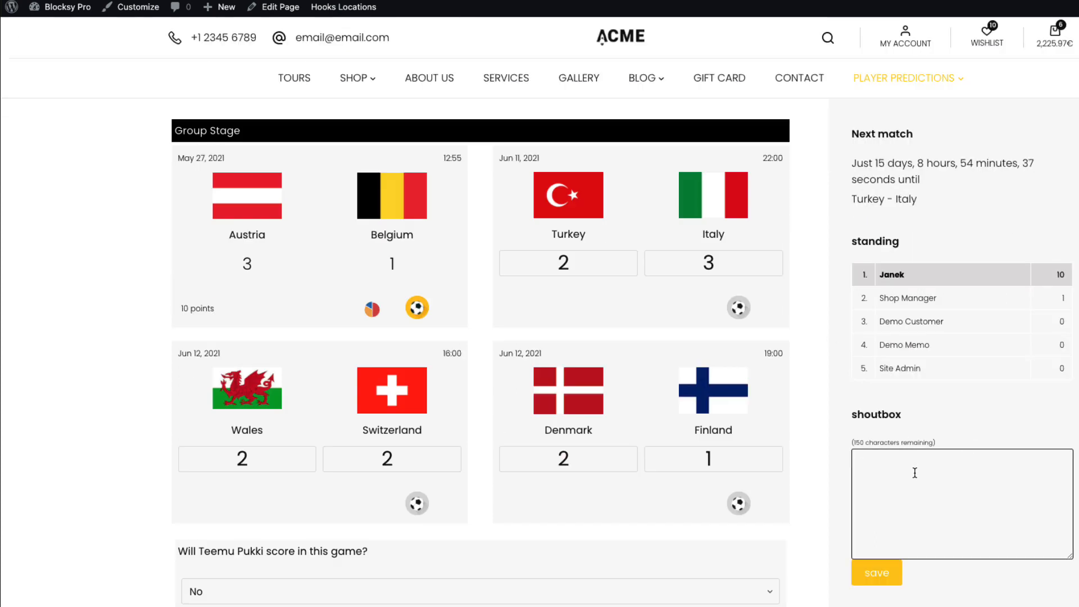
type("H")
type("I")
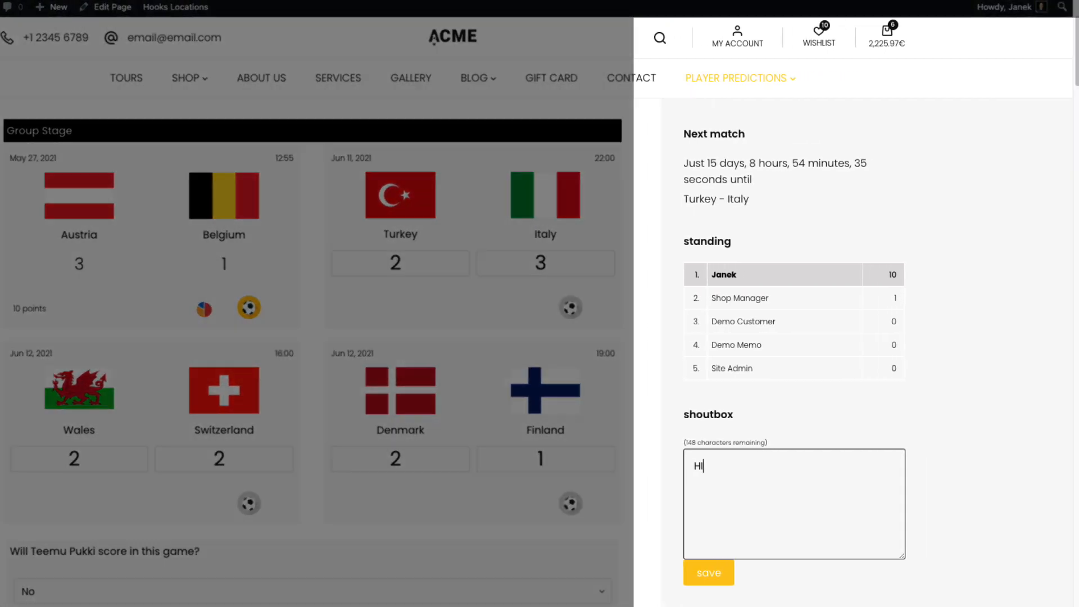
type(" guys, What ")
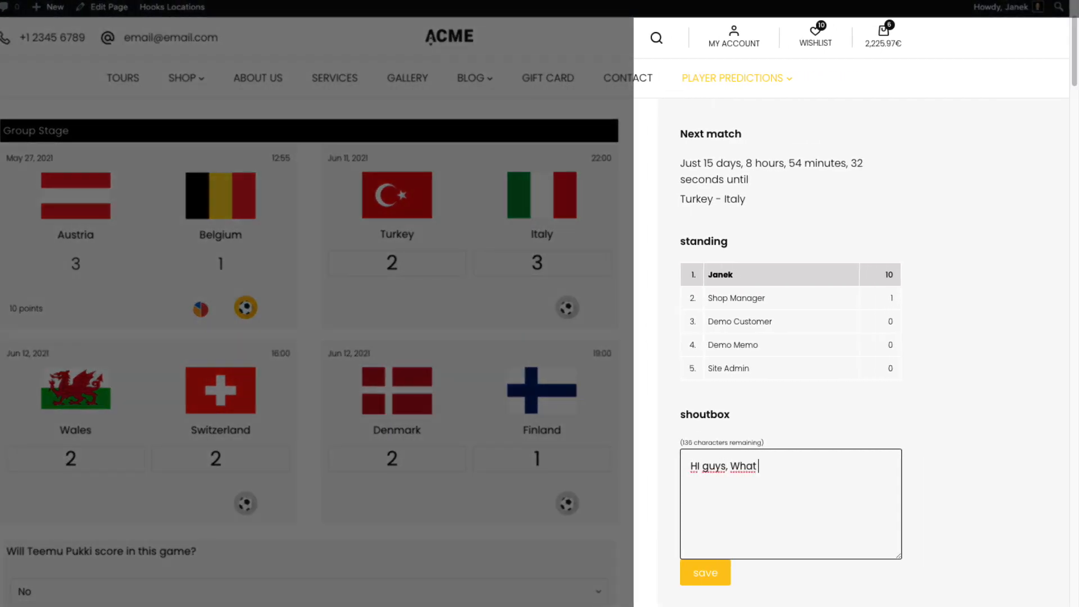
type("dou you think ")
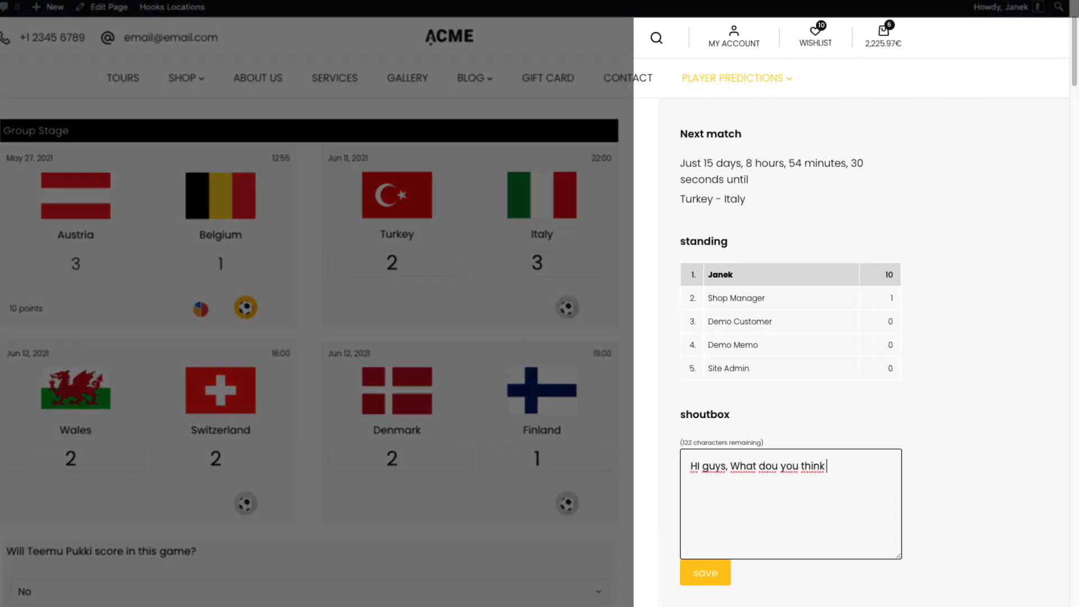
type("about last game outcome=")
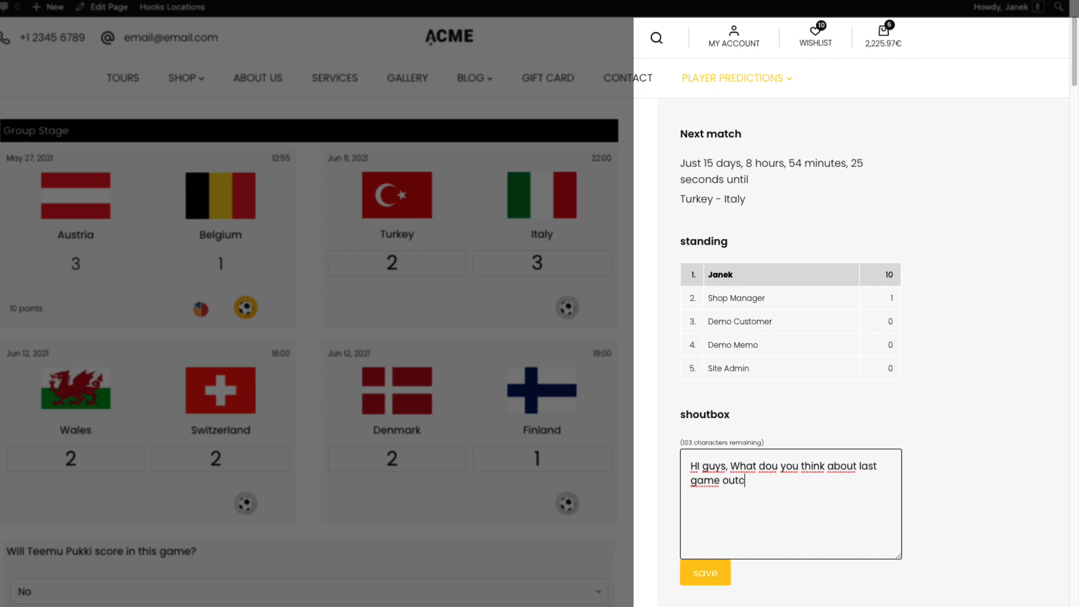
left_click(705, 572)
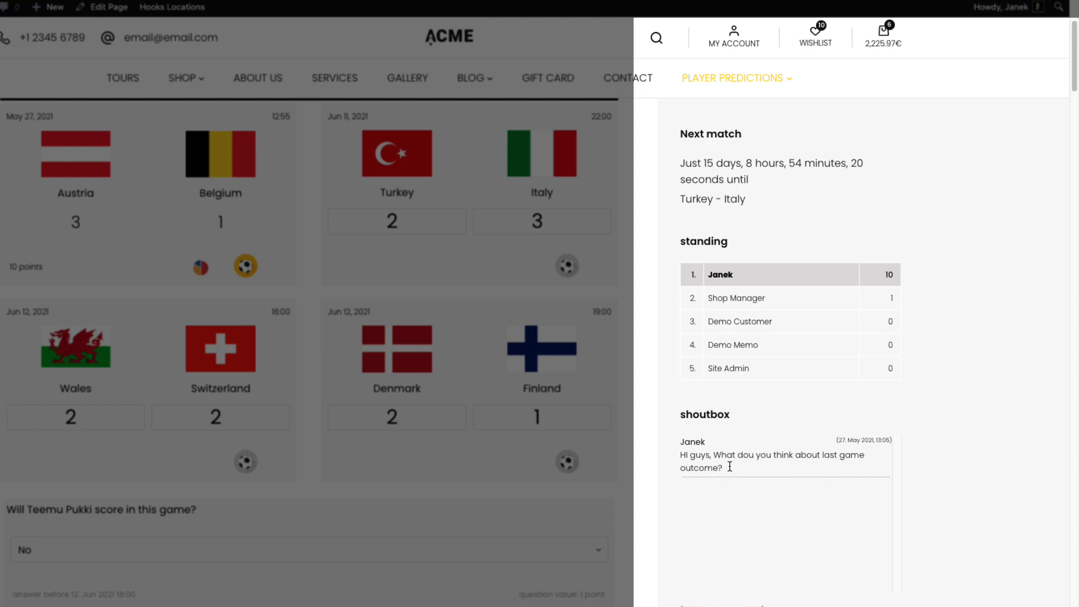
left_click_drag(730, 468, 686, 454)
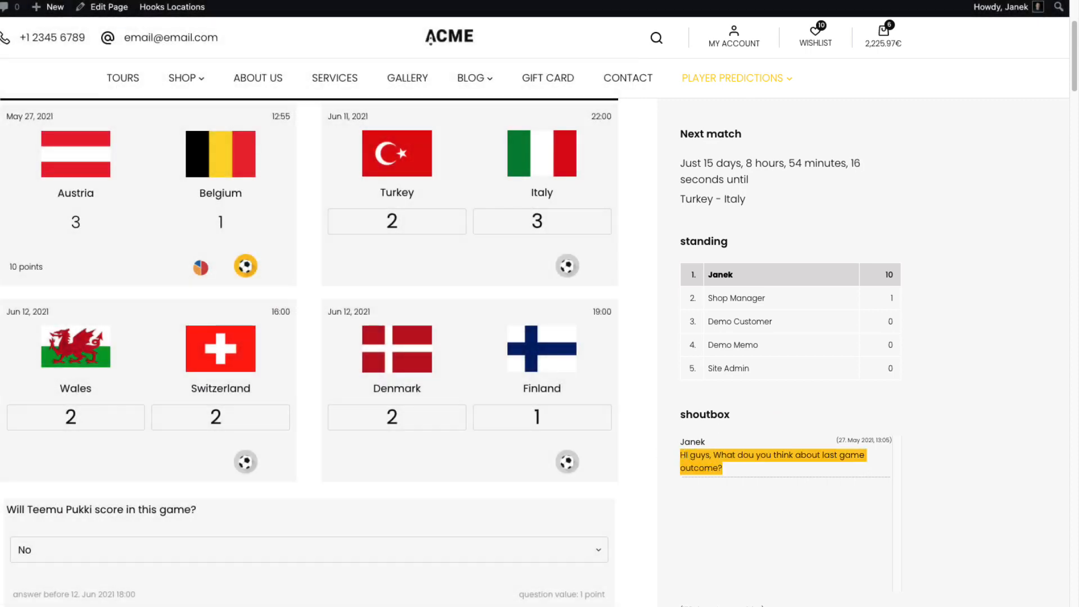
left_click(809, 481)
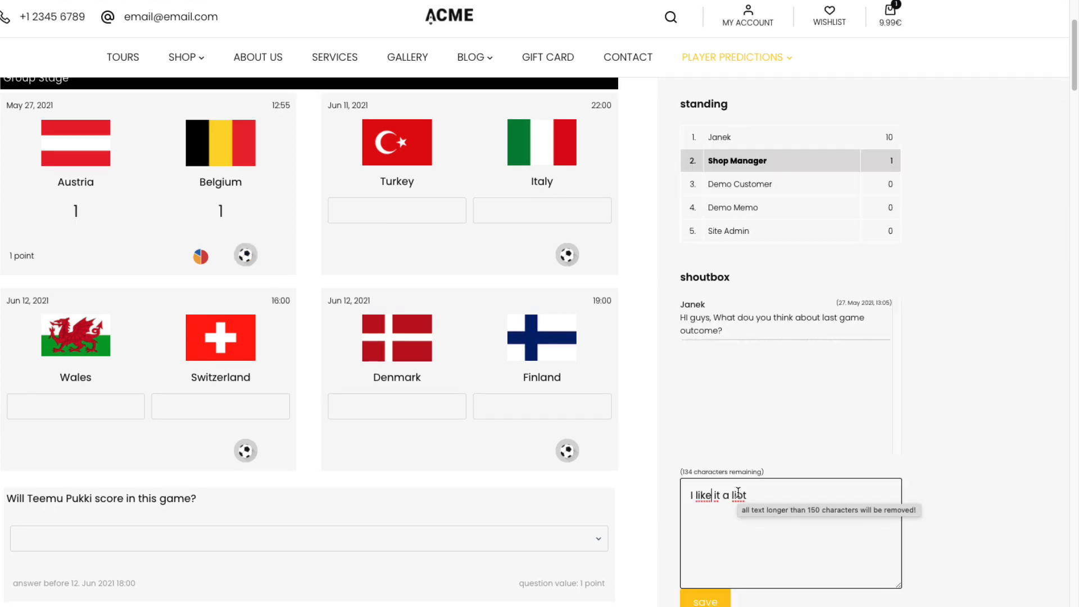
Post the 'I like it a lot' reply, then reload the first tab to see both messages
left_click(706, 600)
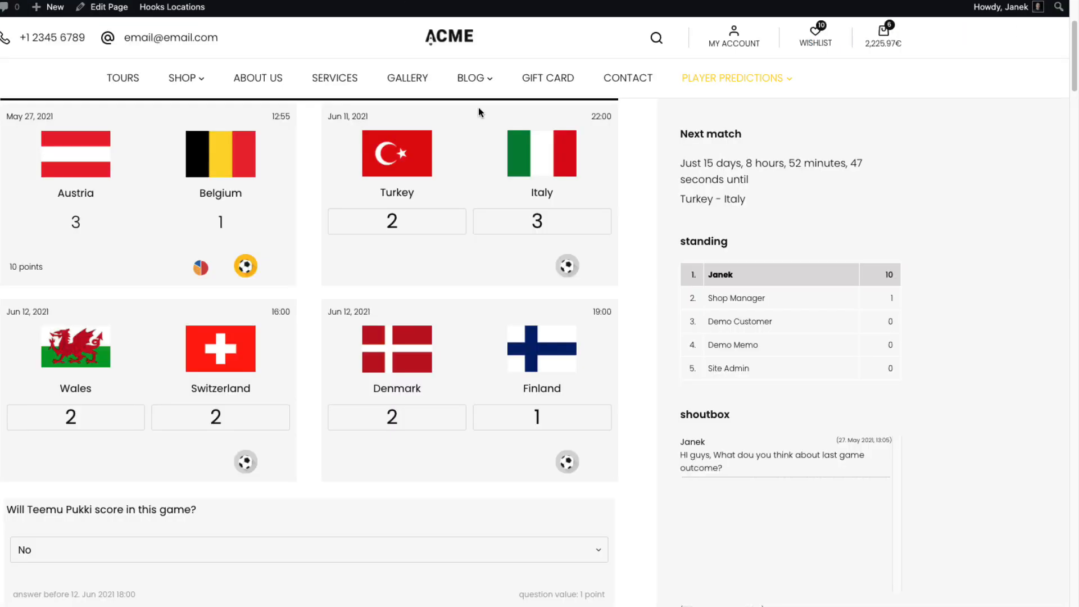
key("ctrl+r")
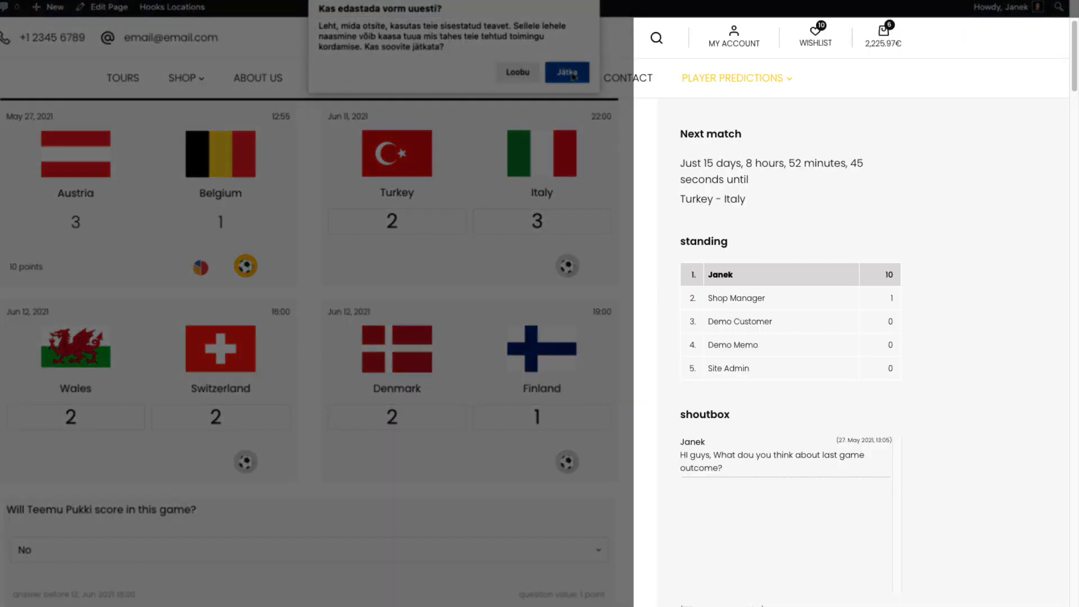
left_click(568, 73)
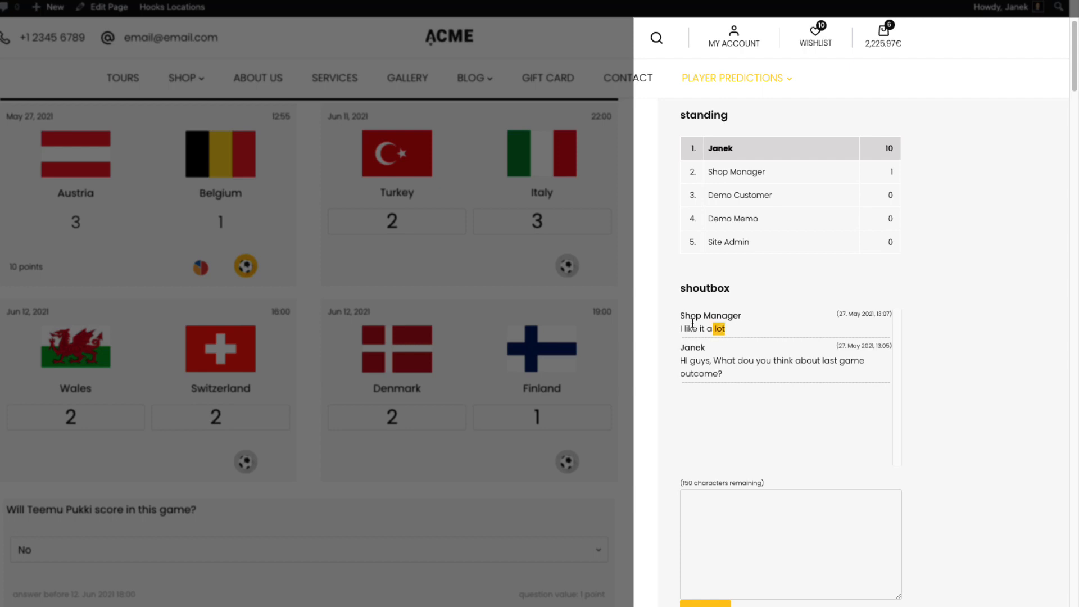
triple_click(733, 374)
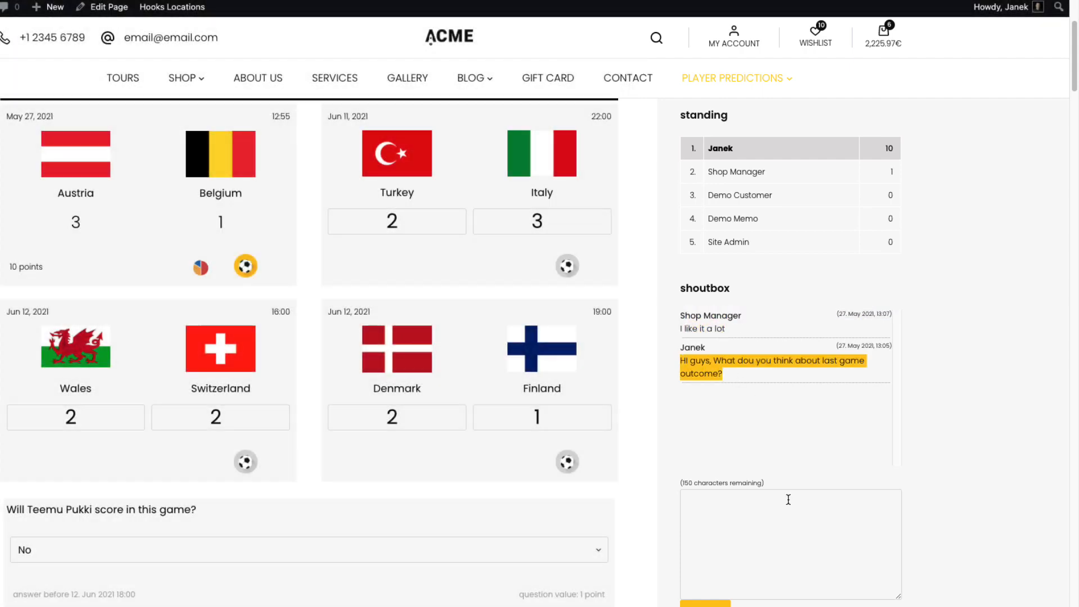
scroll(788, 499, "up", 1)
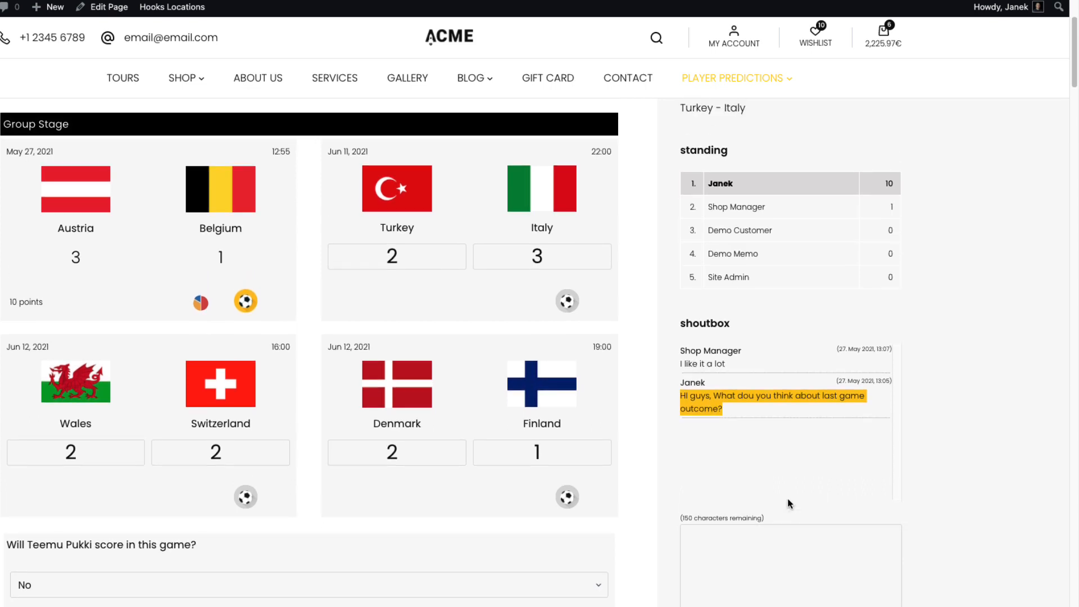
scroll(788, 498, "up", 3)
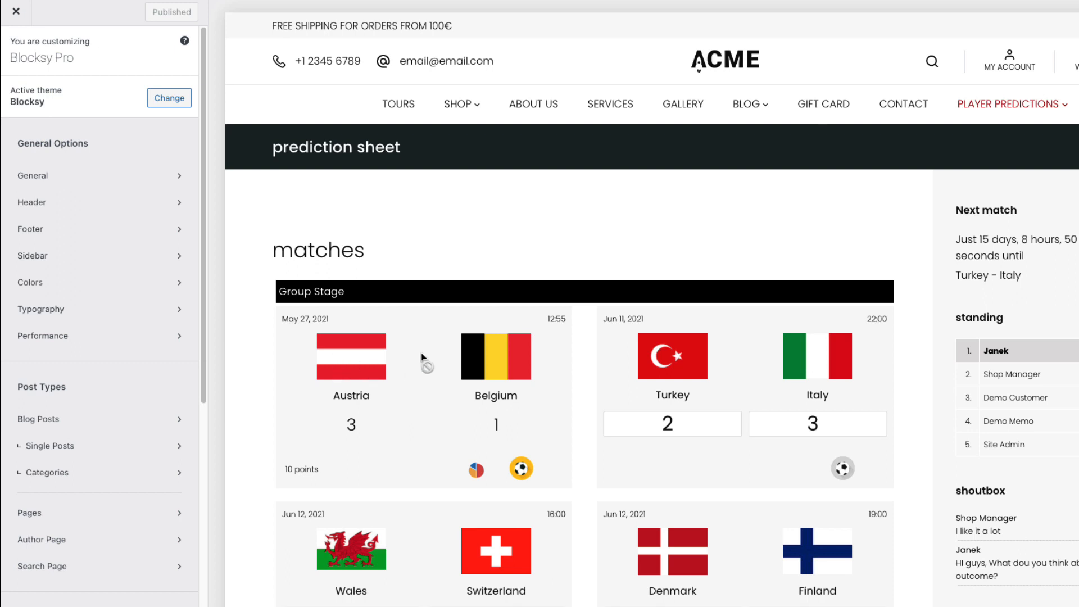
Preview the groups page and paste the prepared rules into Additional CSS
mouse_move(1011, 109)
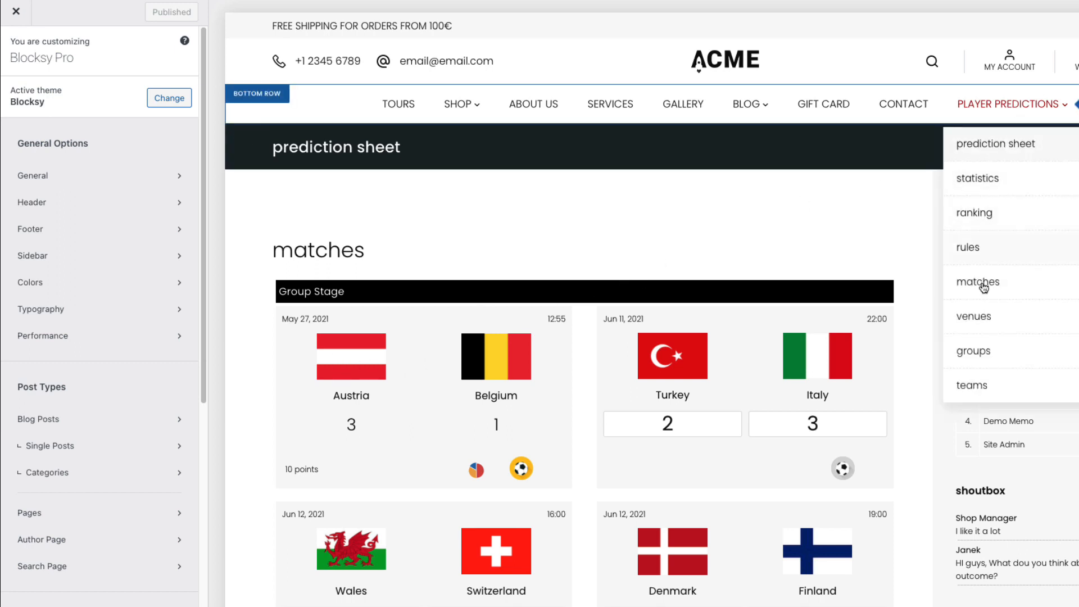
left_click(976, 353)
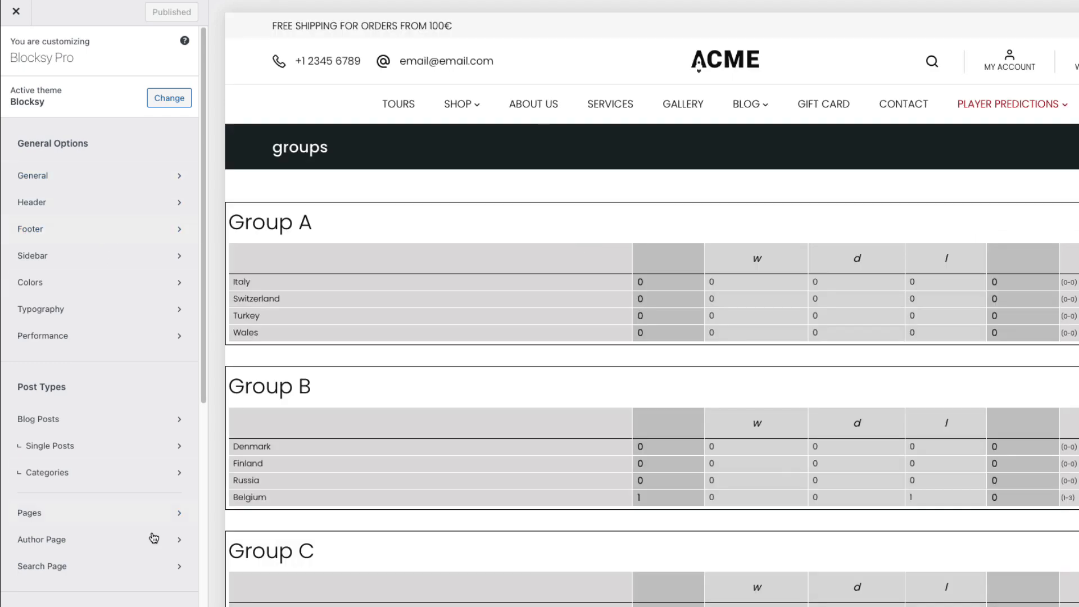
scroll(137, 574, "down", 5)
left_click(135, 599)
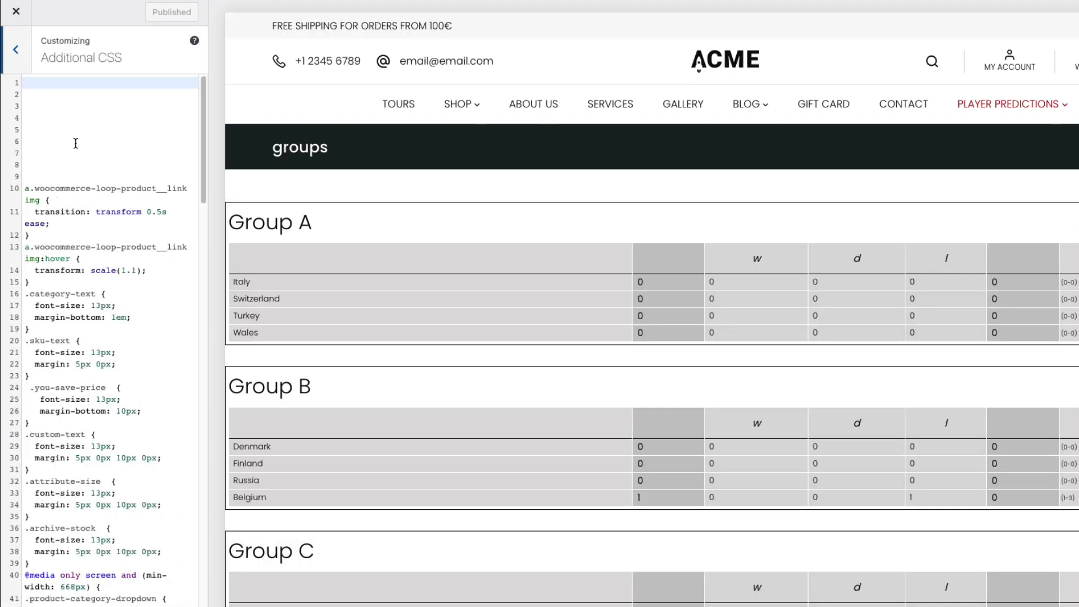
key("ctrl+v")
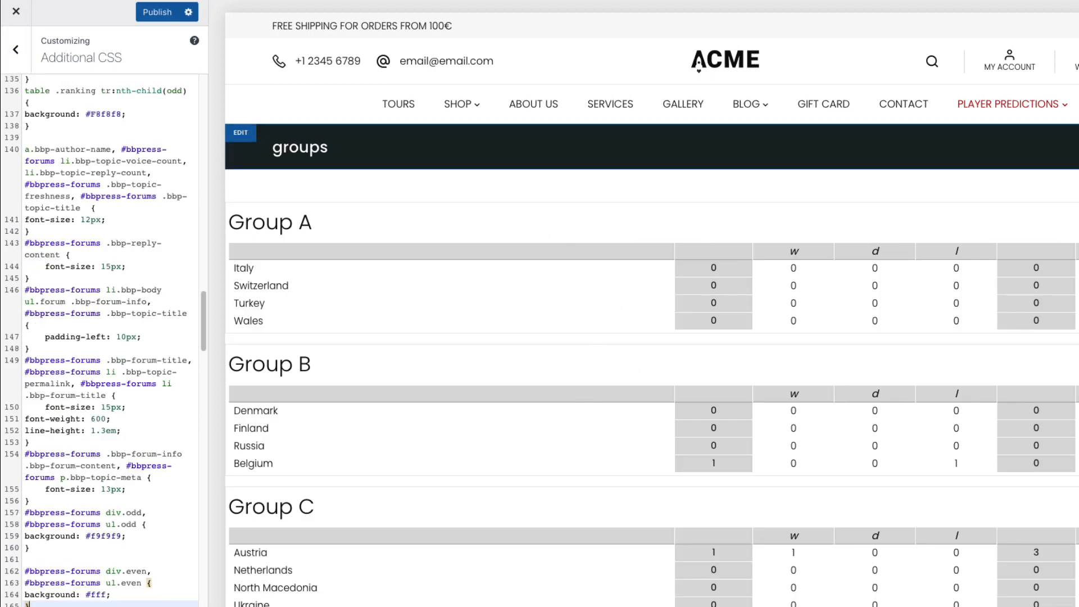
Compare the prediction sheet with and without the CSS, then publish and exit the customizer
mouse_move(1055, 104)
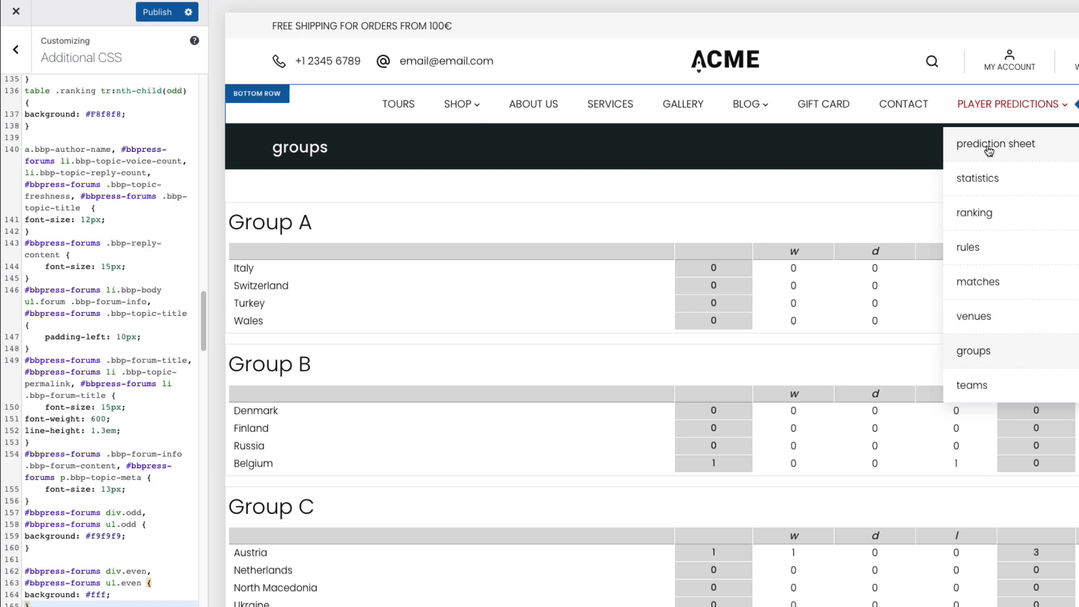
left_click(988, 147)
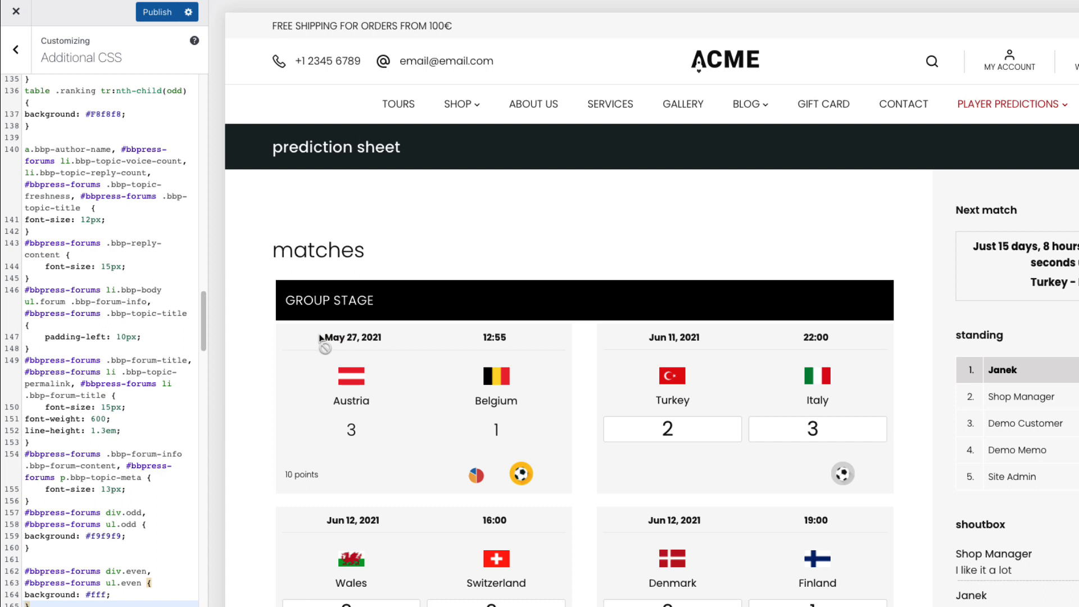
left_click_drag(321, 337, 387, 338)
left_click(159, 305)
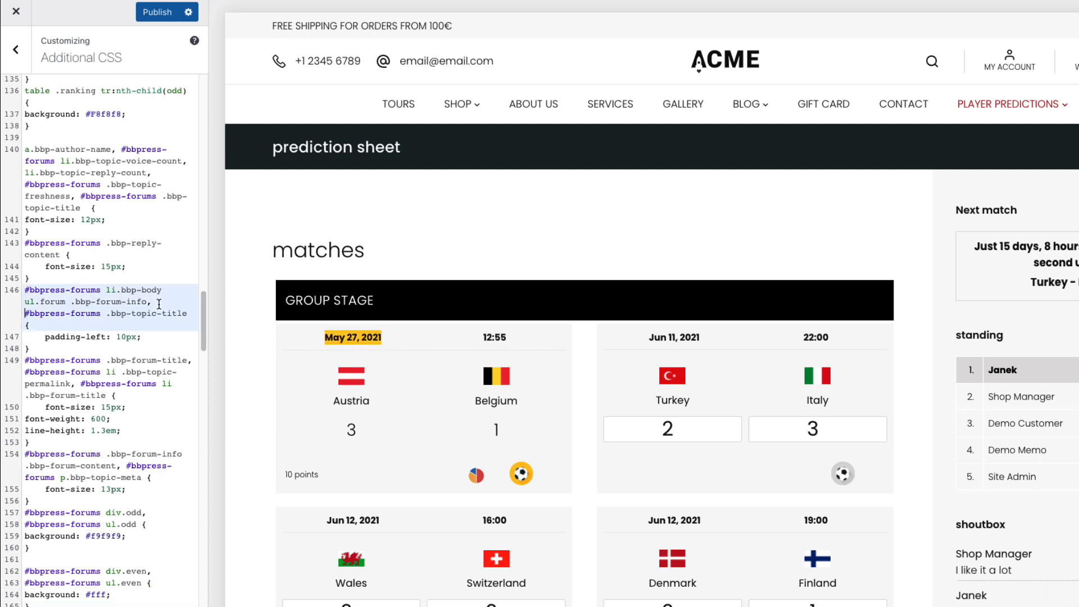
key("super+z")
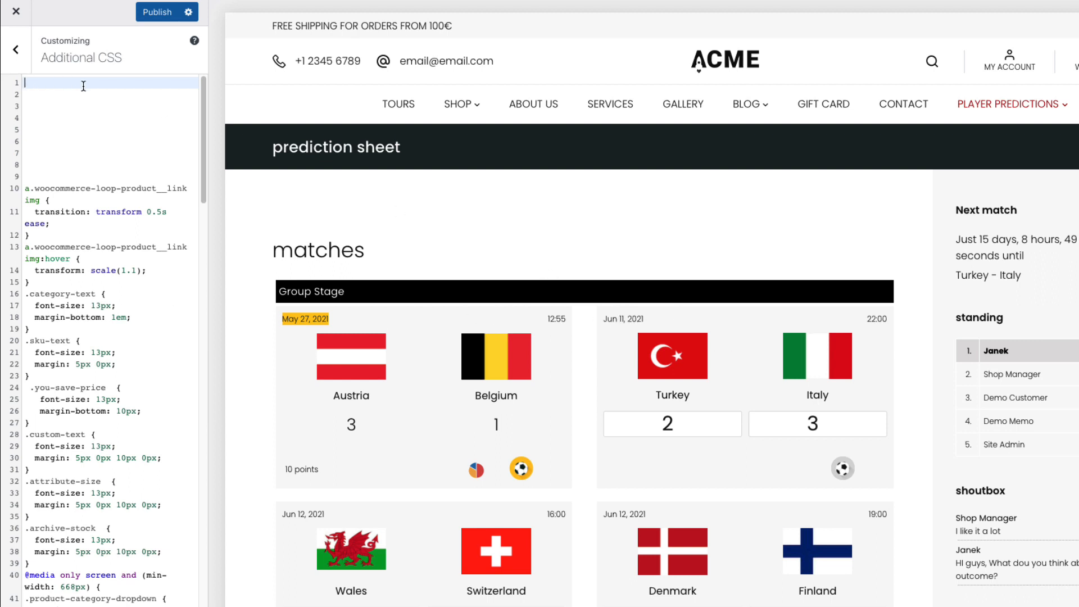
key("super+shift+z")
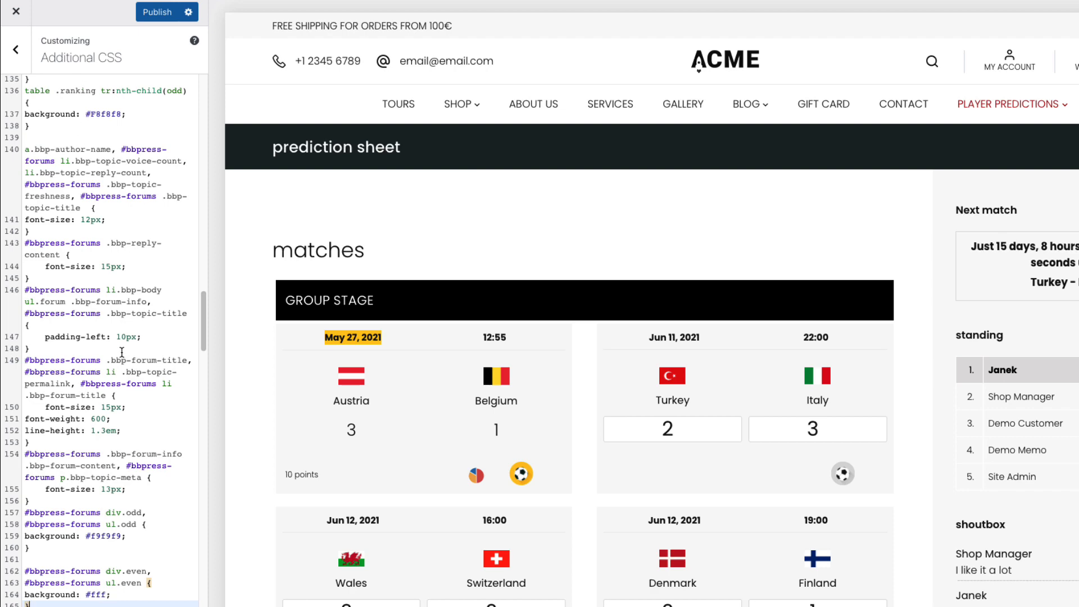
scroll(121, 352, "up", 20)
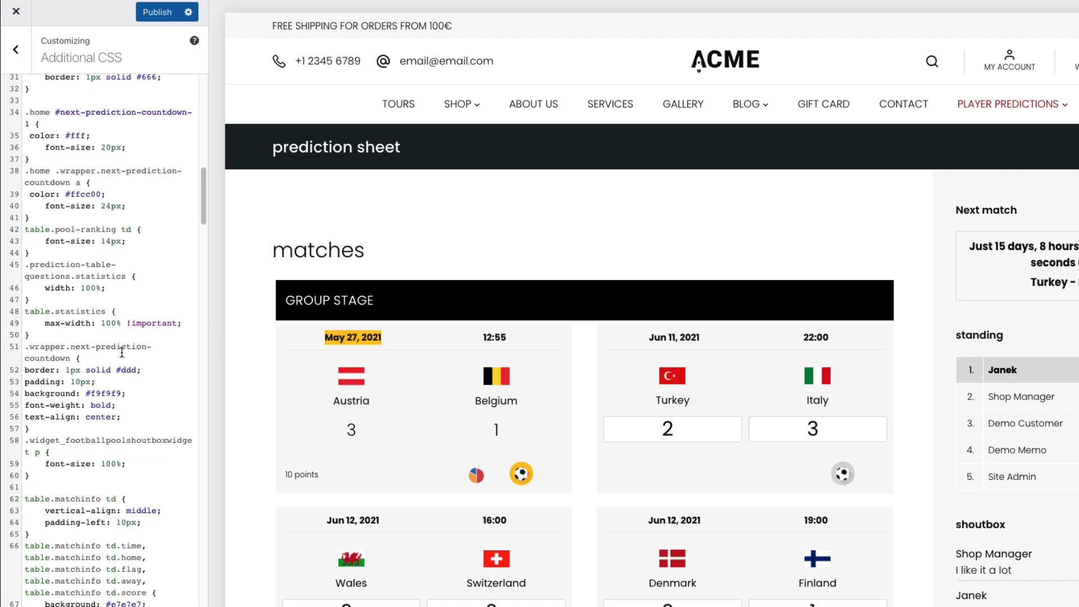
left_click(156, 17)
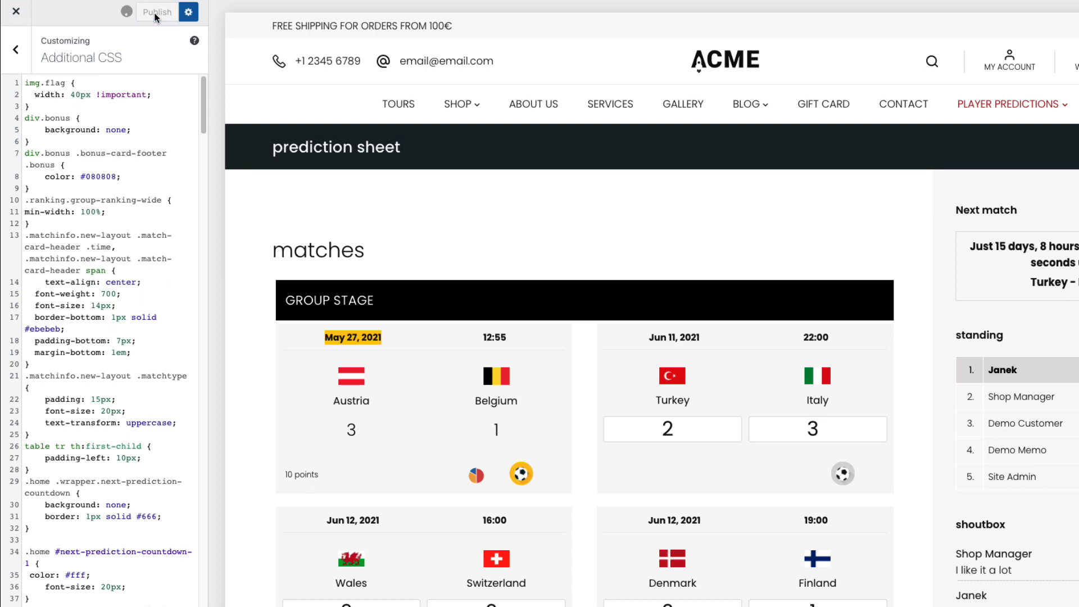
left_click(15, 15)
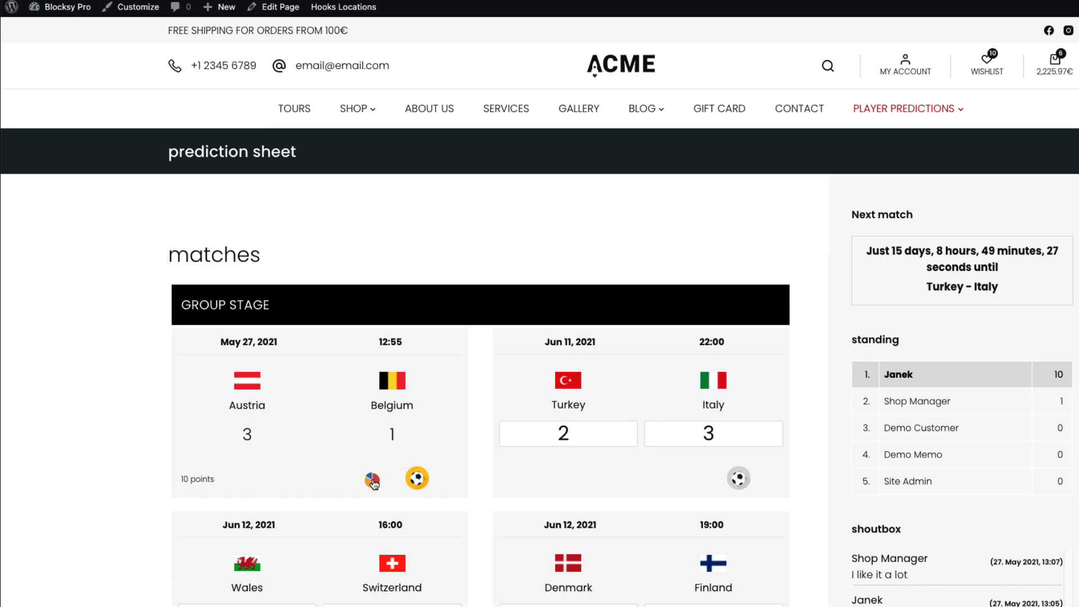
Follow the plugin's 'Highcharts not found' notice to the help page's highcharts.com/download link
left_click(372, 480)
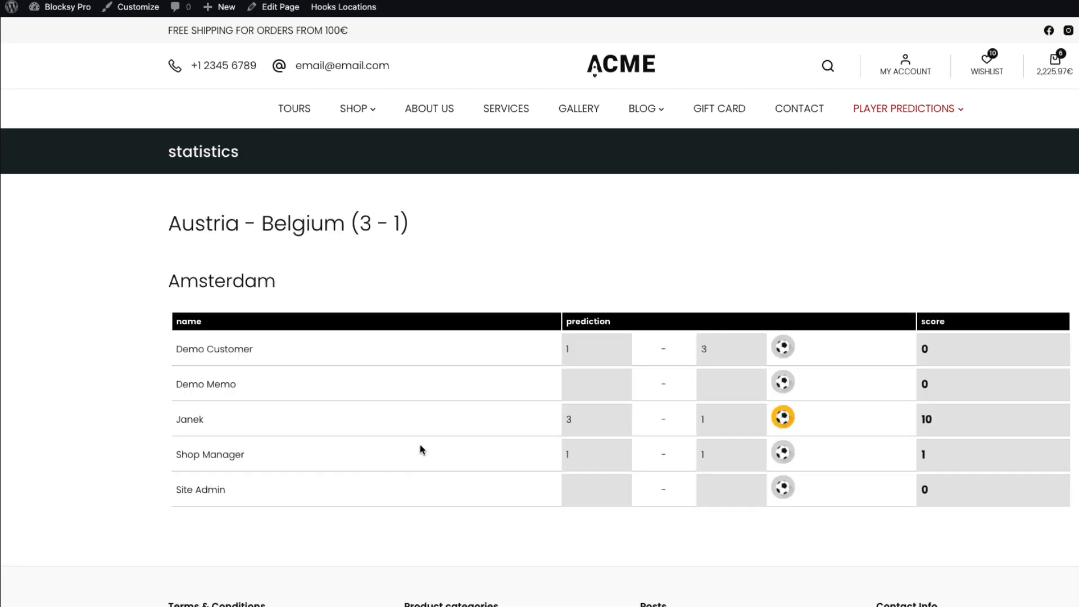
scroll(481, 420, "down", 3)
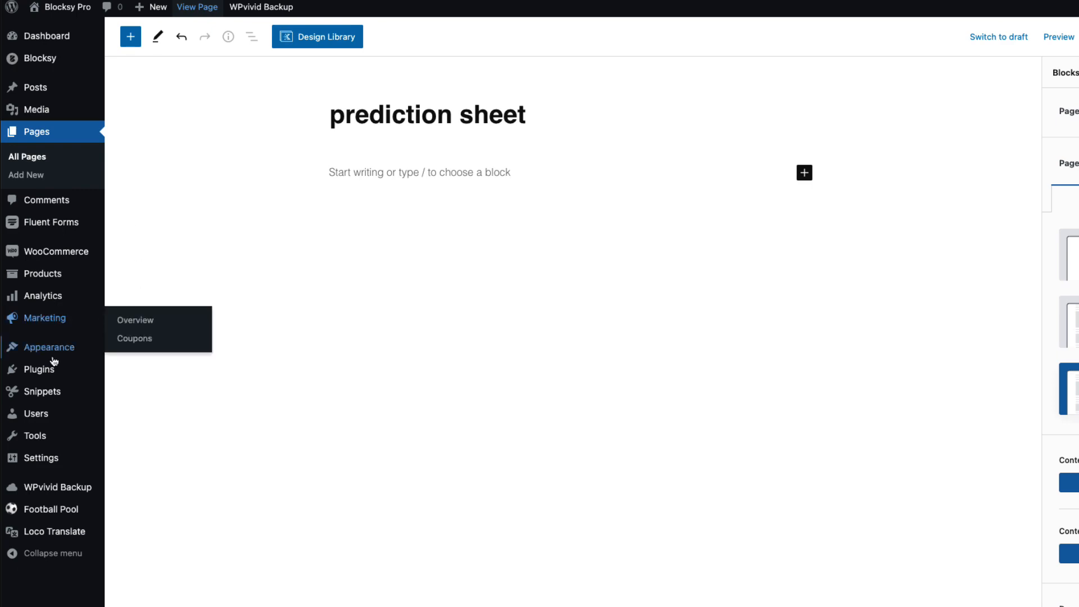
mouse_move(50, 508)
left_click(151, 393)
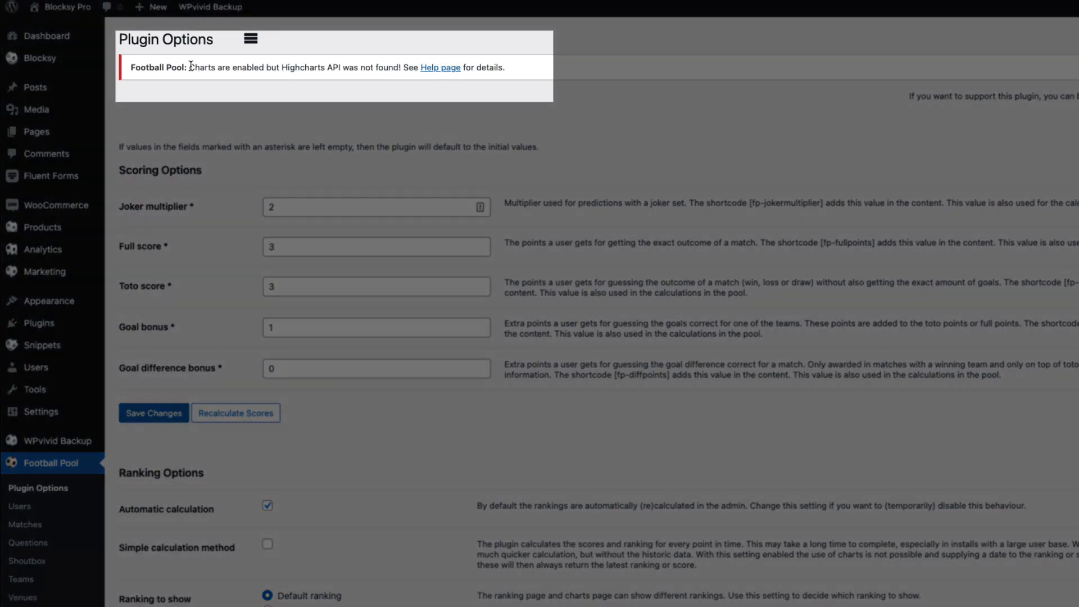
left_click_drag(189, 68, 403, 67)
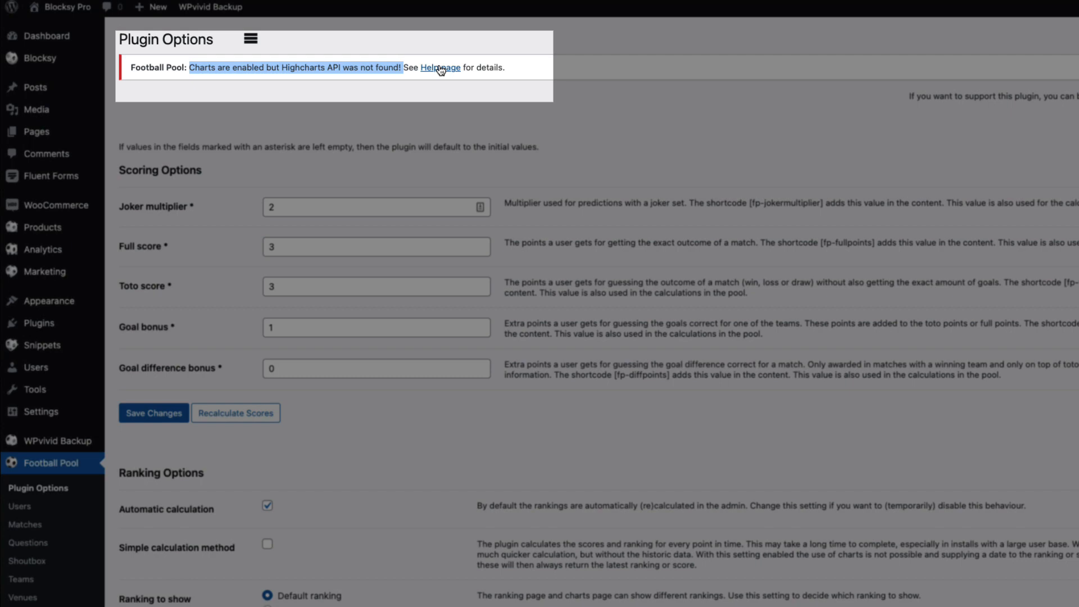
left_click(440, 68)
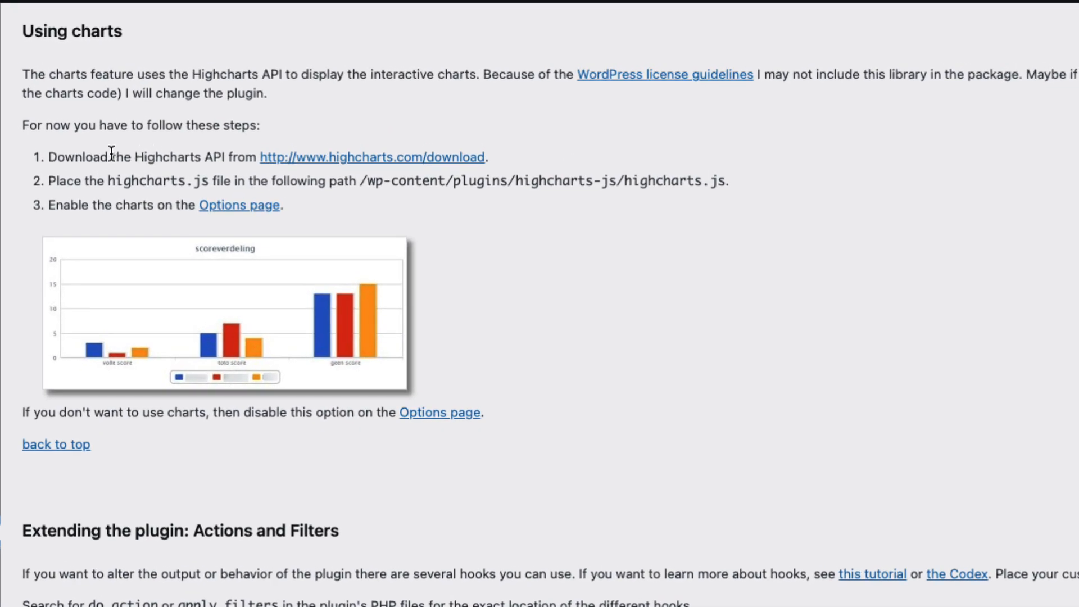
left_click(344, 158)
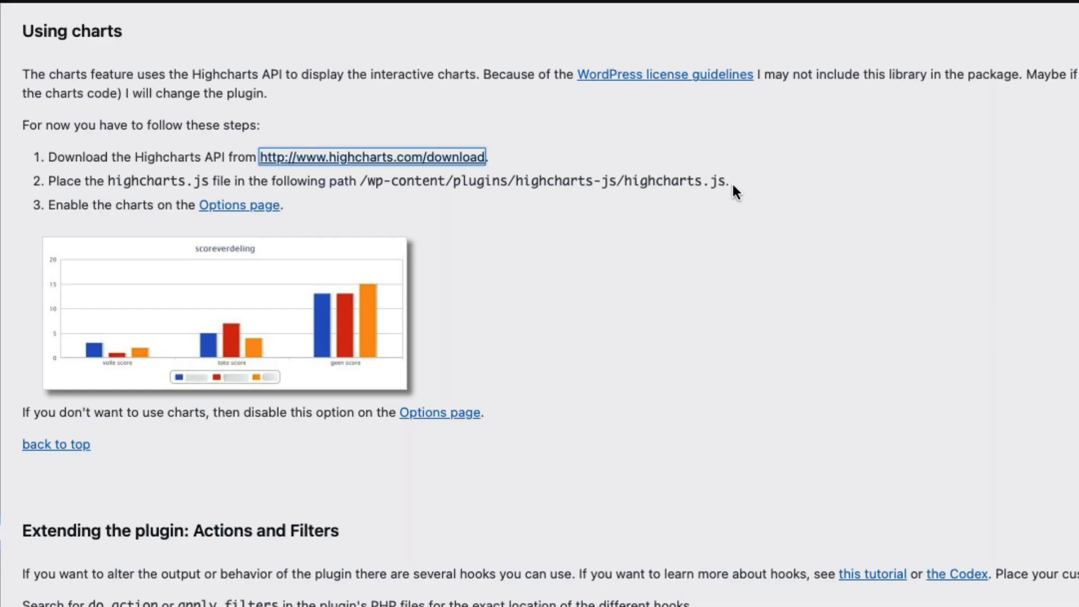
Extract Highcharts-9.1.0.zip and select highcharts.js in its code folder
left_click_drag(731, 182, 362, 182)
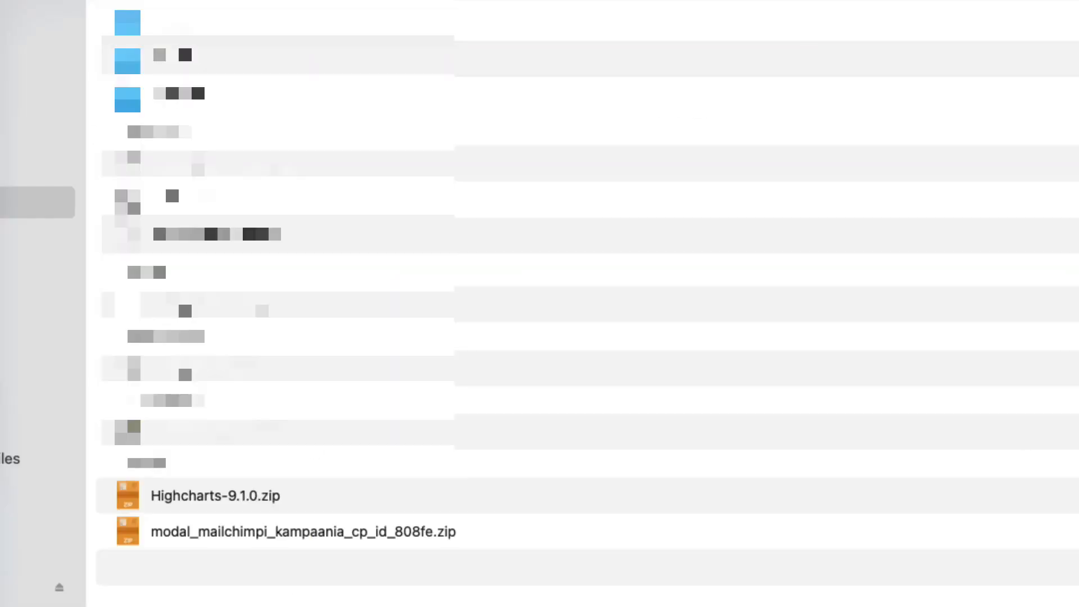
left_click(274, 494)
double_click(274, 493)
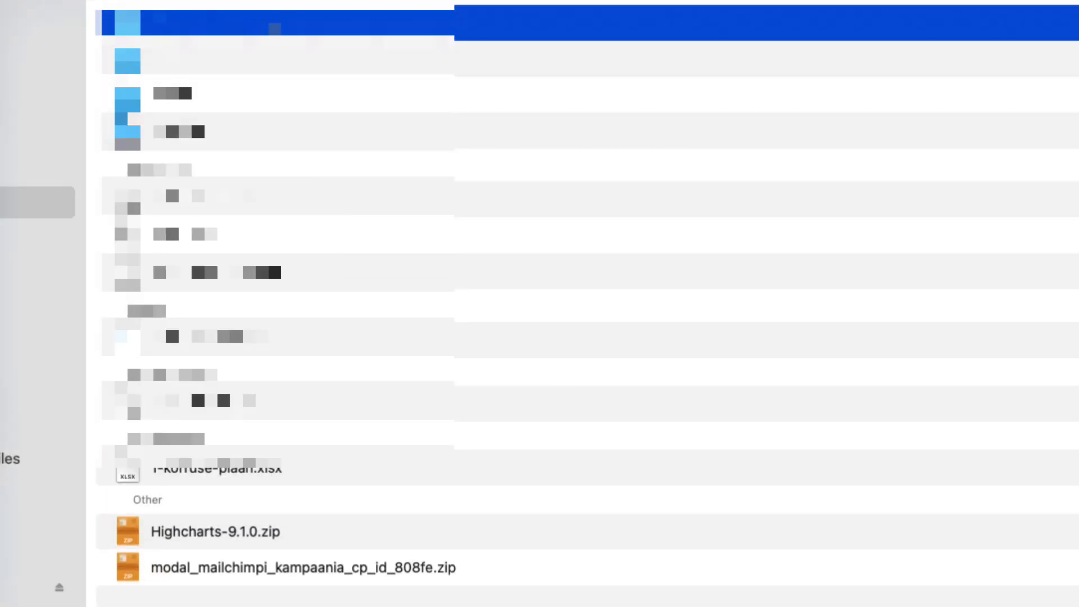
double_click(268, 20)
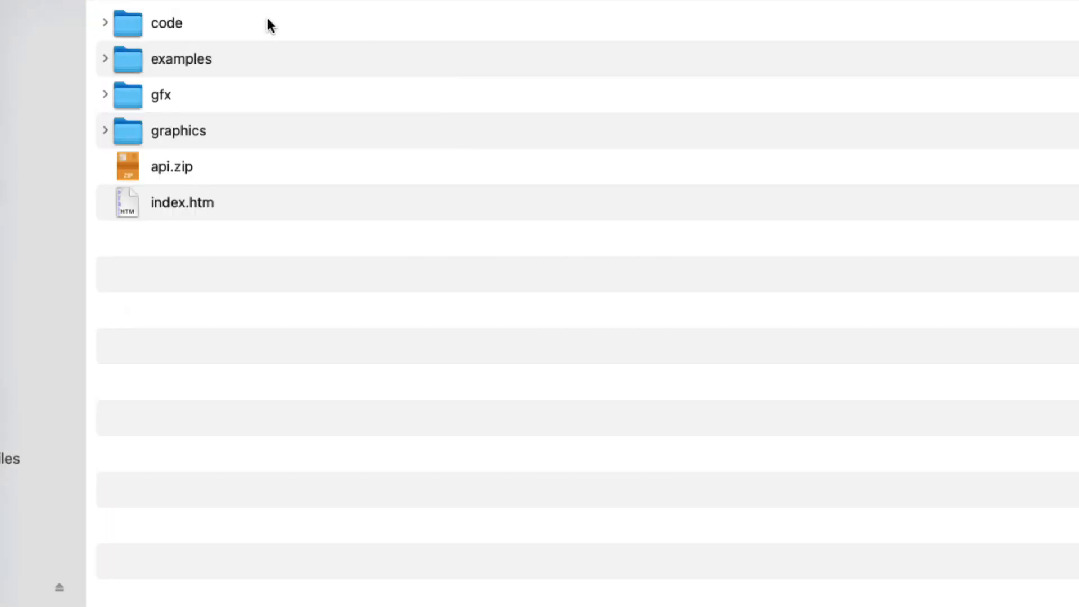
double_click(185, 22)
left_click(255, 429)
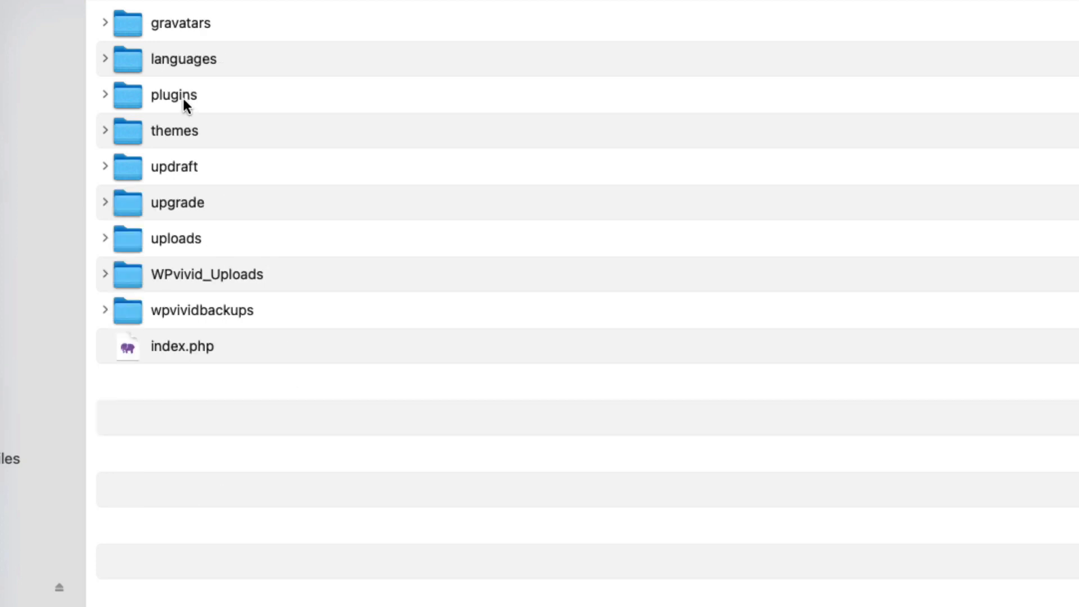
Create a highcharts-js folder in wp-content/plugins and open it
double_click(183, 99)
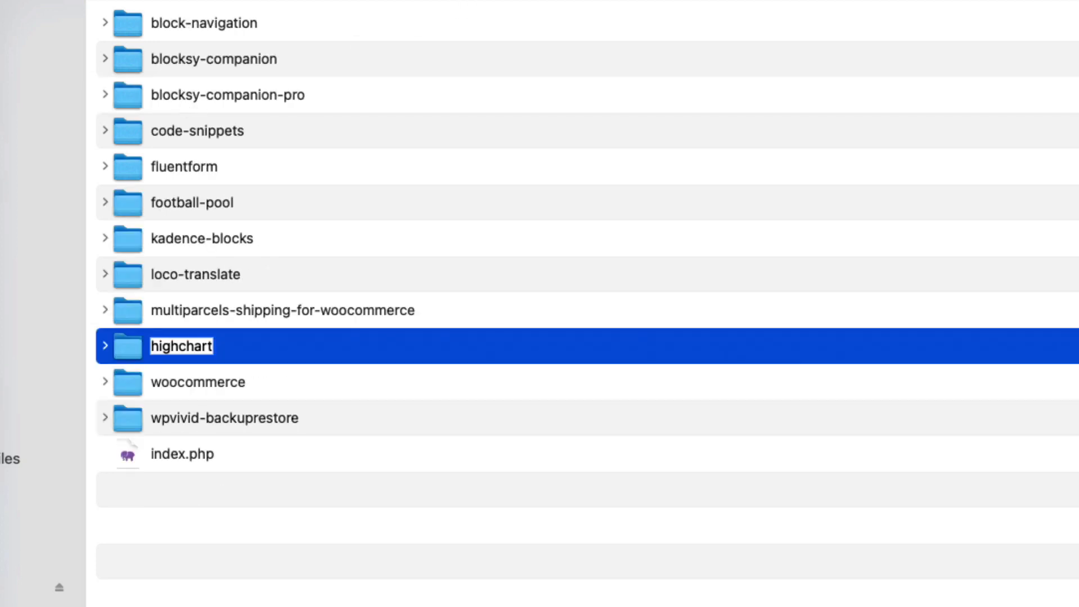
type("-")
key("BackSpace")
type("s-js")
left_click(625, 437)
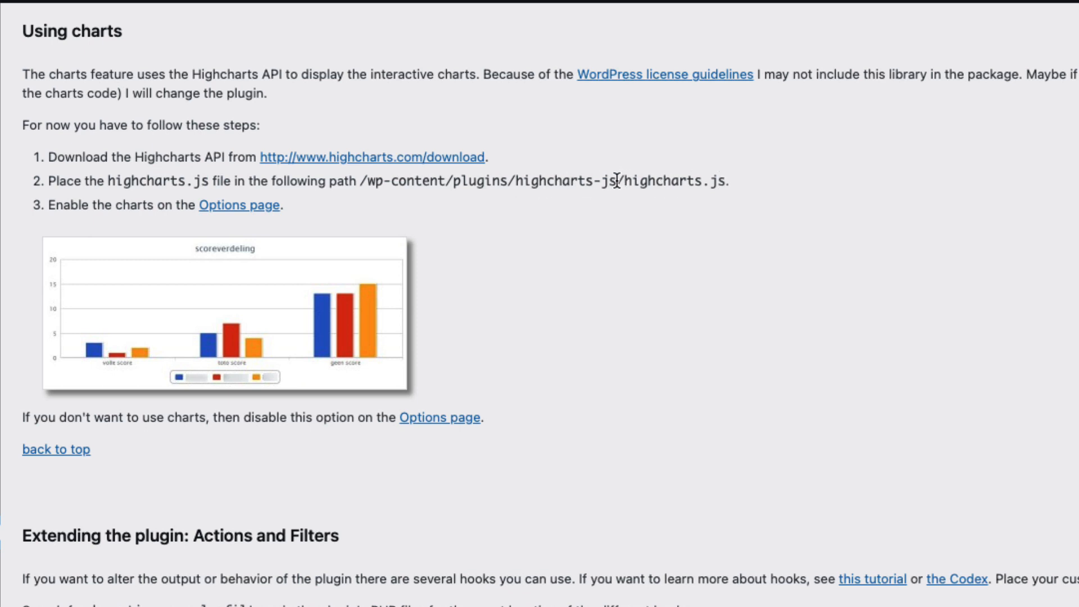
left_click_drag(617, 181, 515, 193)
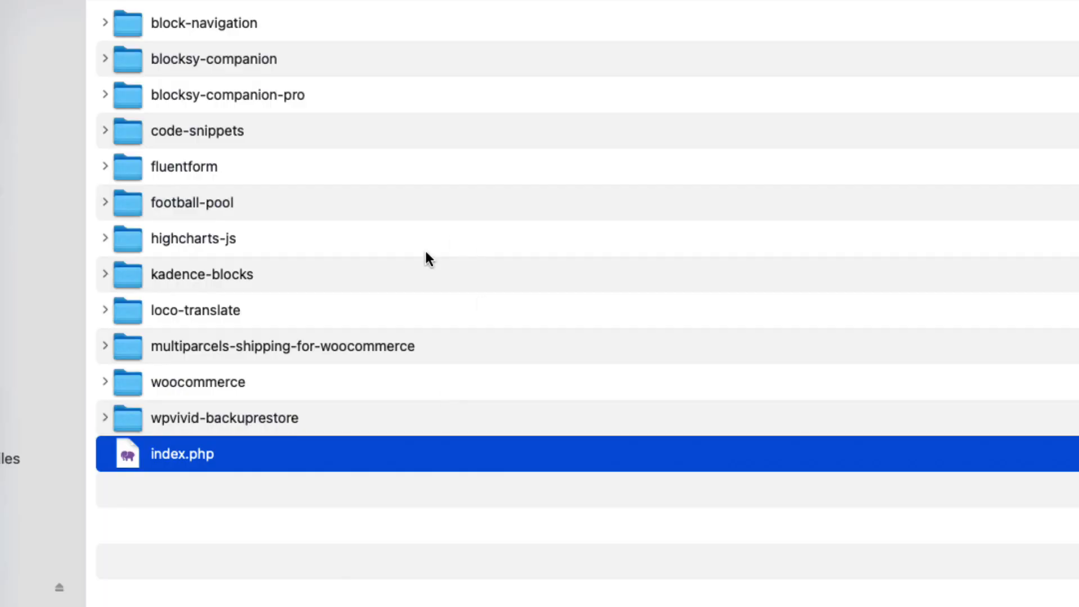
double_click(269, 238)
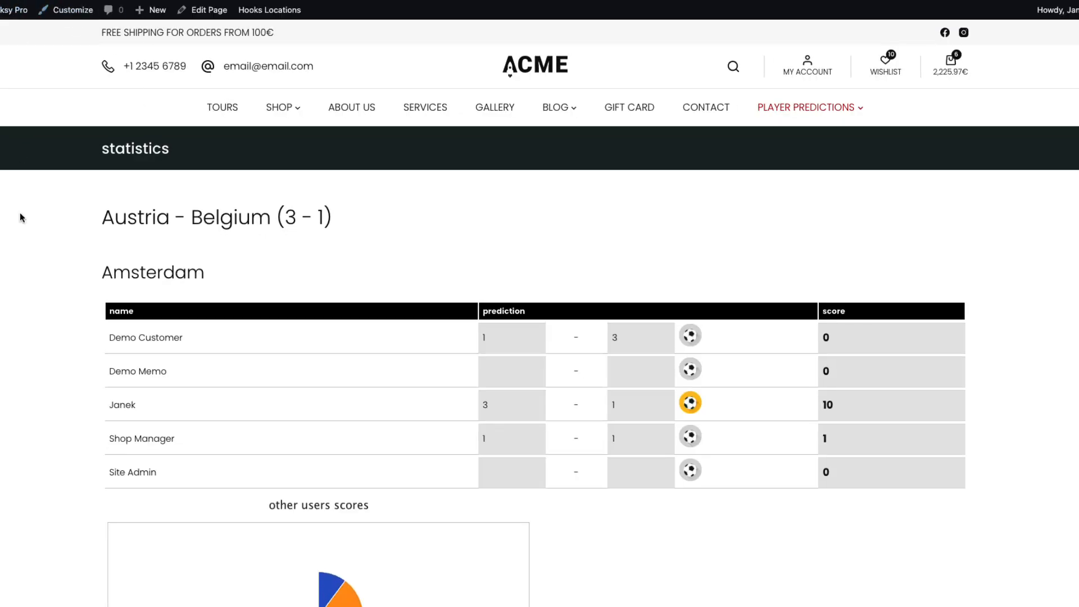
scroll(28, 270, "down", 5)
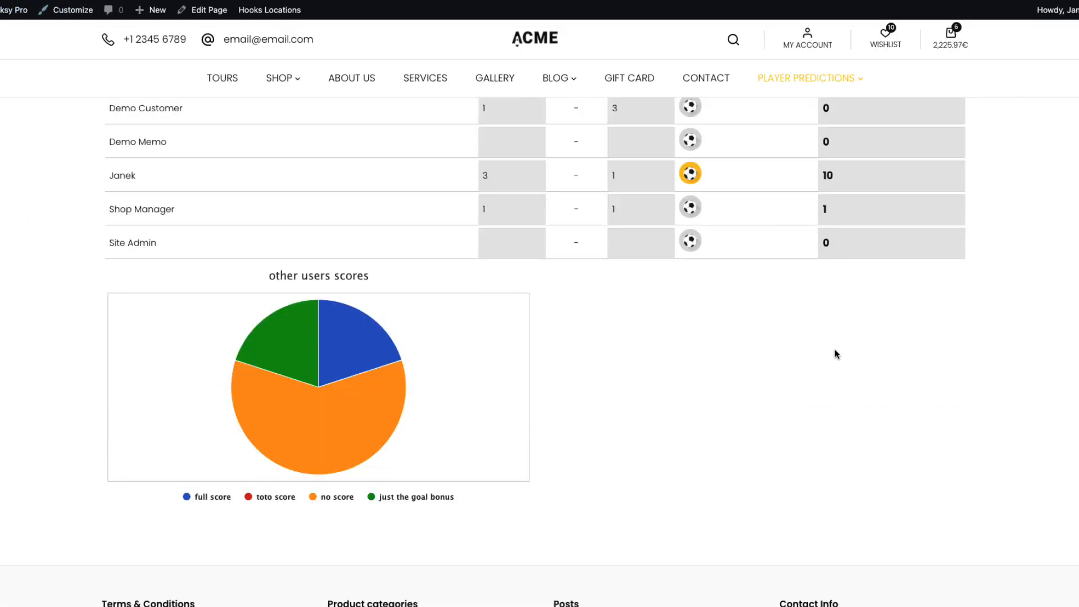
scroll(836, 353, "up", 5)
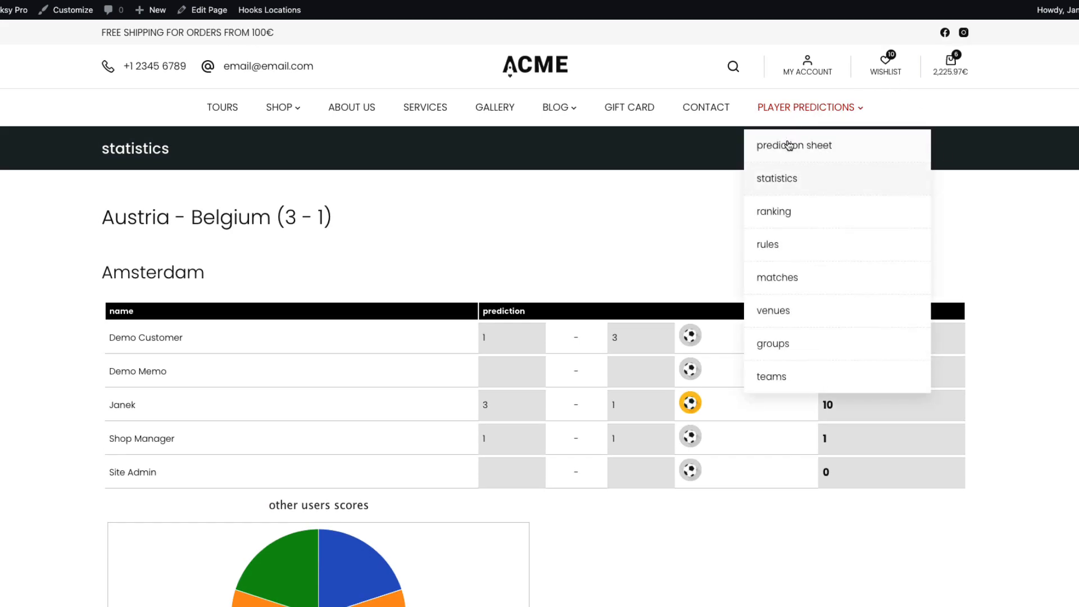
left_click(146, 329)
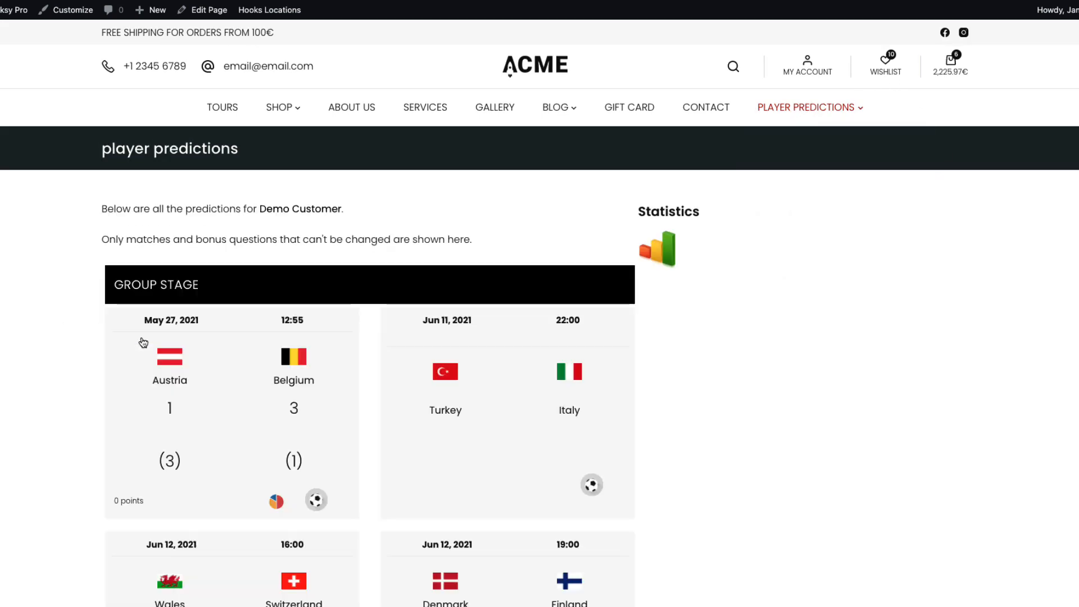
scroll(242, 405, "down", 1)
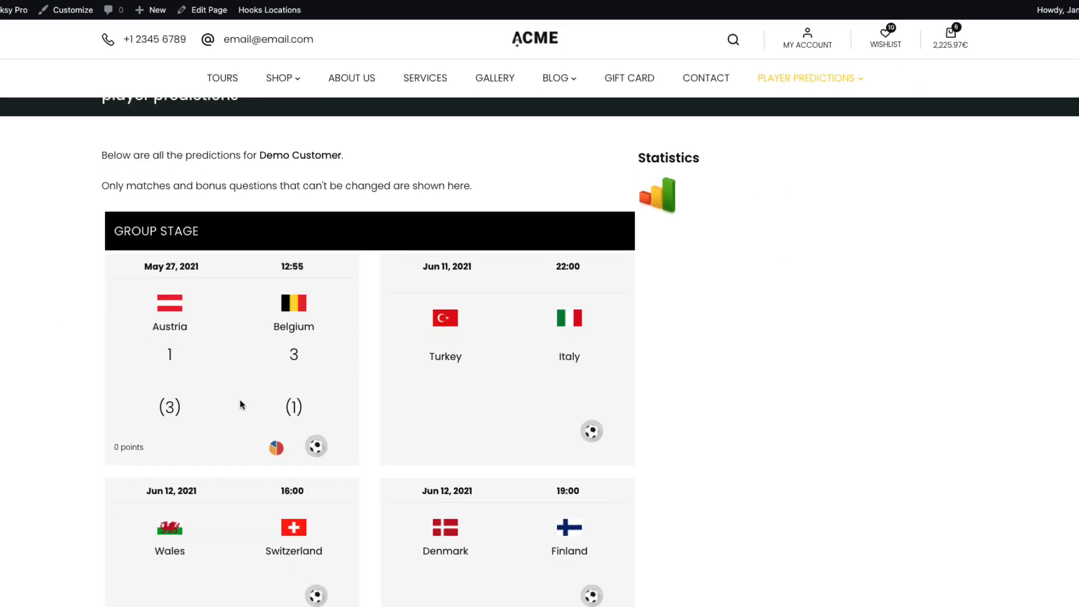
left_click(277, 449)
scroll(236, 424, "down", 2)
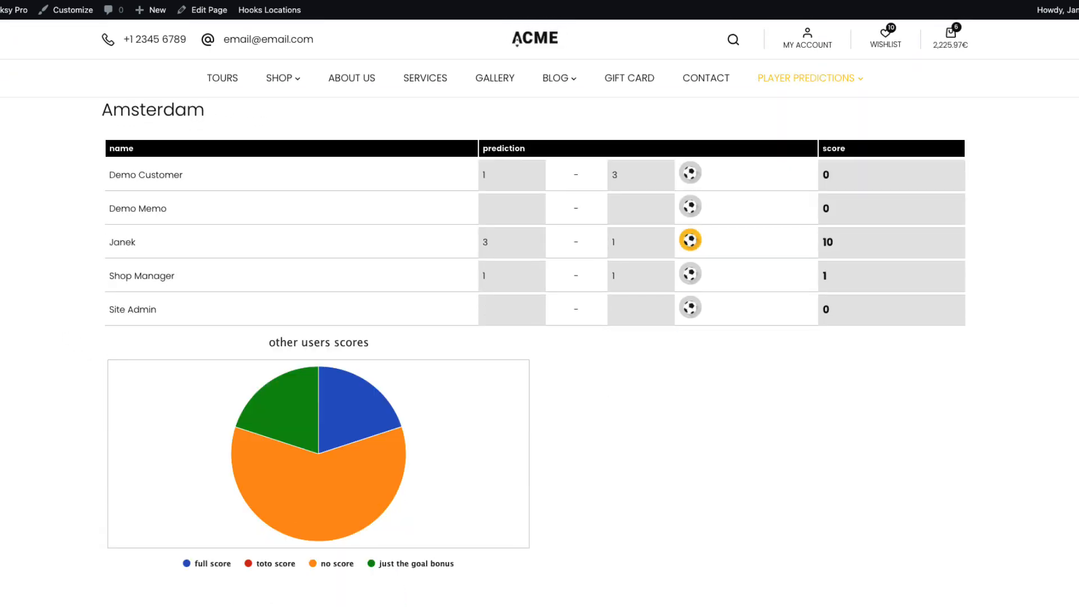
scroll(540, 337, "up", 3)
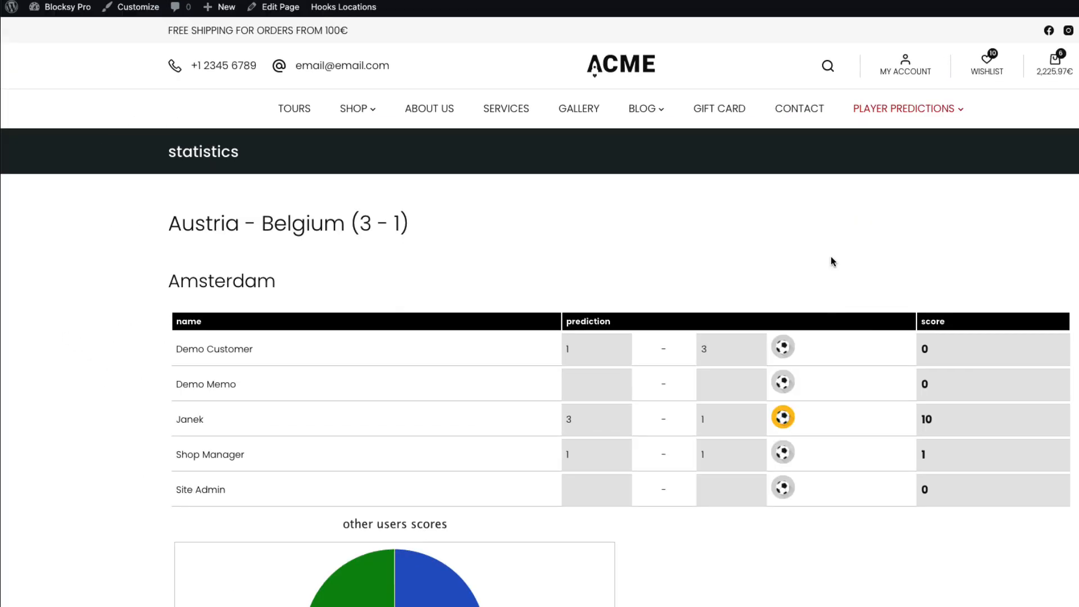
Inspect a prediction cell and change its text-align from left to center in DevTools
right_click(593, 342)
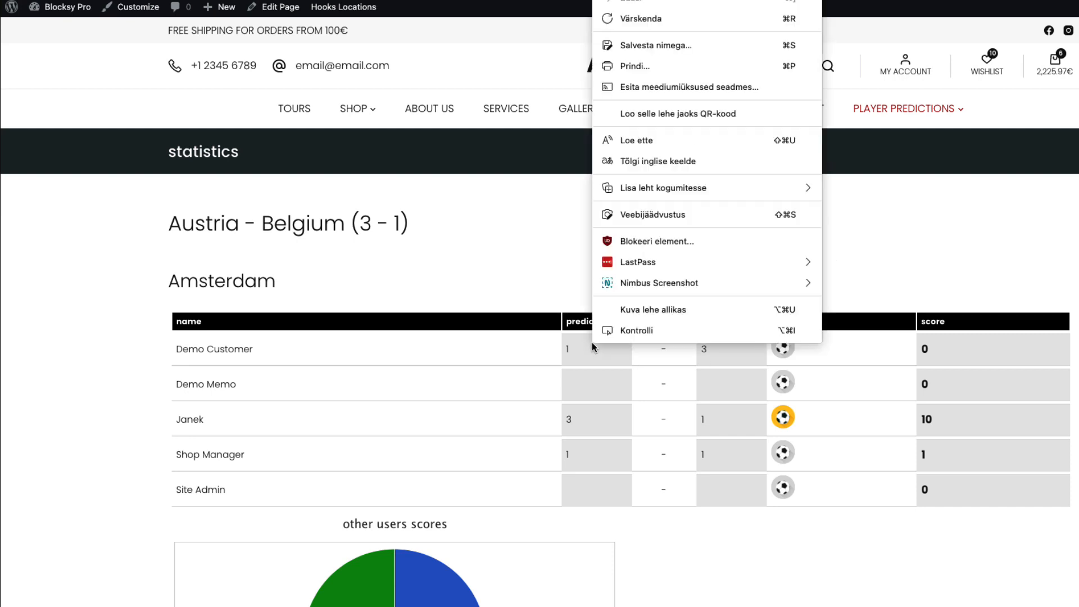
left_click(634, 330)
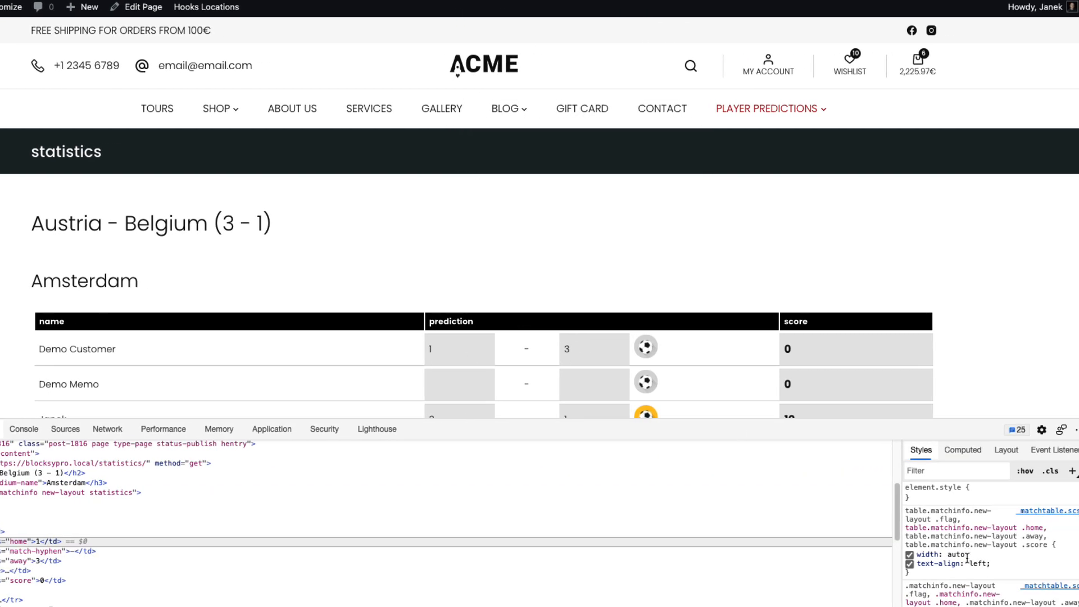
left_click(979, 563)
type("center")
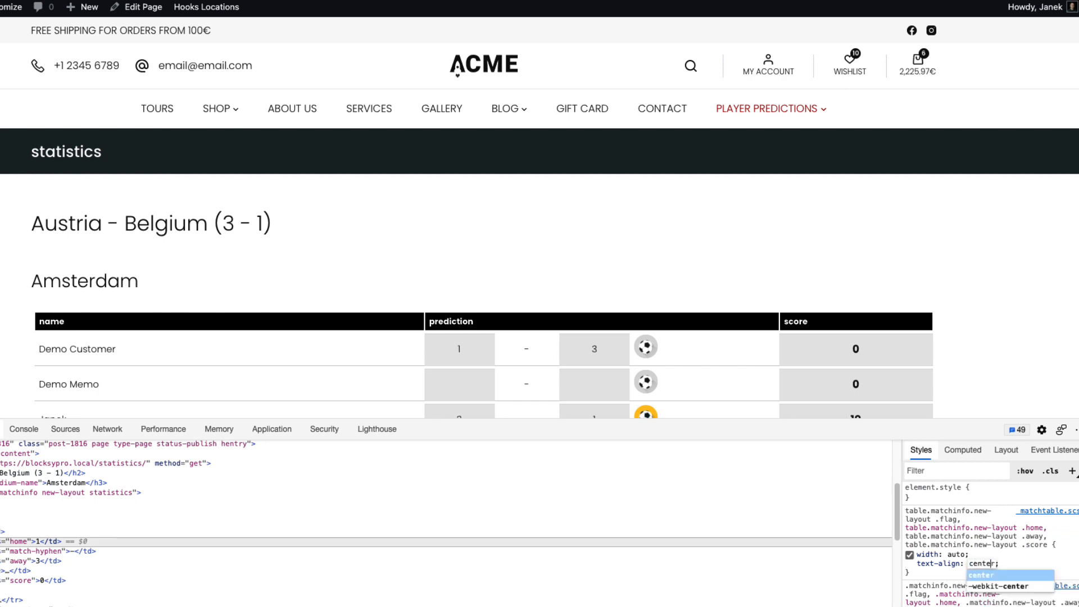
key("Return")
Copy the centred table-cell style rule and close DevTools
left_click_drag(909, 572, 903, 514)
right_click(916, 517)
left_click(888, 455)
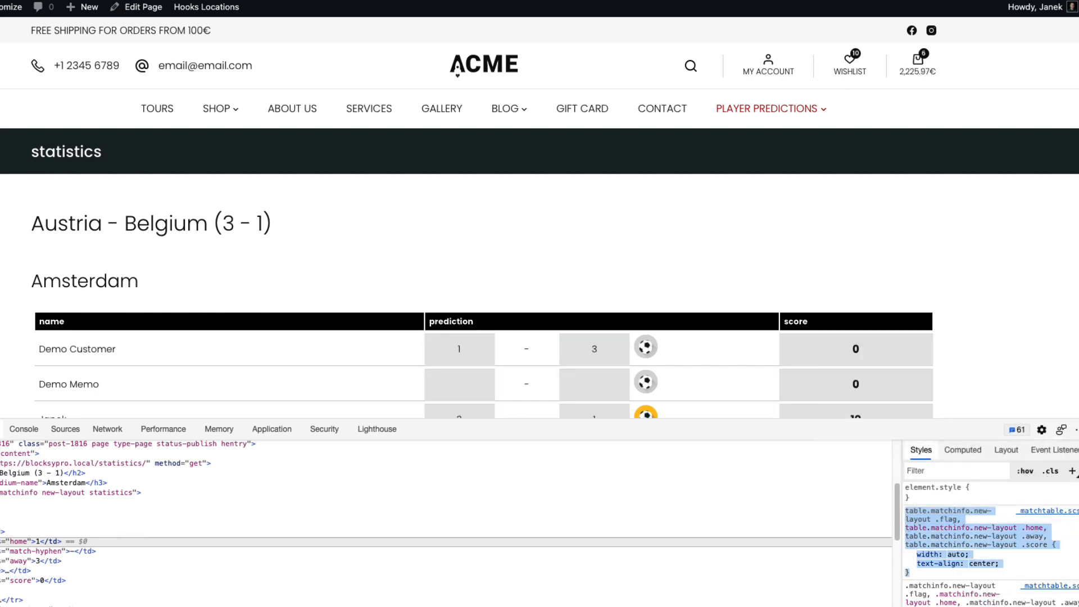
left_click(6, 7)
key("alt+super+i")
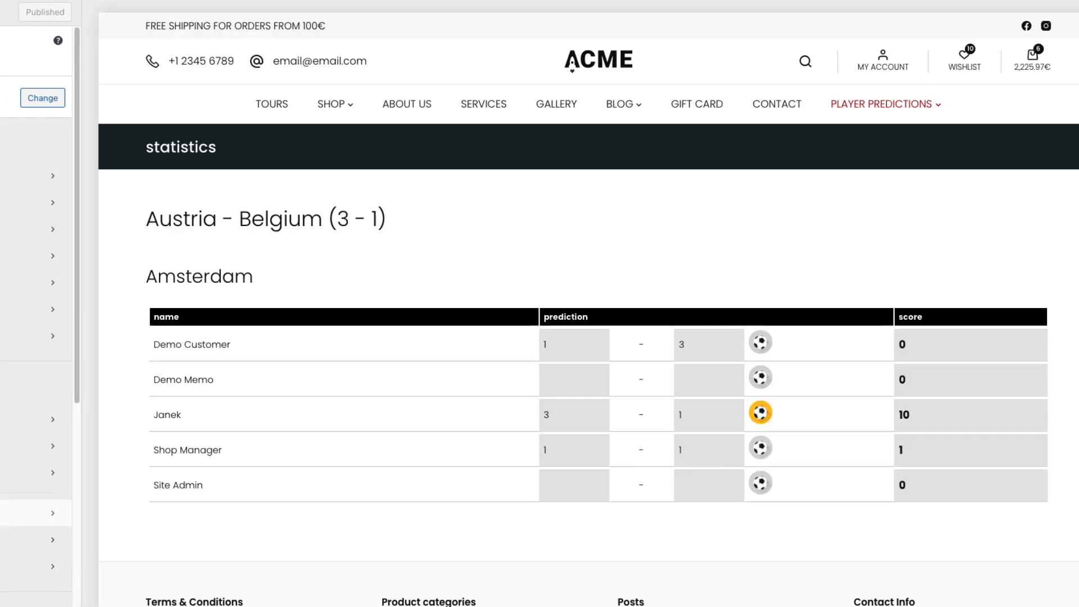
Paste the centring rule into Additional CSS, delete its width: auto line, and publish
scroll(86, 527, "down", 6)
left_click(41, 598)
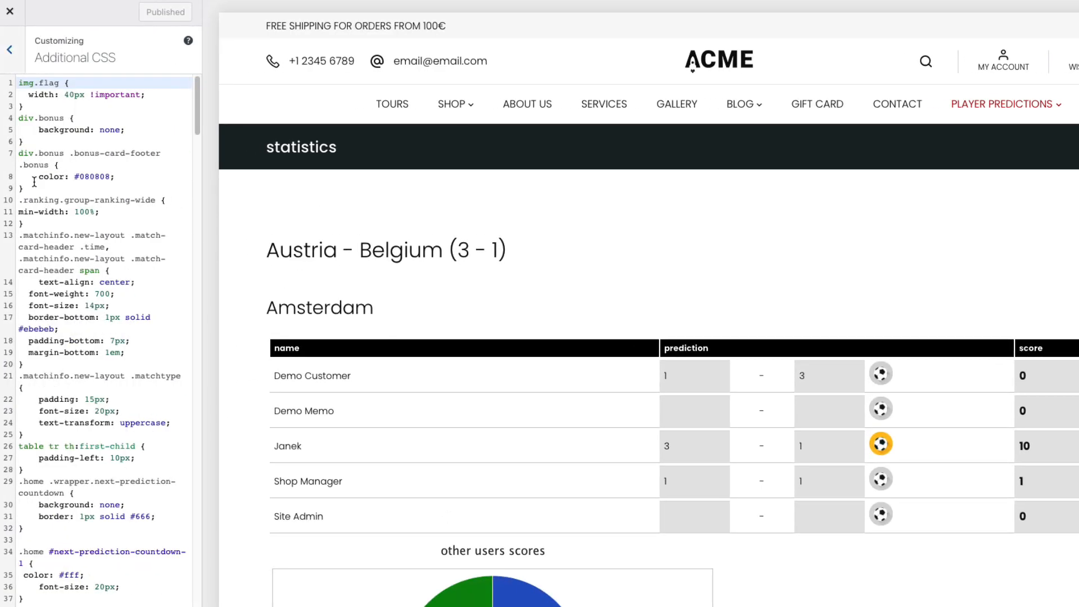
key("ctrl+v")
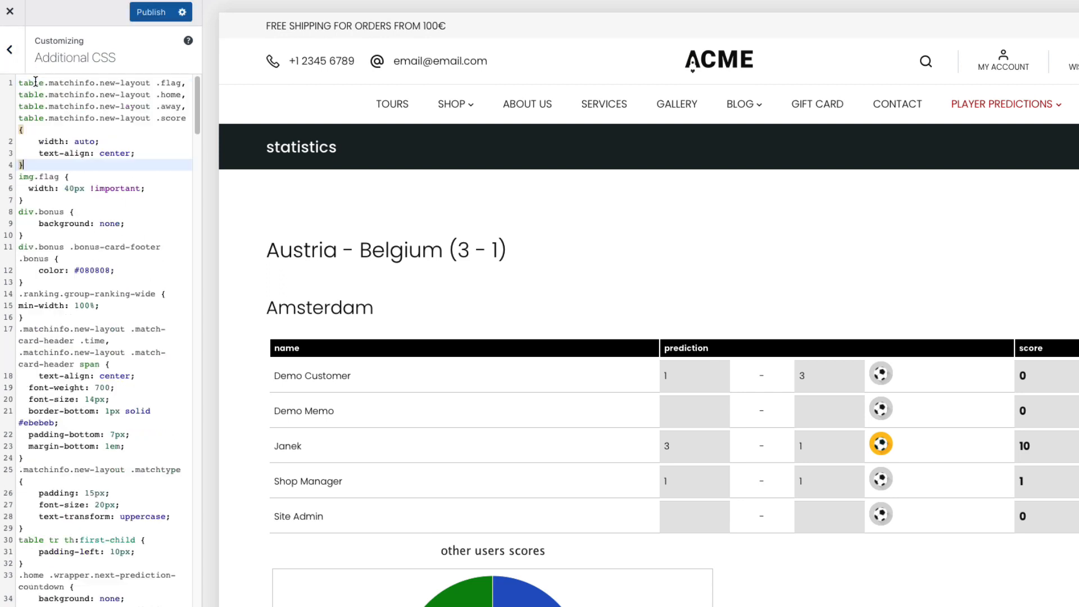
left_click_drag(107, 130, 99, 141)
key("BackSpace")
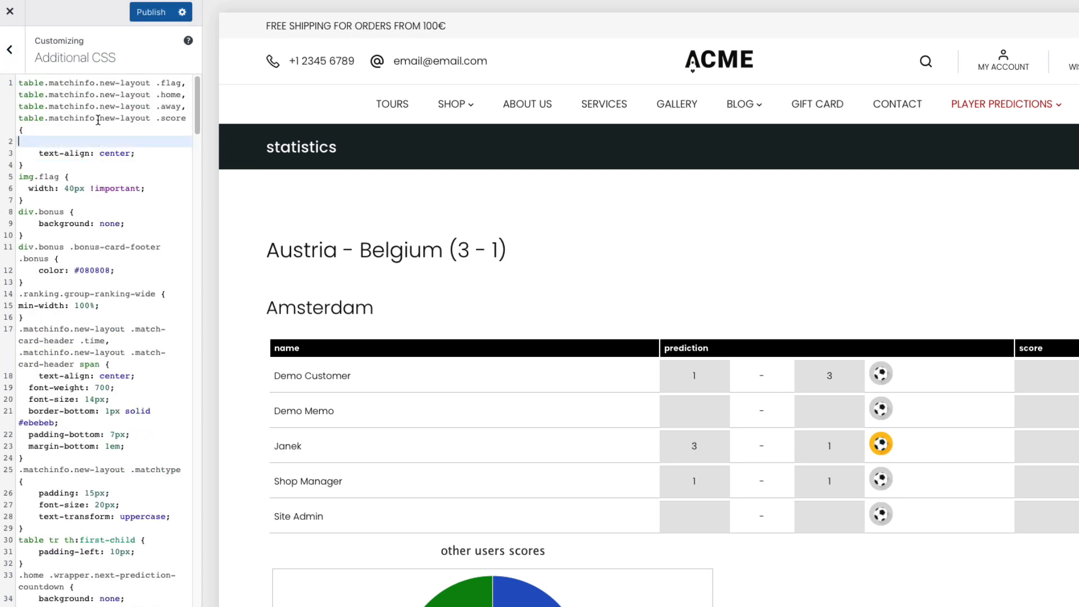
left_click(153, 14)
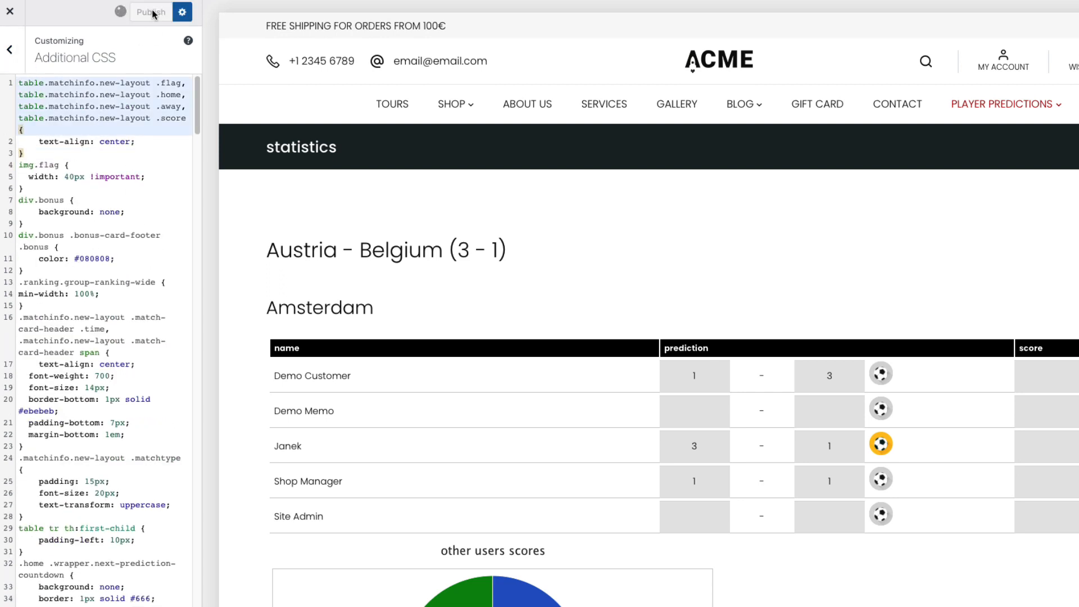
left_click(9, 12)
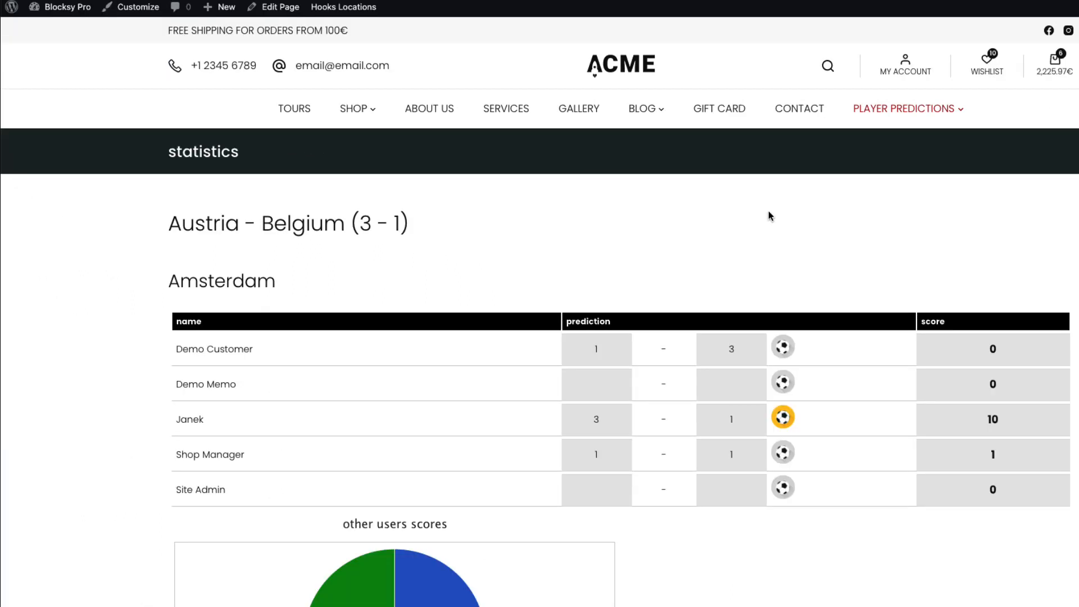